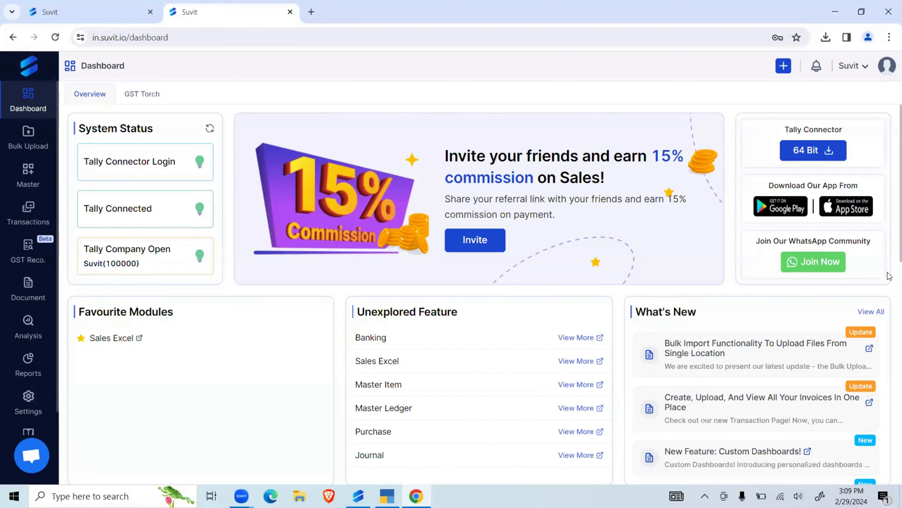
# - Switch to the Suvit Tally connector to view its company list, and return to the web dashboard
pyautogui.moveTo(756, 242); pyautogui.dragTo(857, 241)
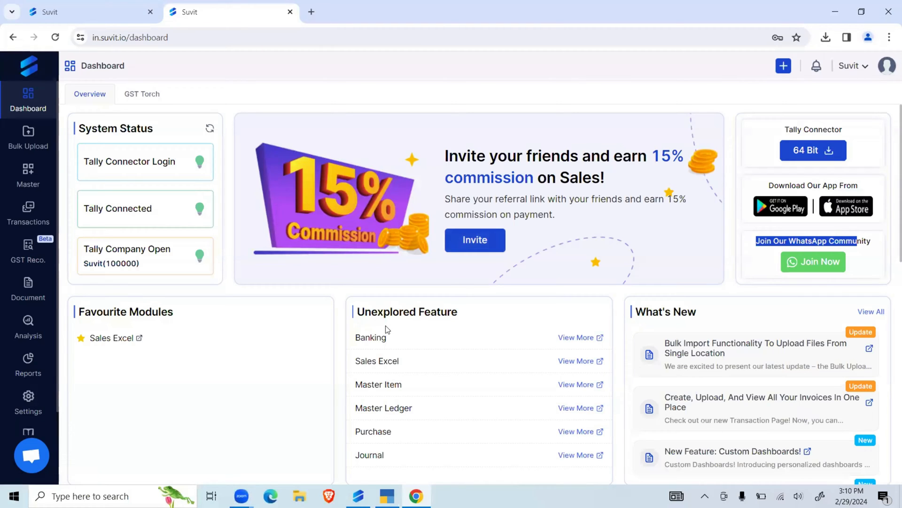
pyautogui.click(358, 495)
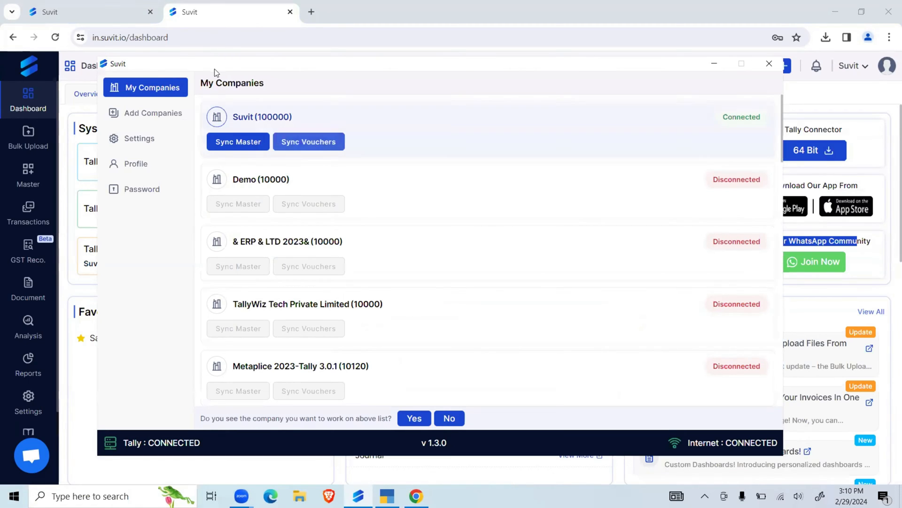
pyautogui.moveTo(202, 63); pyautogui.dragTo(233, 106)
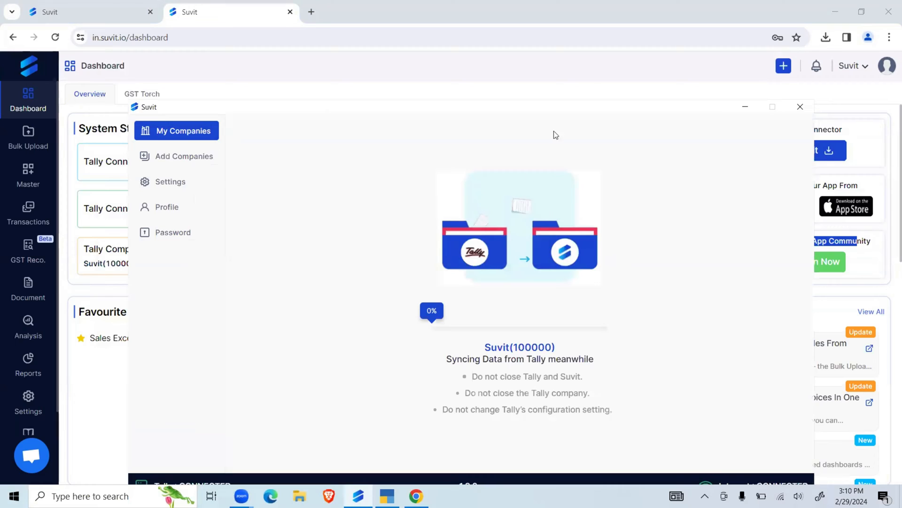
pyautogui.click(595, 91)
pyautogui.moveTo(158, 176); pyautogui.dragTo(38, 253)
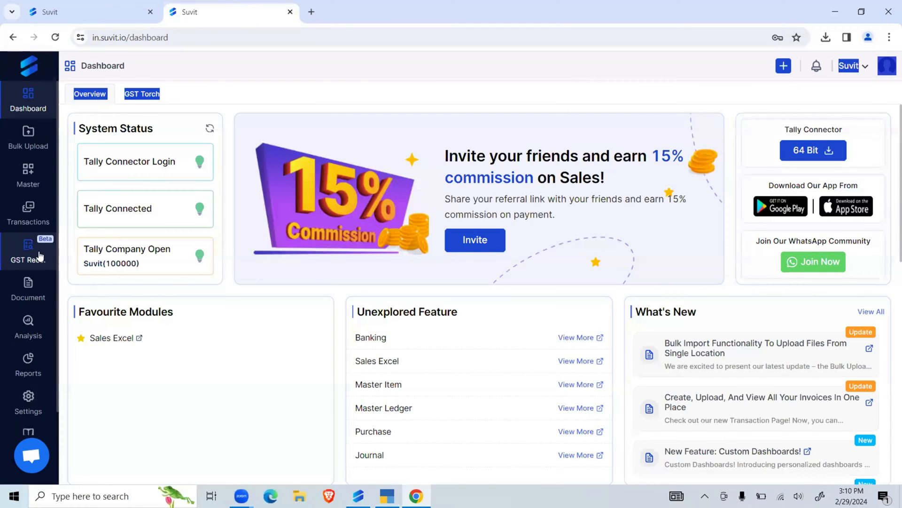
# - Open the GST reconciliation module in the Suvit session for Suvit Fintech Private Limited--Before July
pyautogui.click(39, 254)
pyautogui.moveTo(287, 346); pyautogui.dragTo(716, 348)
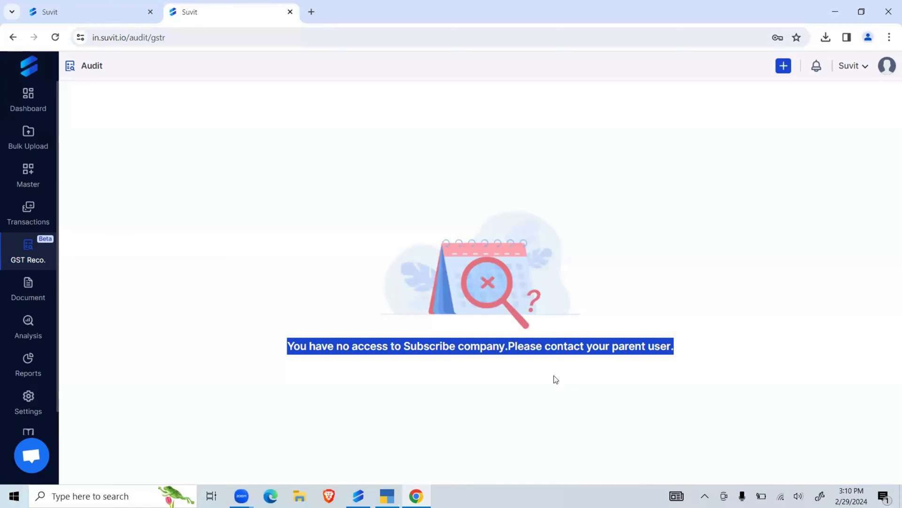
pyautogui.click(113, 17)
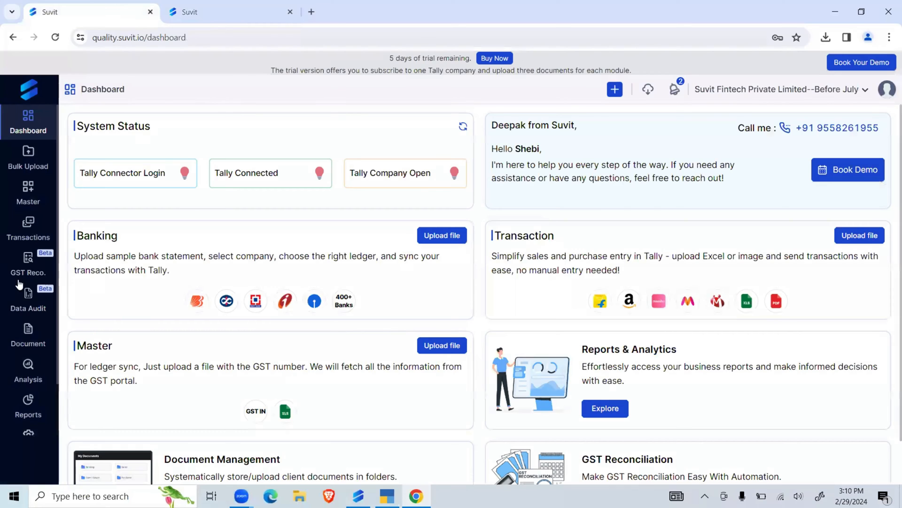
pyautogui.click(28, 266)
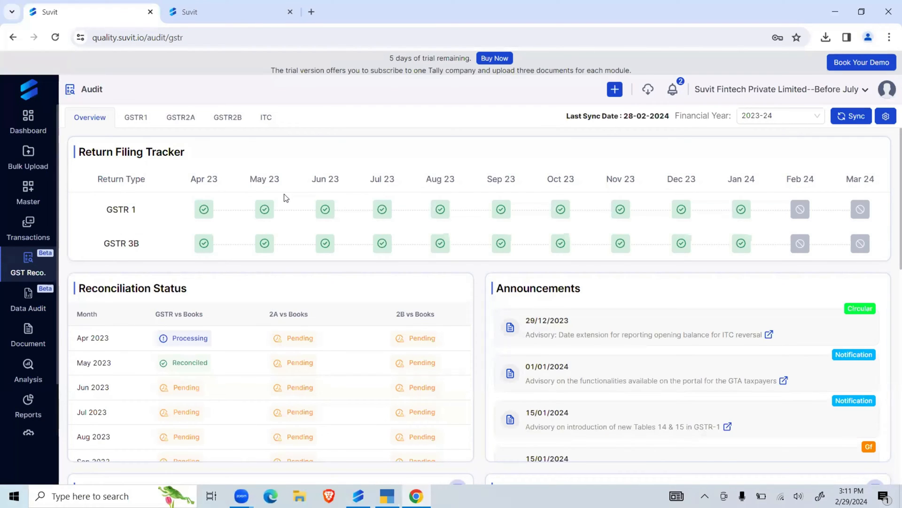
pyautogui.click(851, 116)
pyautogui.moveTo(312, 160); pyautogui.dragTo(288, 173)
pyautogui.write('K')
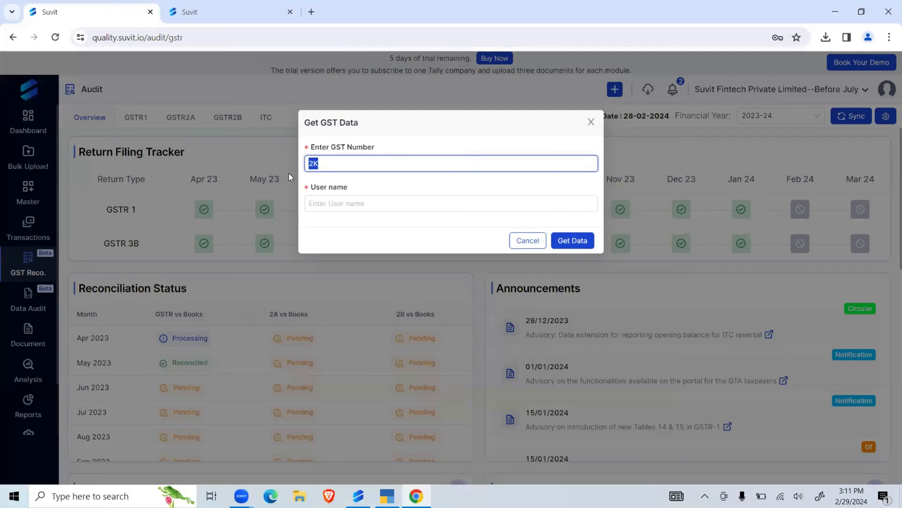
pyautogui.write('xxxxxxxxxxx')
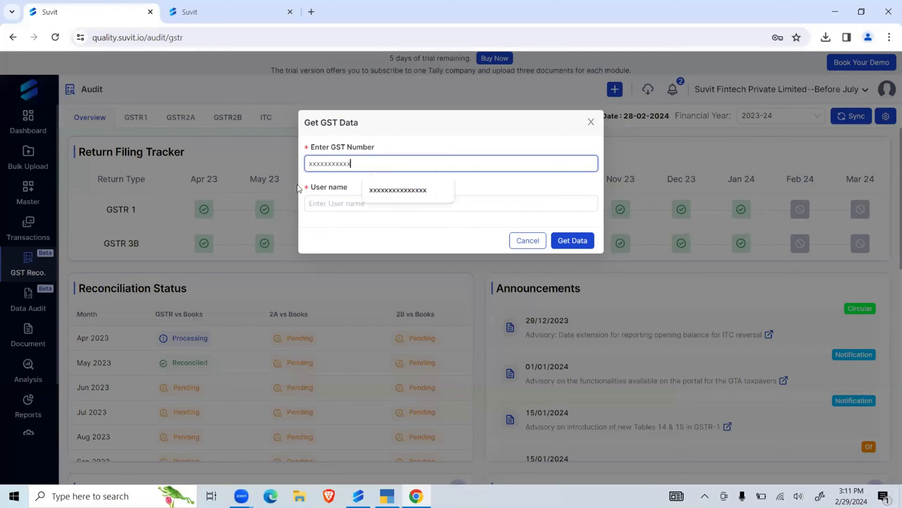
pyautogui.click(393, 197)
pyautogui.click(376, 205)
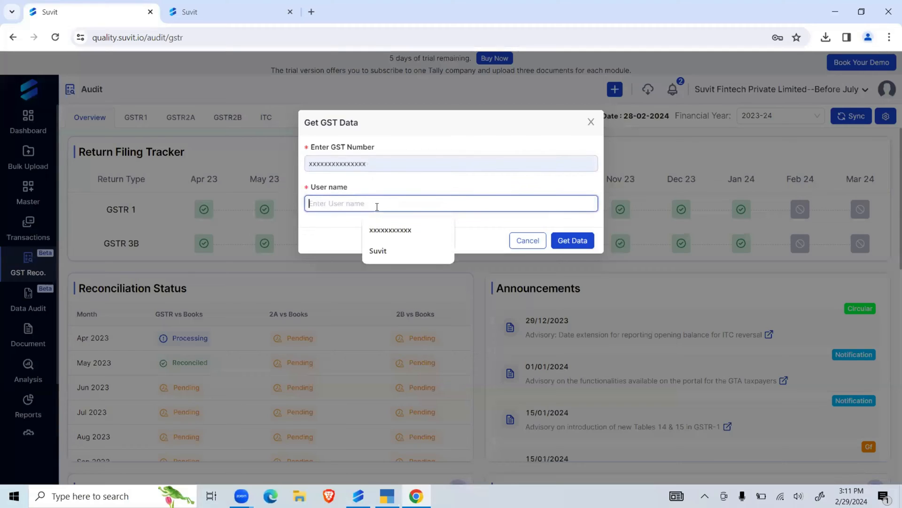
pyautogui.click(381, 229)
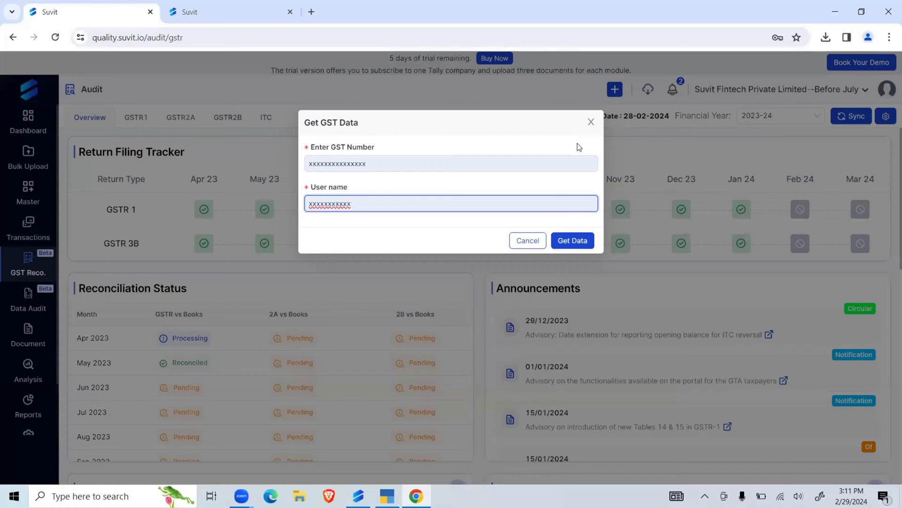
pyautogui.click(591, 122)
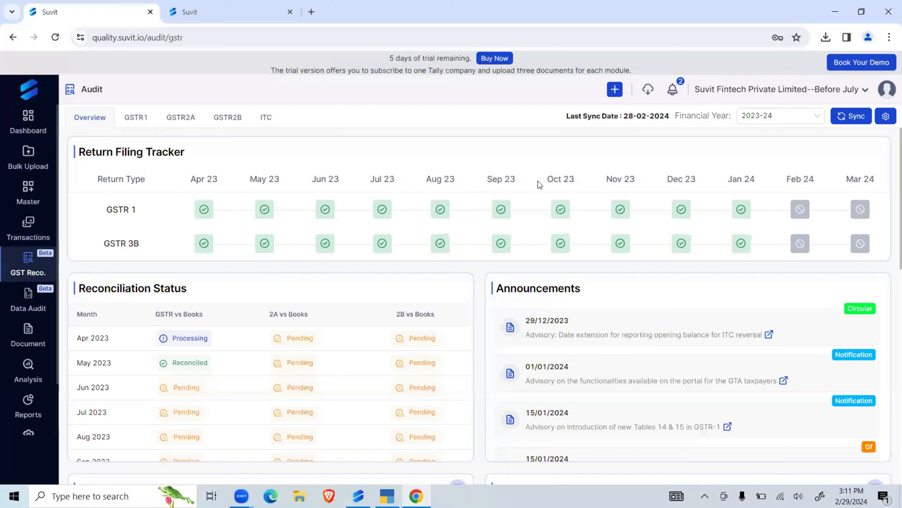
# - Examine the return filing tracker and the monthly reconciliation status in the GST overview for 2023-24
pyautogui.scroll(-3, 318, 339)
pyautogui.scroll(3, 318, 338)
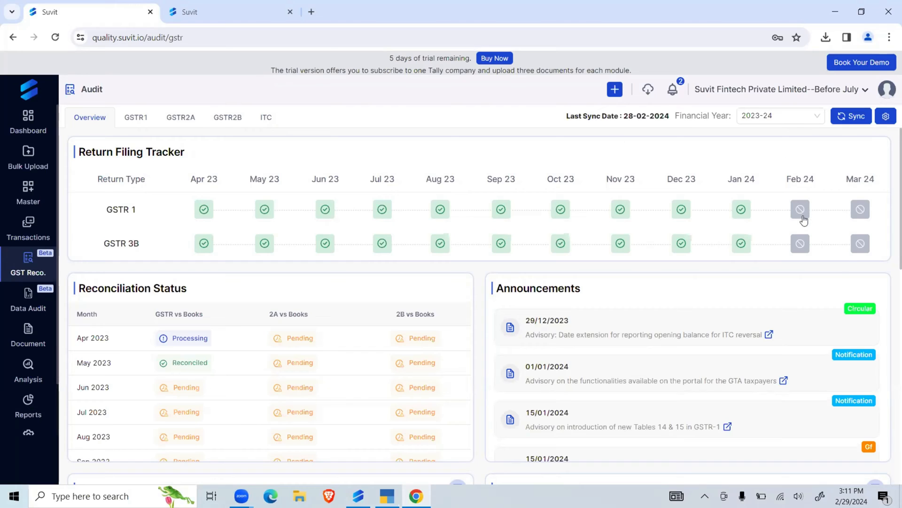
pyautogui.moveTo(800, 215)
pyautogui.moveTo(785, 238); pyautogui.dragTo(785, 263)
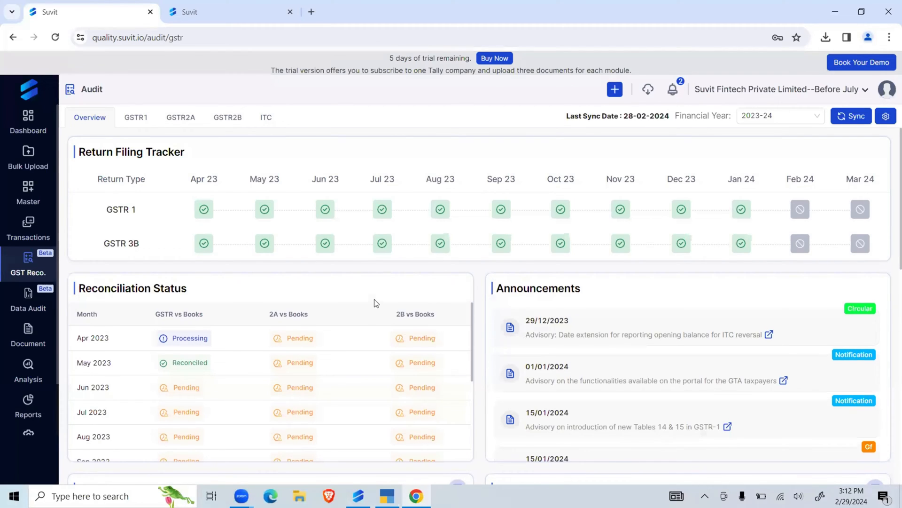
pyautogui.scroll(-1, 375, 302)
pyautogui.scroll(-1, 381, 298)
pyautogui.moveTo(92, 232); pyautogui.dragTo(190, 237)
pyautogui.scroll(2, 232, 326)
pyautogui.scroll(-3, 351, 234)
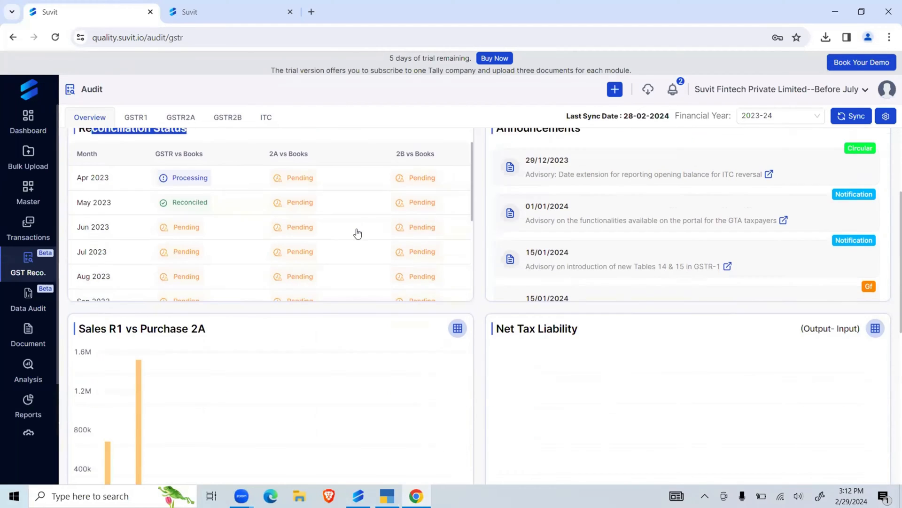
# - Examine the sales versus purchase chart, tax ledger, issued documents, and eligible versus claimed ITC comparison in the overview
pyautogui.scroll(-5, 350, 320)
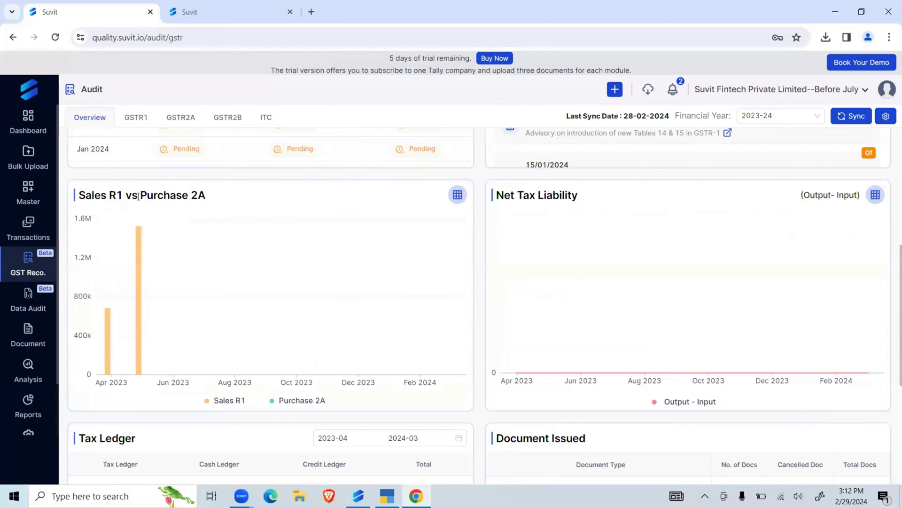
pyautogui.scroll(-3, 273, 271)
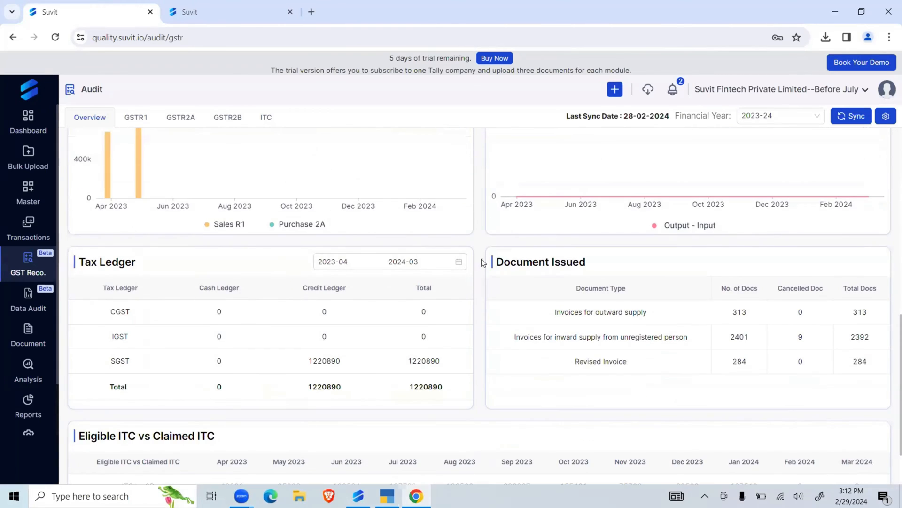
pyautogui.scroll(-1, 202, 281)
pyautogui.scroll(-1, 200, 277)
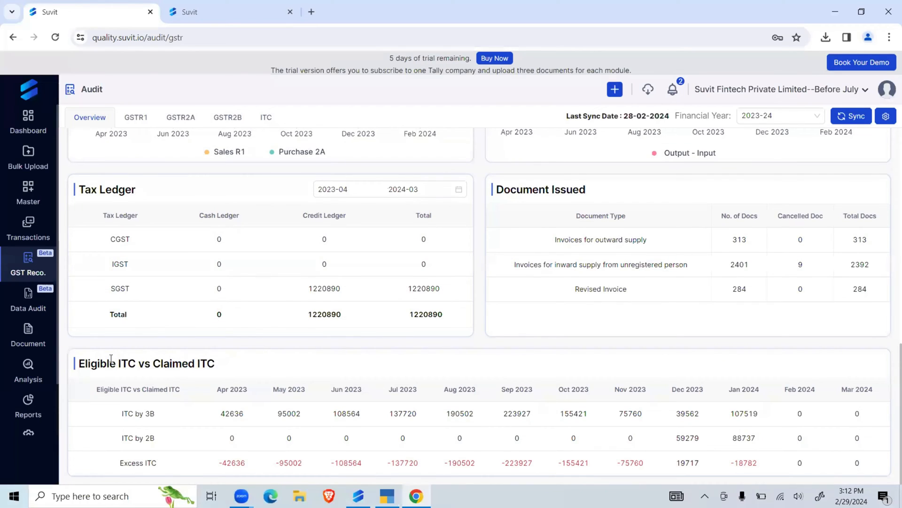
pyautogui.moveTo(85, 363); pyautogui.dragTo(217, 365)
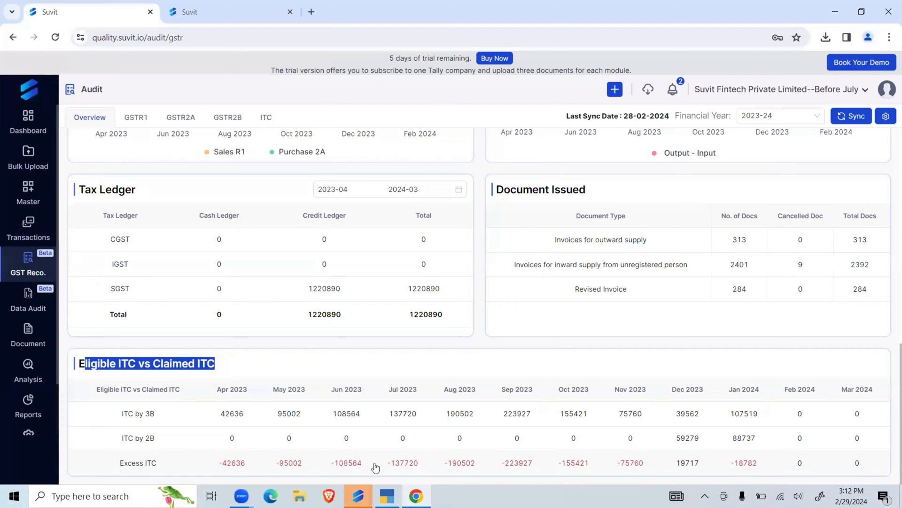
pyautogui.scroll(15, 490, 339)
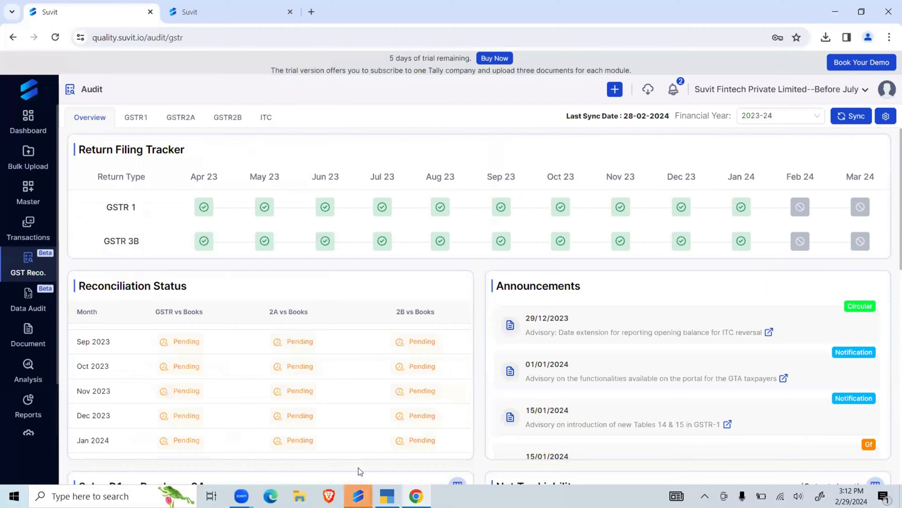
pyautogui.moveTo(359, 496)
pyautogui.click(414, 444)
pyautogui.click(524, 249)
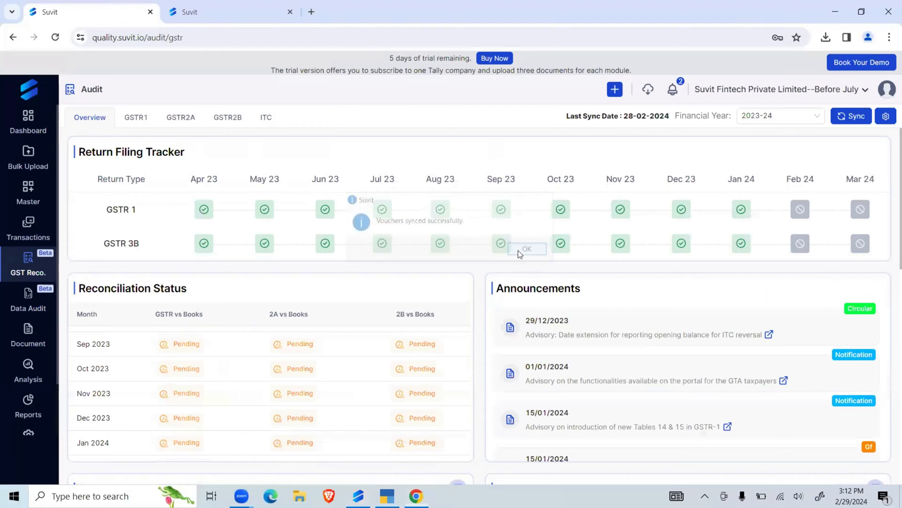
# - View the GSTR2A and GSTR2B lists, and return to the GSTR1 reconciliation list
pyautogui.click(140, 120)
pyautogui.click(190, 120)
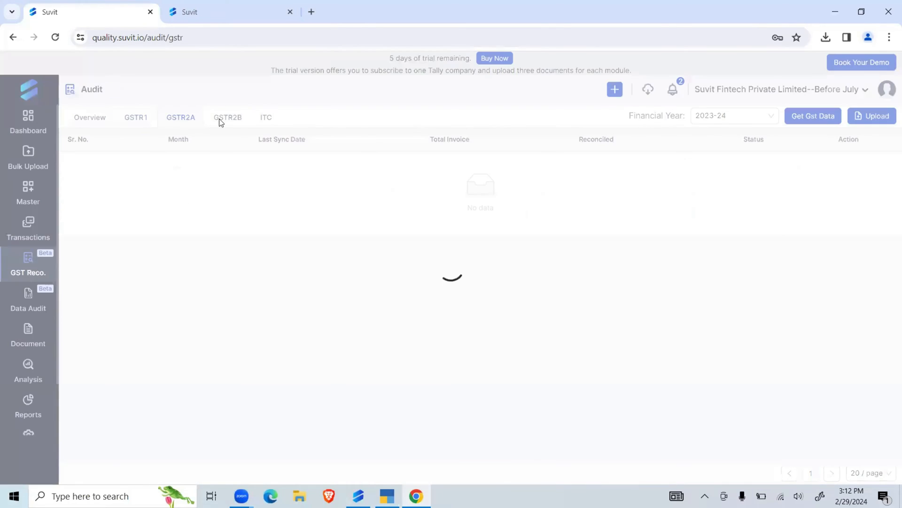
pyautogui.click(224, 121)
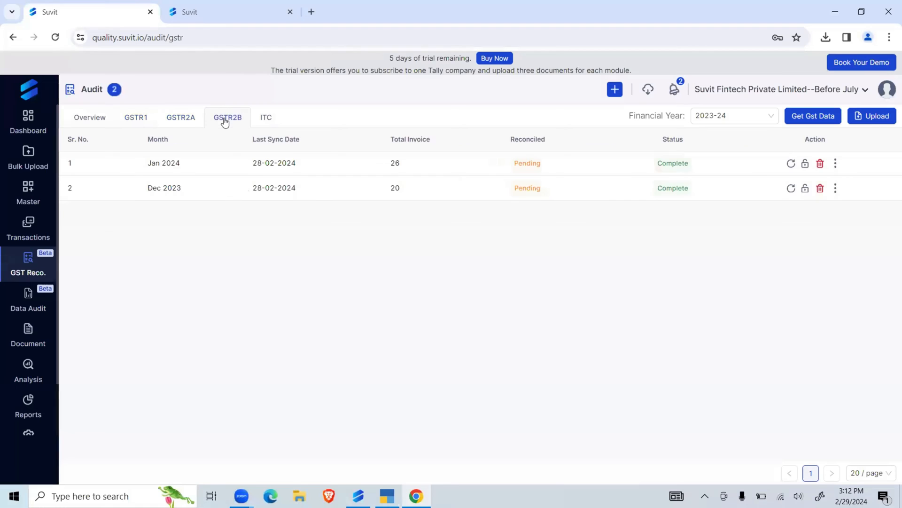
pyautogui.click(142, 117)
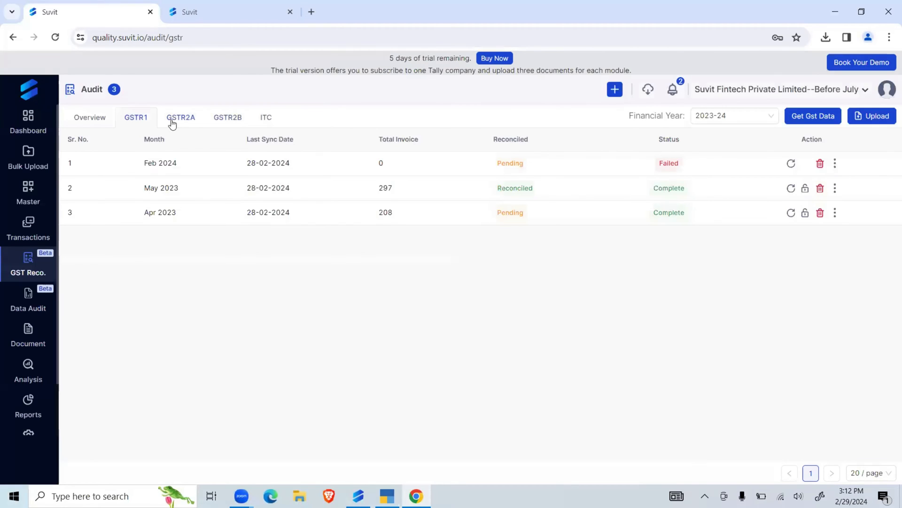
# - Look over the available financial years and the Get Gst Data form for GSTR1, keeping 2023-24
pyautogui.click(760, 120)
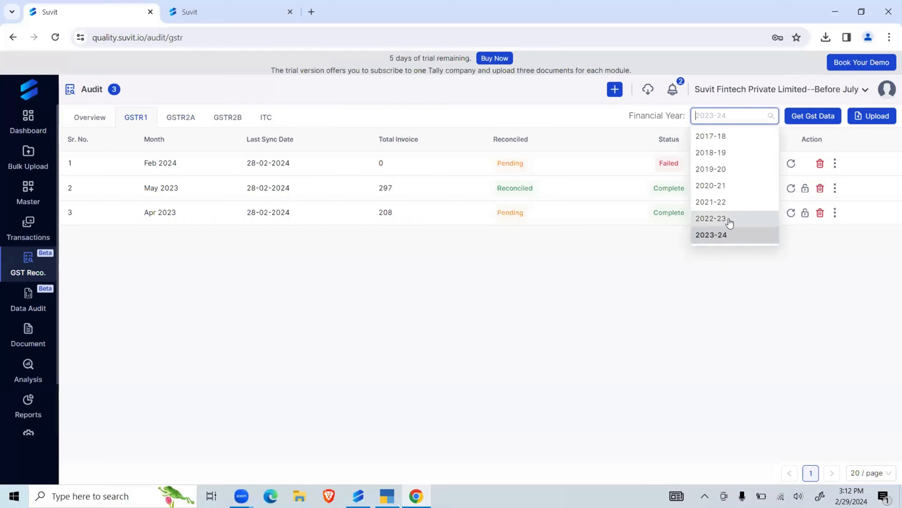
pyautogui.click(716, 272)
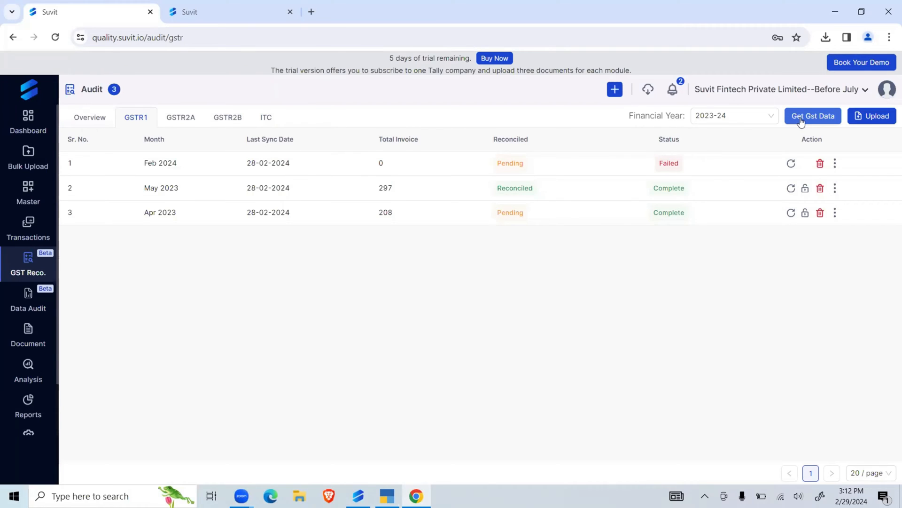
pyautogui.click(801, 118)
pyautogui.click(591, 122)
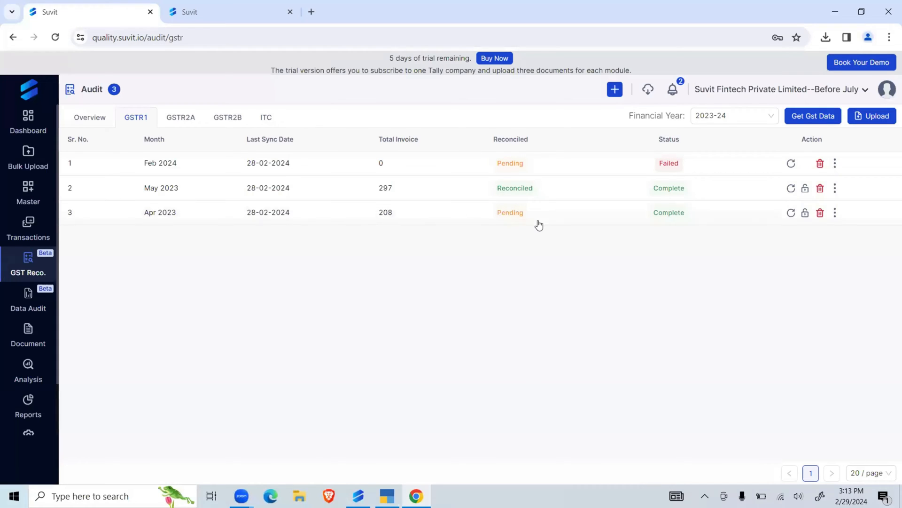
# - Open the Apr 2023 GSTR1 entry to show its transaction comparison between the GST portal and Tally
pyautogui.moveTo(133, 213); pyautogui.dragTo(756, 219)
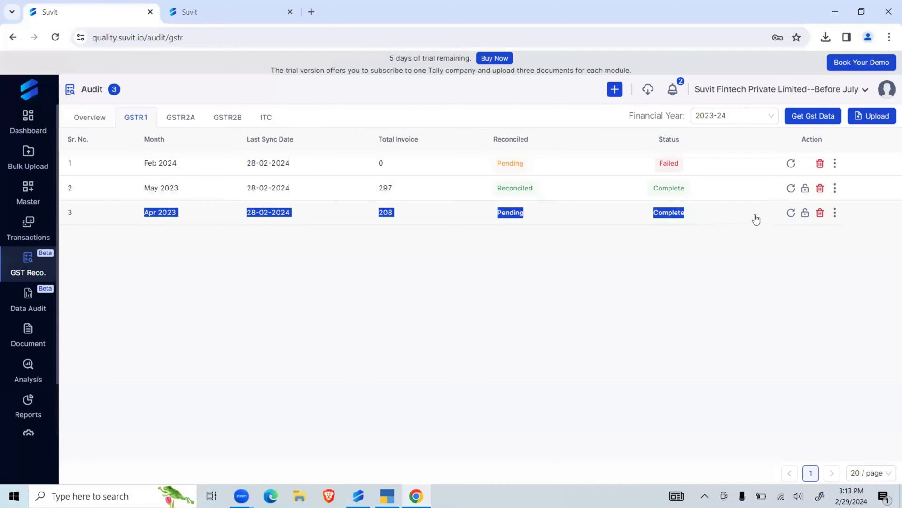
pyautogui.click(755, 219)
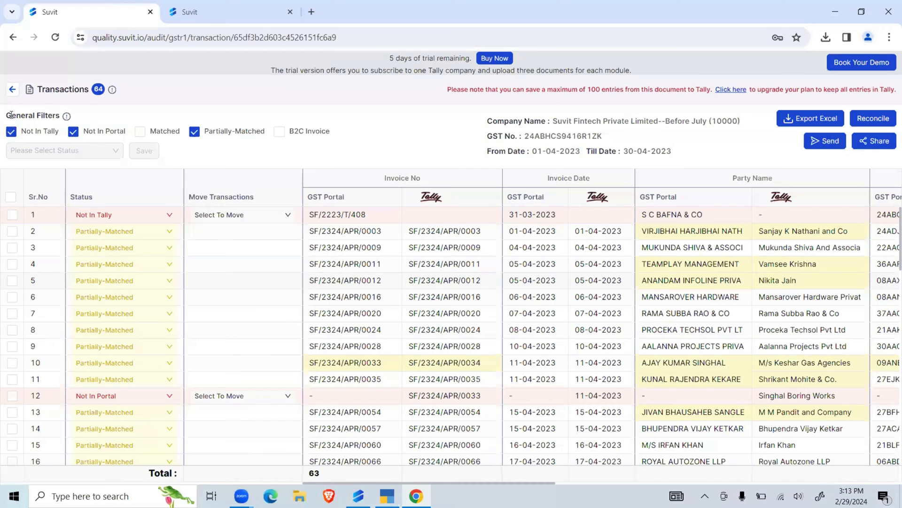
# - View the matched transactions with the general filters, hide them again, and check the company list in the Suvit Tally connector
pyautogui.moveTo(12, 116); pyautogui.dragTo(91, 120)
pyautogui.click(91, 116)
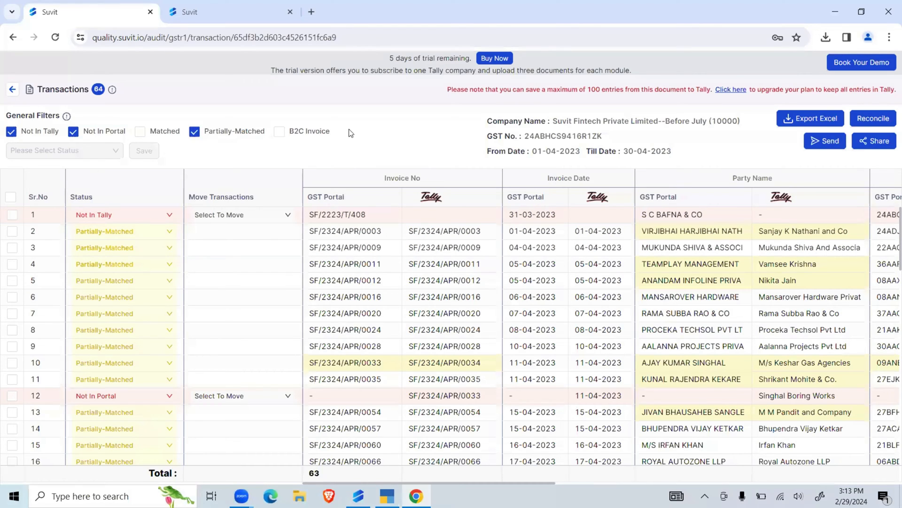
pyautogui.click(140, 132)
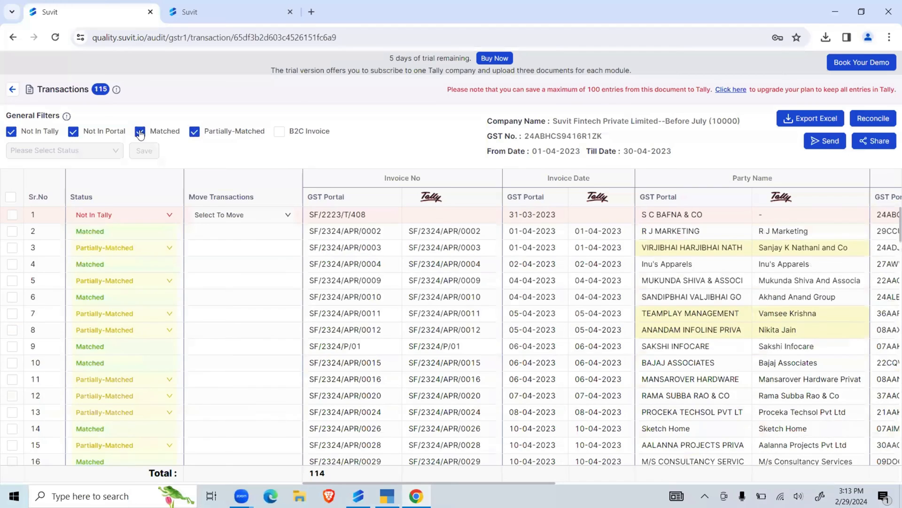
pyautogui.click(140, 132)
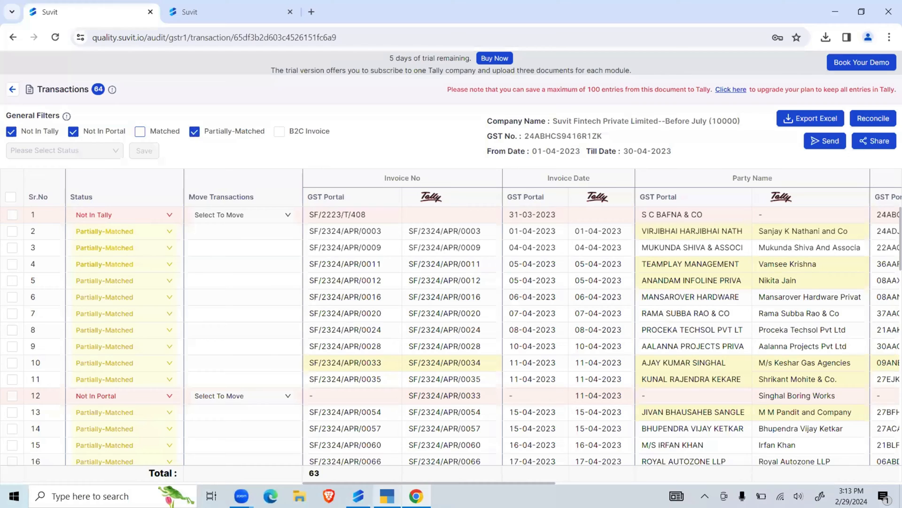
pyautogui.click(358, 496)
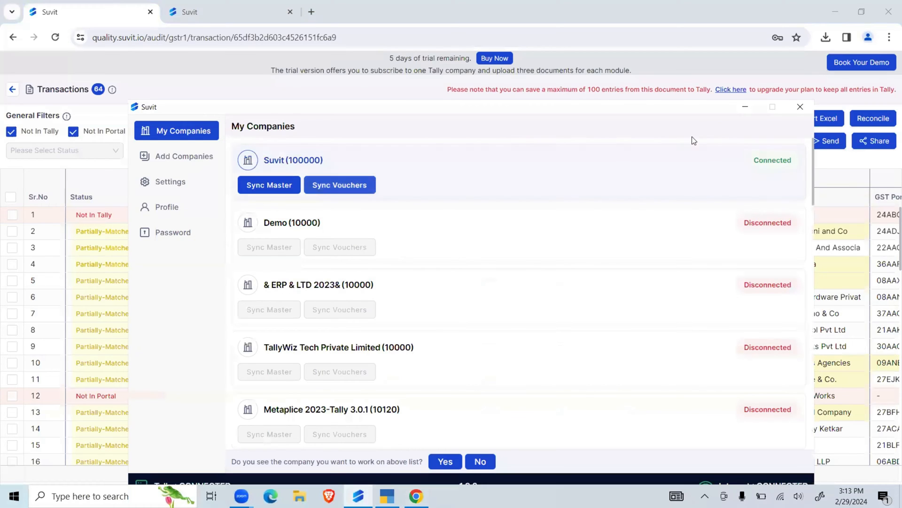
pyautogui.click(746, 106)
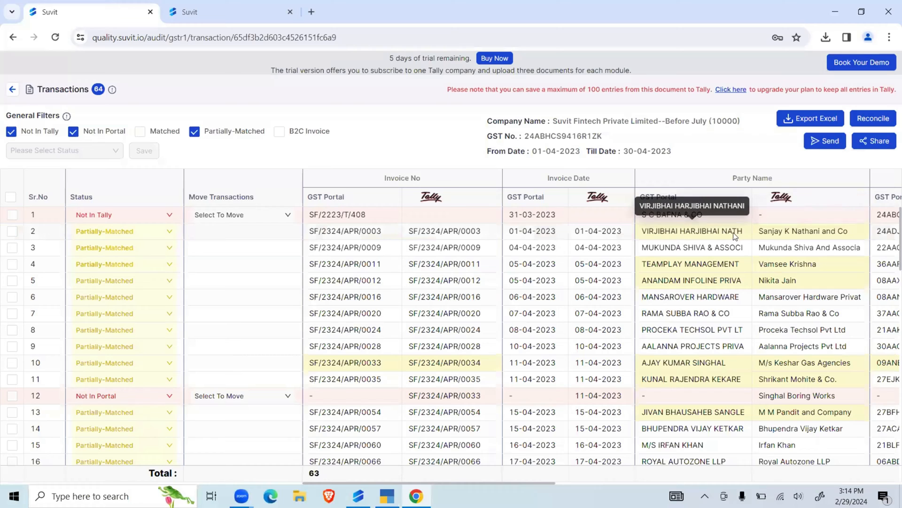
# - Set the status of the partially matched transaction in row 2 to Manual Matched
pyautogui.click(164, 232)
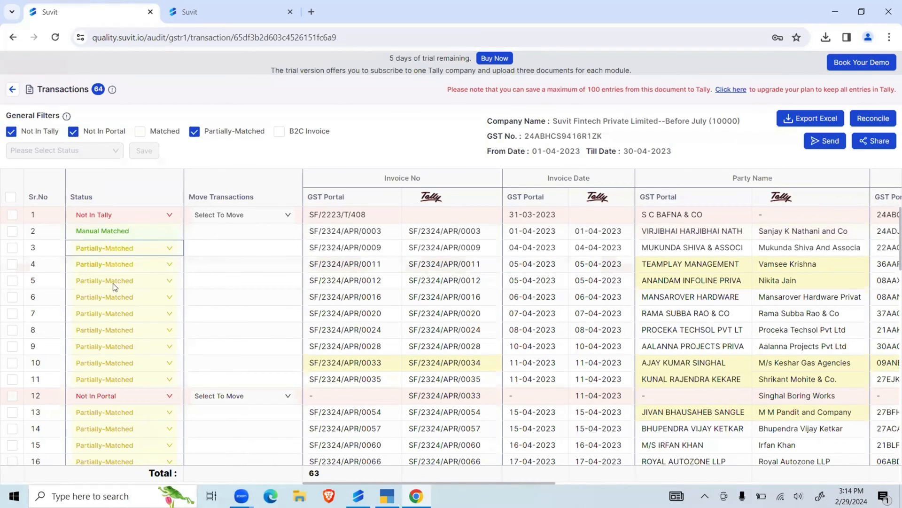
# - Set the status of the next partially matched transaction, dated 04-04-2023 in row 2, to Ignore
pyautogui.click(114, 270)
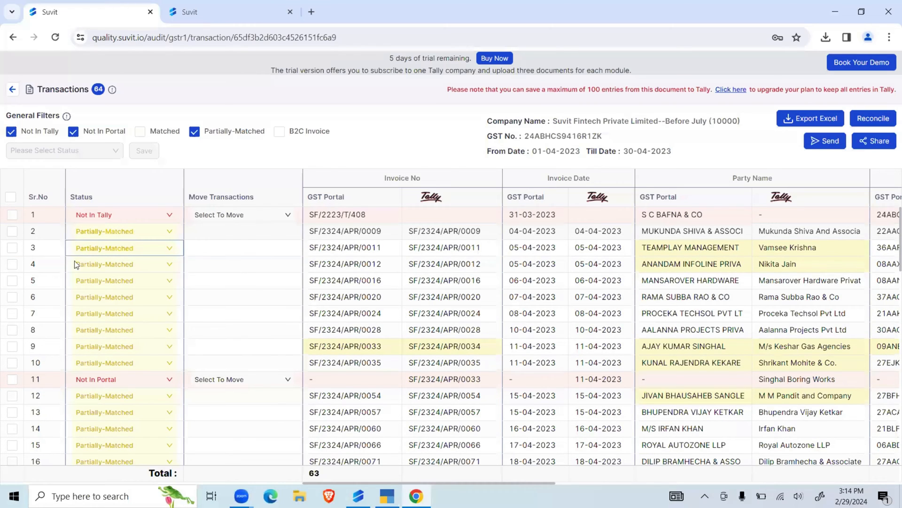
pyautogui.click(100, 256)
pyautogui.click(100, 252)
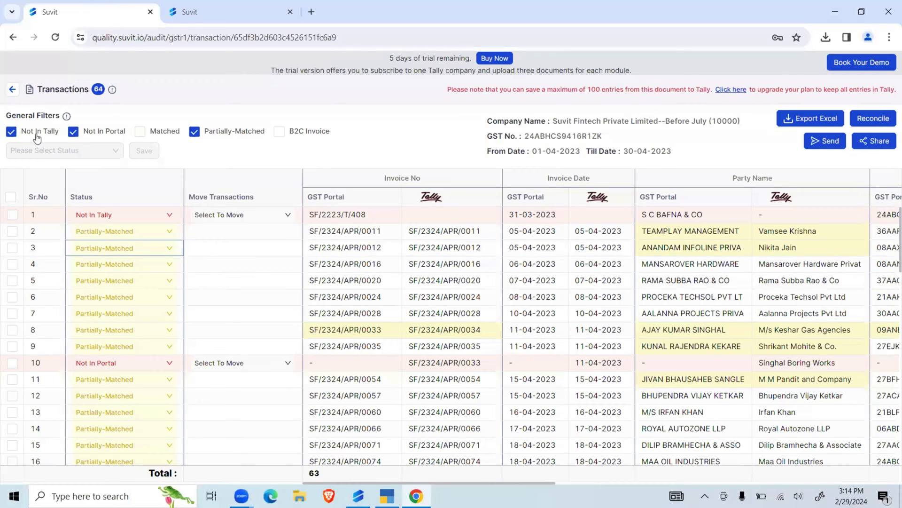
# - Filter the list to only Not In Portal transactions and move the 11-04-2023 transaction with Forward to Next Month
pyautogui.click(13, 132)
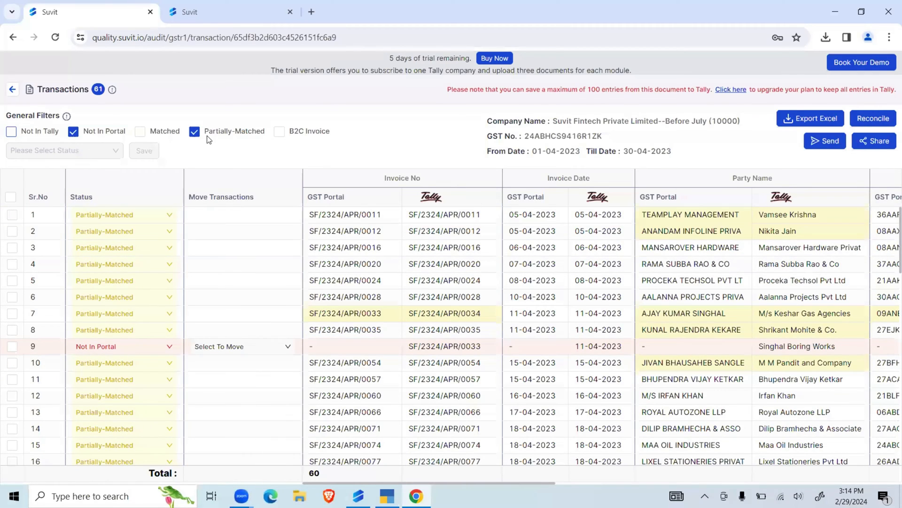
pyautogui.click(194, 131)
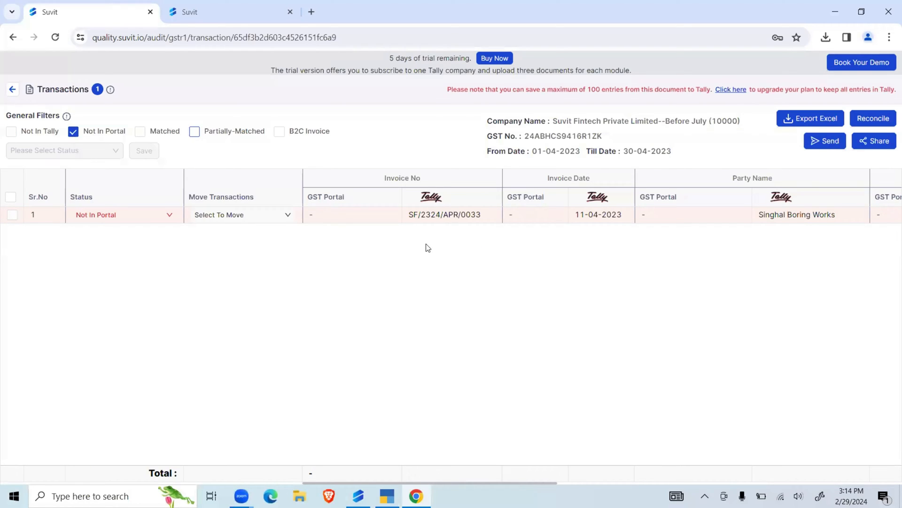
pyautogui.click(283, 214)
pyautogui.click(356, 273)
pyautogui.click(169, 215)
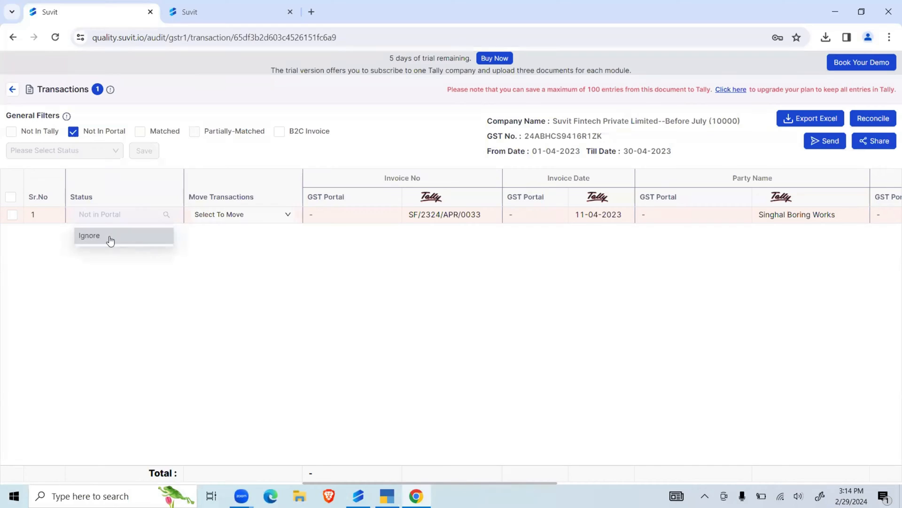
pyautogui.click(132, 272)
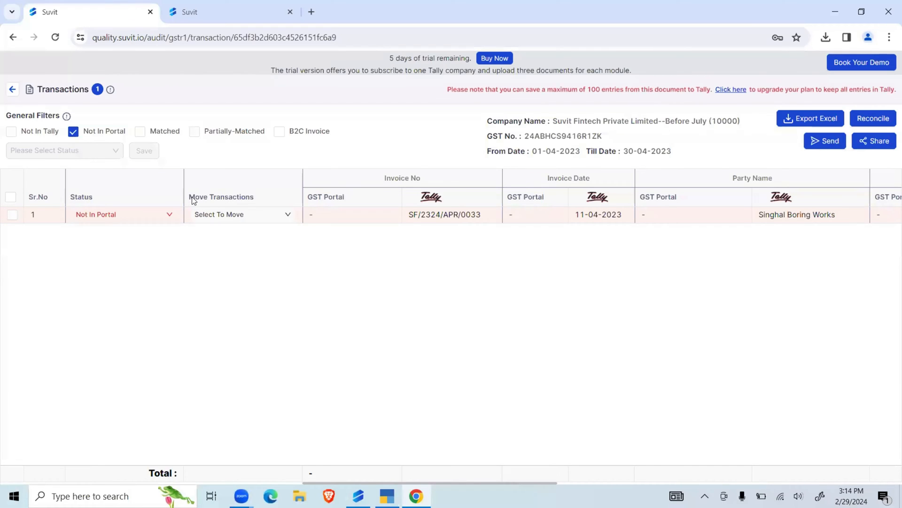
pyautogui.click(270, 215)
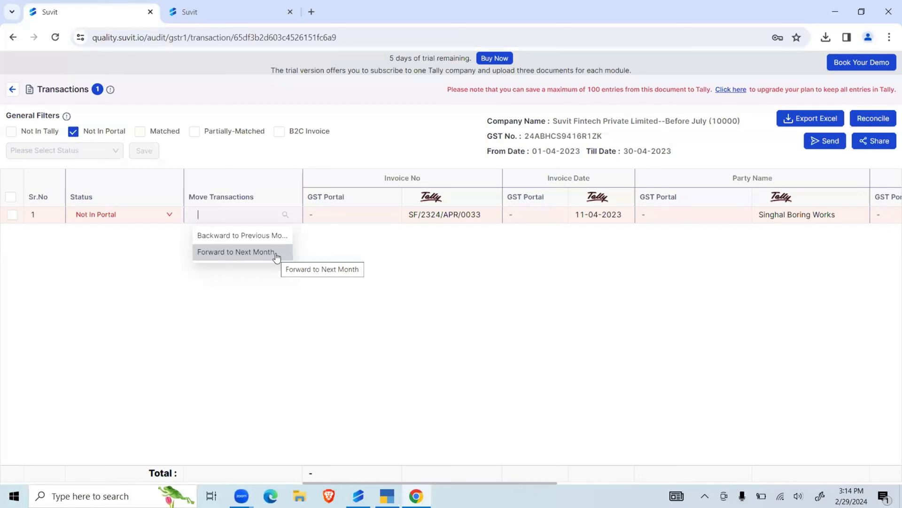
pyautogui.click(275, 254)
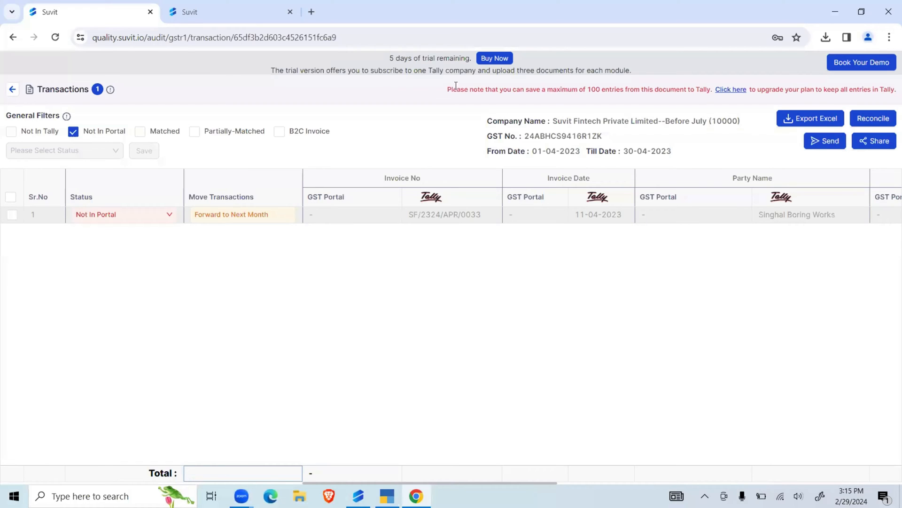
# - Filter the list to only Not In Tally transactions and export it to Excel
pyautogui.click(74, 131)
pyautogui.click(11, 132)
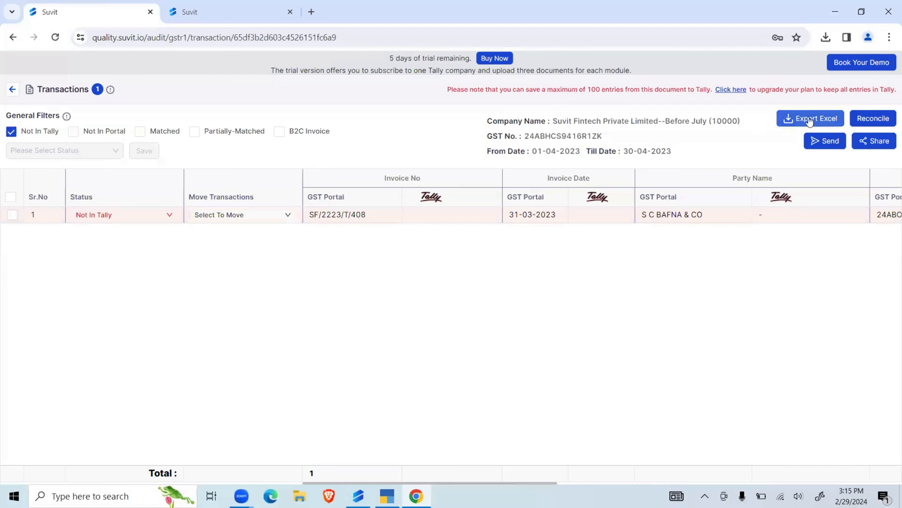
pyautogui.click(792, 124)
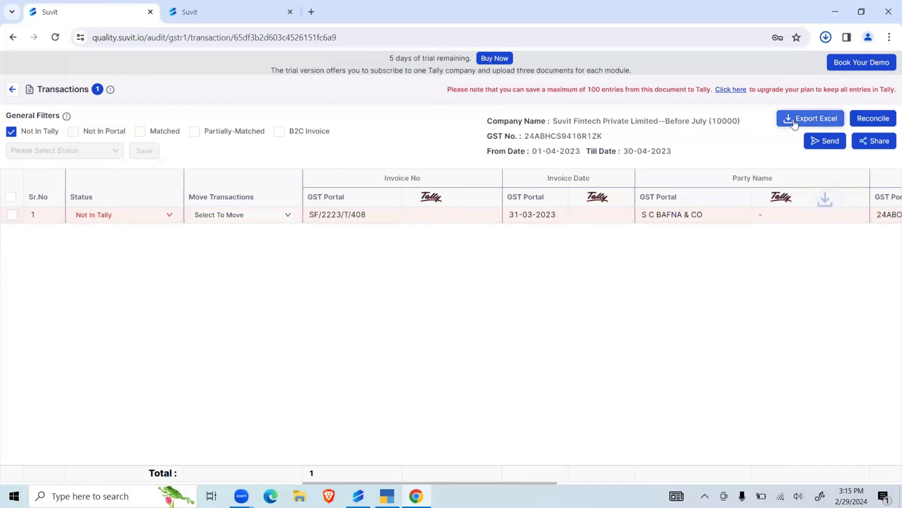
pyautogui.click(827, 37)
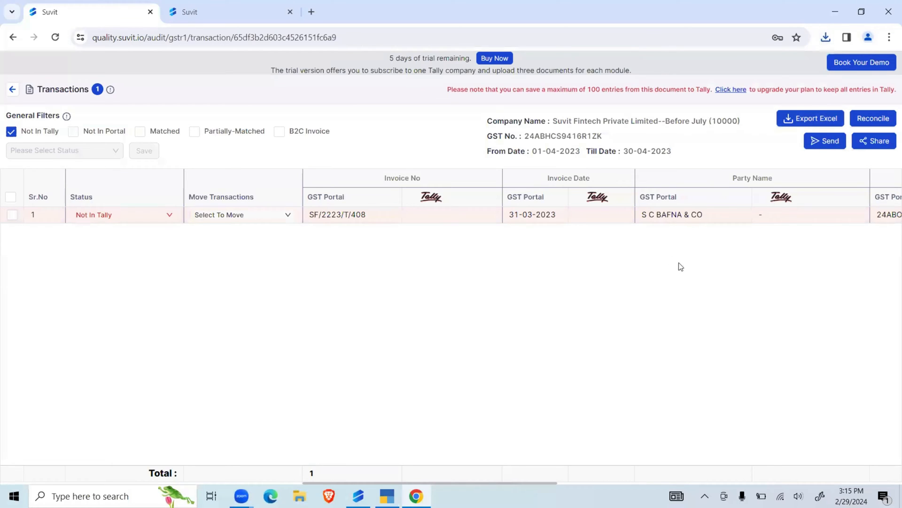
# - Look over the Send form with its client list and the Download & Share options, closing both without sending anything
pyautogui.click(823, 142)
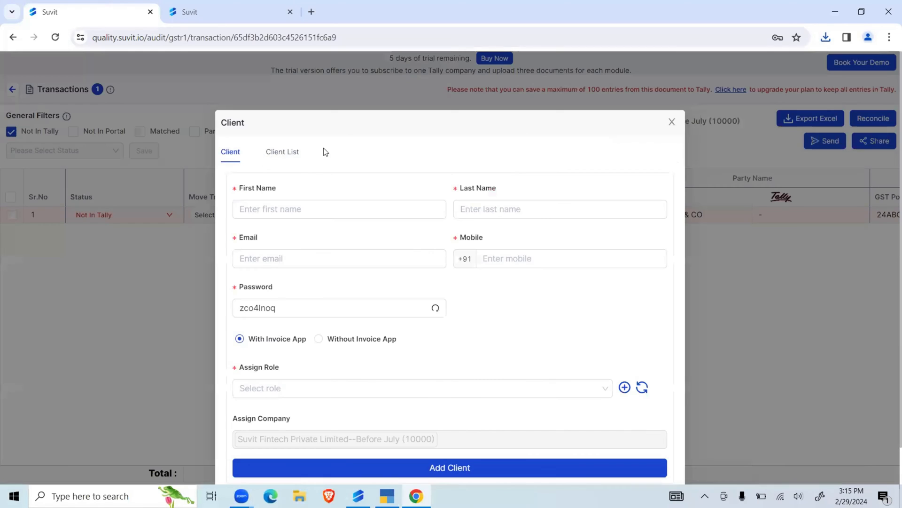
pyautogui.click(282, 153)
pyautogui.tripleClick(425, 138)
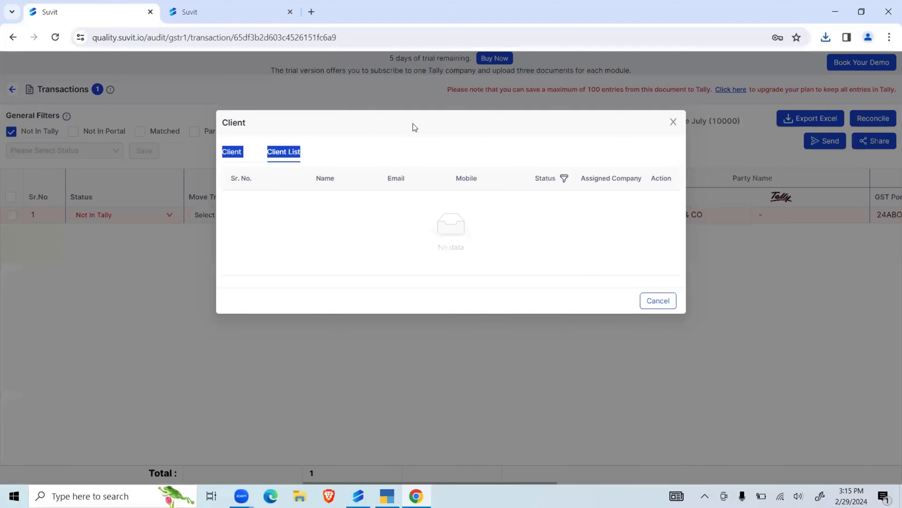
pyautogui.click(673, 121)
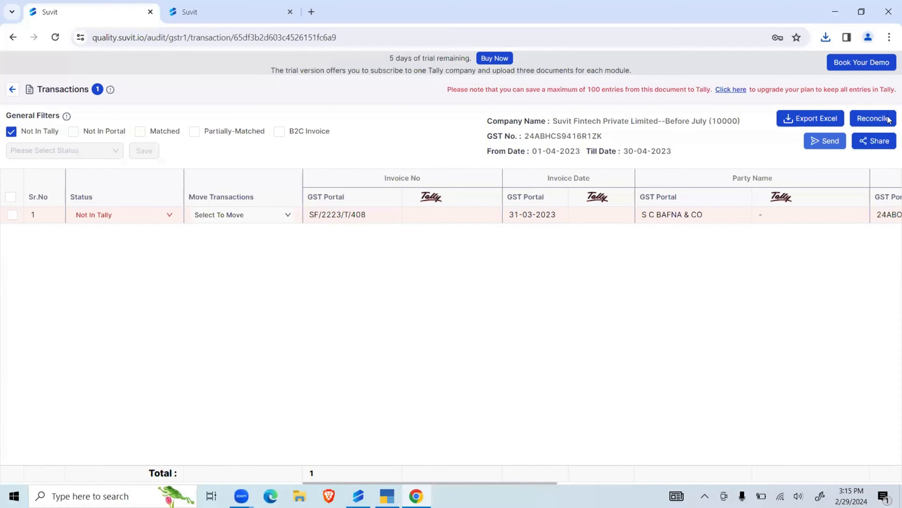
pyautogui.click(874, 142)
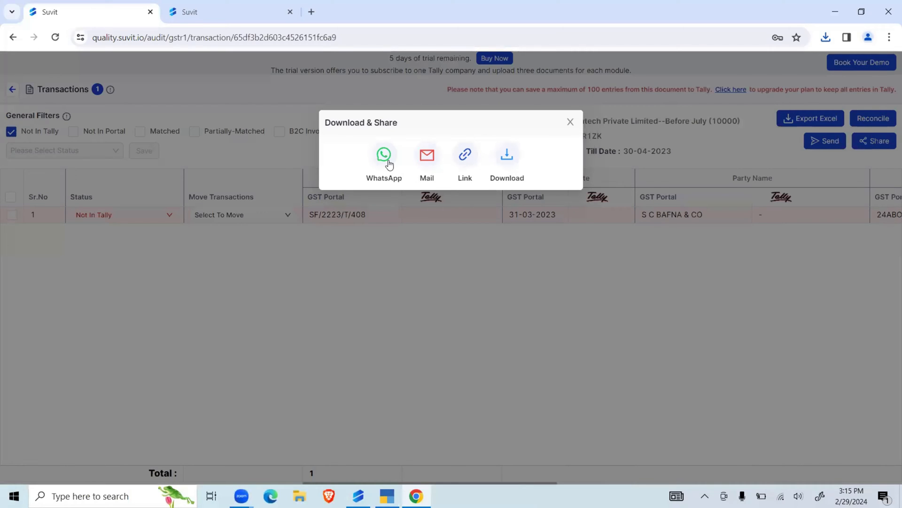
pyautogui.click(571, 122)
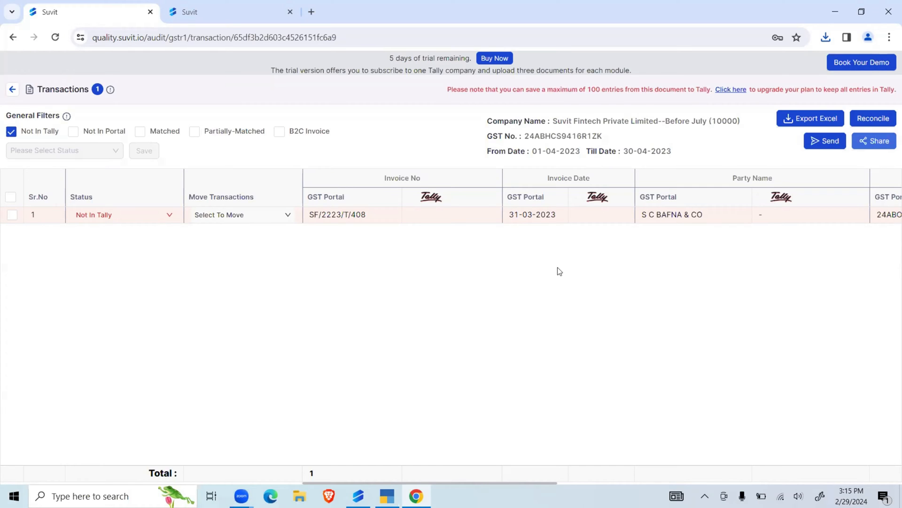
# - Clear the Not In Tally filter, look through all April transactions, and return to the GSTR1 month list
pyautogui.click(13, 132)
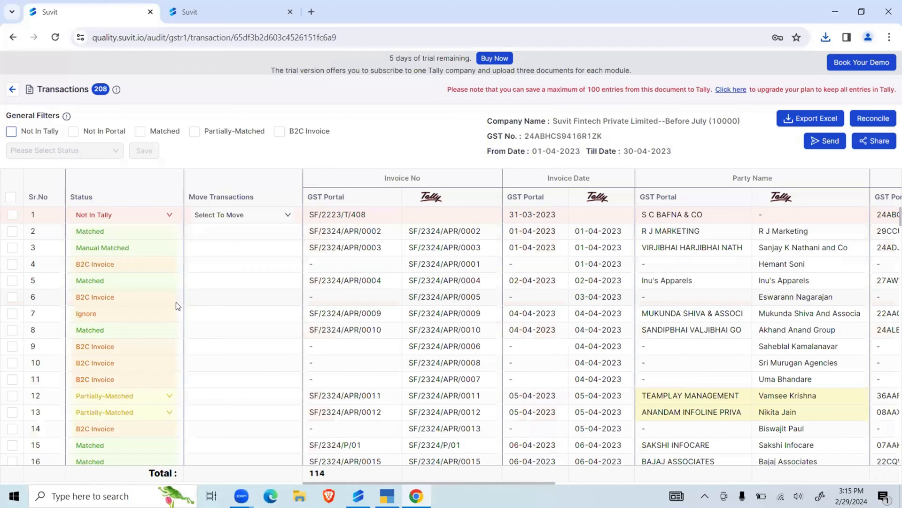
pyautogui.scroll(-14, 175, 302)
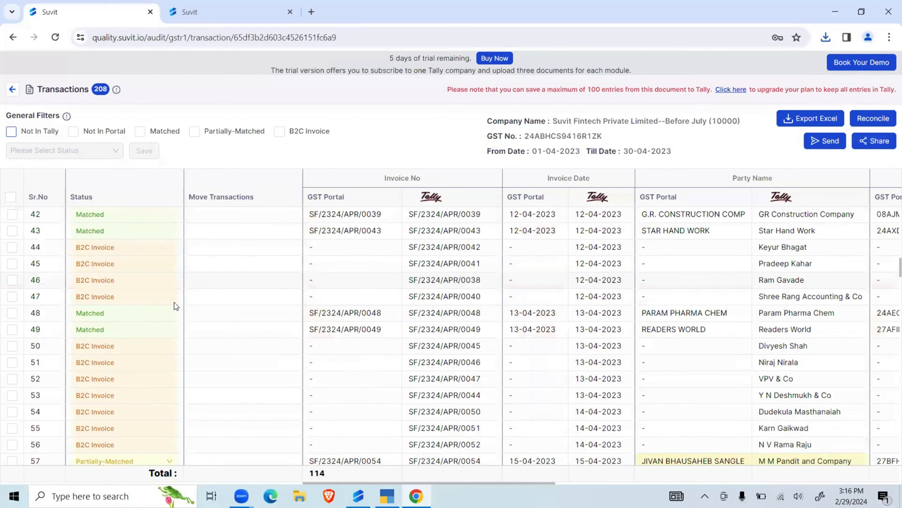
pyautogui.scroll(-8, 174, 306)
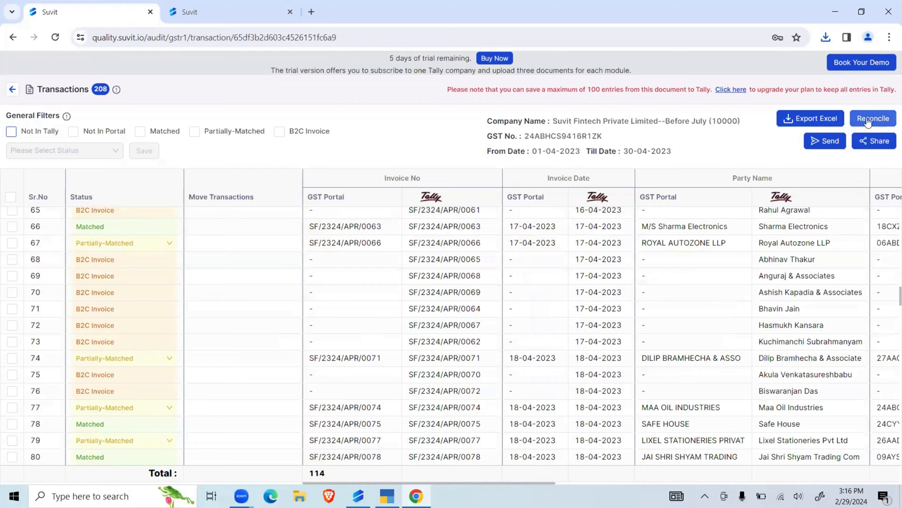
pyautogui.click(13, 89)
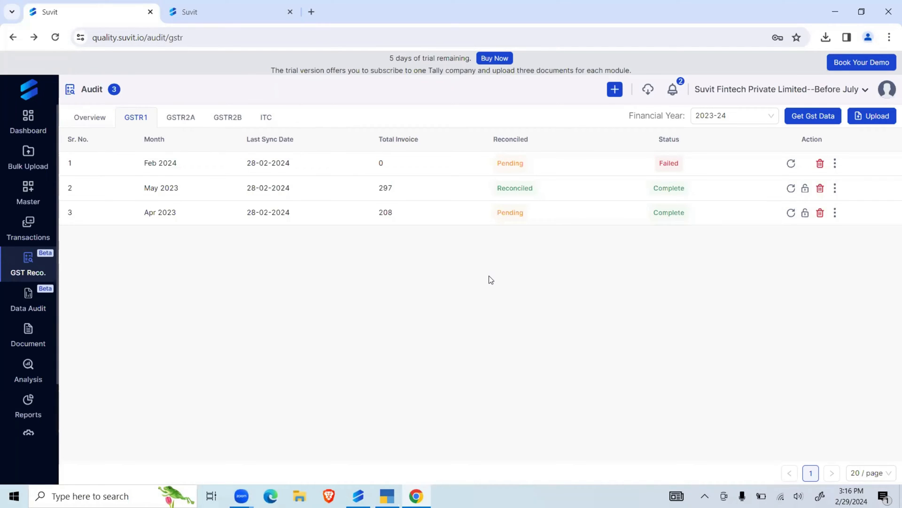
# - Look over the GSTR2A and GSTR2B lists, the GSTR2B upload form, and the Dec 2023 GSTR2B transaction comparison
pyautogui.click(172, 120)
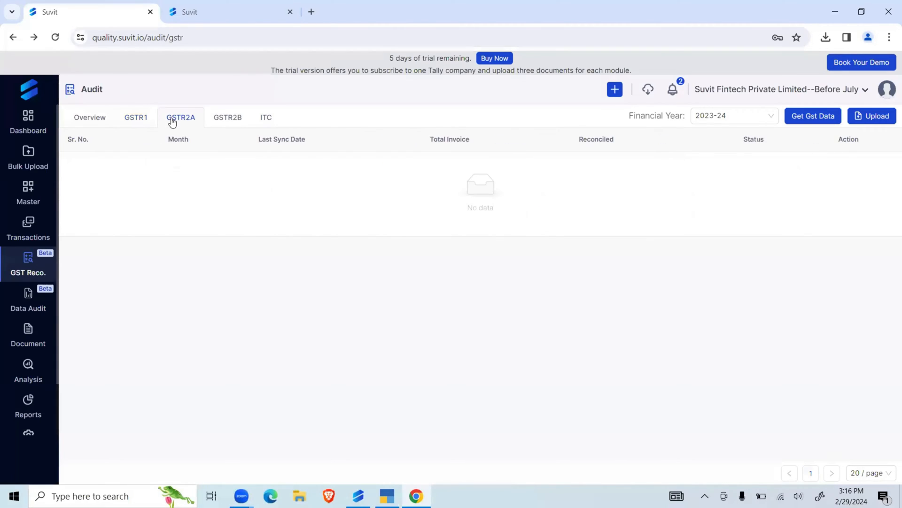
pyautogui.click(240, 121)
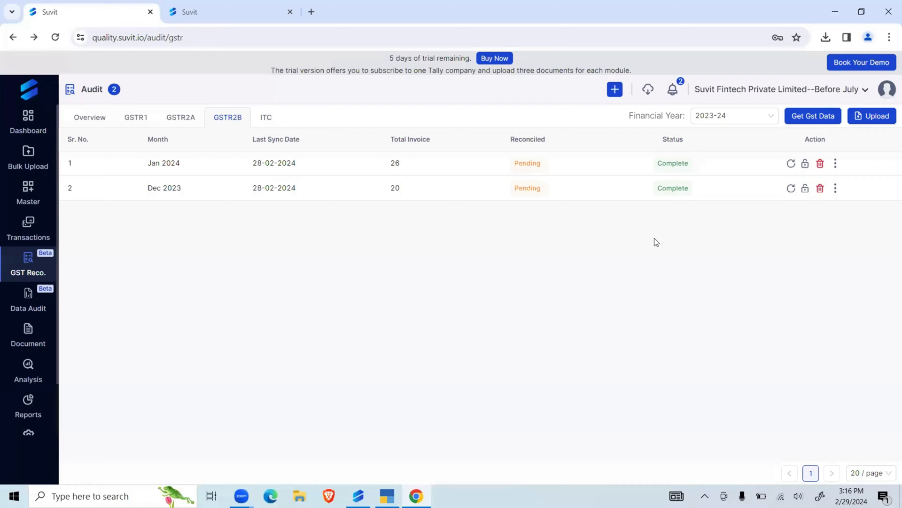
pyautogui.click(886, 119)
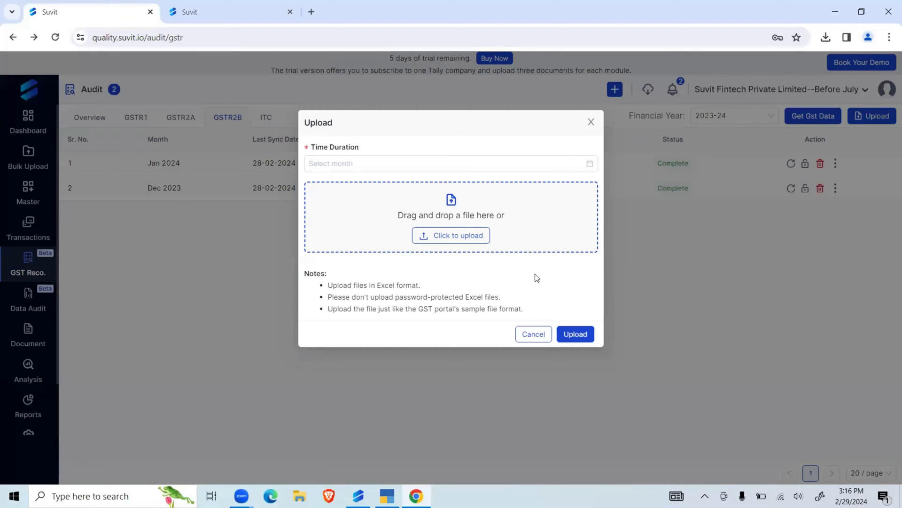
pyautogui.click(589, 122)
pyautogui.click(434, 190)
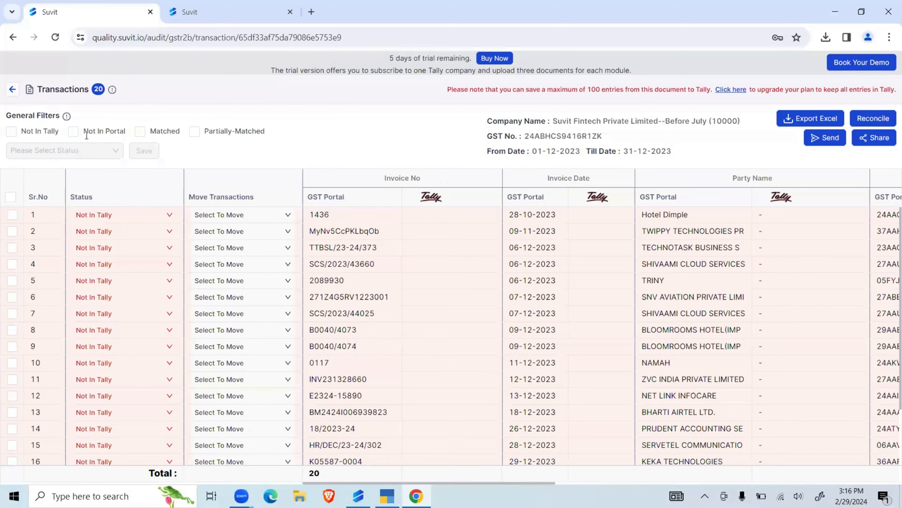
pyautogui.hotkey('alt', 'Left')
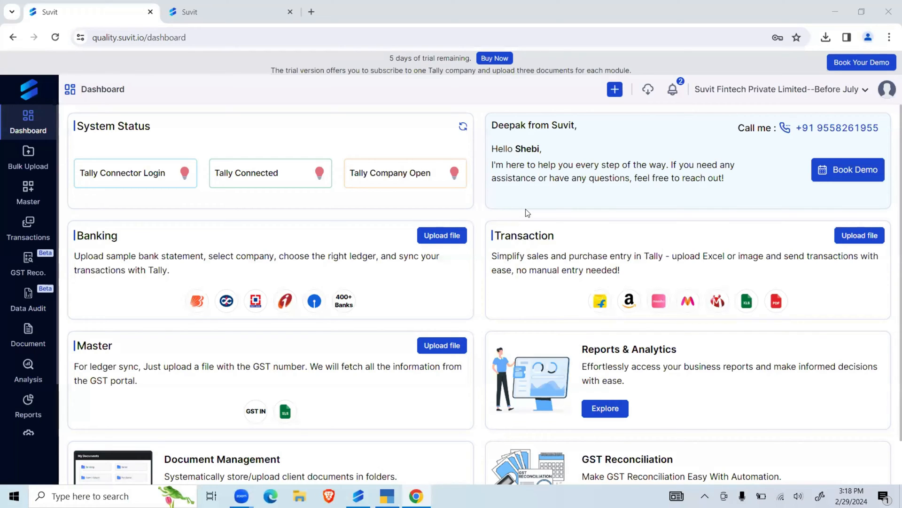
# - Switch to the in.suvit.io session and open the Sales (Excel) list under Bulk Upload
pyautogui.click(119, 15)
pyautogui.hotkey('ctrl', 'Tab')
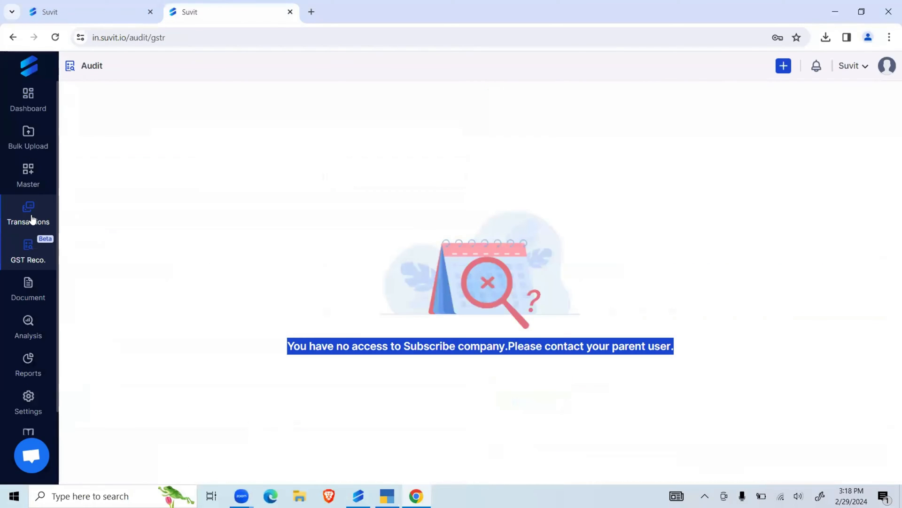
pyautogui.moveTo(32, 219)
pyautogui.click(28, 138)
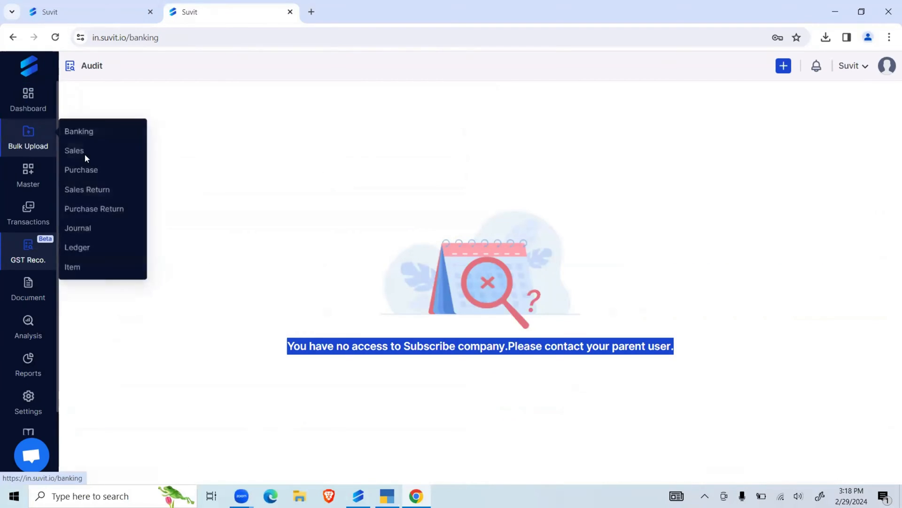
pyautogui.click(133, 96)
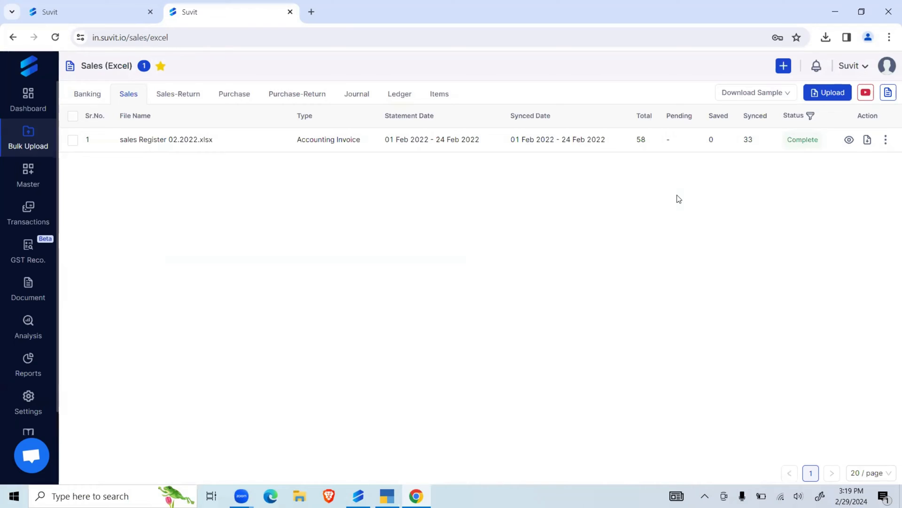
# - Download the Accounting Invoice(Without Item) sales sample and open it in Excel with editing enabled
pyautogui.moveTo(743, 93)
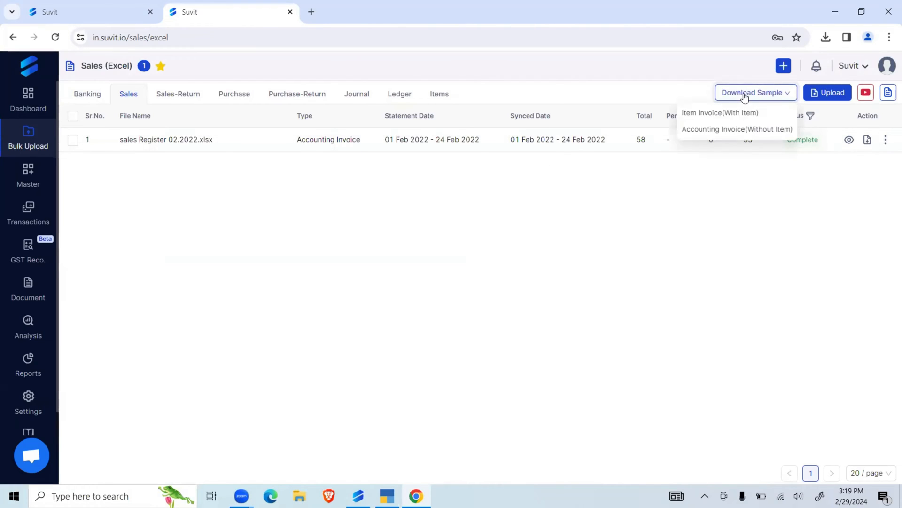
pyautogui.click(718, 126)
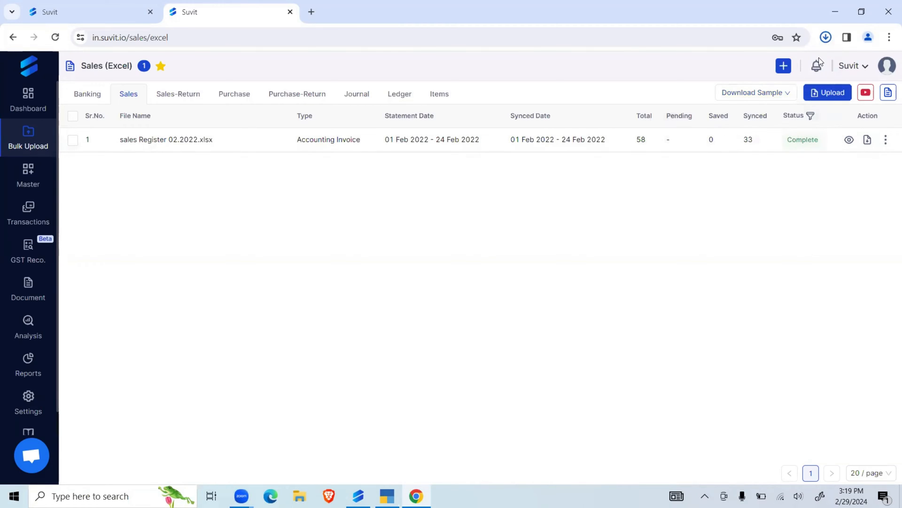
pyautogui.click(723, 74)
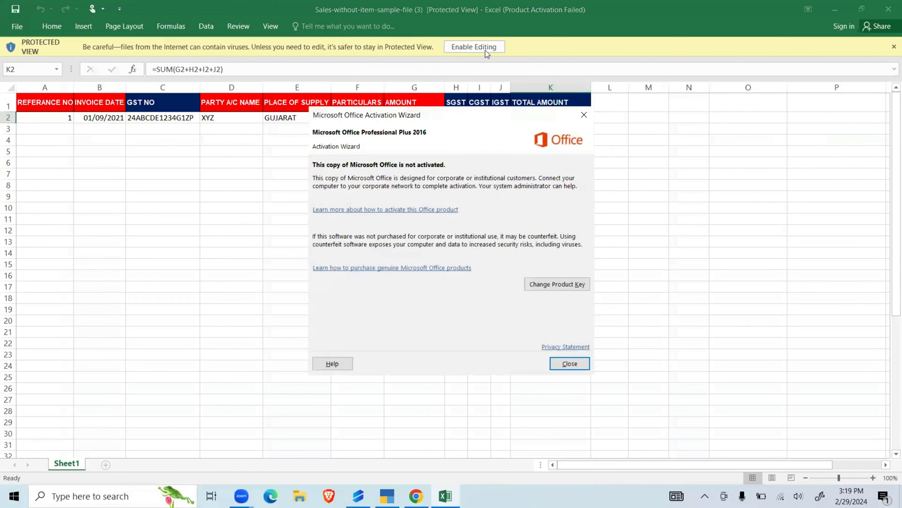
pyautogui.click(561, 362)
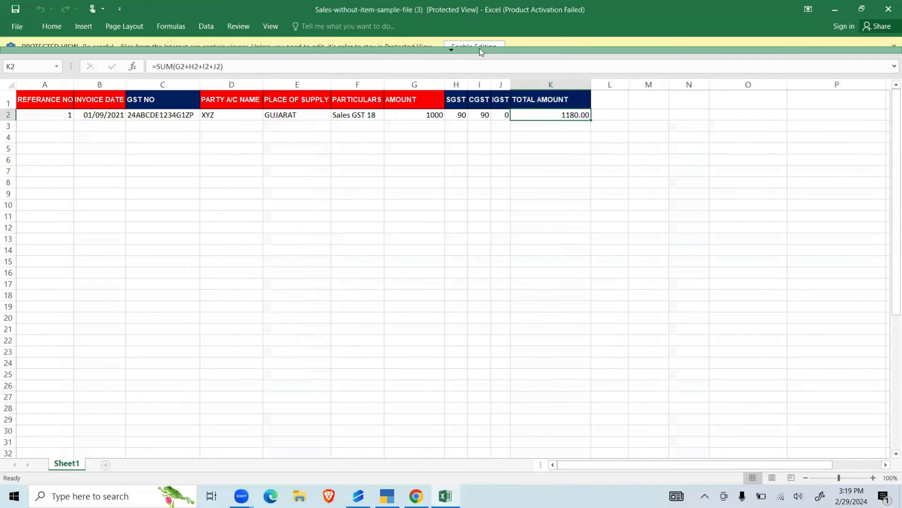
pyautogui.click(478, 48)
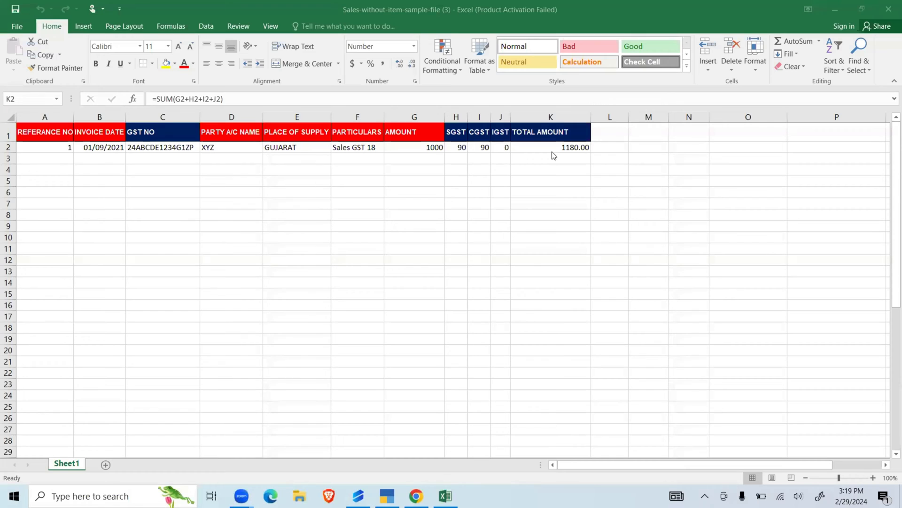
# - Review the REFERANCE NO, INVOICE DATE, PARTY A/C NAME, PLACE OF SUPPLY and PARTICULARS columns of the sales sample
pyautogui.click(58, 116)
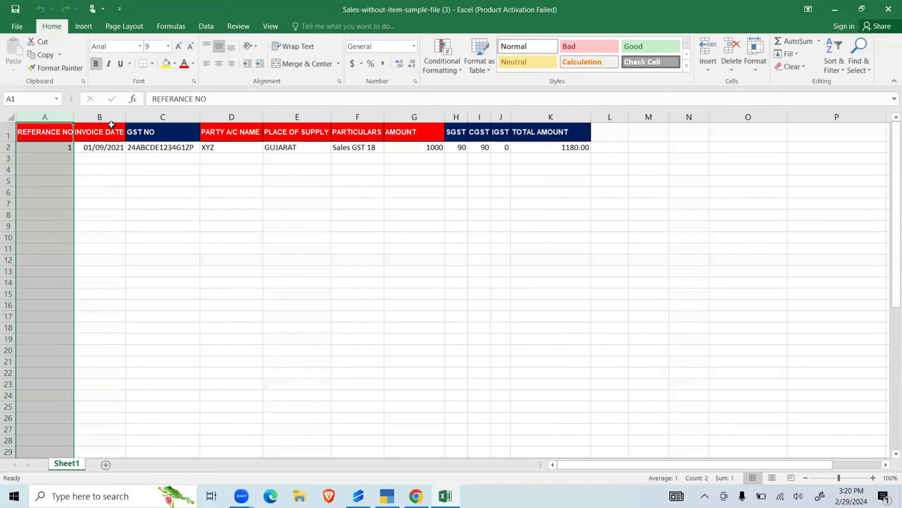
pyautogui.click(105, 116)
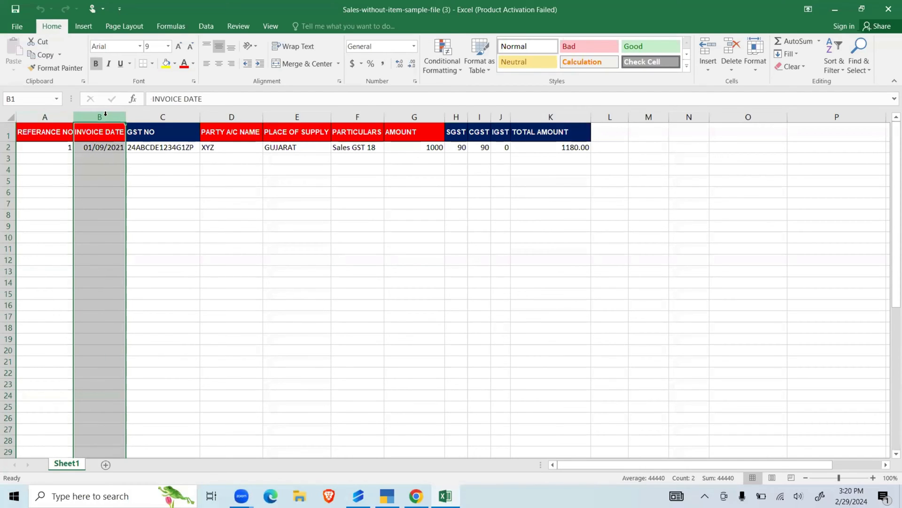
pyautogui.click(245, 115)
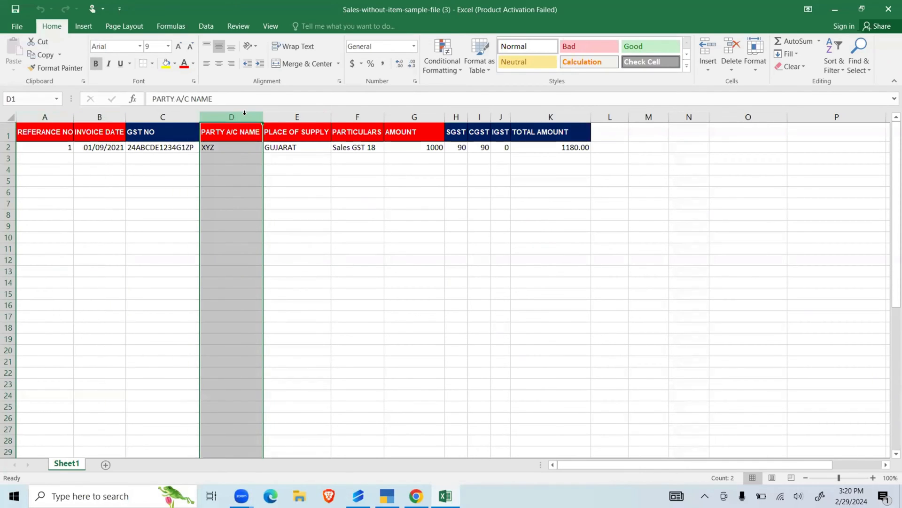
pyautogui.click(305, 116)
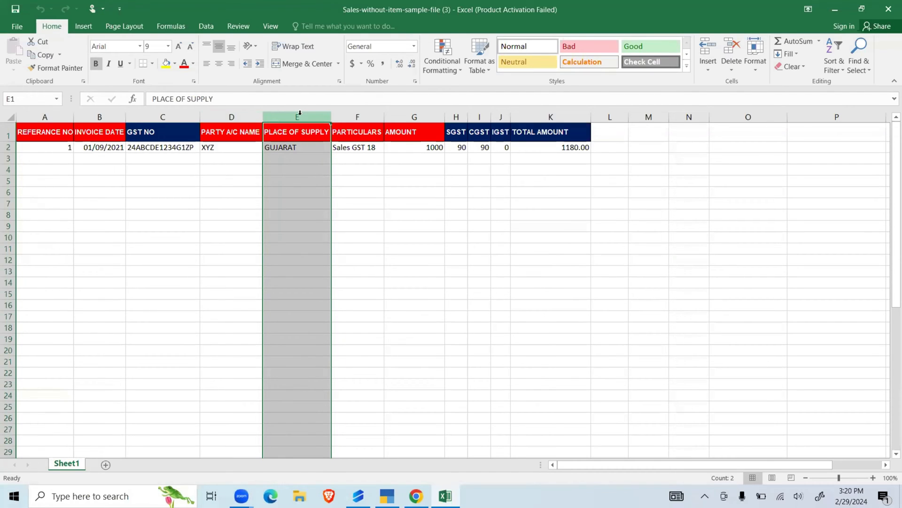
pyautogui.click(344, 235)
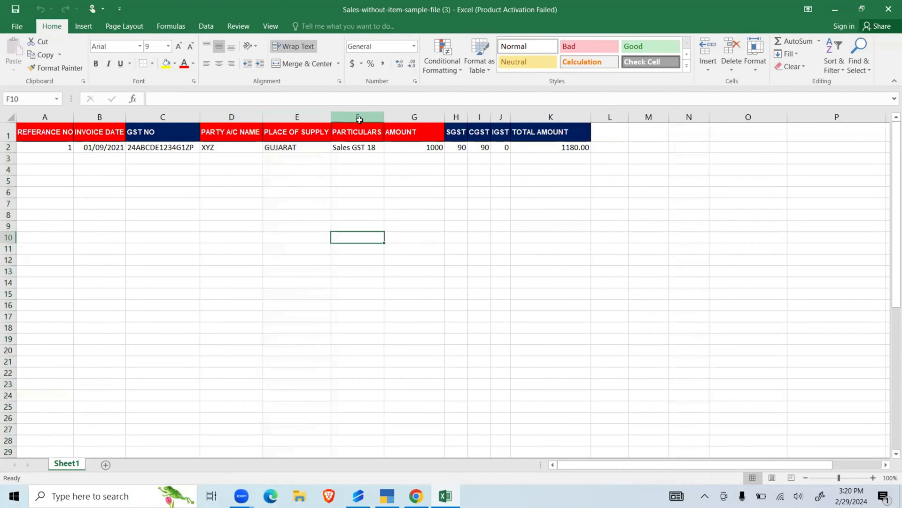
pyautogui.click(359, 117)
pyautogui.click(359, 234)
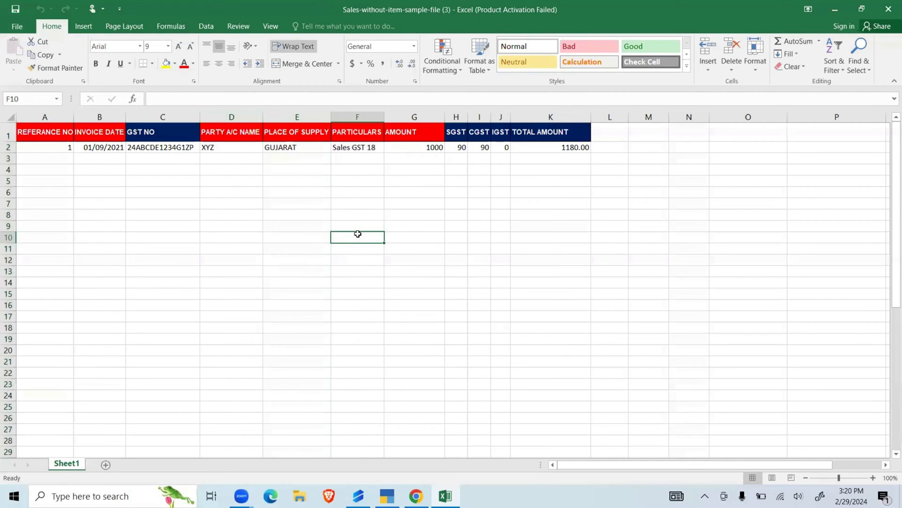
# - Switch to TallyPrime, open the Sales 28 ledger for alteration and copy its name
pyautogui.click(387, 496)
pyautogui.press('Down')
pyautogui.press('Return')
pyautogui.press('Down')
pyautogui.press('Return')
pyautogui.press('Down')
pyautogui.press('Down')
pyautogui.press('Down')
pyautogui.press('Down')
pyautogui.press('Down')
pyautogui.press('Down')
pyautogui.press('Down')
pyautogui.press('Down')
pyautogui.press('Down')
pyautogui.press('Down')
pyautogui.press('Down')
pyautogui.press('Down')
pyautogui.press('Down')
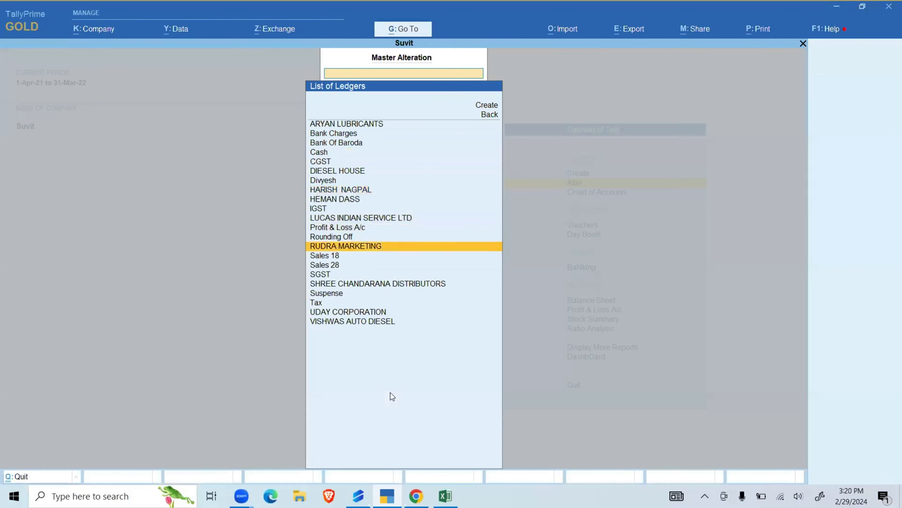
pyautogui.press('Down')
pyautogui.press('Down')
pyautogui.press('Return')
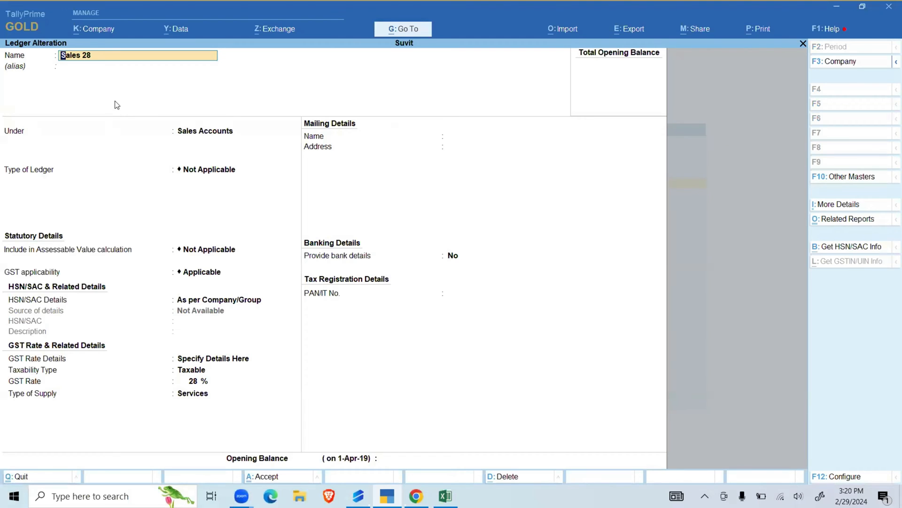
pyautogui.press('ctrl')
# - Return to the Excel sales sample and paste Sales 28 as the PARTICULARS value in F2
pyautogui.click(446, 496)
pyautogui.click(235, 192)
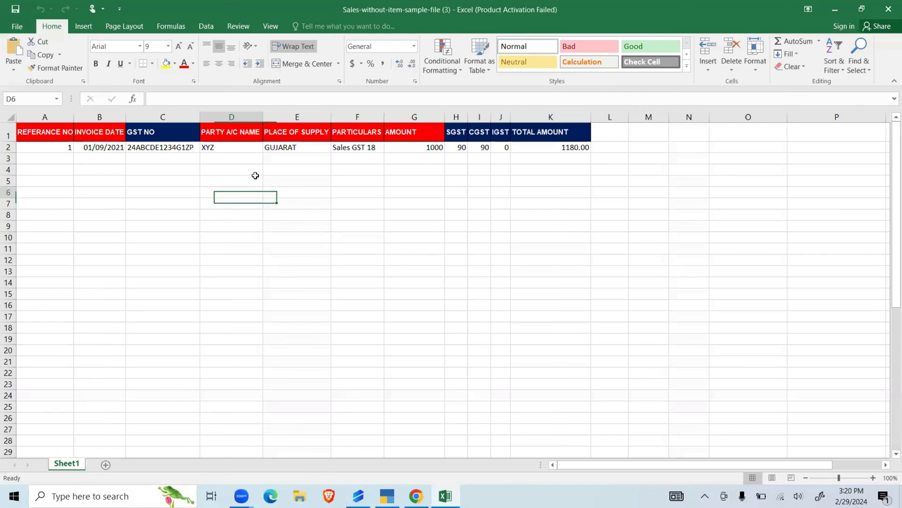
pyautogui.click(349, 149)
pyautogui.write('Sales 28')
pyautogui.click(365, 270)
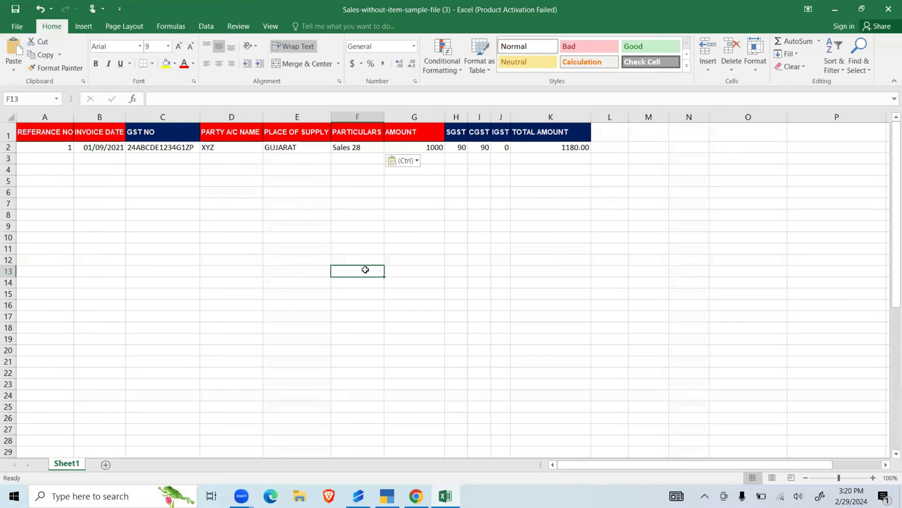
# - Review the AMOUNT, tax and TOTAL AMOUNT columns, and check the GST rate on the Sales 28 ledger in TallyPrime
pyautogui.click(414, 116)
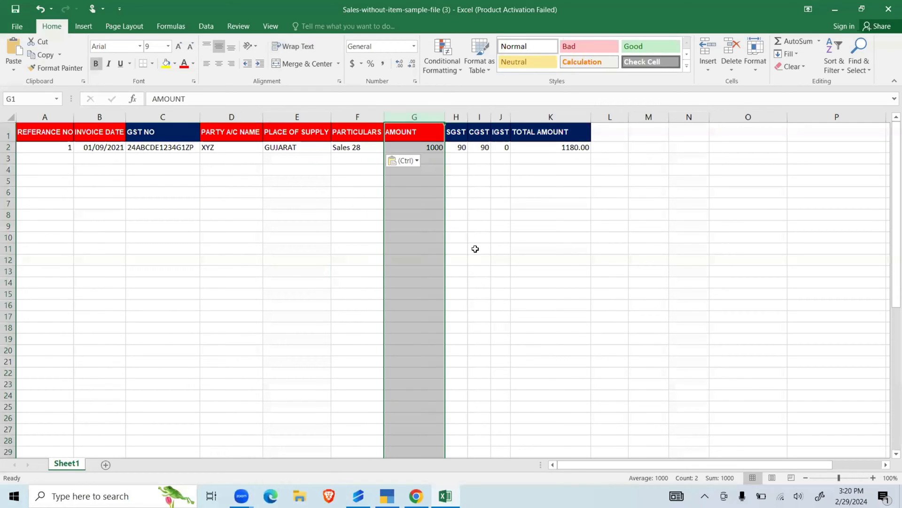
pyautogui.moveTo(463, 118); pyautogui.dragTo(581, 117)
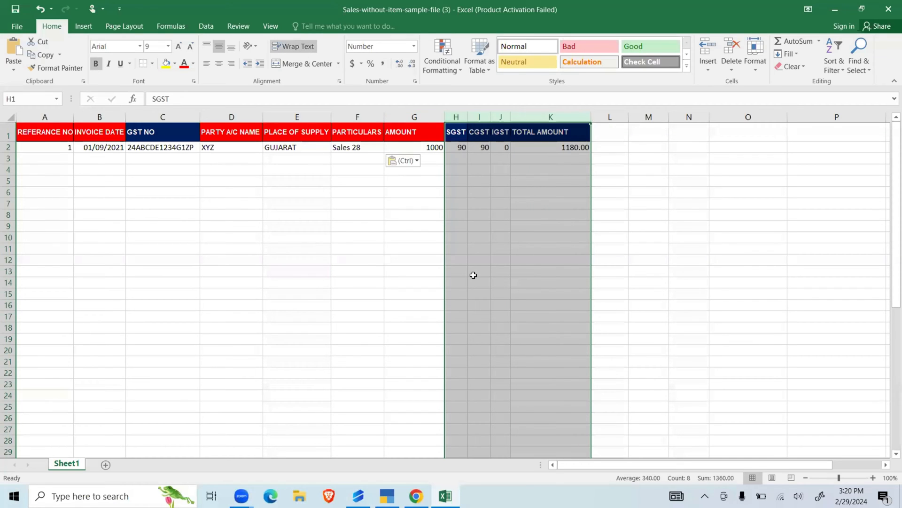
pyautogui.click(386, 496)
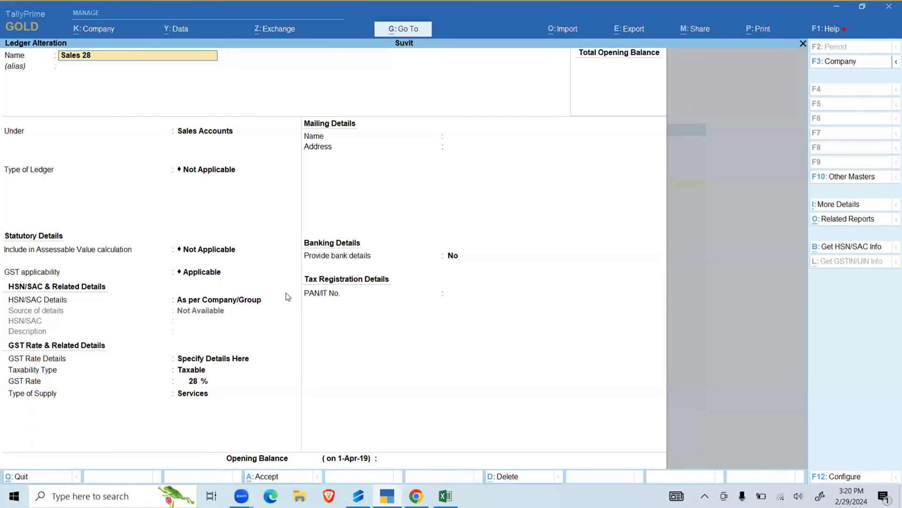
pyautogui.click(190, 381)
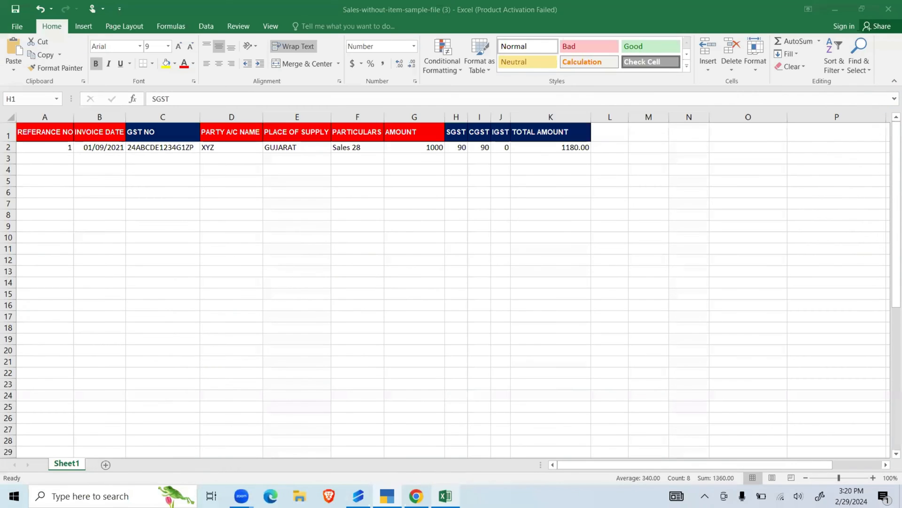
pyautogui.click(445, 496)
pyautogui.click(424, 294)
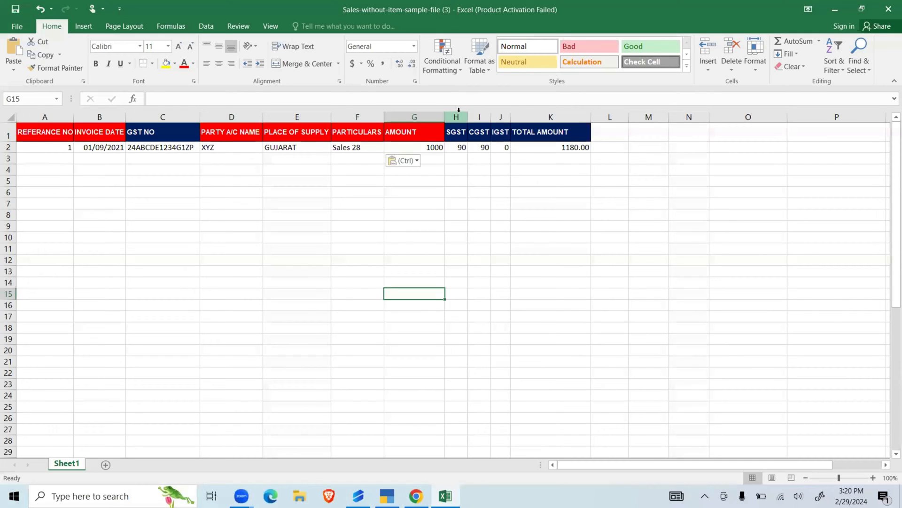
pyautogui.click(521, 235)
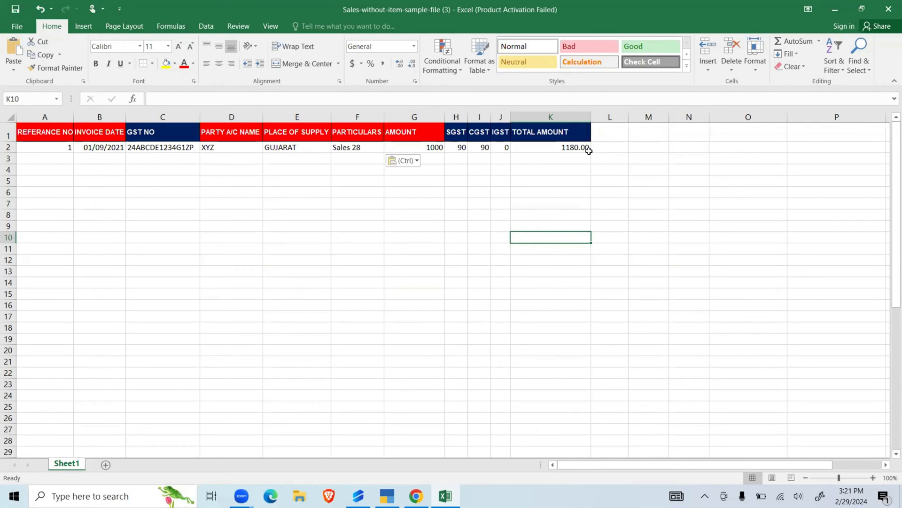
# - Add tds, round off and cess columns after TOTAL AMOUNT, with row 2 values of 1, 2 and 4
pyautogui.click(615, 133)
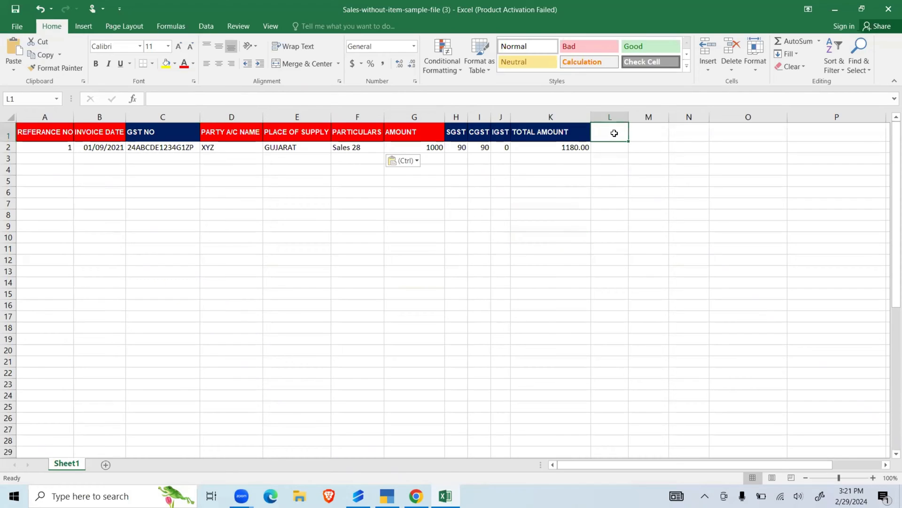
pyautogui.write('tds')
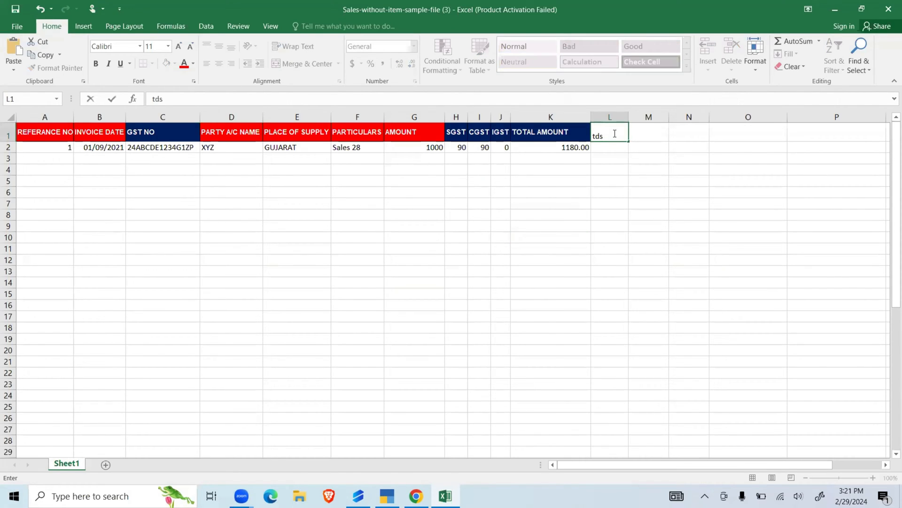
pyautogui.press('Tab')
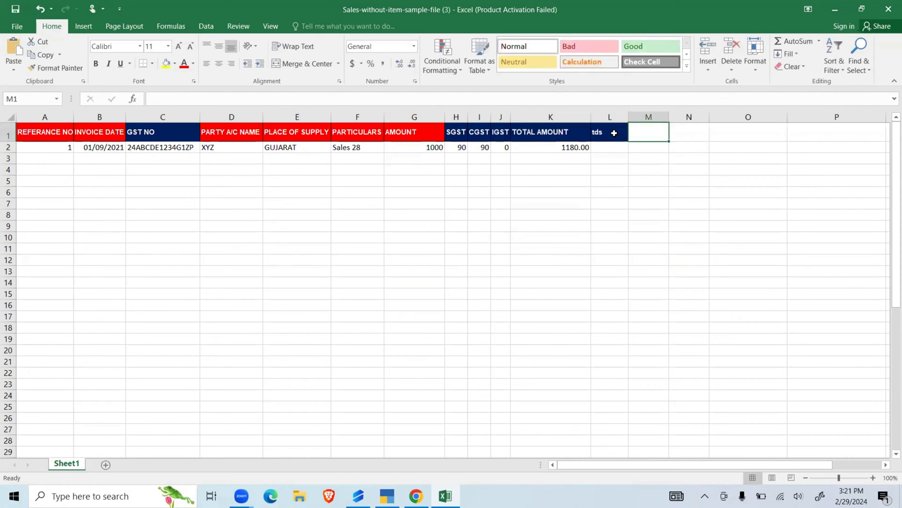
pyautogui.write('round o')
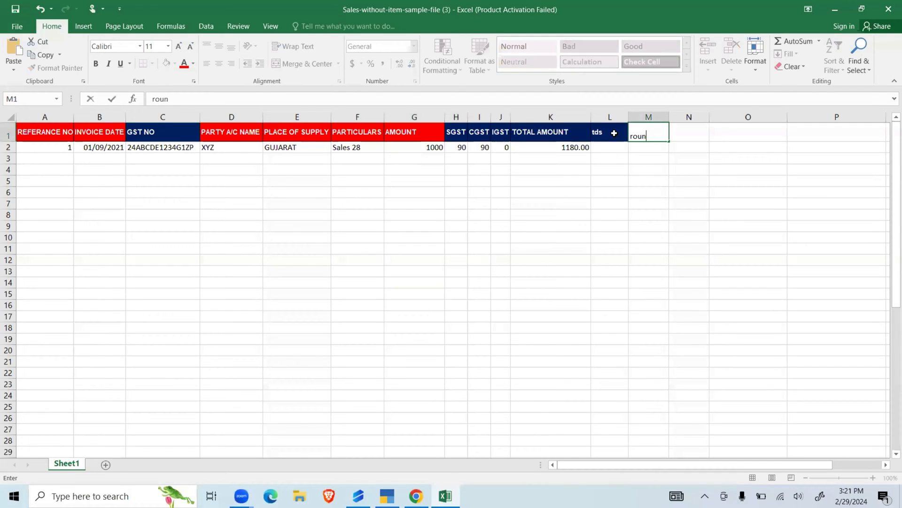
pyautogui.write('ff')
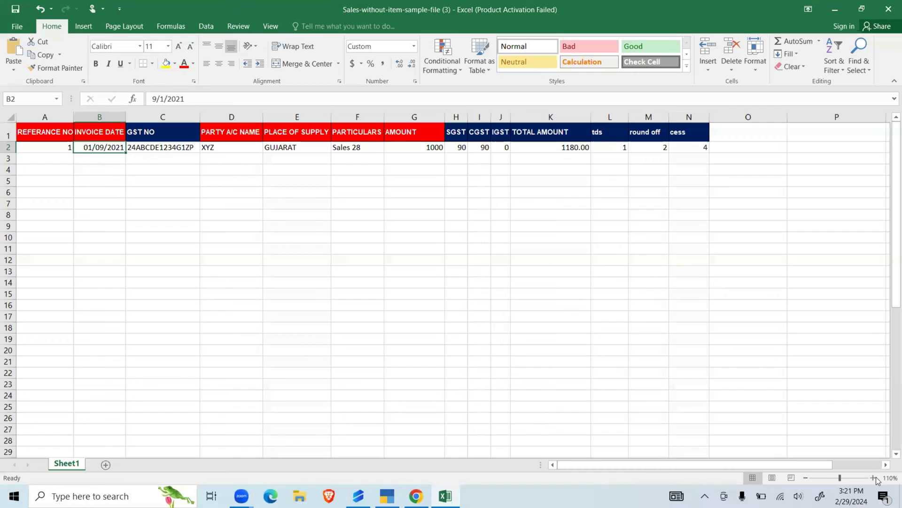
# - Copy the sample row into rows 3 to 7 and set their reference numbers to 1, 2, 3, 3 and 4
pyautogui.click(873, 478)
pyautogui.click(873, 478)
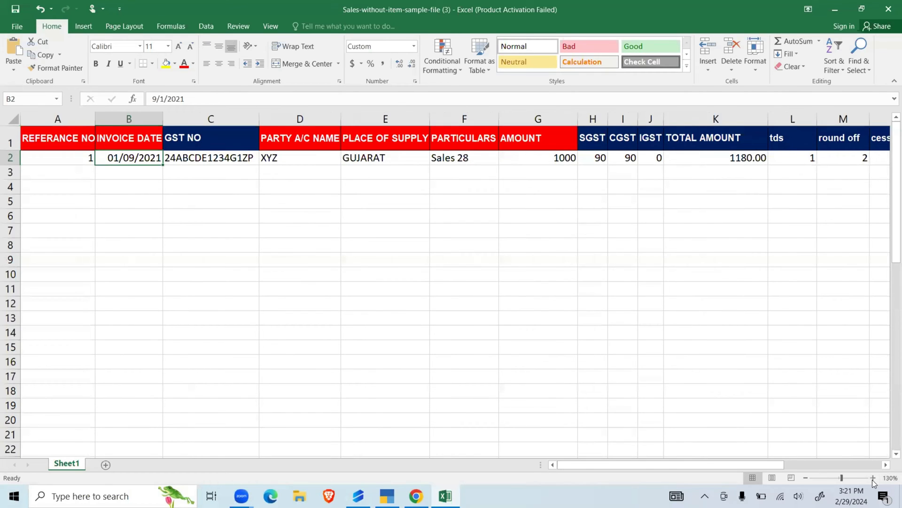
pyautogui.scroll(-1, 562, 352)
pyautogui.hscroll(1, 562, 352)
pyautogui.scroll(1, 598, 376)
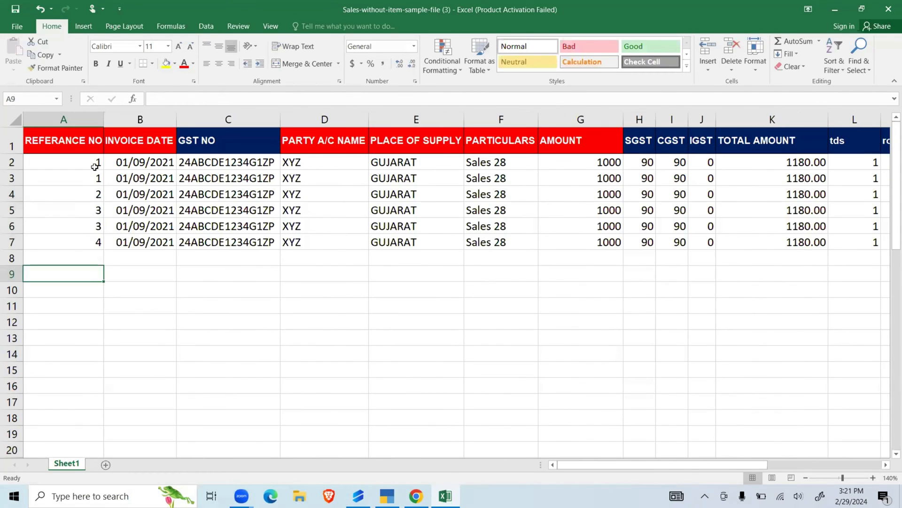
# - Fill the two reference number 1 cells (A2:A3) with yellow and the reference number 2 cell (A4) with gold
pyautogui.click(95, 167)
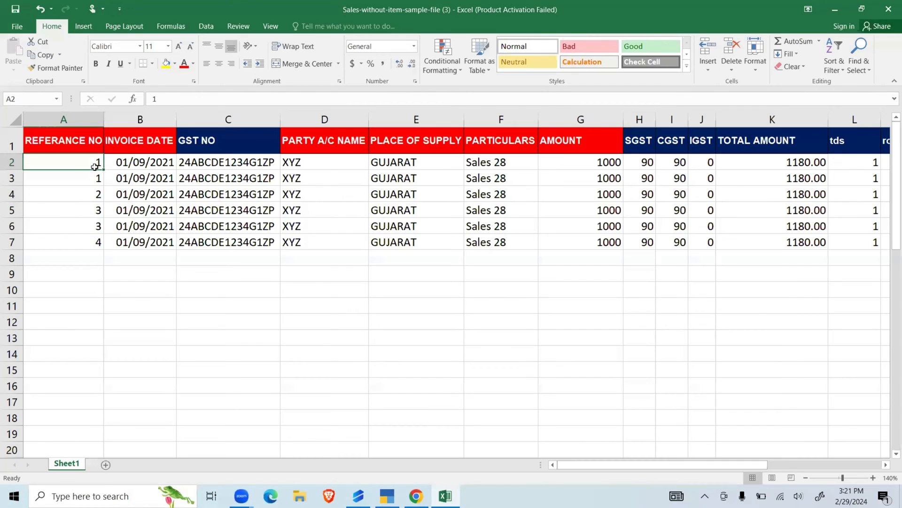
pyautogui.moveTo(95, 166); pyautogui.dragTo(95, 180)
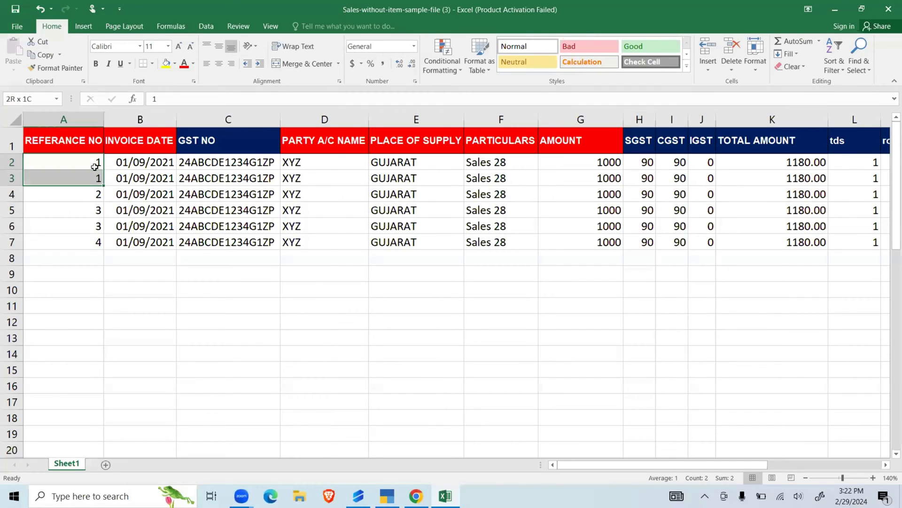
pyautogui.click(166, 63)
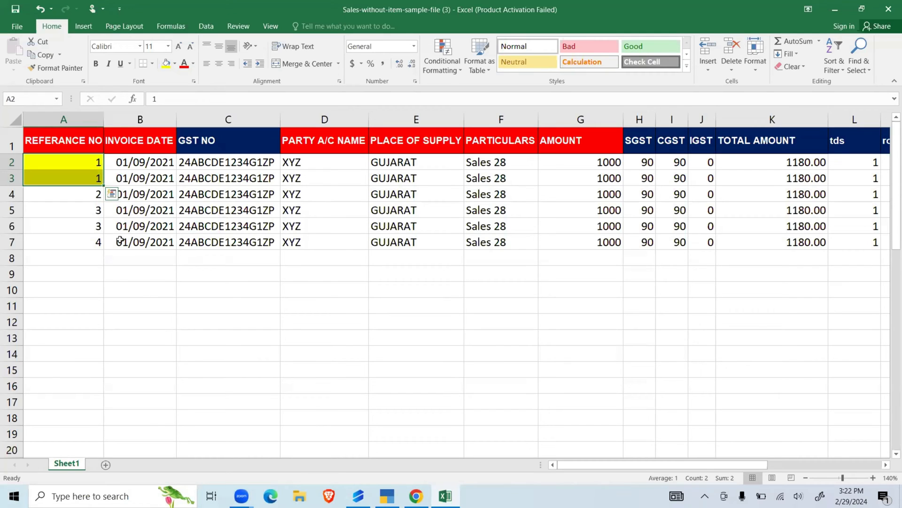
pyautogui.click(159, 290)
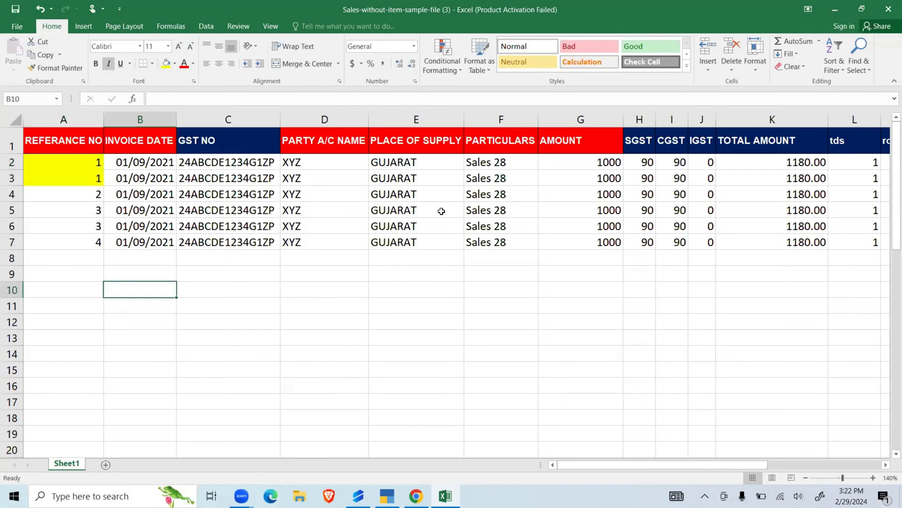
pyautogui.click(94, 197)
pyautogui.click(175, 65)
pyautogui.click(231, 88)
pyautogui.click(207, 211)
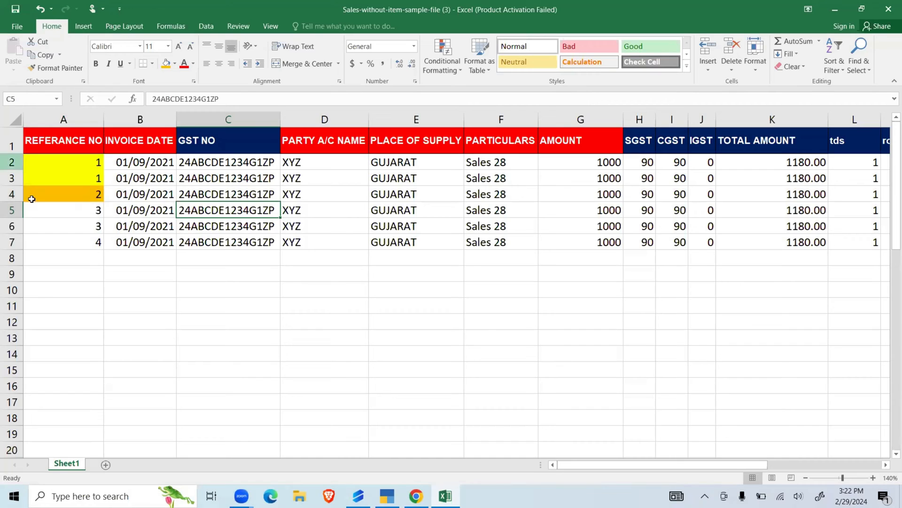
# - Fill the two reference number 3 cells (A5:A6) with light blue and the reference number 4 cell (A7) with dark orange
pyautogui.click(79, 213)
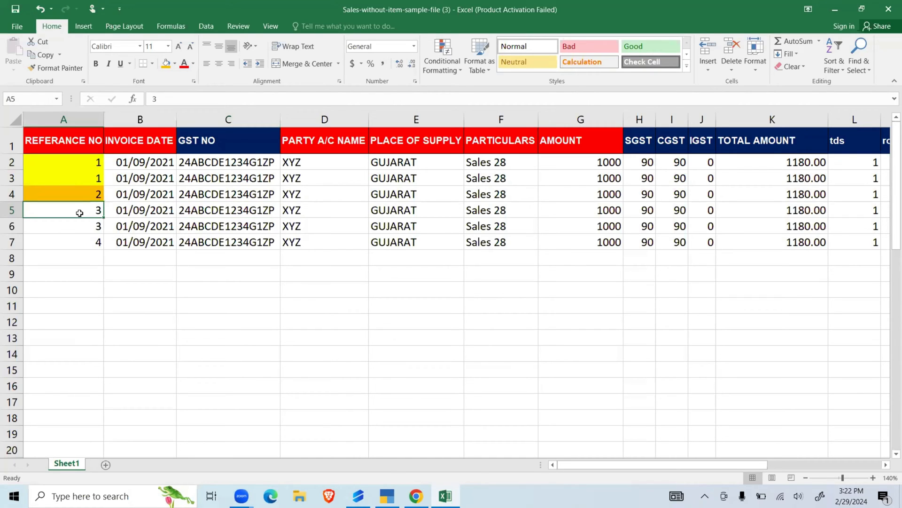
pyautogui.hotkey('shift', 'Down')
pyautogui.click(175, 64)
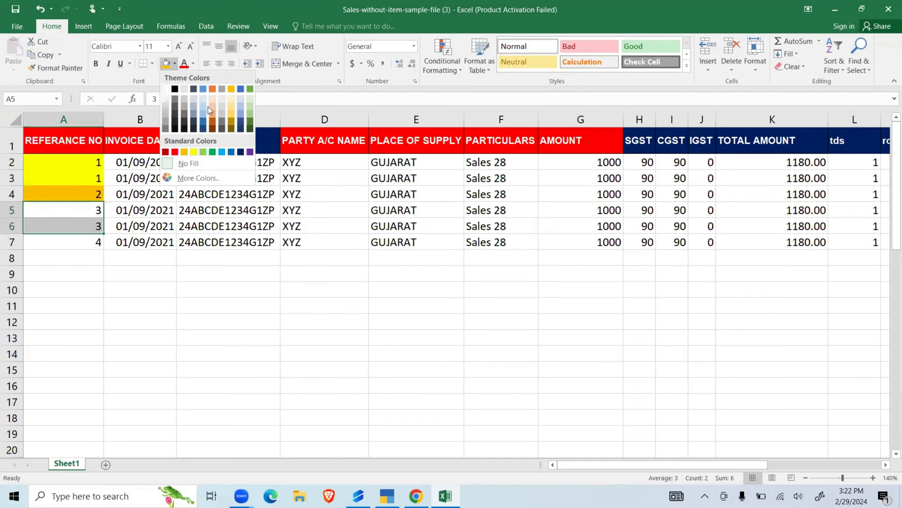
pyautogui.click(241, 114)
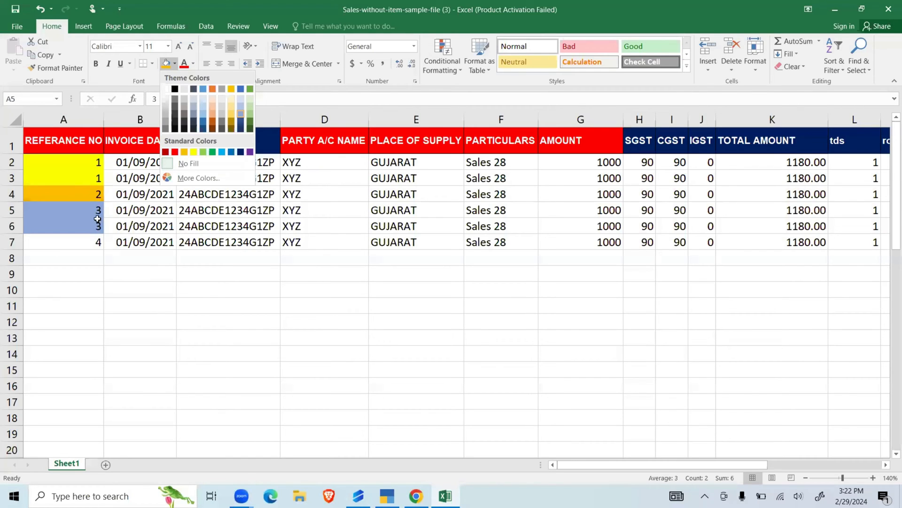
pyautogui.click(140, 273)
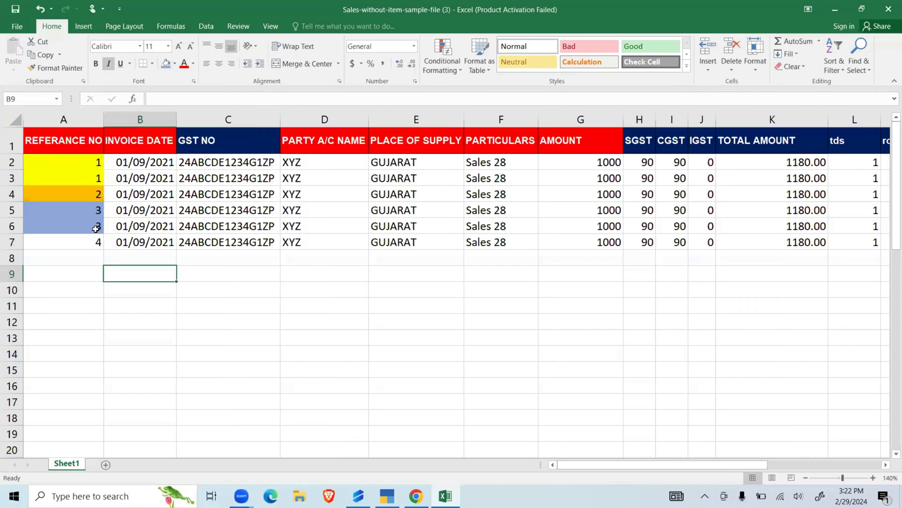
pyautogui.click(78, 245)
pyautogui.click(174, 64)
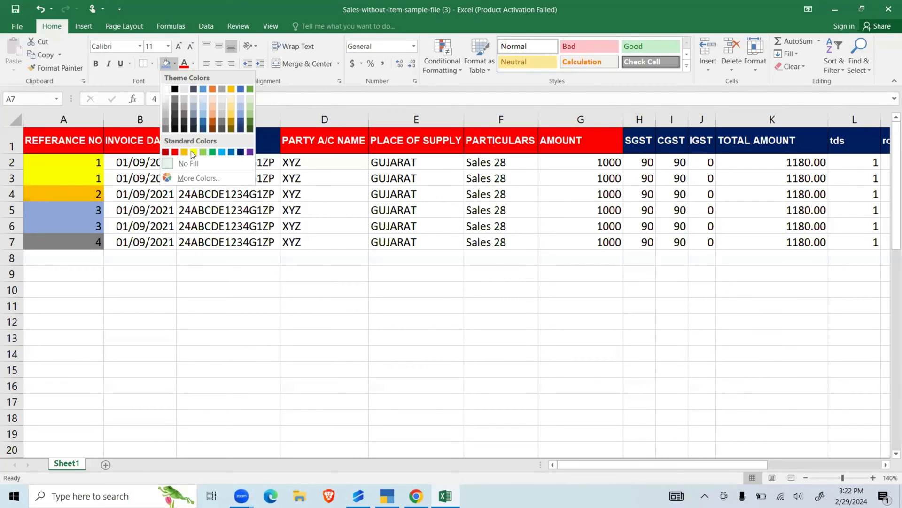
pyautogui.click(213, 125)
pyautogui.click(179, 254)
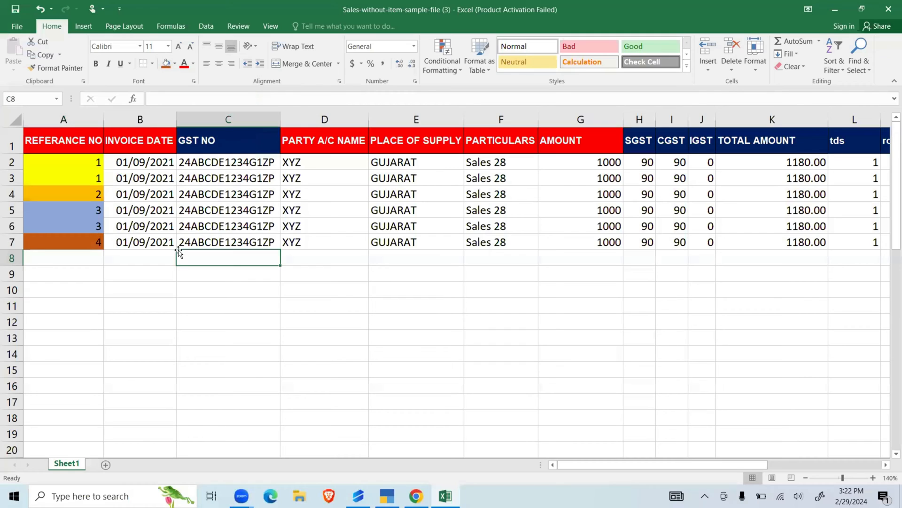
# - Change the PARTICULARS entry in row 3 (F3) to Sales 18
pyautogui.click(187, 274)
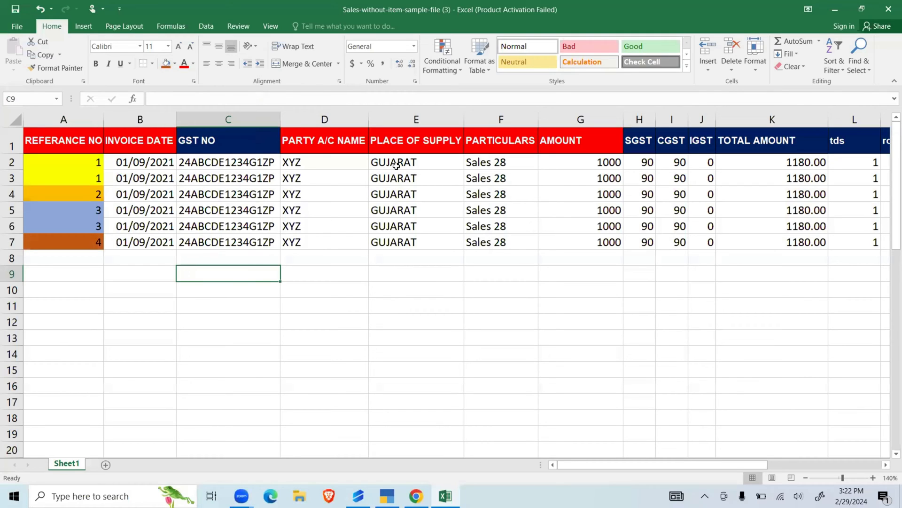
pyautogui.click(491, 118)
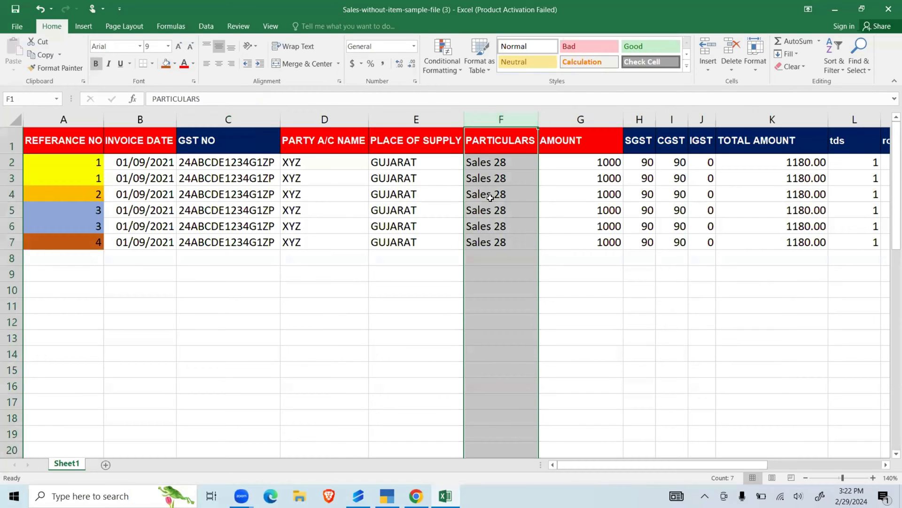
pyautogui.click(502, 271)
pyautogui.click(509, 179)
pyautogui.doubleClick(509, 179)
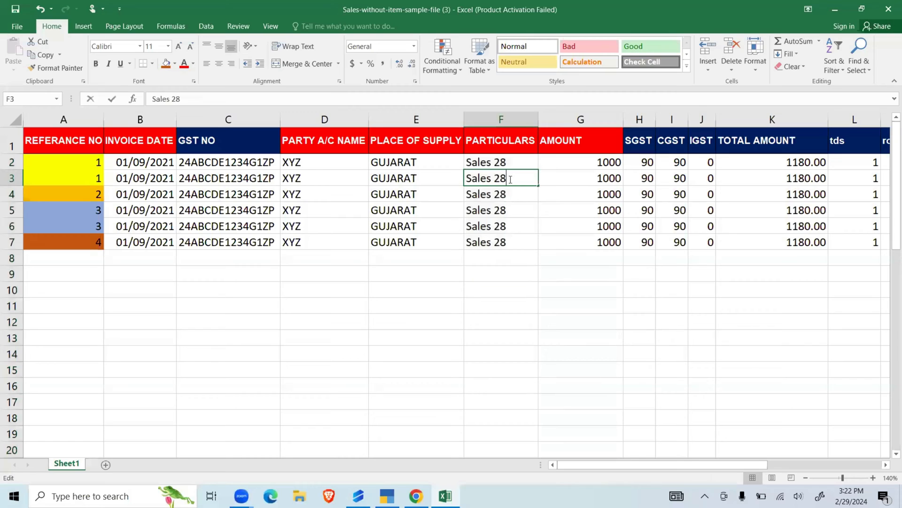
pyautogui.press('BackSpace')
pyautogui.write('8')
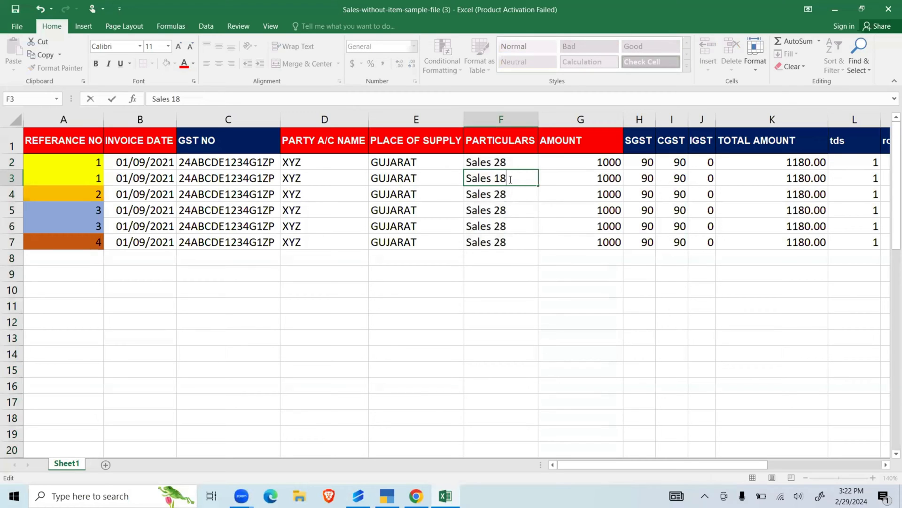
pyautogui.press('Return')
pyautogui.press('Down')
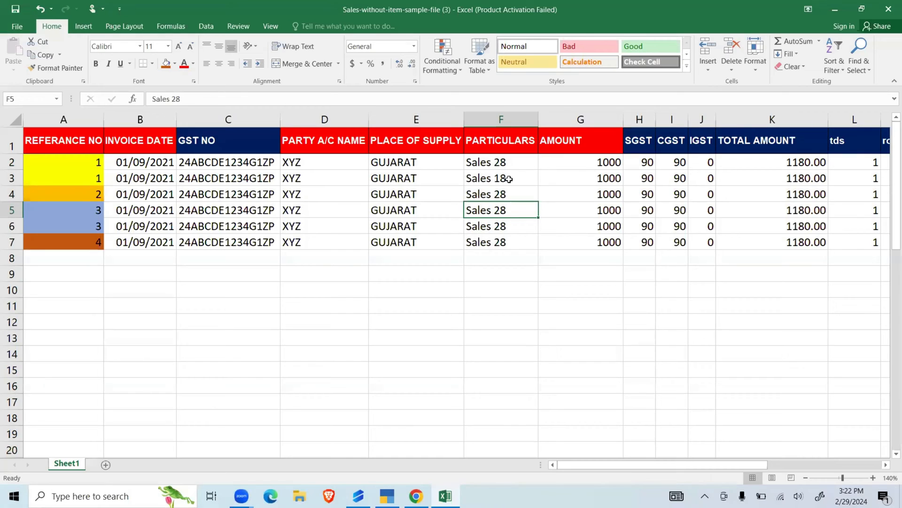
# - Change the PARTICULARS entry in row 5 (F5) to Sales 18
pyautogui.press('XF86AudioLowerVolume')
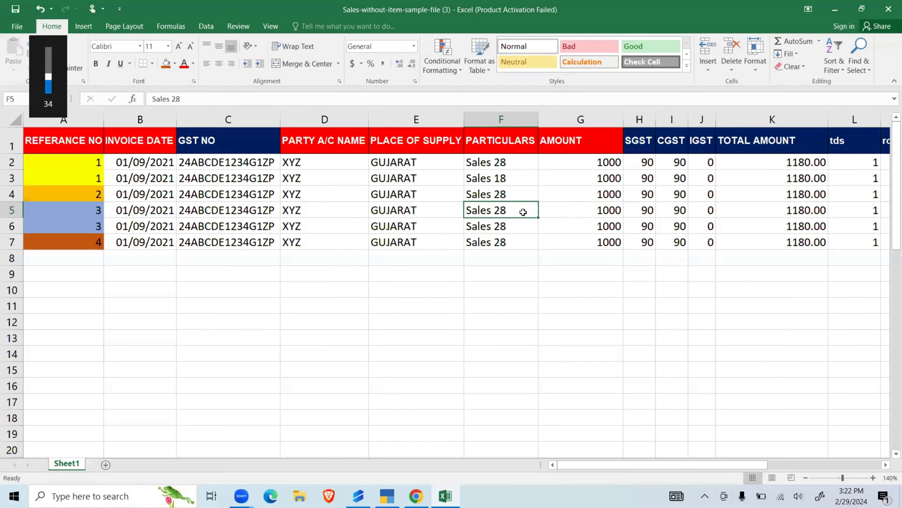
pyautogui.doubleClick(524, 212)
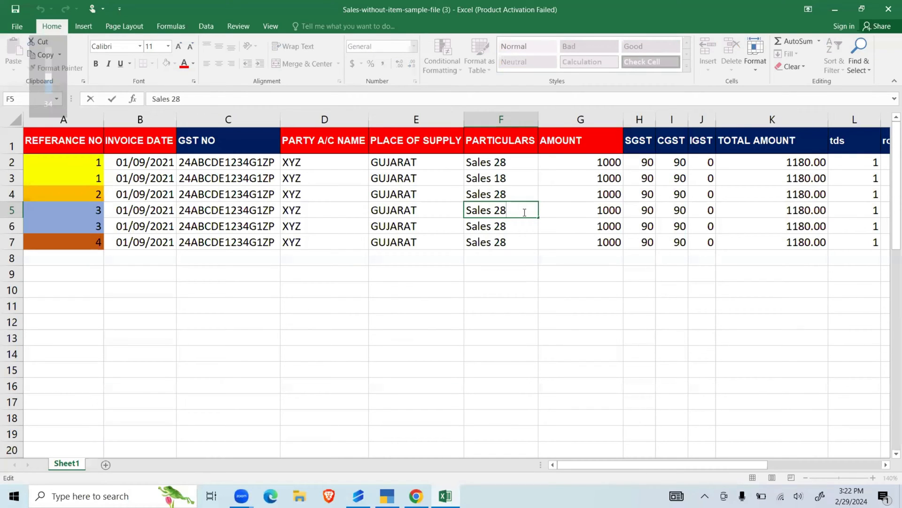
pyautogui.press('BackSpace')
pyautogui.press('BackSpace')
pyautogui.write('18')
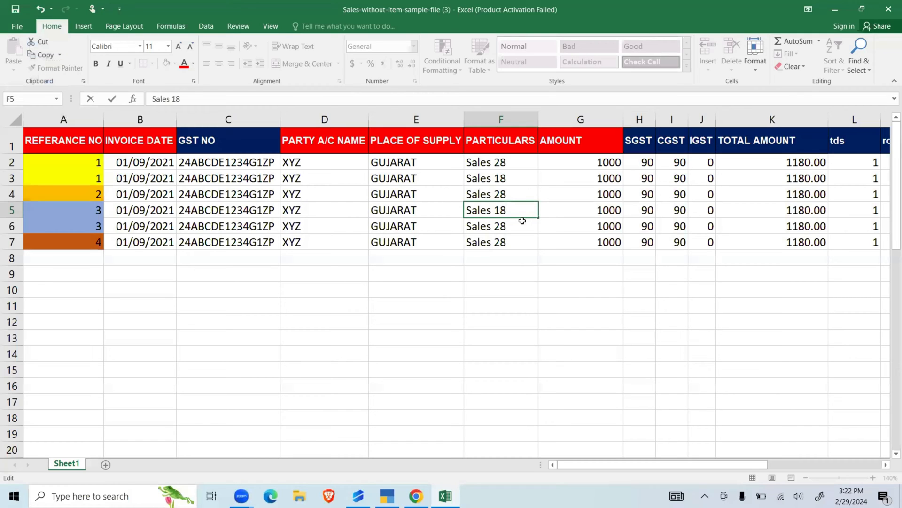
# - Fill the two Sales 18 cells in the PARTICULARS column (F3 and F5) with dark orange
pyautogui.click(513, 181)
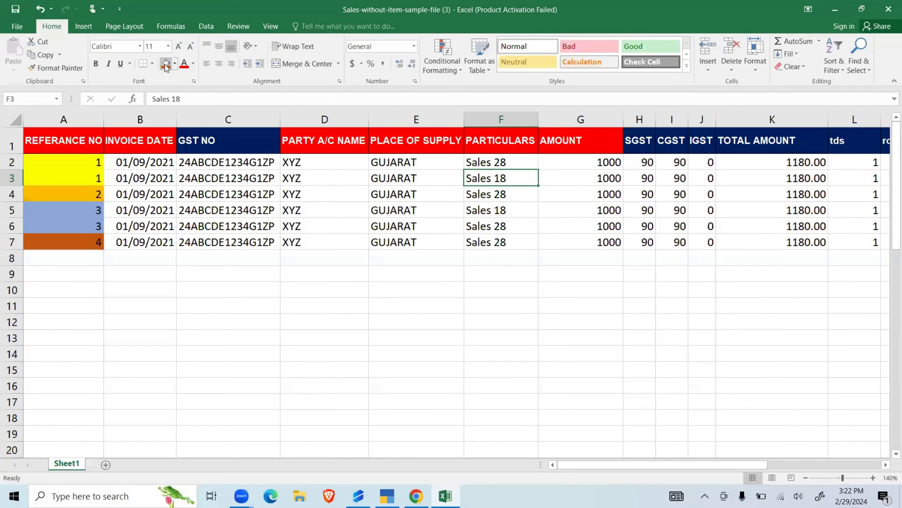
pyautogui.click(166, 63)
pyautogui.click(517, 214)
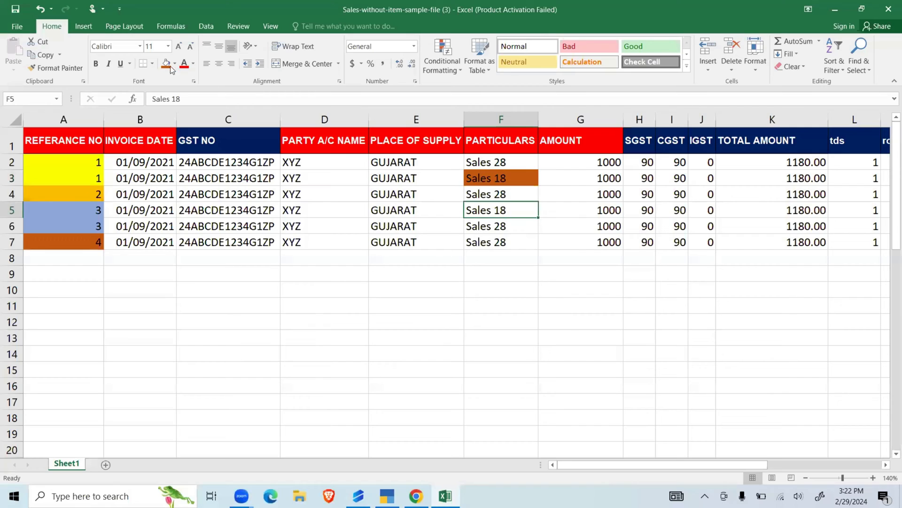
pyautogui.press('F4')
pyautogui.click(345, 300)
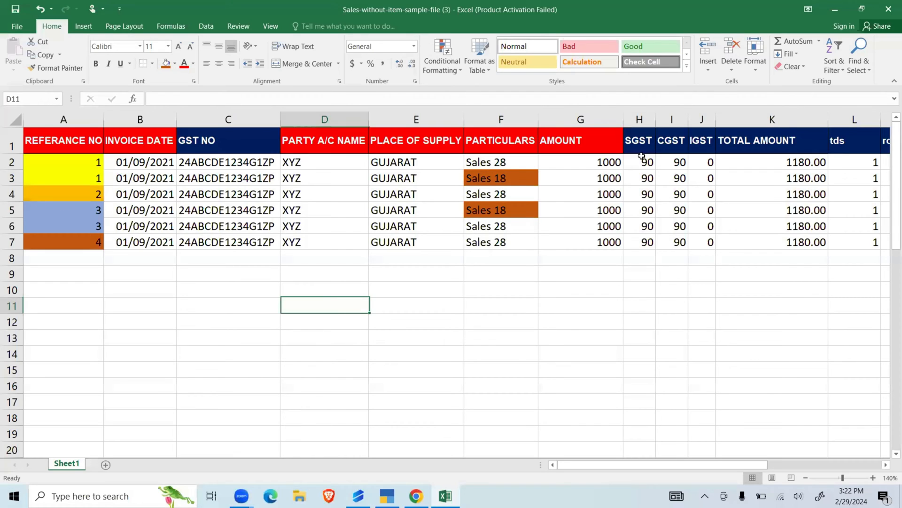
# - Clear the SGST, CGST and IGST values in rows 2 to 7 and check the TOTAL AMOUNT formulas
pyautogui.click(608, 161)
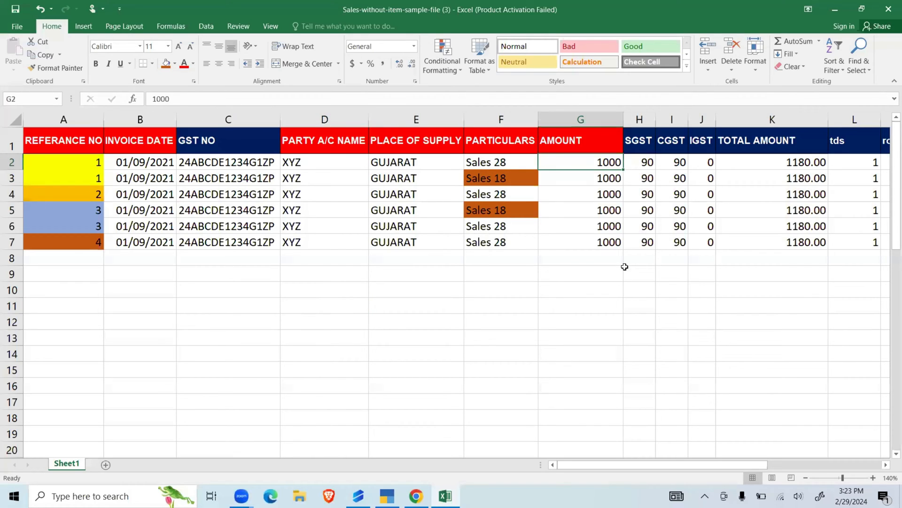
pyautogui.click(649, 161)
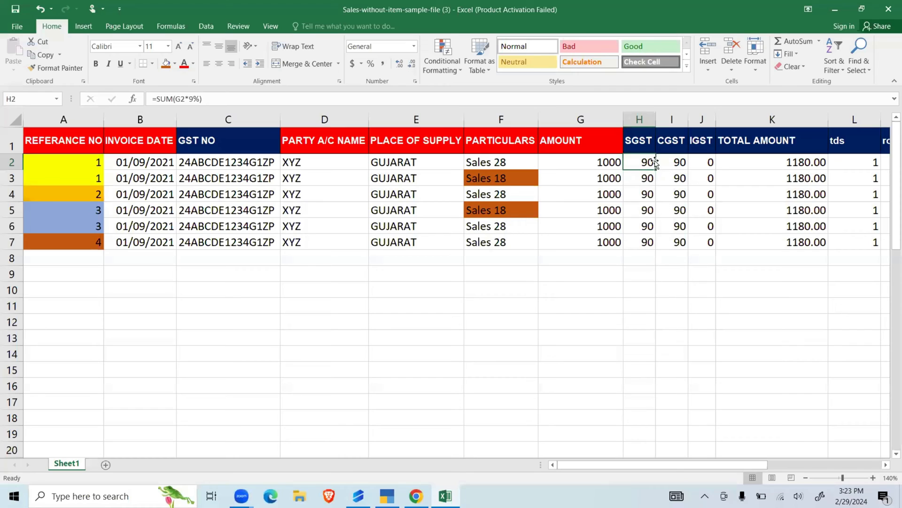
pyautogui.hotkey('shift', 'Right')
pyautogui.hotkey('shift', 'Right')
pyautogui.hotkey('shift', 'Down')
pyautogui.hotkey('shift', 'Down')
pyautogui.hotkey('shift', 'Down')
pyautogui.hotkey('shift', 'Down')
pyautogui.hotkey('shift', 'Down')
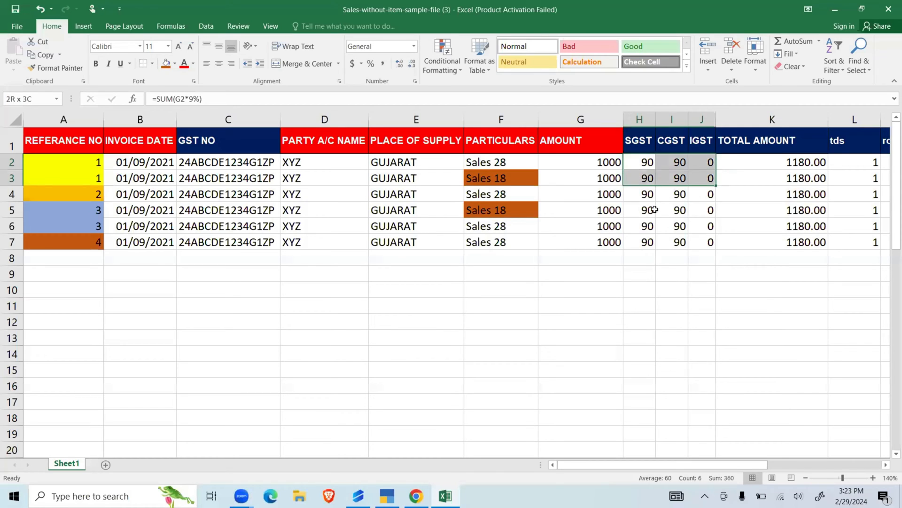
pyautogui.press('Delete')
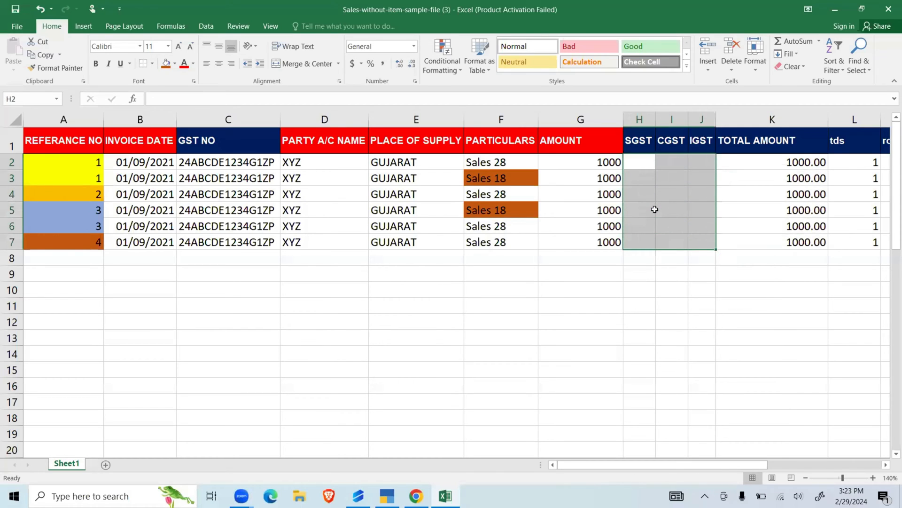
pyautogui.click(768, 164)
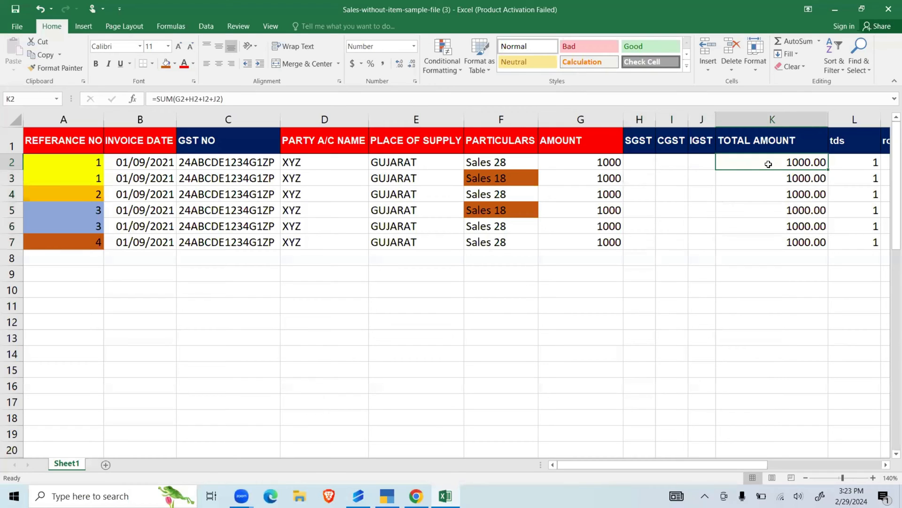
pyautogui.click(727, 239)
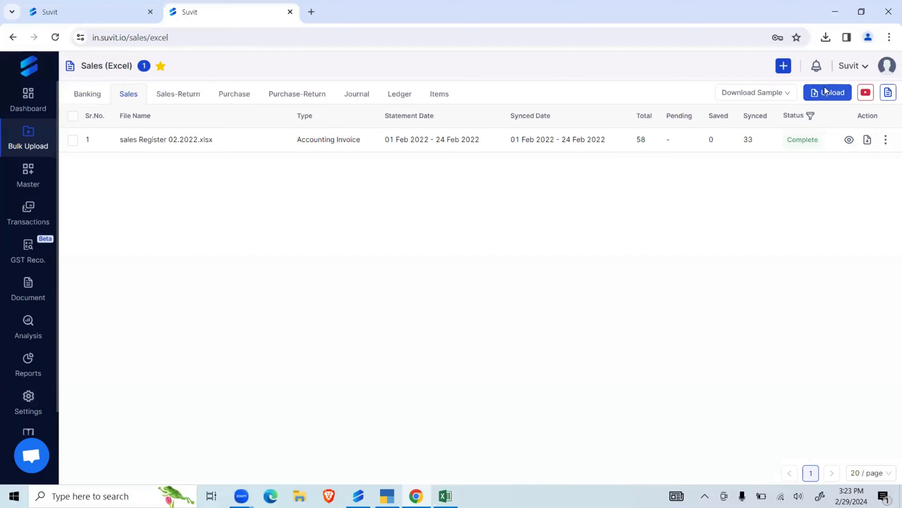
# - Switch to Suvit and upload the Sales purchase.csv file from the desktop to the sales bulk upload
pyautogui.click(827, 92)
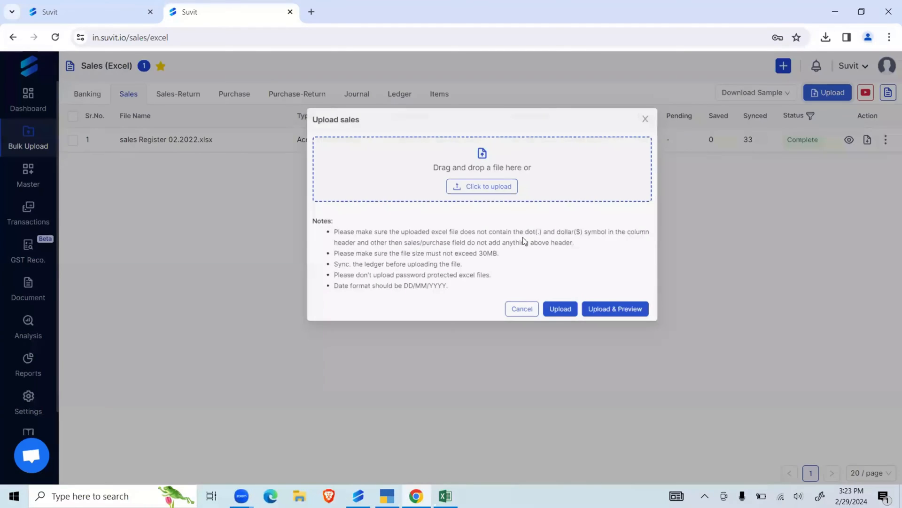
pyautogui.click(460, 190)
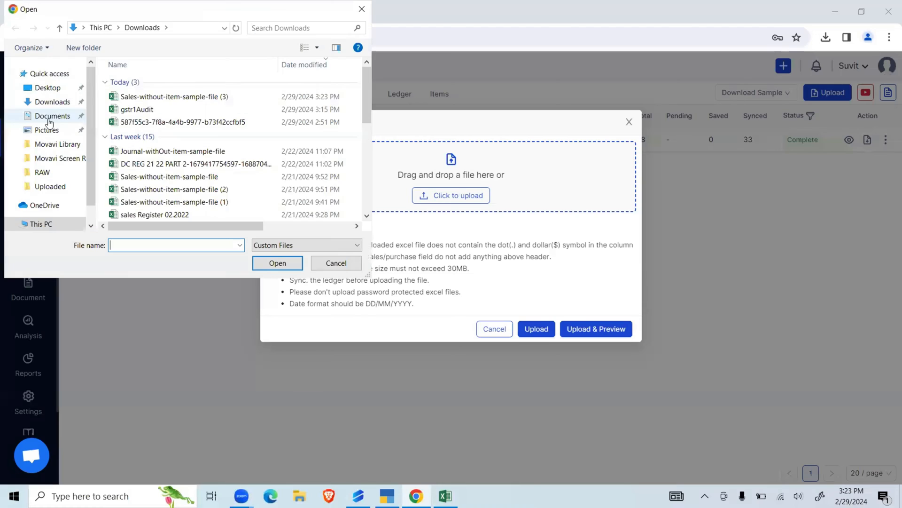
pyautogui.click(50, 88)
pyautogui.doubleClick(138, 83)
pyautogui.click(143, 133)
pyautogui.click(283, 257)
pyautogui.click(535, 348)
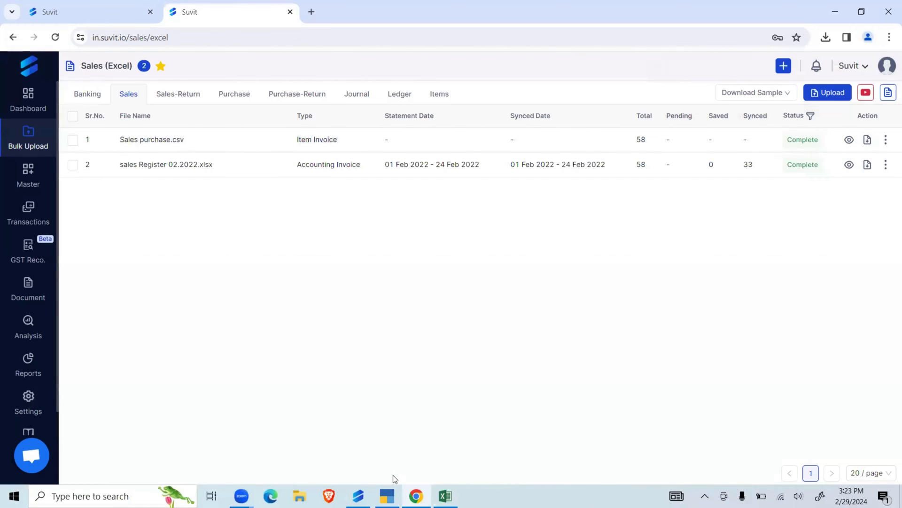
# - Open the Sales purchase file from its desktop folder in Excel and enlarge the sheet to 130%
pyautogui.press('super+d')
pyautogui.doubleClick(81, 134)
pyautogui.click(356, 184)
pyautogui.doubleClick(356, 184)
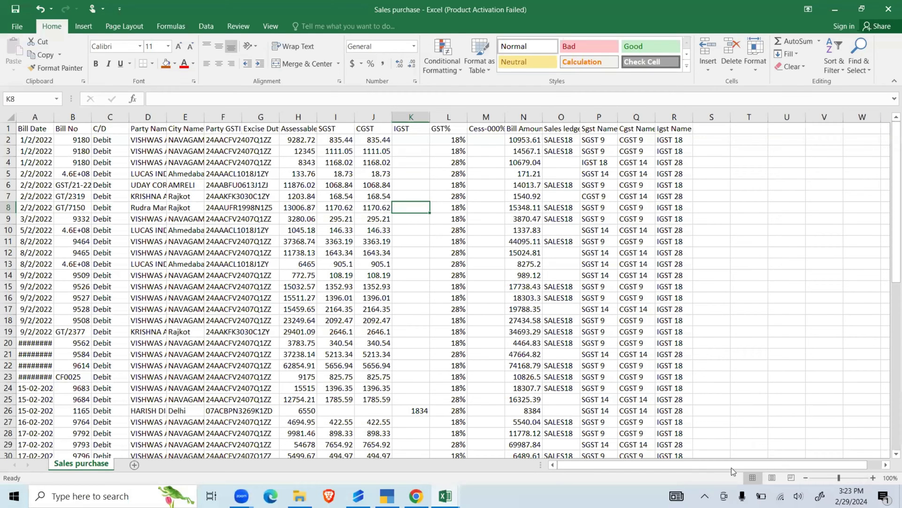
pyautogui.scroll(2, 513, 441)
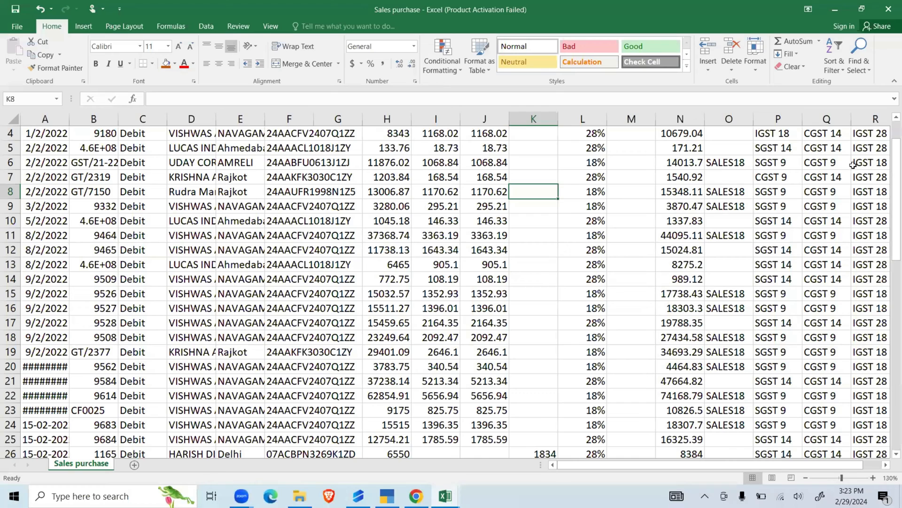
# - Go over the Bill Date and Bill No columns and widen the Party Name column
pyautogui.click(45, 117)
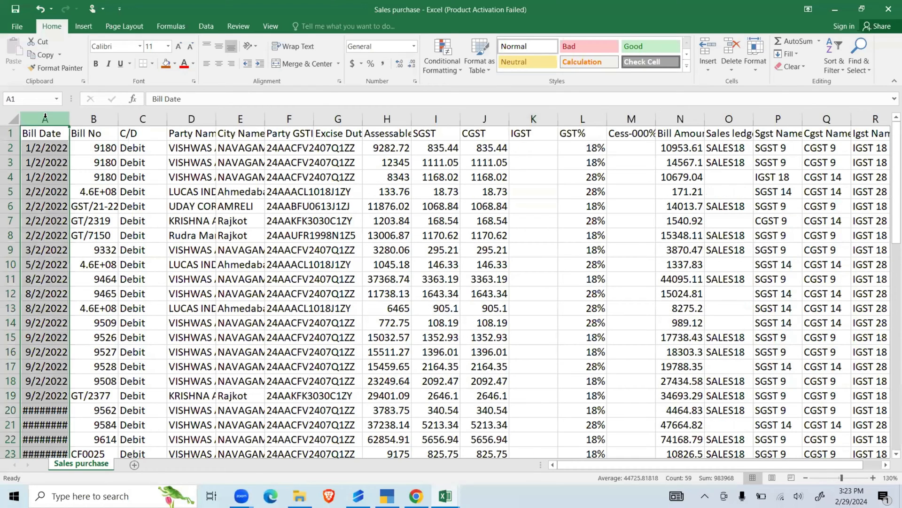
pyautogui.click(104, 117)
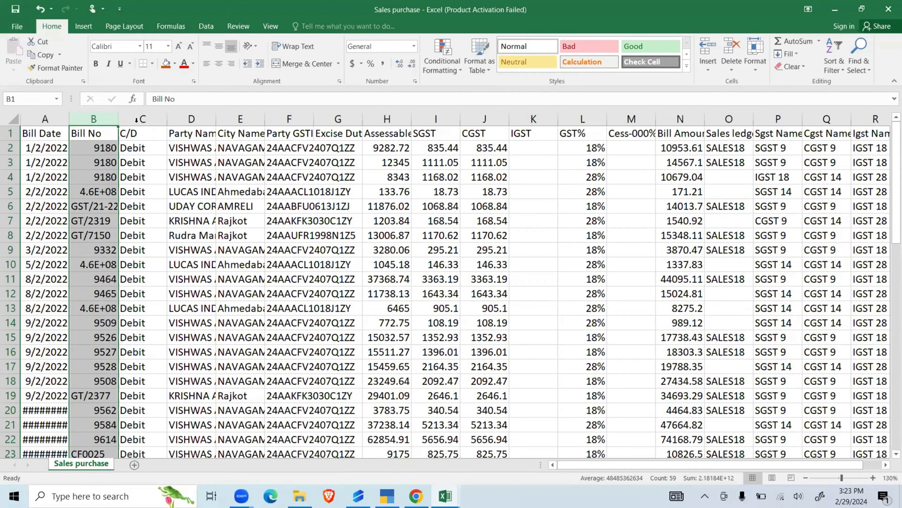
pyautogui.click(202, 118)
pyautogui.moveTo(215, 118); pyautogui.dragTo(256, 118)
# - Look through the City Name, Party GSTIN No, Excise Duty and Assessable Amount columns
pyautogui.click(282, 116)
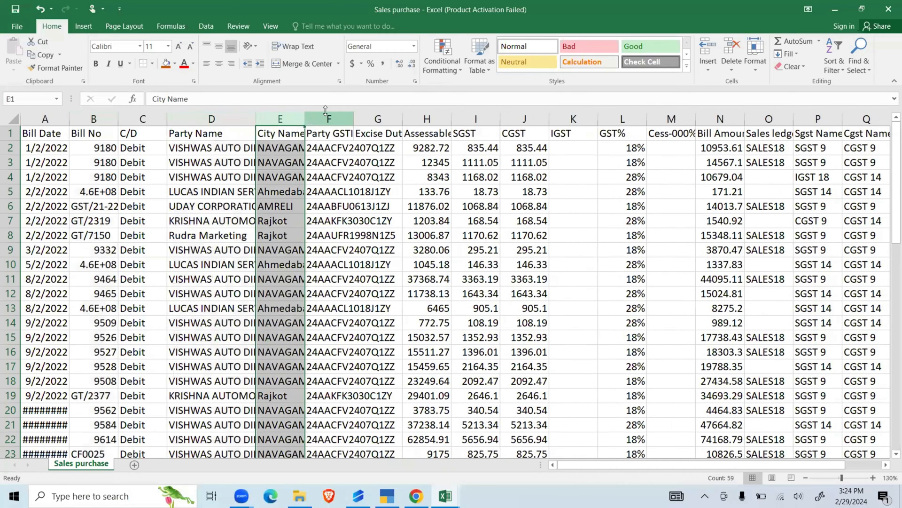
pyautogui.click(329, 118)
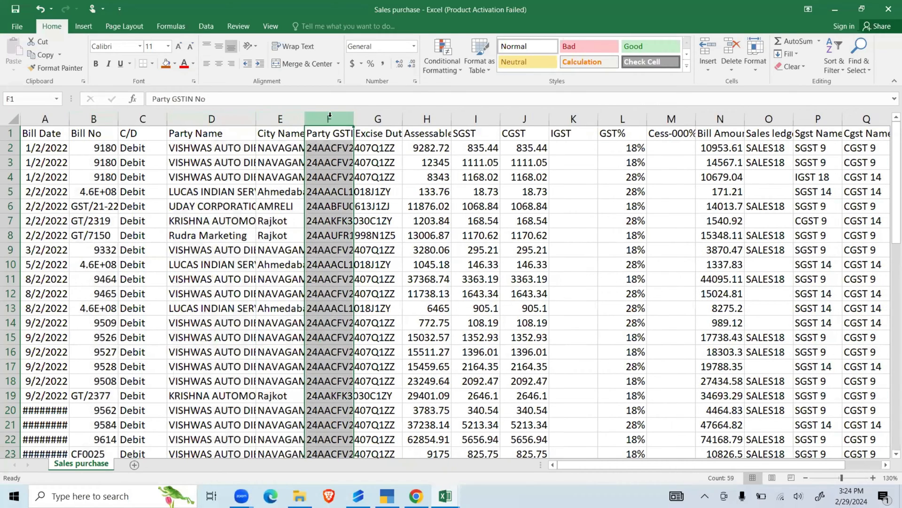
pyautogui.click(378, 120)
pyautogui.click(432, 116)
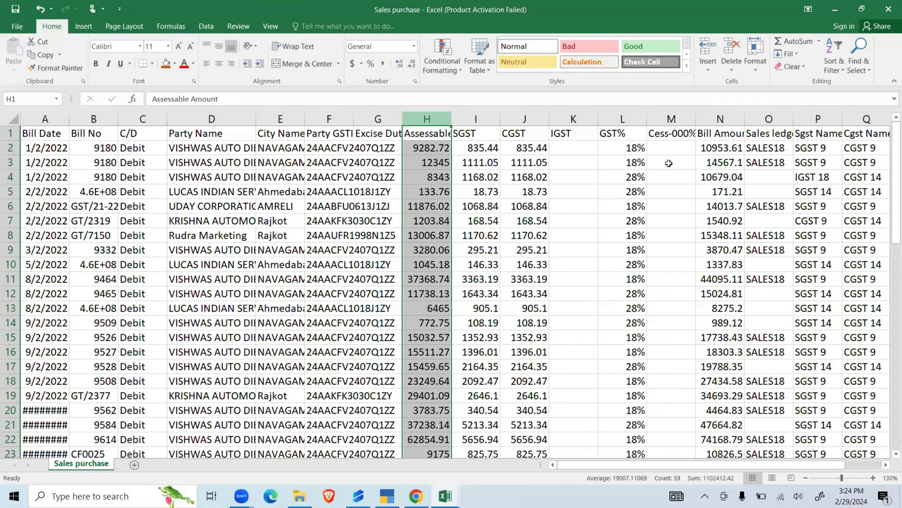
# - Fill the whole Sales ledger column (O) with yellow and widen it to show its full header
pyautogui.moveTo(641, 469); pyautogui.dragTo(683, 456)
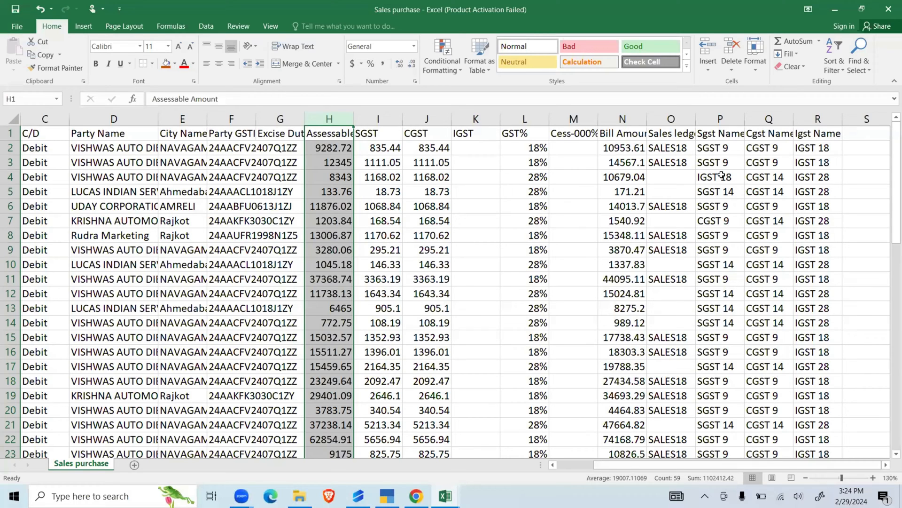
pyautogui.click(685, 120)
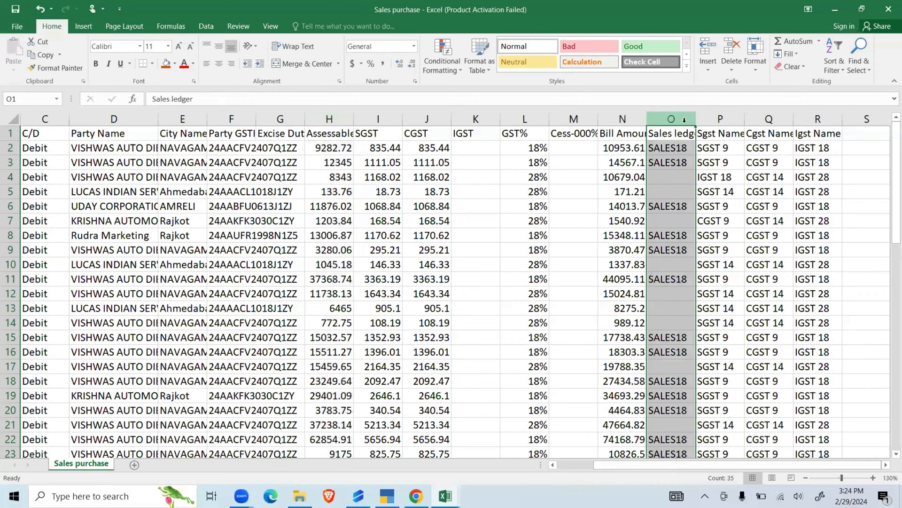
pyautogui.click(175, 64)
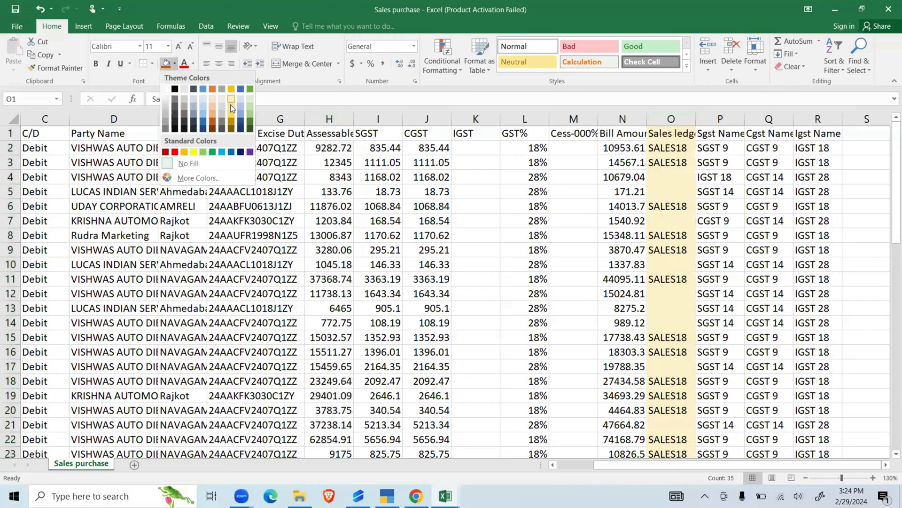
pyautogui.click(194, 152)
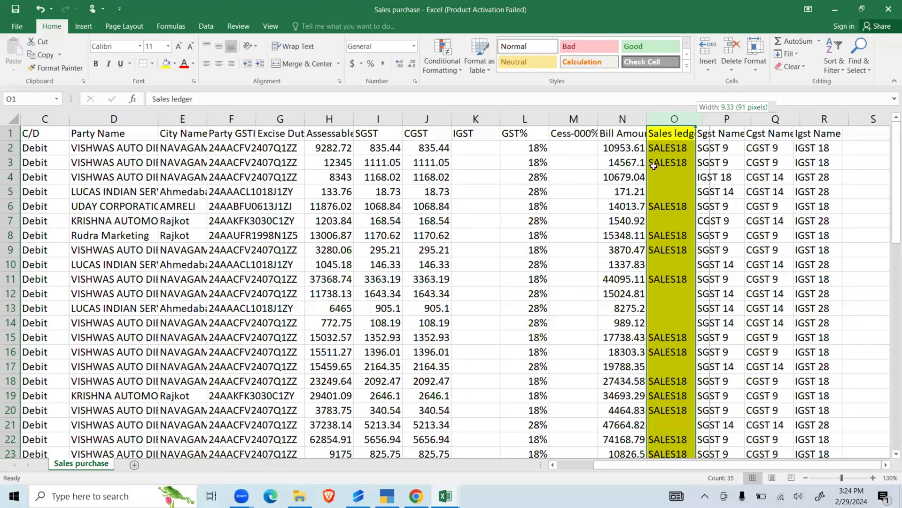
# - Compare the GST% column with the Sales ledger, Sgst Name, Cgst Name and Igst Name columns, including the SGST ledger in row 4
pyautogui.click(513, 111)
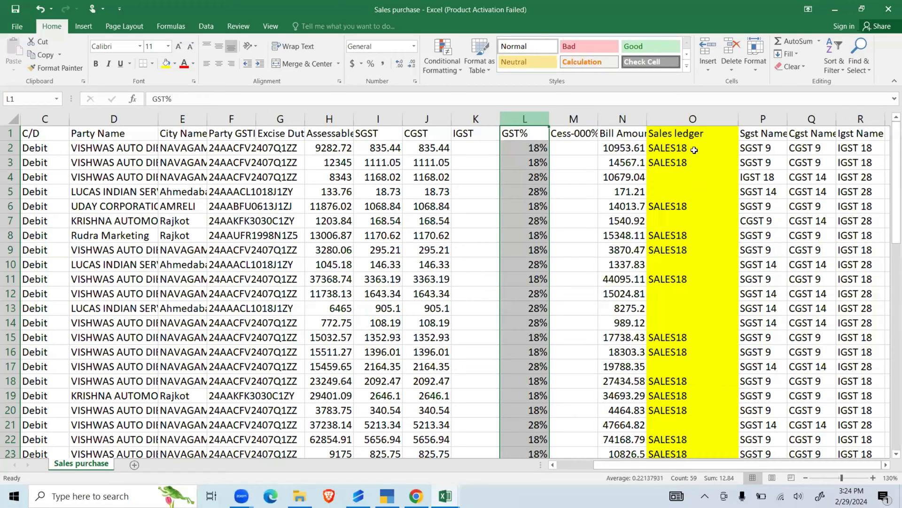
pyautogui.click(684, 120)
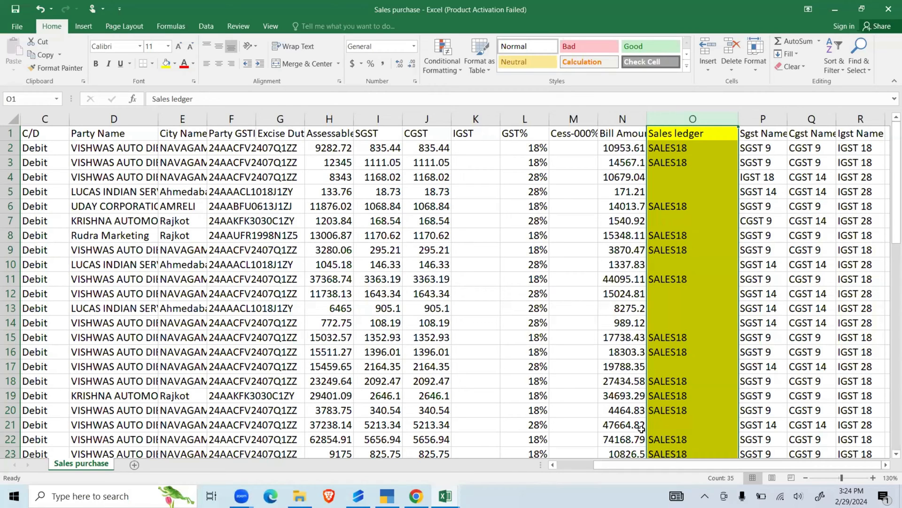
pyautogui.click(764, 119)
pyautogui.moveTo(763, 119)
pyautogui.mouseDown()
pyautogui.moveTo(811, 120)
pyautogui.moveTo(769, 119)
pyautogui.mouseUp()
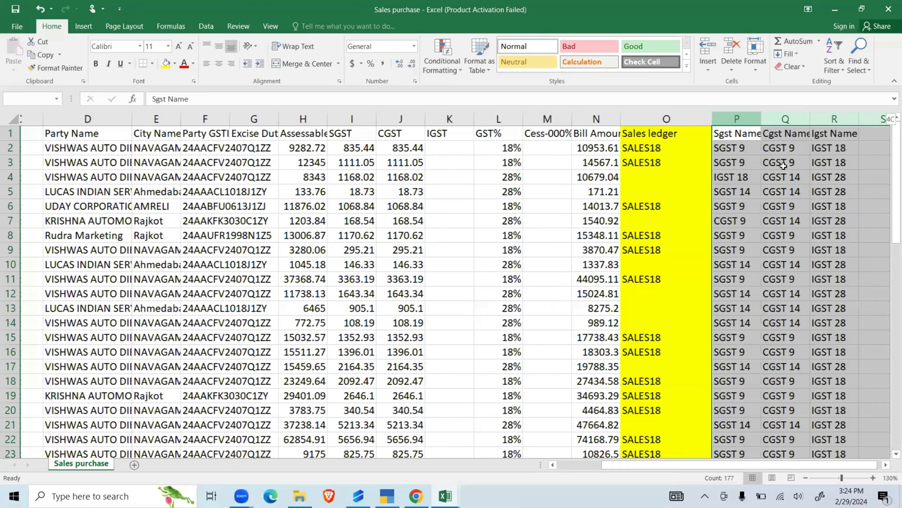
pyautogui.click(723, 183)
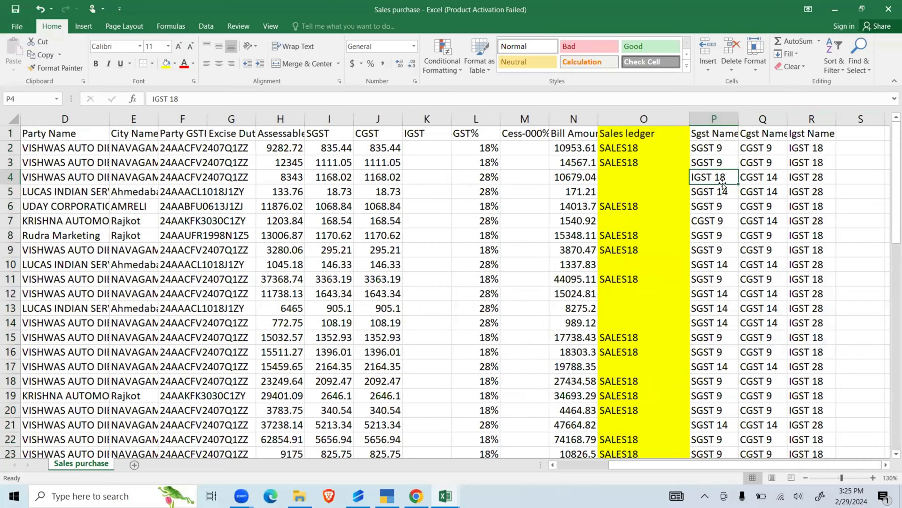
# - Widen the Sgst Name and Cgst Name columns and fill the Sgst Name, Cgst Name and Igst Name header cells with yellow
pyautogui.moveTo(739, 120); pyautogui.dragTo(747, 119)
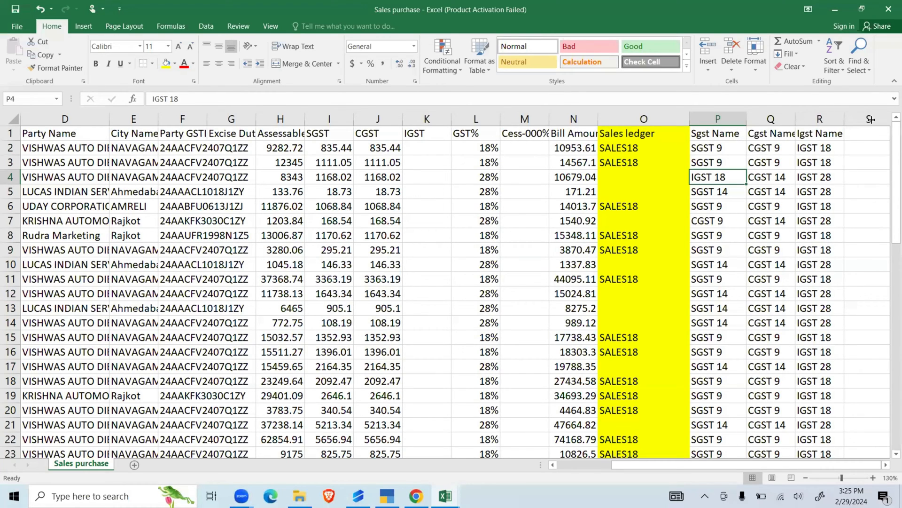
pyautogui.click(716, 133)
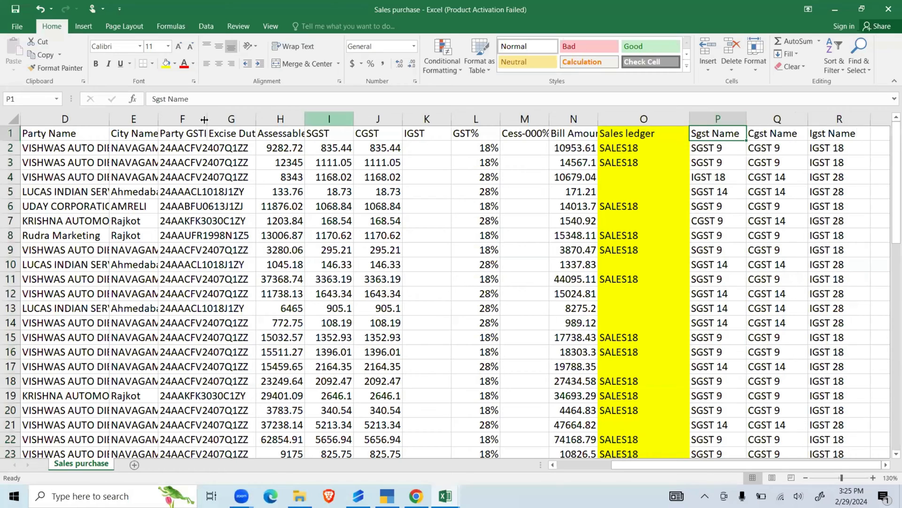
pyautogui.click(166, 65)
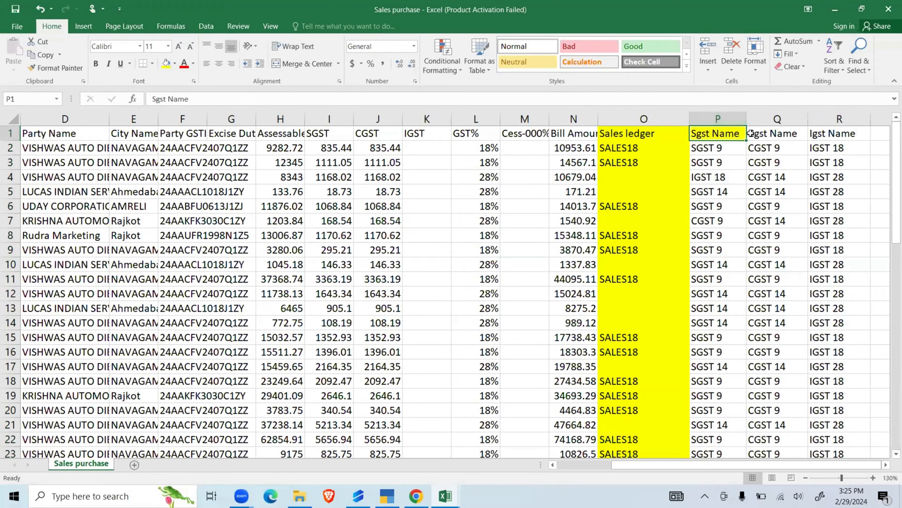
pyautogui.press('Right')
pyautogui.click(166, 64)
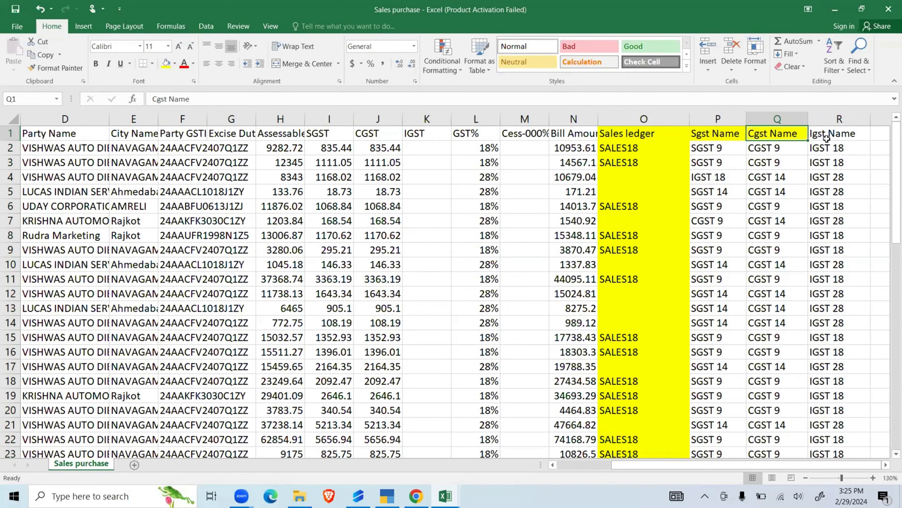
pyautogui.press('Right')
pyautogui.click(166, 64)
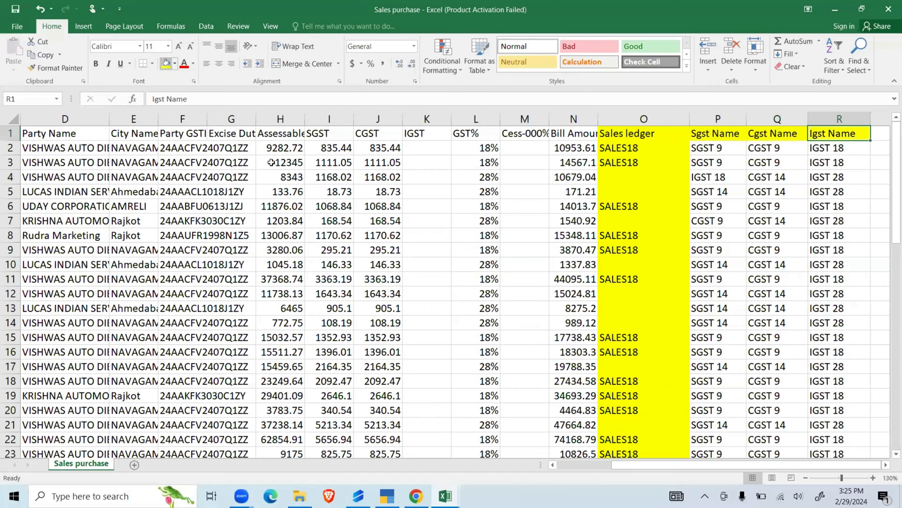
# - Filter the GST% column to 18%, check the SGST and CGST ledger names in those rows, and remove the filter
pyautogui.click(474, 118)
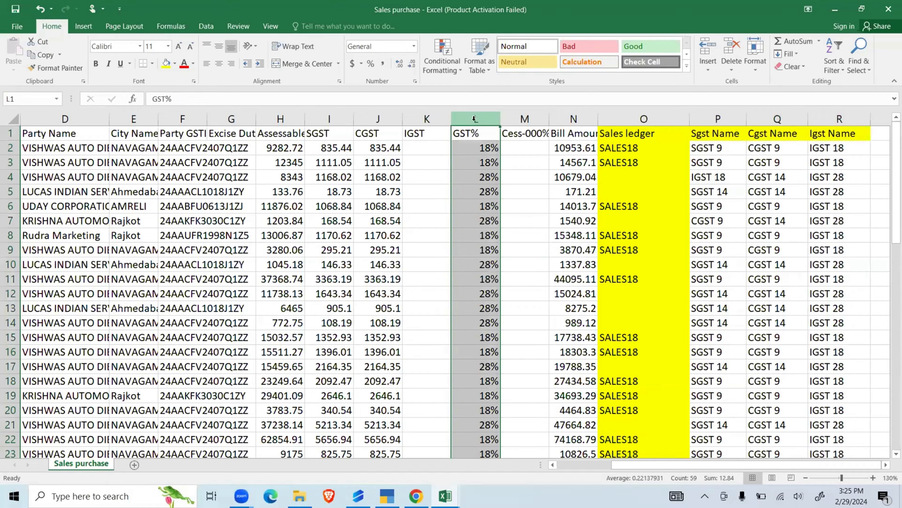
pyautogui.hotkey('ctrl', 'shift', 'l')
pyautogui.click(386, 270)
pyautogui.click(426, 336)
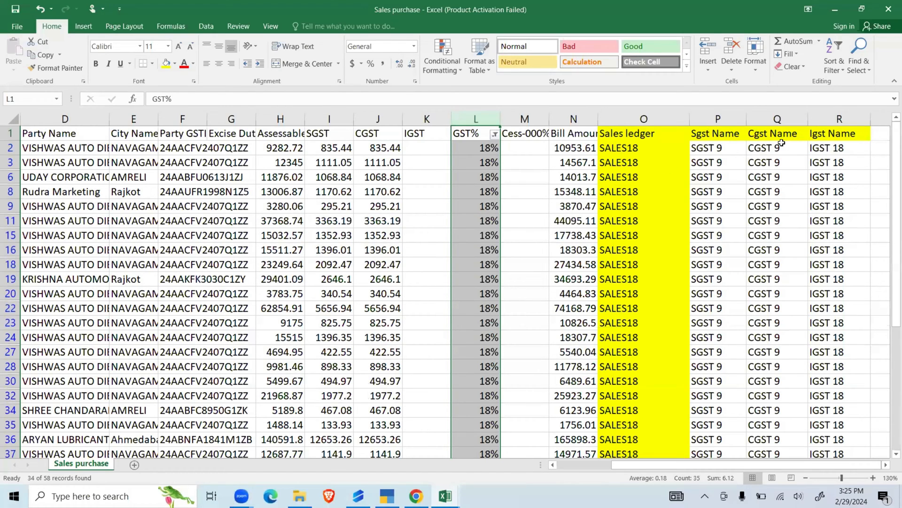
pyautogui.click(709, 153)
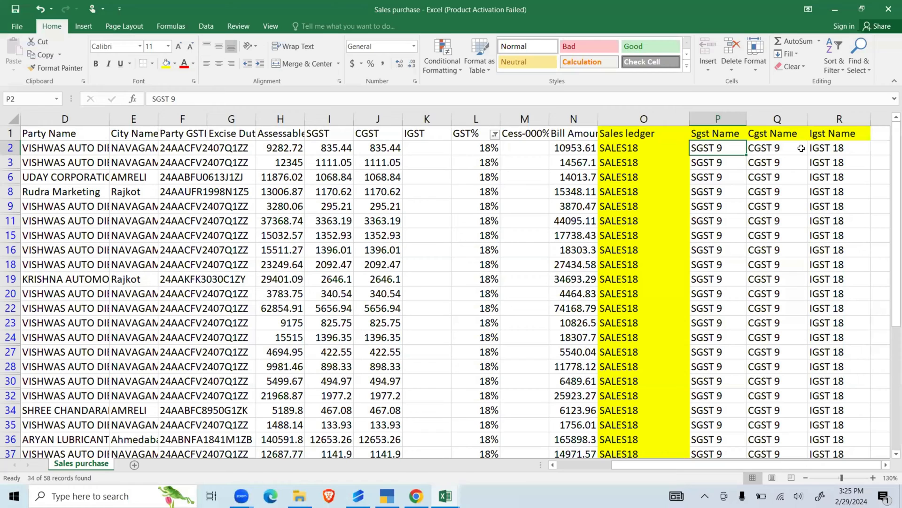
pyautogui.click(801, 149)
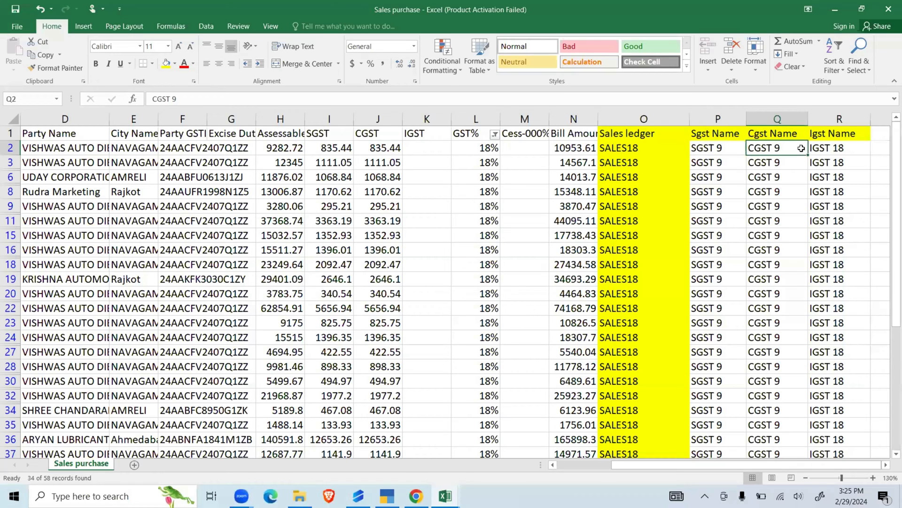
pyautogui.hotkey('ctrl', 'c')
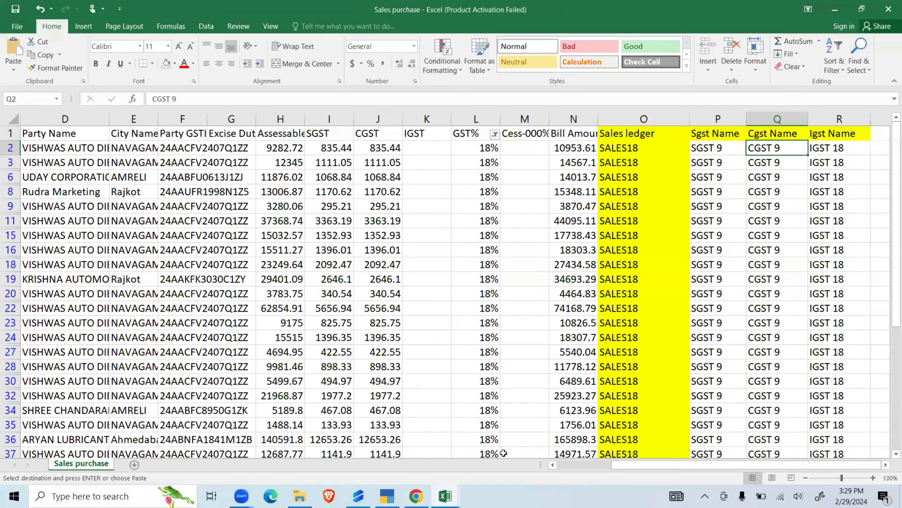
pyautogui.click(514, 367)
pyautogui.hotkey('ctrl', 'shift', 'l')
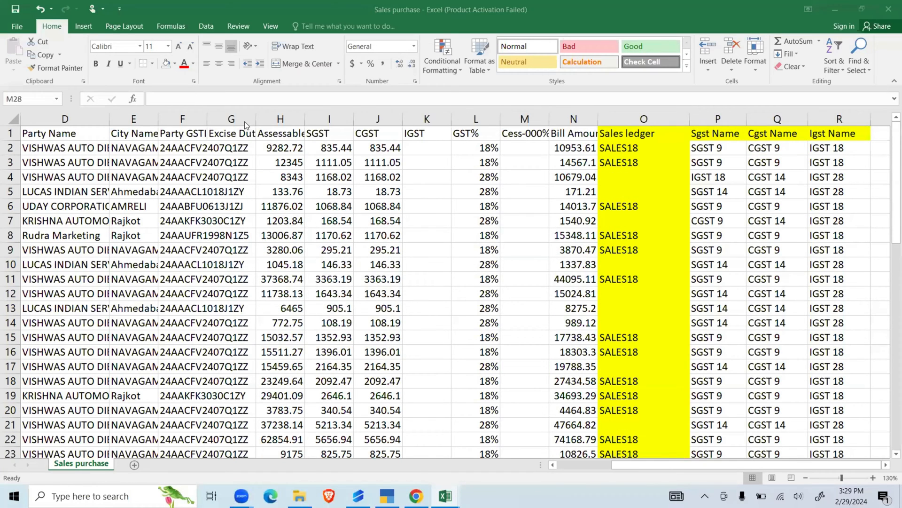
# - Switch to Suvit in Chrome, attach the Sales purchase file to a new sales upload and read the upload notes
pyautogui.click(416, 496)
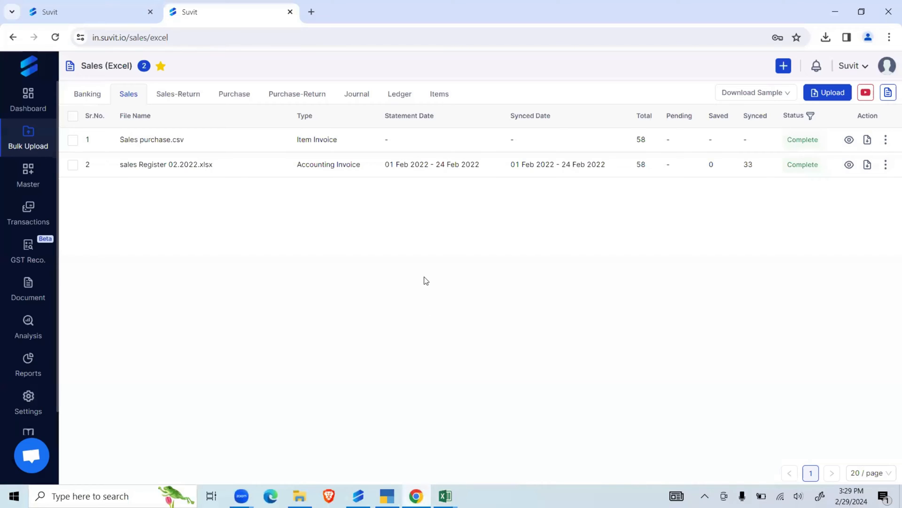
pyautogui.click(824, 93)
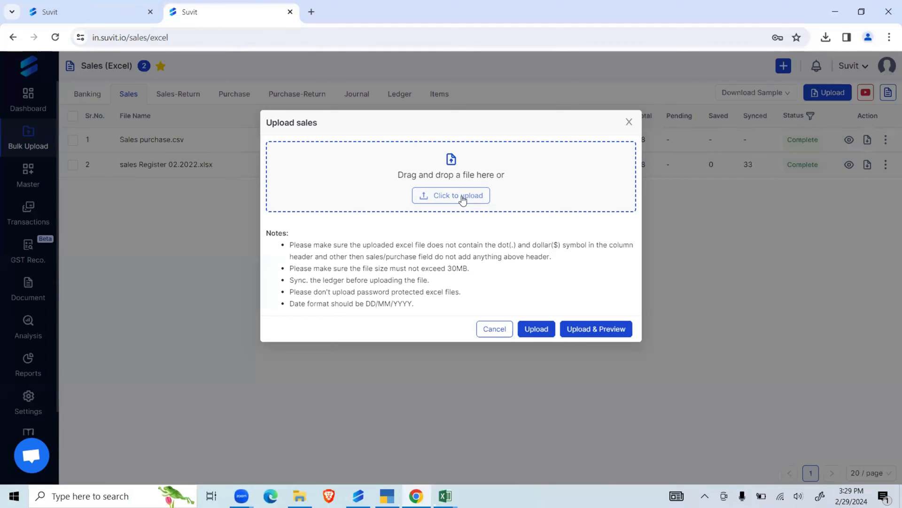
pyautogui.click(463, 200)
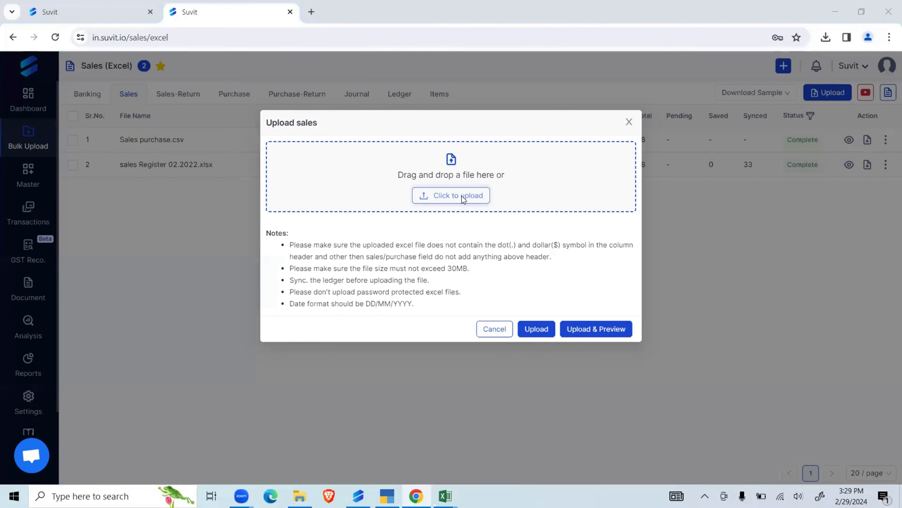
pyautogui.click(228, 134)
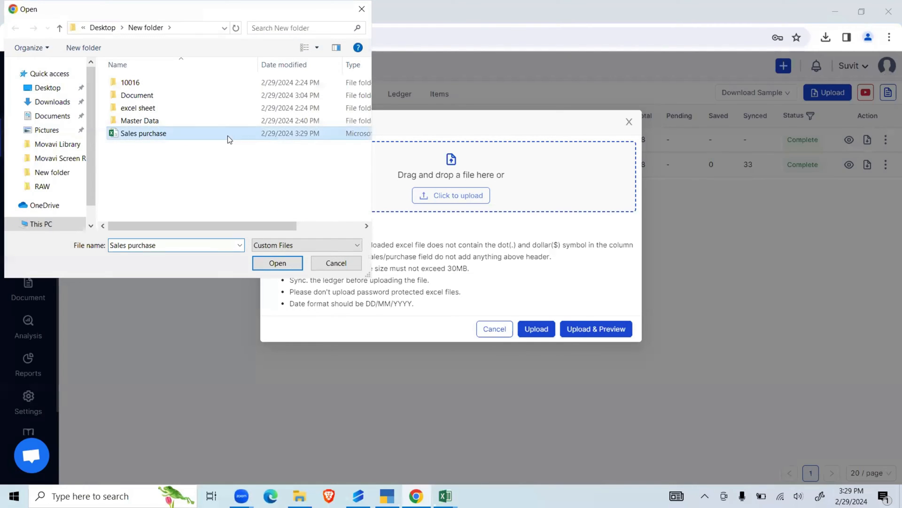
pyautogui.click(277, 264)
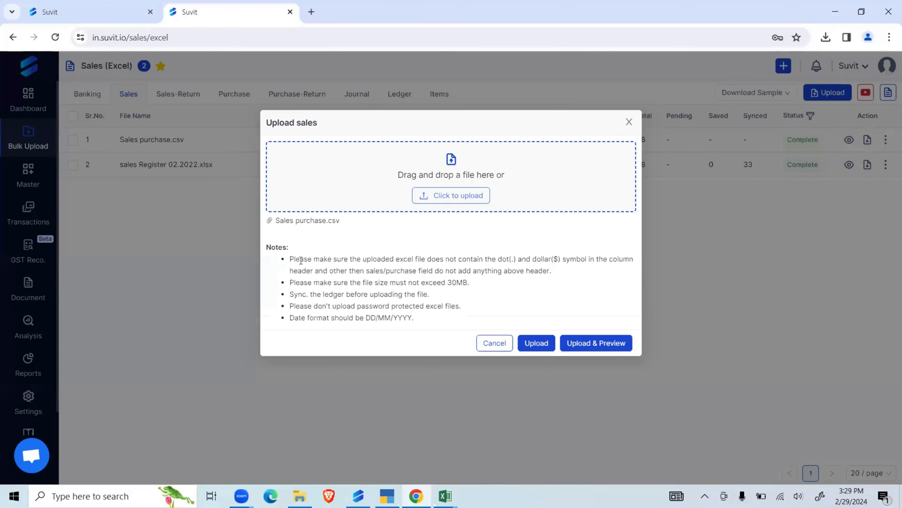
pyautogui.moveTo(287, 258); pyautogui.dragTo(412, 326)
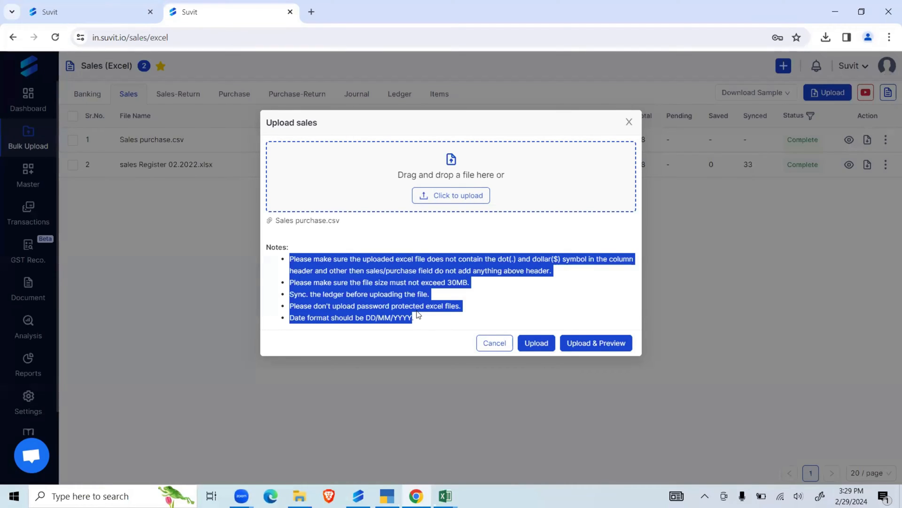
pyautogui.click(439, 293)
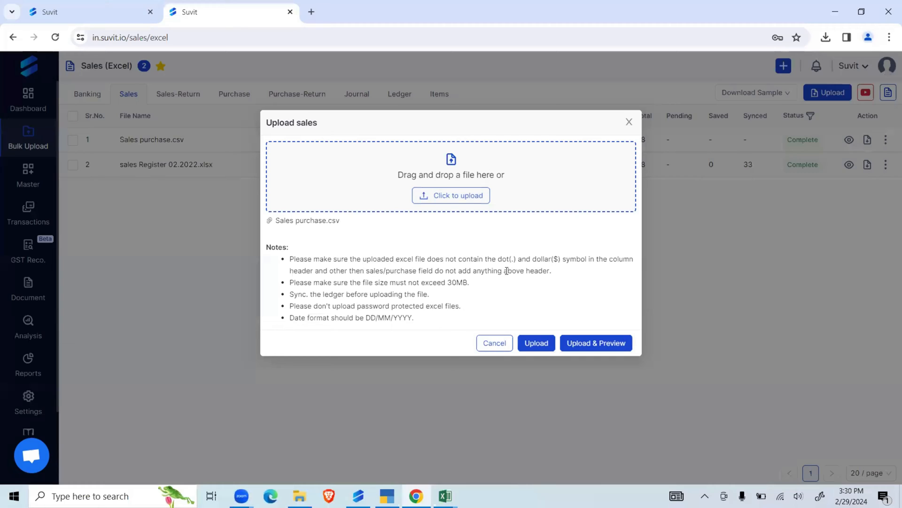
# - Upload the attached Sales purchase file and accept the upload despite the duplicate file name
pyautogui.click(535, 343)
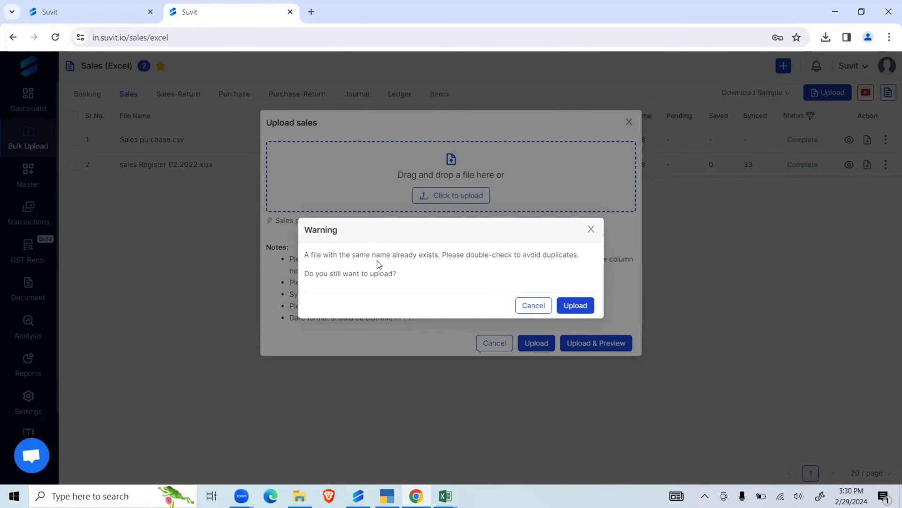
pyautogui.moveTo(305, 254); pyautogui.dragTo(552, 265)
pyautogui.click(471, 262)
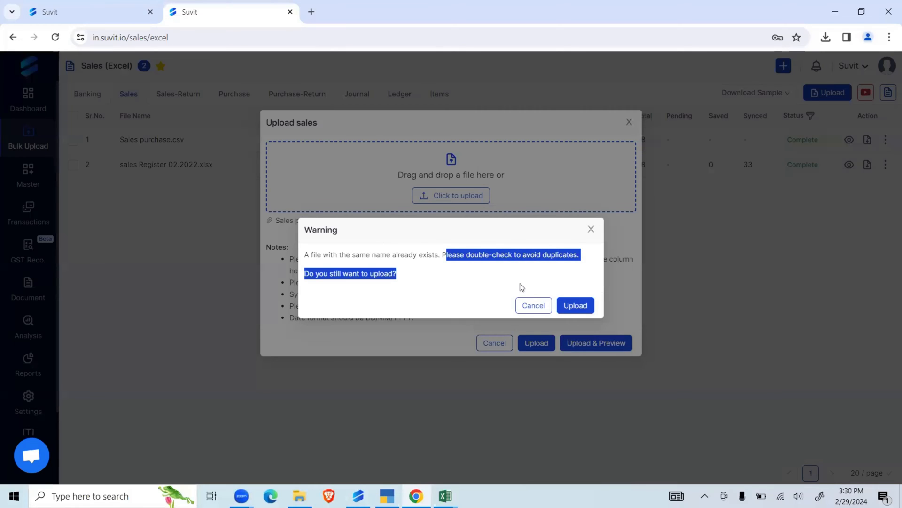
pyautogui.click(577, 305)
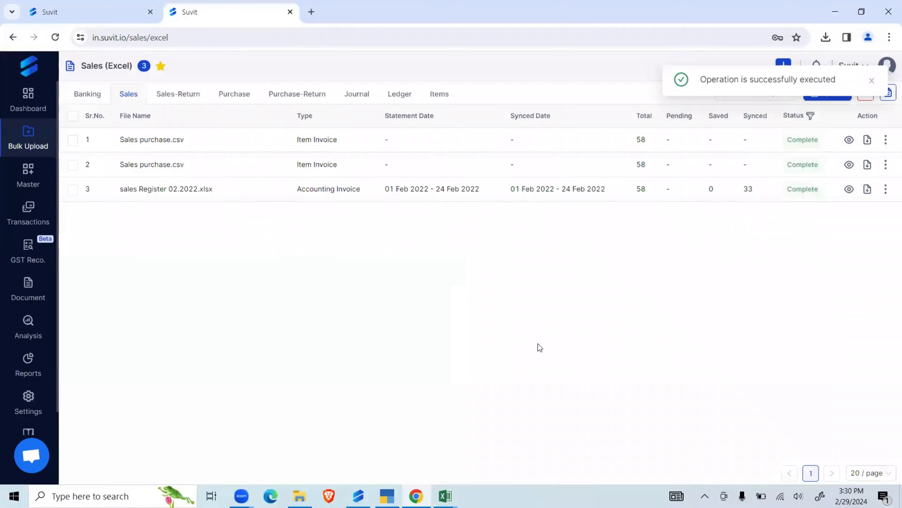
# - Open the field mapping of the newly uploaded Sales purchase.csv and acknowledge the field mapping information
pyautogui.click(801, 140)
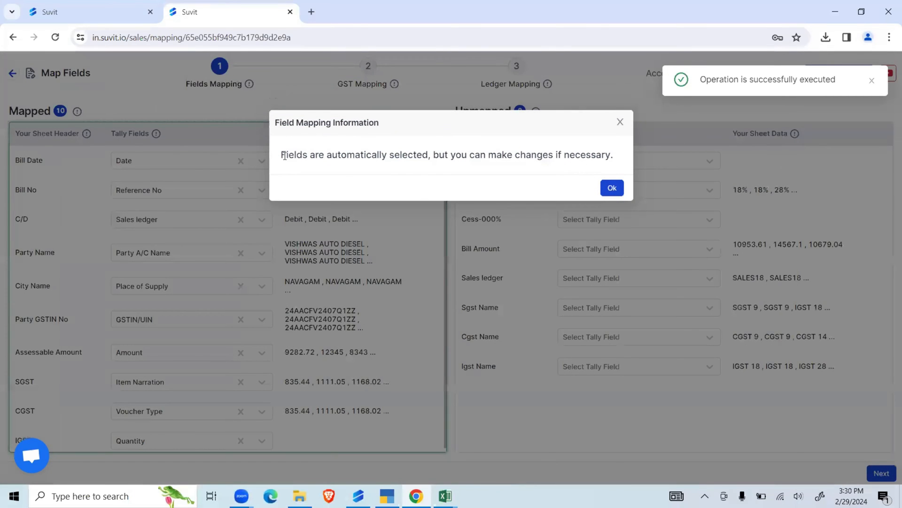
pyautogui.moveTo(285, 155); pyautogui.dragTo(600, 156)
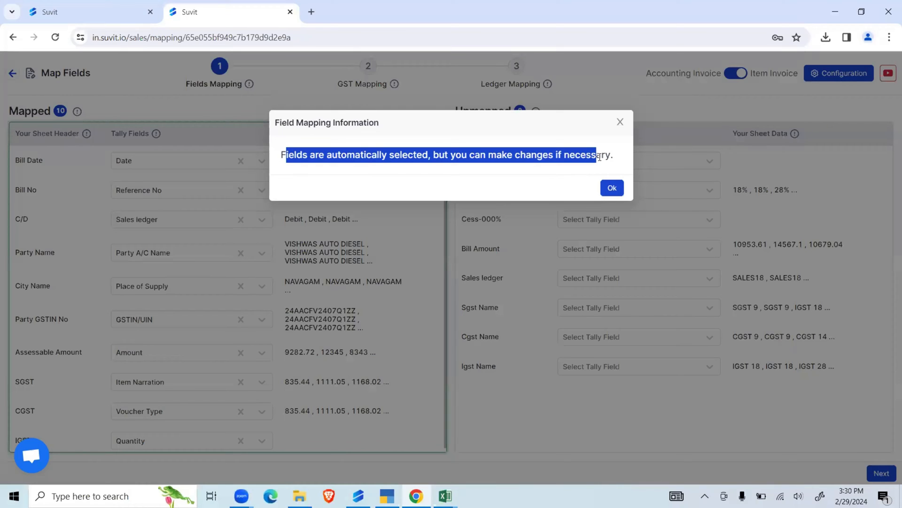
pyautogui.click(612, 187)
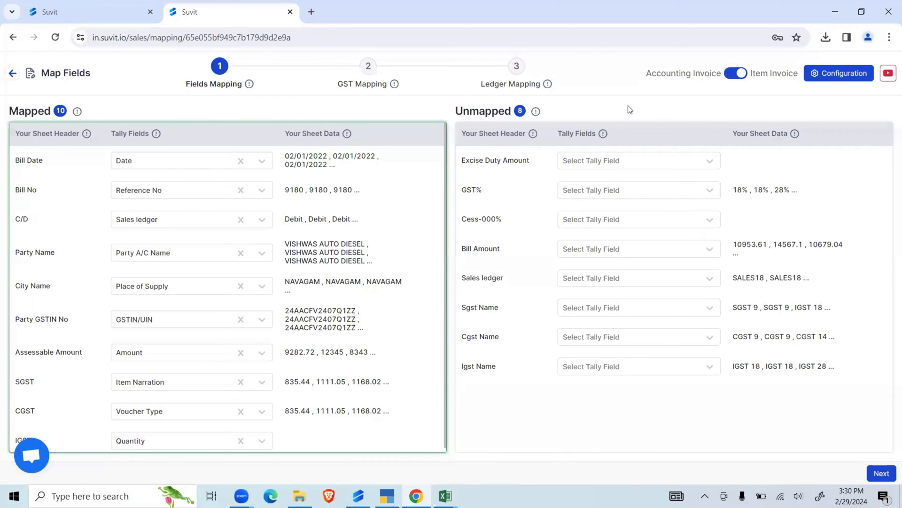
# - Switch the mapping from Item Invoice to Accounting Invoice and confirm the change
pyautogui.moveTo(642, 72); pyautogui.dragTo(796, 73)
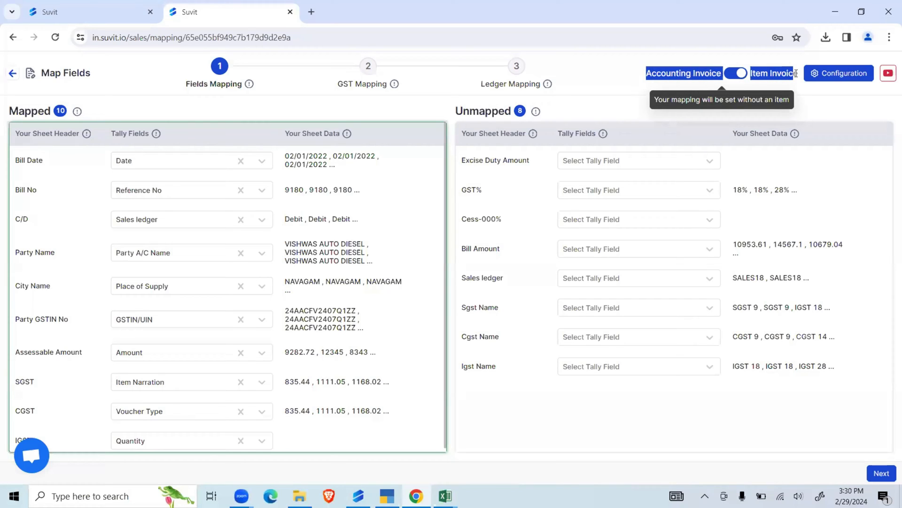
pyautogui.click(640, 99)
pyautogui.moveTo(651, 74); pyautogui.dragTo(718, 86)
pyautogui.click(636, 84)
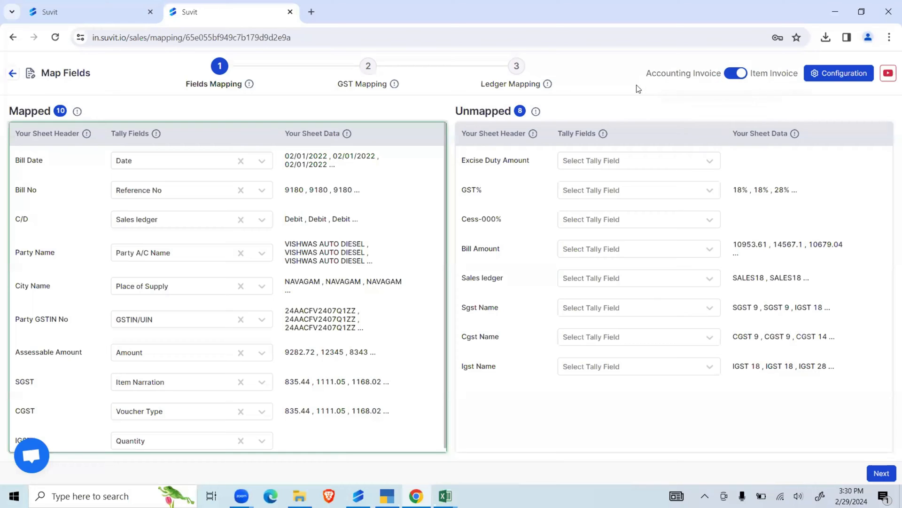
pyautogui.click(728, 74)
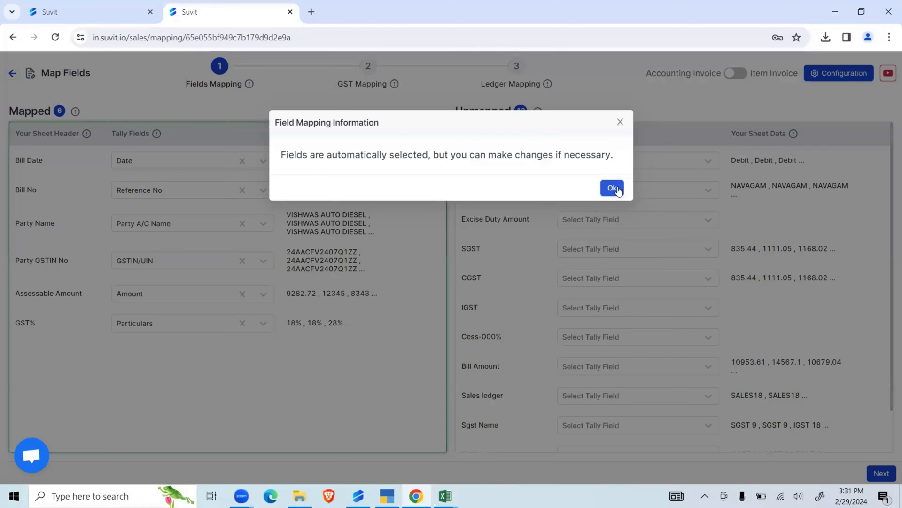
pyautogui.click(615, 188)
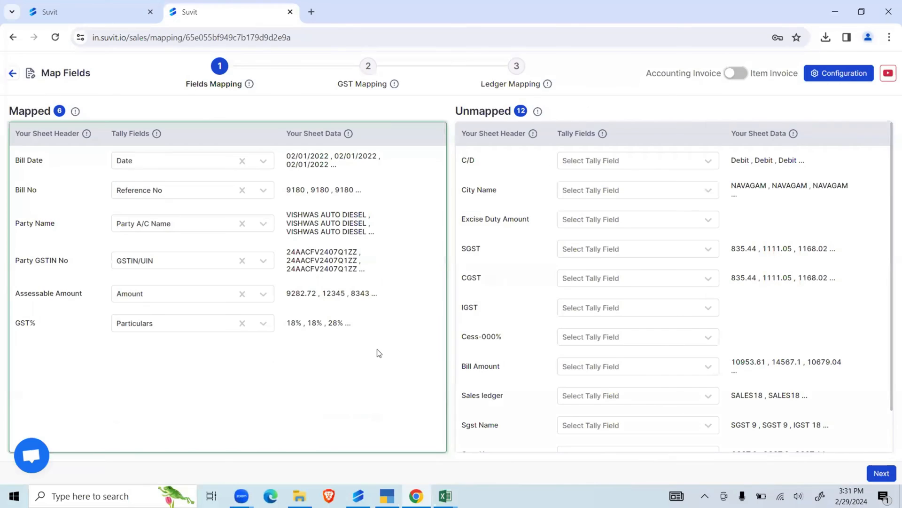
# - Review the mapped and unmapped fields, and clear the Tally field mappings of Assessable Amount and GST%
pyautogui.moveTo(12, 107); pyautogui.dragTo(63, 110)
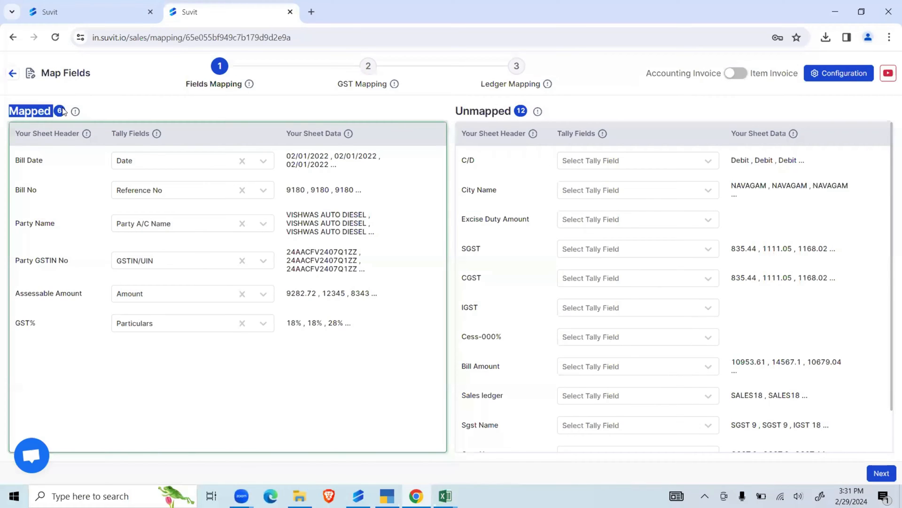
pyautogui.moveTo(454, 111); pyautogui.dragTo(509, 114)
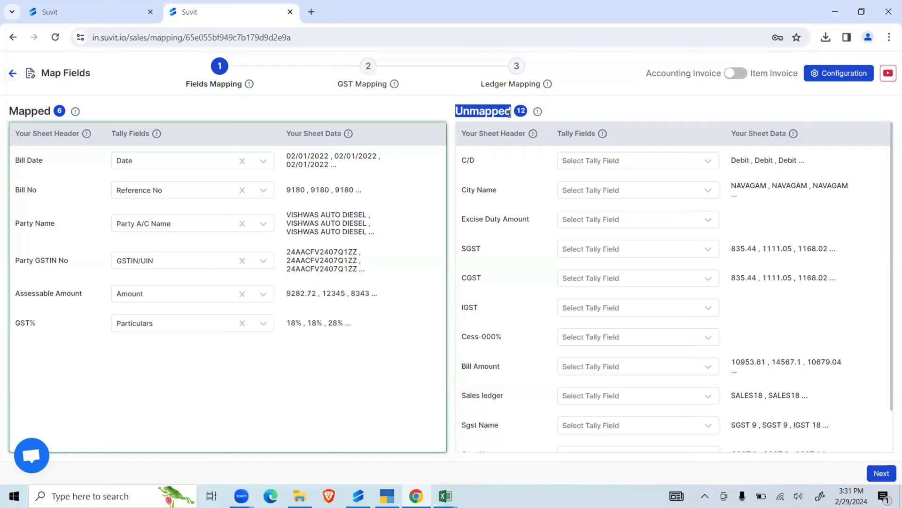
pyautogui.scroll(-1, 576, 286)
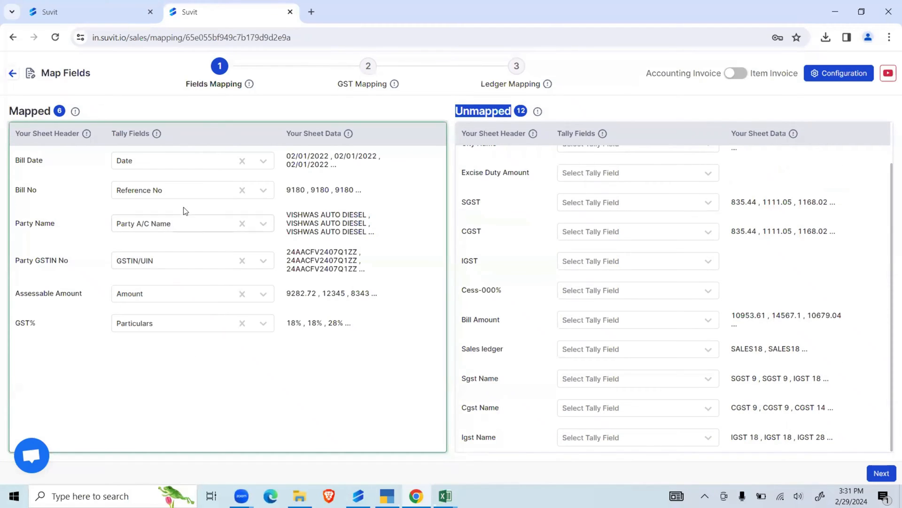
pyautogui.click(242, 294)
pyautogui.click(242, 293)
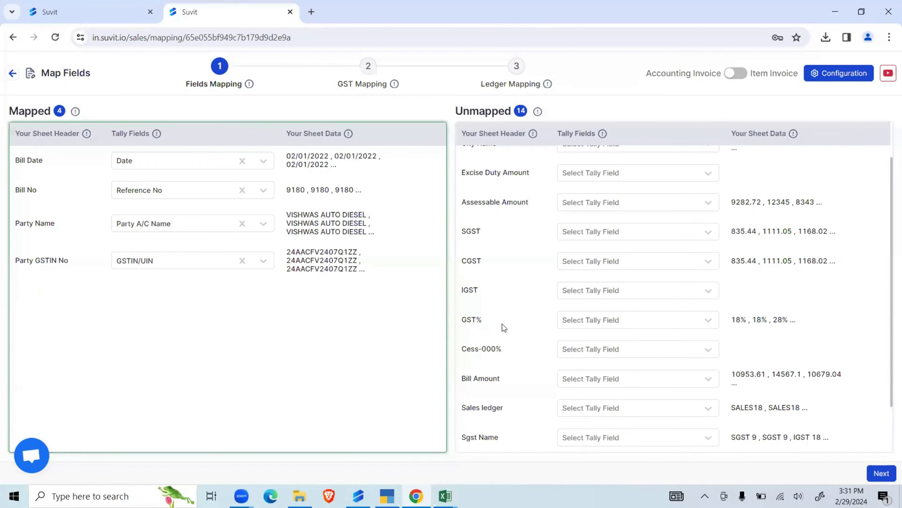
pyautogui.scroll(1, 503, 326)
pyautogui.click(597, 278)
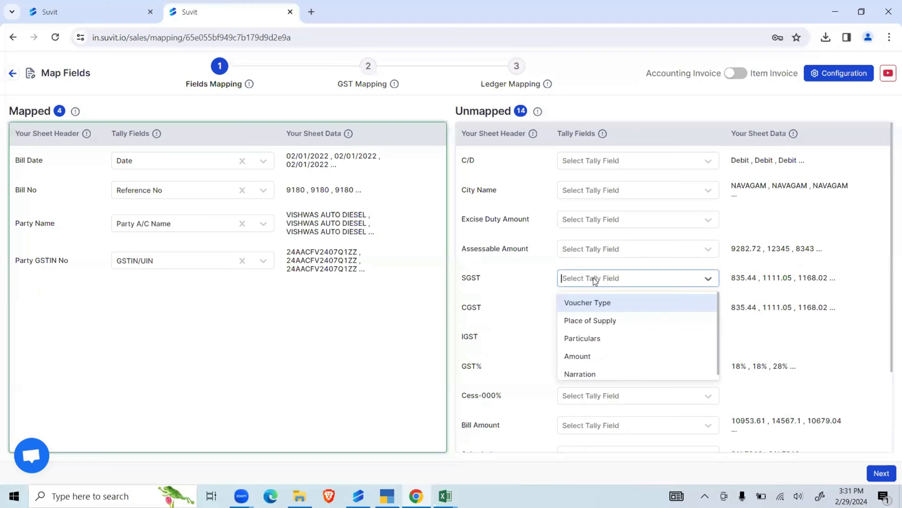
pyautogui.click(601, 354)
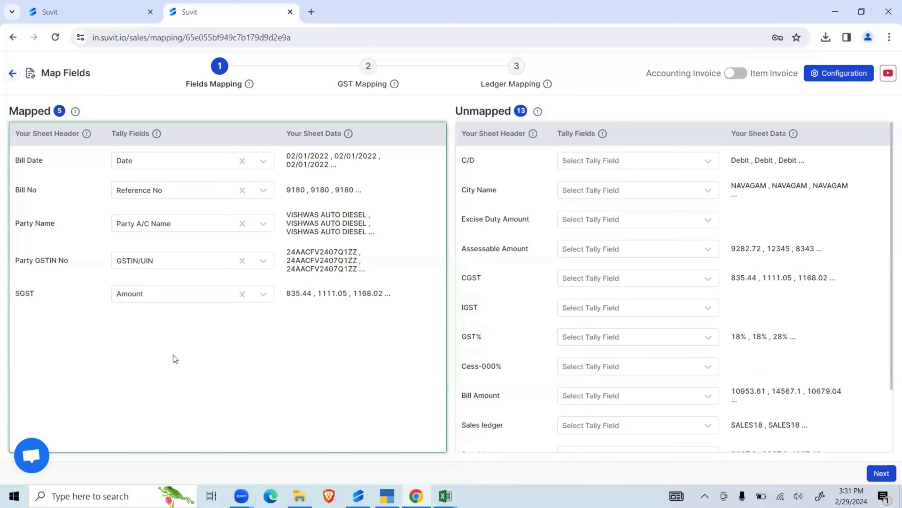
pyautogui.click(241, 294)
# - Move the Amount mapping from SGST to Assessable Amount, and map Sales ledger to the Particulars Tally field
pyautogui.click(607, 249)
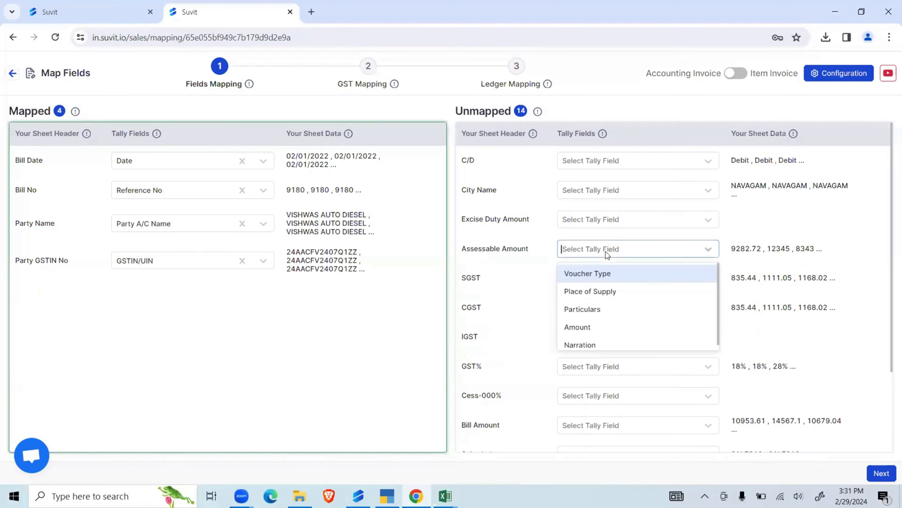
pyautogui.click(606, 325)
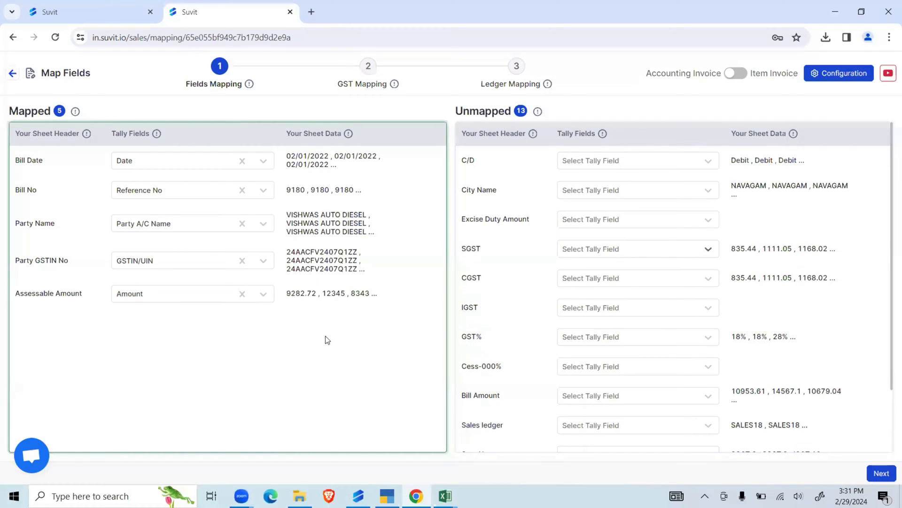
pyautogui.scroll(-2, 526, 297)
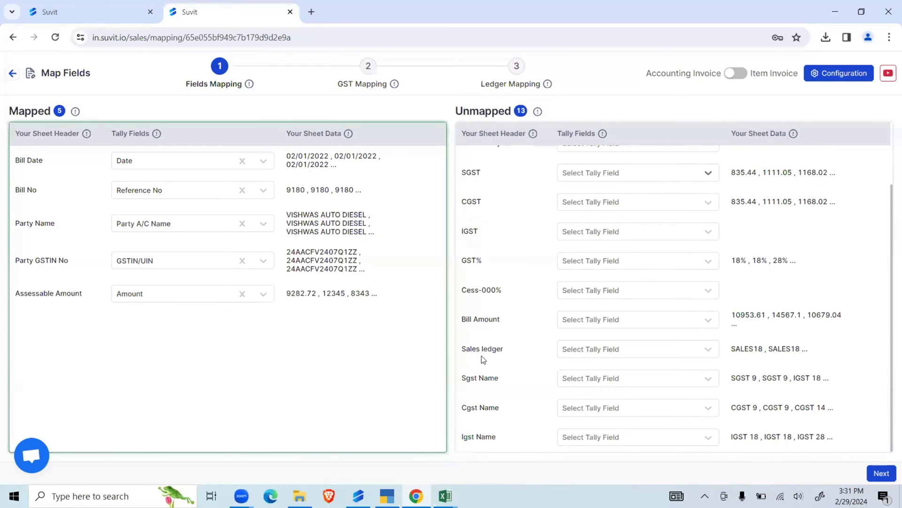
pyautogui.moveTo(465, 348); pyautogui.dragTo(502, 349)
pyautogui.click(623, 346)
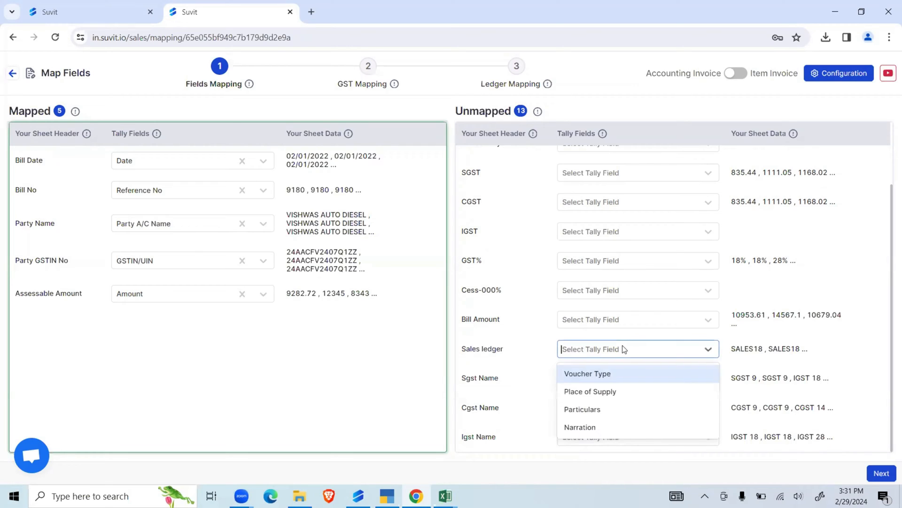
pyautogui.click(600, 404)
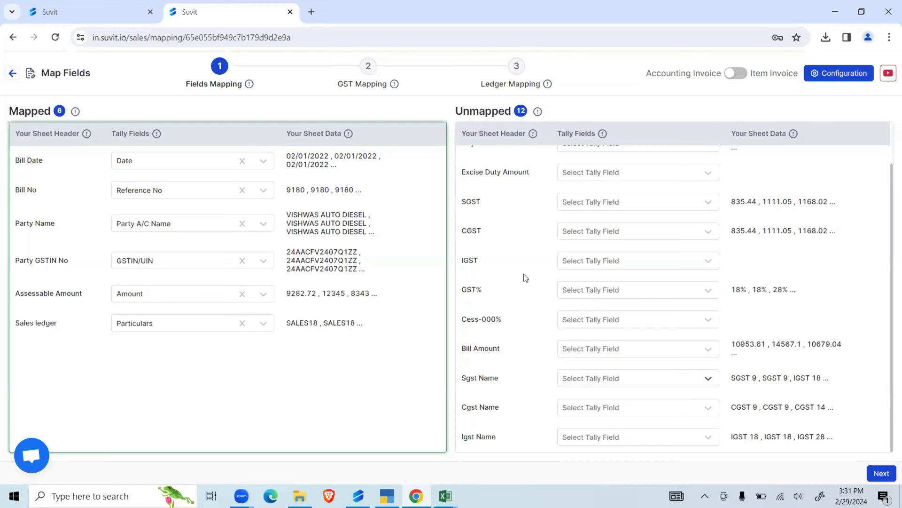
# - Examine the unmapped SGST, CGST and IGST headers together with their Tally fields and sheet data
pyautogui.click(590, 203)
pyautogui.click(510, 207)
pyautogui.scroll(1, 536, 284)
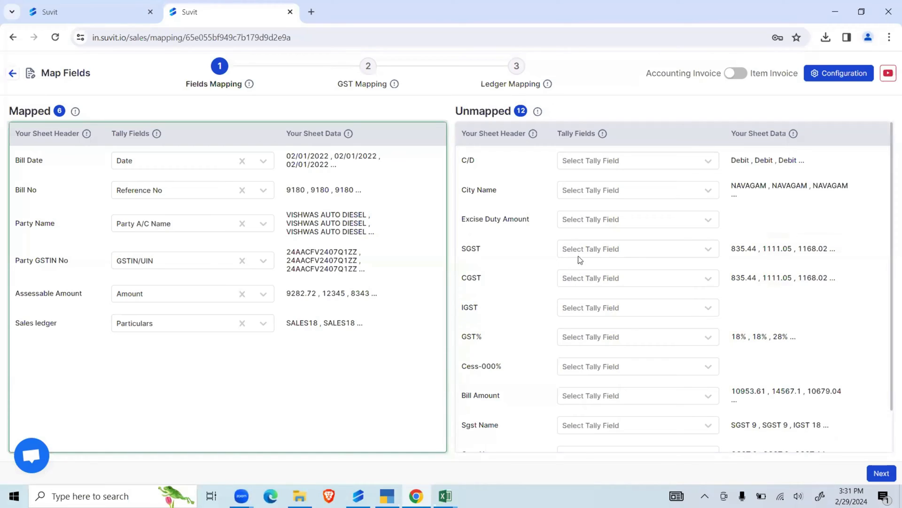
pyautogui.moveTo(478, 134); pyautogui.dragTo(520, 134)
pyautogui.moveTo(736, 133); pyautogui.dragTo(775, 134)
pyautogui.moveTo(559, 134); pyautogui.dragTo(602, 136)
pyautogui.moveTo(603, 137)
pyautogui.moveTo(462, 250); pyautogui.dragTo(763, 317)
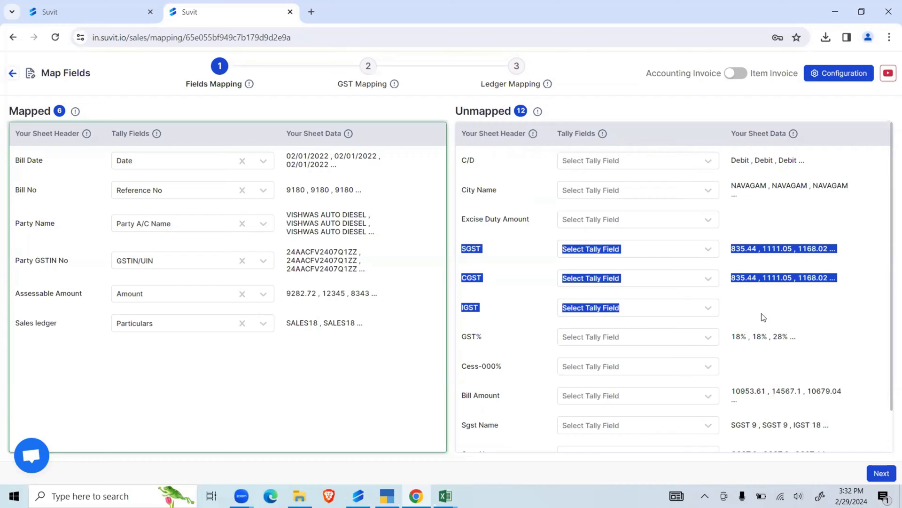
pyautogui.click(445, 91)
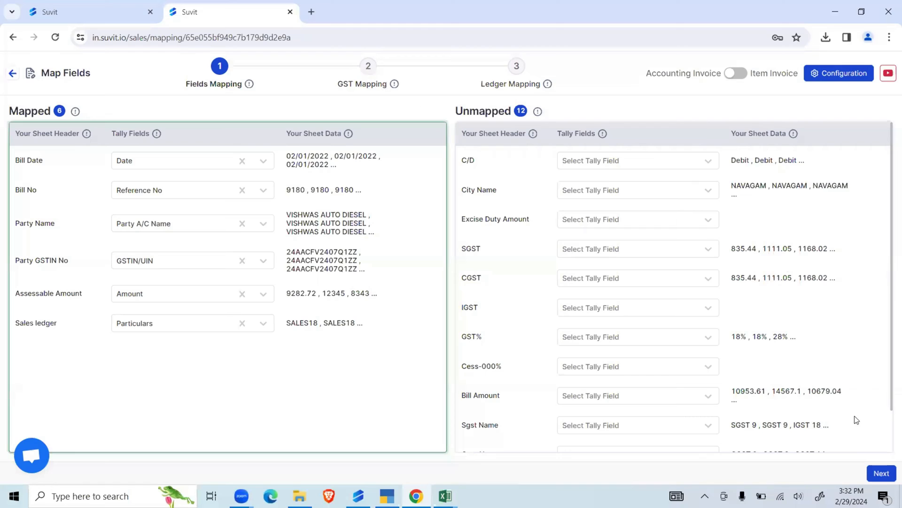
# - Proceed to GST Mapping and clear the ledgers selected for SGST, CGST and IGST
pyautogui.click(882, 473)
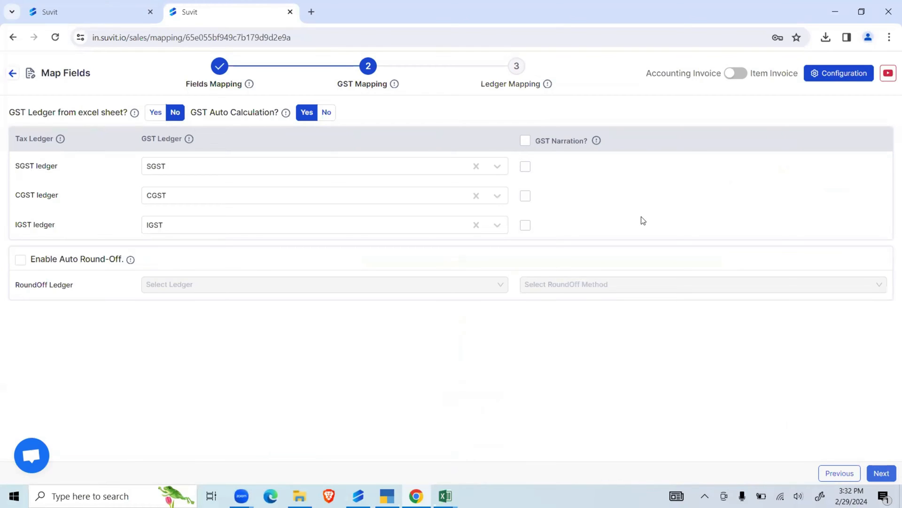
pyautogui.click(476, 166)
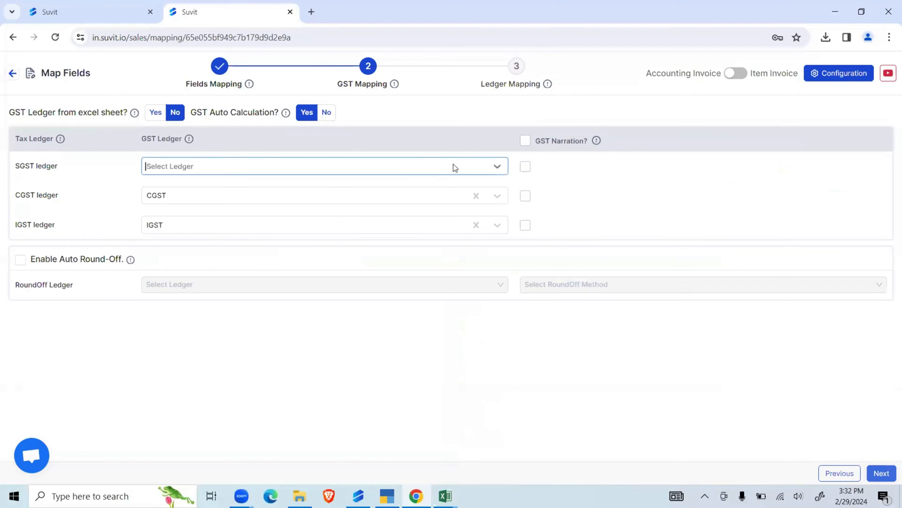
pyautogui.click(423, 166)
pyautogui.click(603, 199)
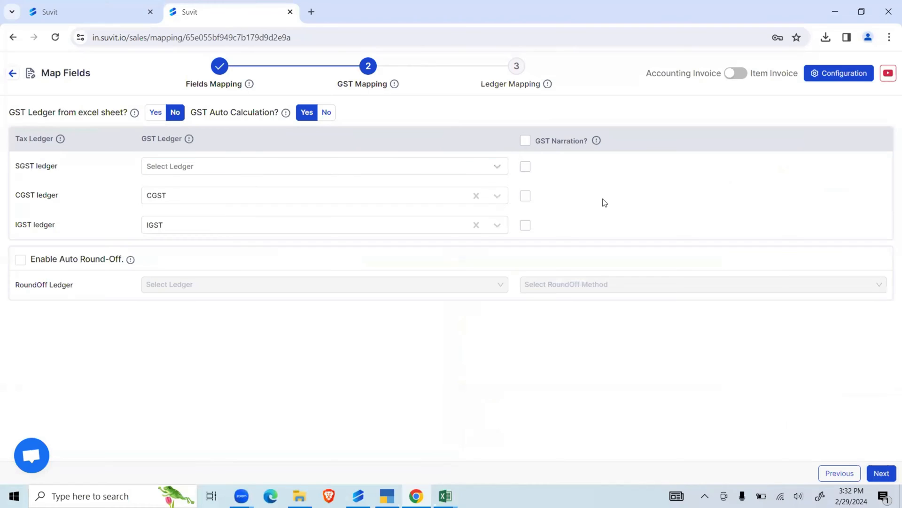
pyautogui.click(476, 195)
pyautogui.click(476, 225)
pyautogui.click(451, 173)
pyautogui.click(350, 170)
# - Take the GST ledgers from the Excel sheet, assigning Sgst Name to SGST, Cgst Name to CGST and Igst Name to IGST
pyautogui.moveTo(10, 112); pyautogui.dragTo(118, 120)
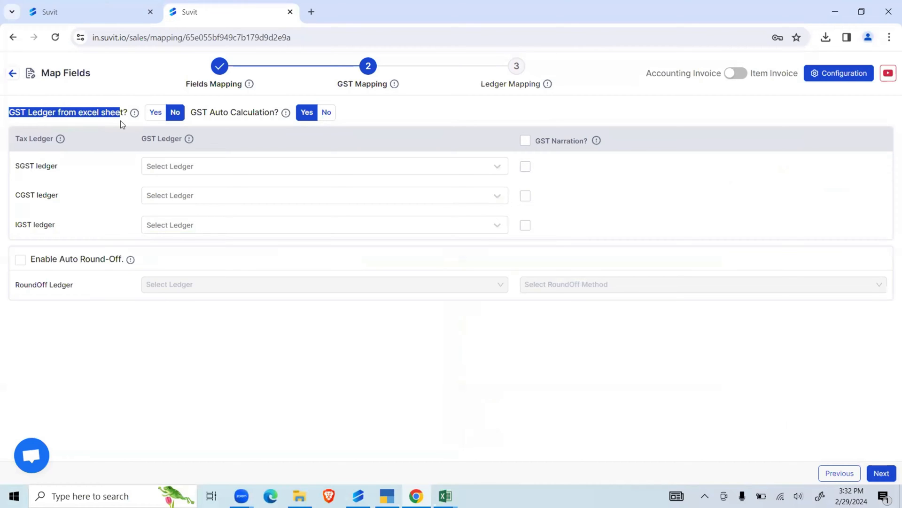
pyautogui.click(155, 113)
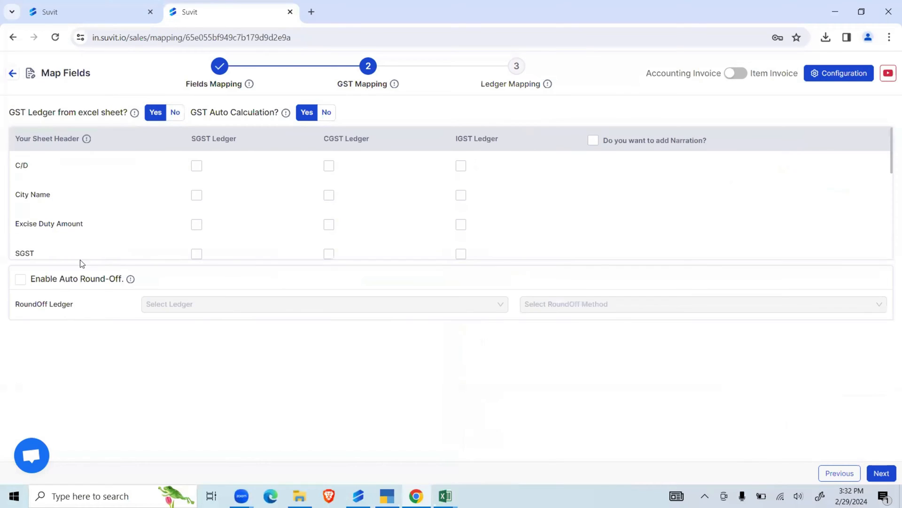
pyautogui.scroll(-3, 122, 220)
pyautogui.moveTo(190, 139); pyautogui.dragTo(241, 141)
pyautogui.click(196, 191)
pyautogui.click(328, 216)
pyautogui.click(460, 246)
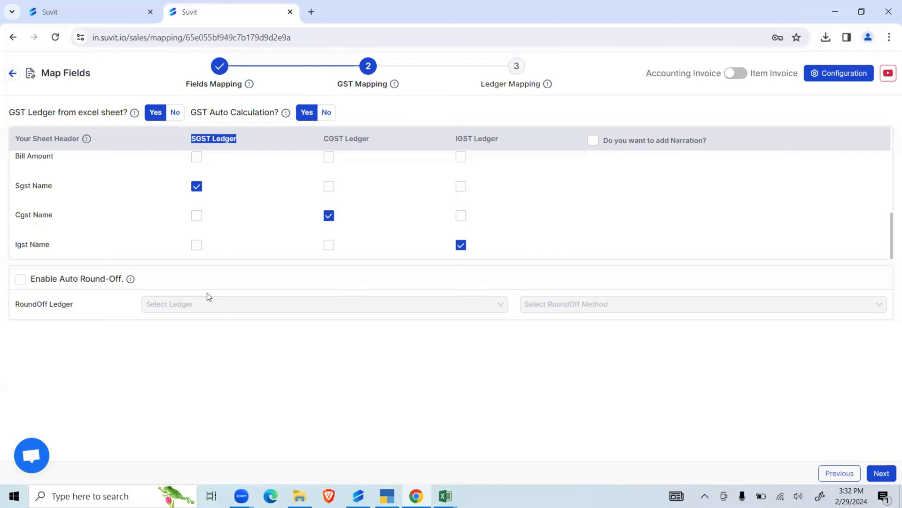
# - Enable auto round-off with the Rounding Off ledger and the Normal round-off method
pyautogui.click(20, 279)
pyautogui.moveTo(148, 282); pyautogui.dragTo(58, 280)
pyautogui.click(183, 303)
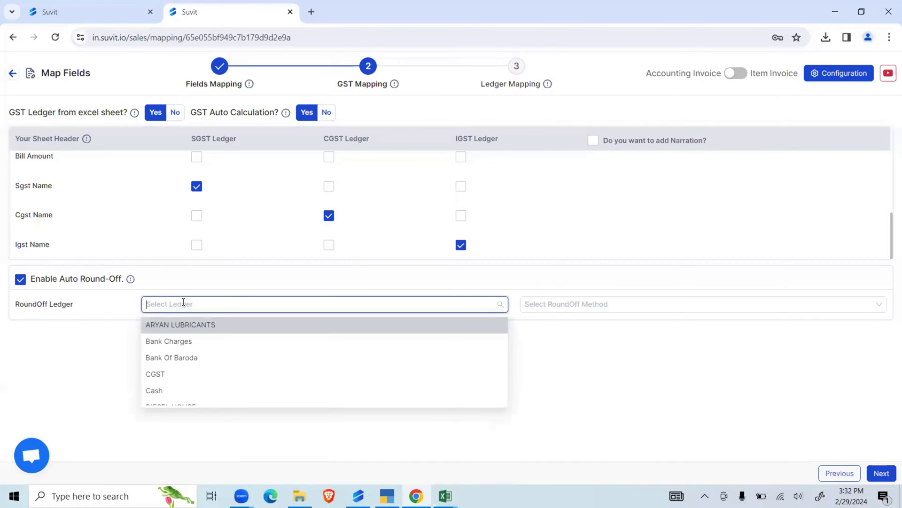
pyautogui.write('of')
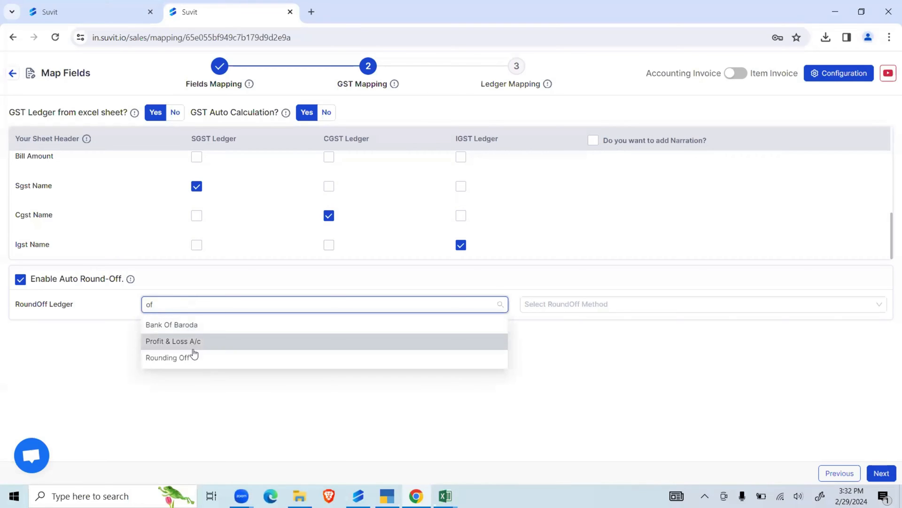
pyautogui.click(195, 357)
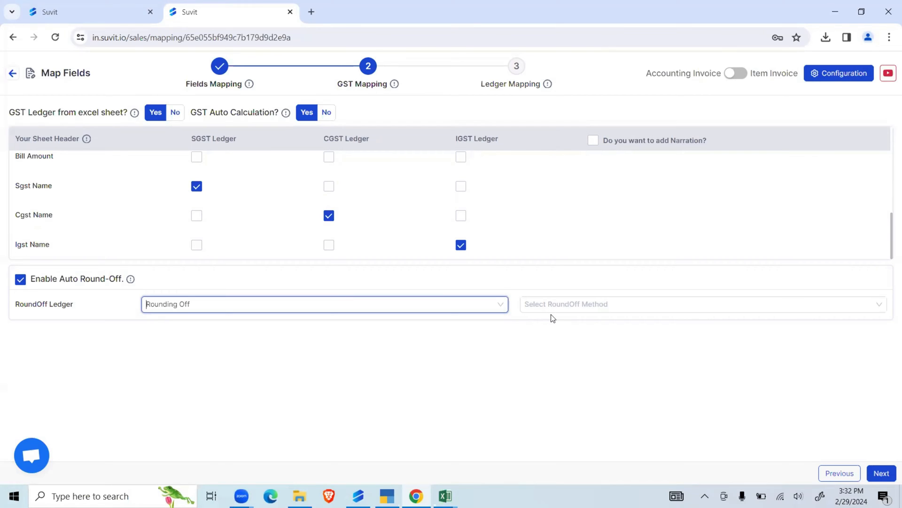
pyautogui.click(578, 304)
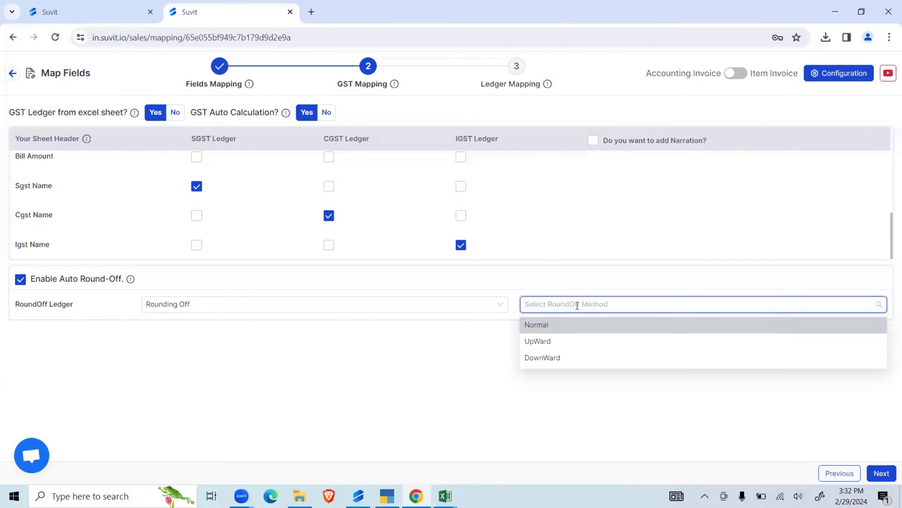
pyautogui.click(547, 328)
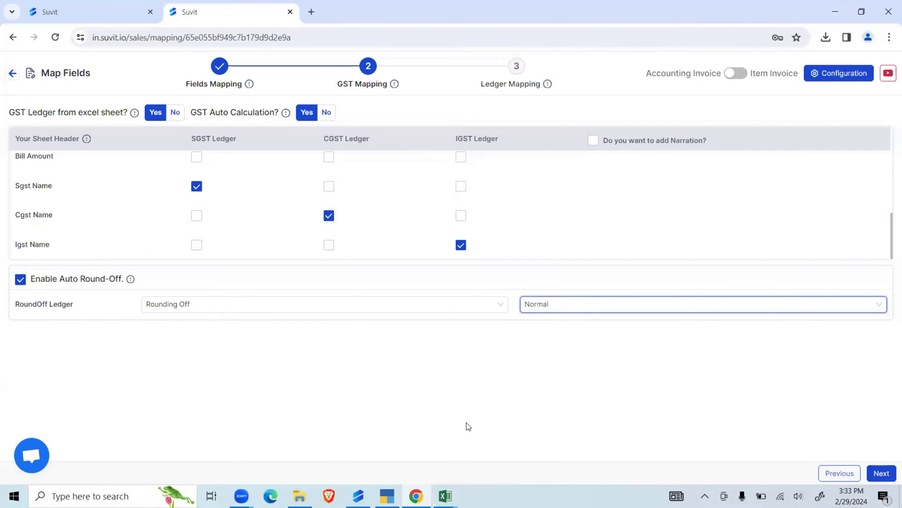
pyautogui.click(517, 69)
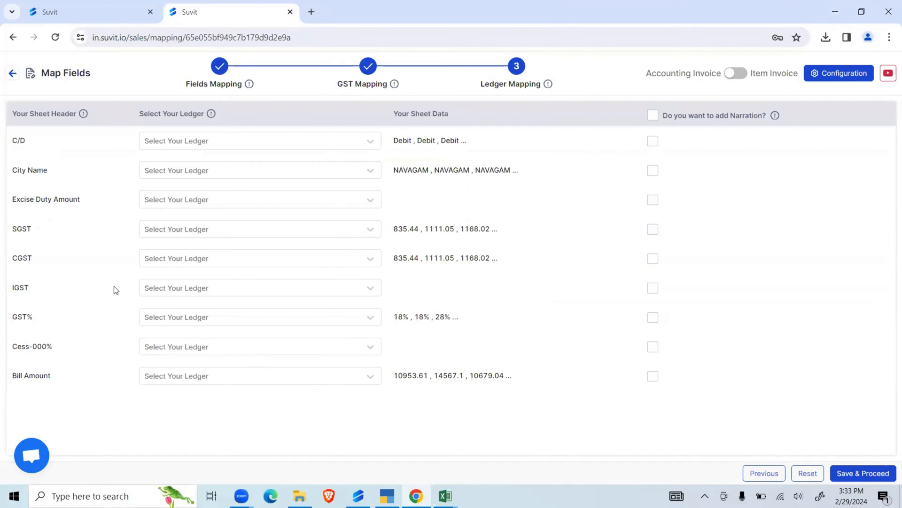
pyautogui.click(187, 231)
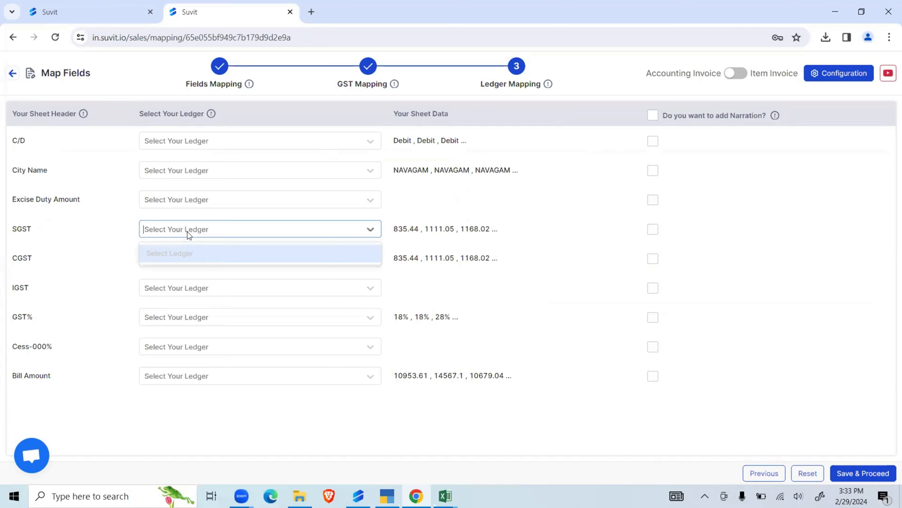
pyautogui.write('sg')
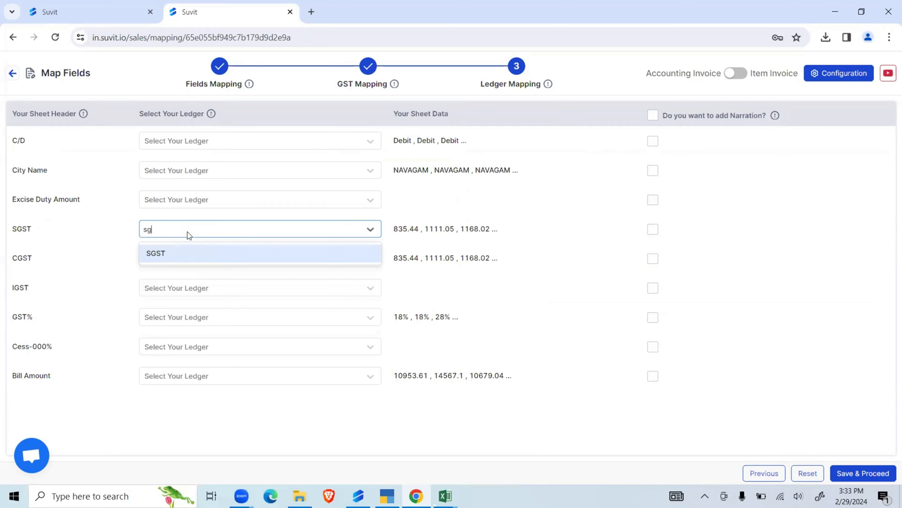
pyautogui.click(421, 226)
pyautogui.click(370, 70)
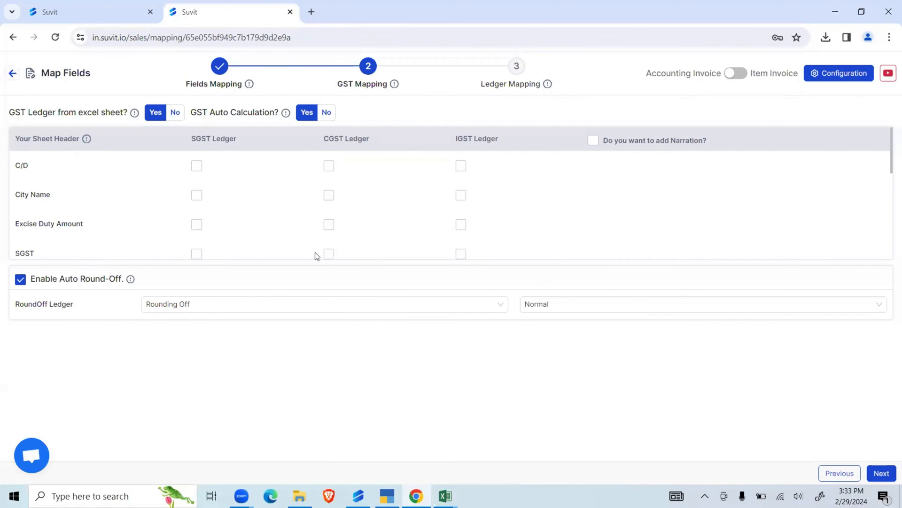
# - Go to Ledger Mapping and review the Party, Dispatch, Order and Export Details options in the configuration
pyautogui.click(512, 83)
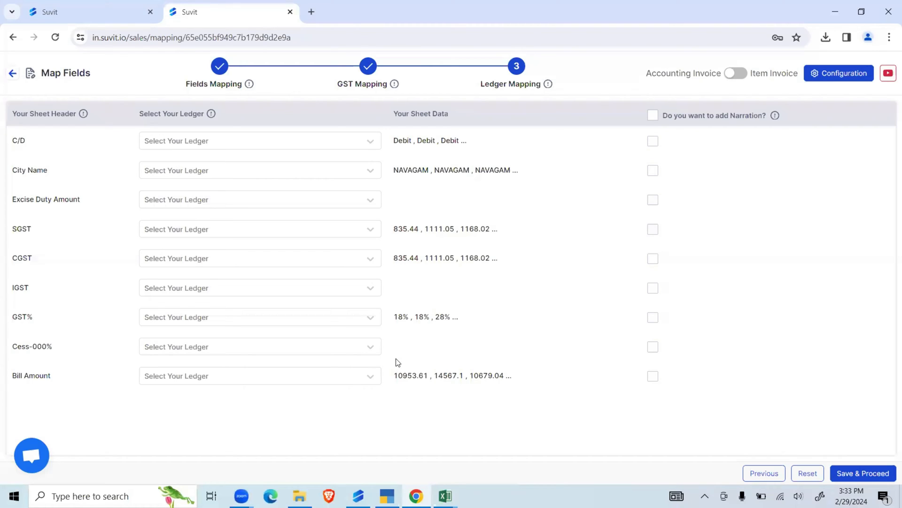
pyautogui.click(832, 75)
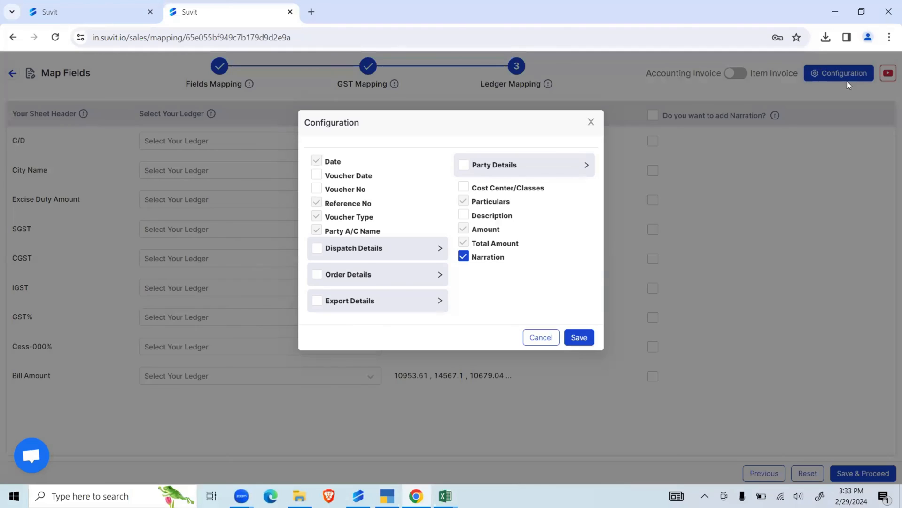
pyautogui.click(527, 170)
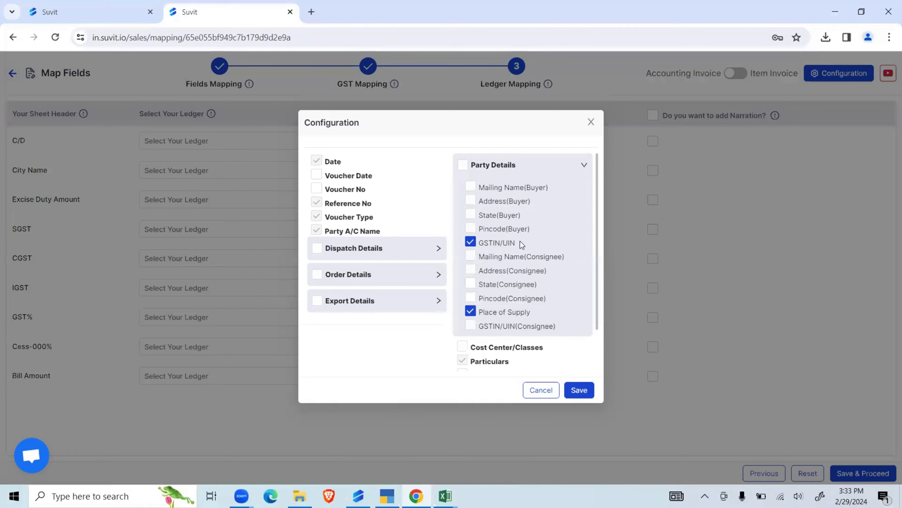
pyautogui.scroll(-1, 520, 241)
pyautogui.click(410, 199)
pyautogui.scroll(-1, 404, 296)
pyautogui.click(400, 335)
pyautogui.scroll(-2, 400, 331)
pyautogui.click(385, 359)
pyautogui.scroll(-3, 390, 291)
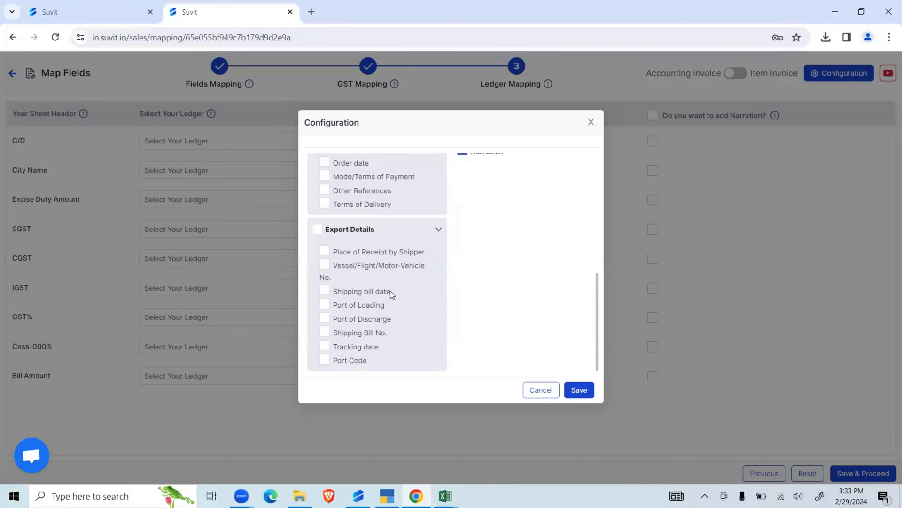
# - Enable Mailing Name(Buyer) under Party Details and save the configuration
pyautogui.scroll(5, 390, 291)
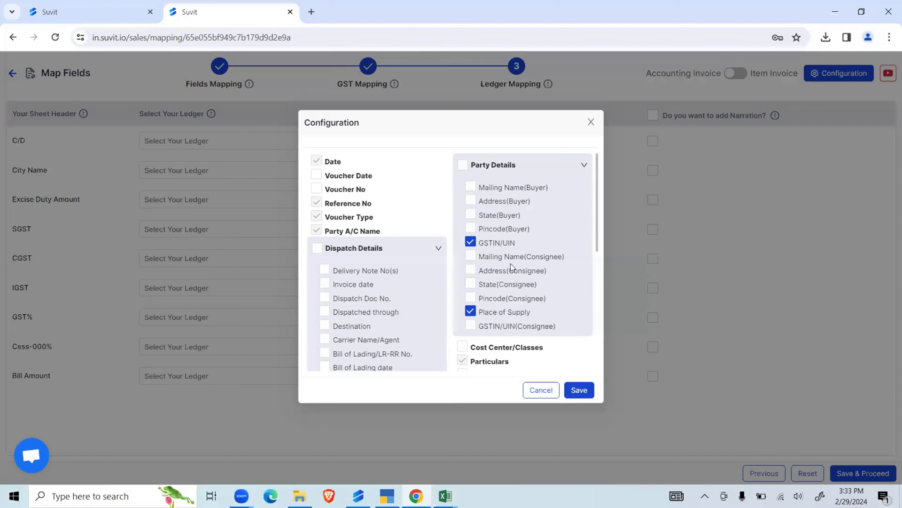
pyautogui.click(471, 186)
pyautogui.click(580, 387)
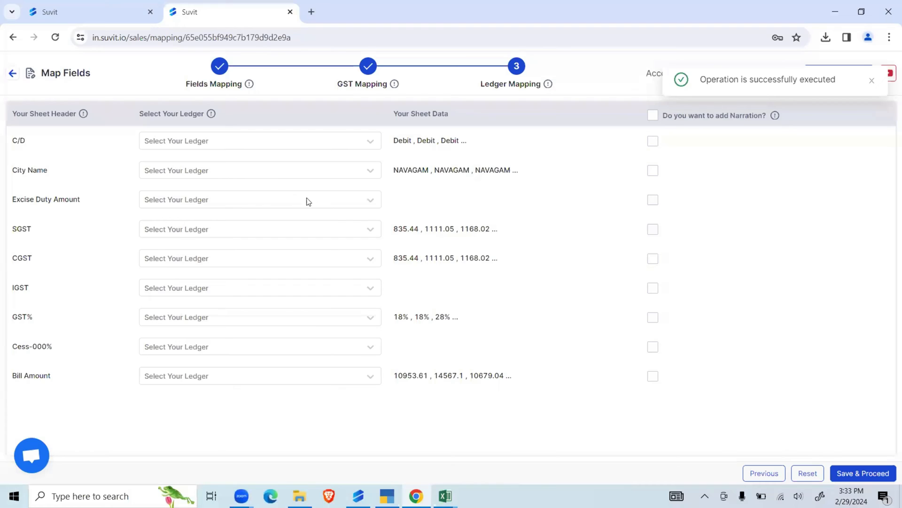
# - Save the mapping without assigning any ledgers, proceed to the sales transactions, and dismiss the missing ledgers notice
pyautogui.click(278, 176)
pyautogui.click(544, 258)
pyautogui.click(864, 475)
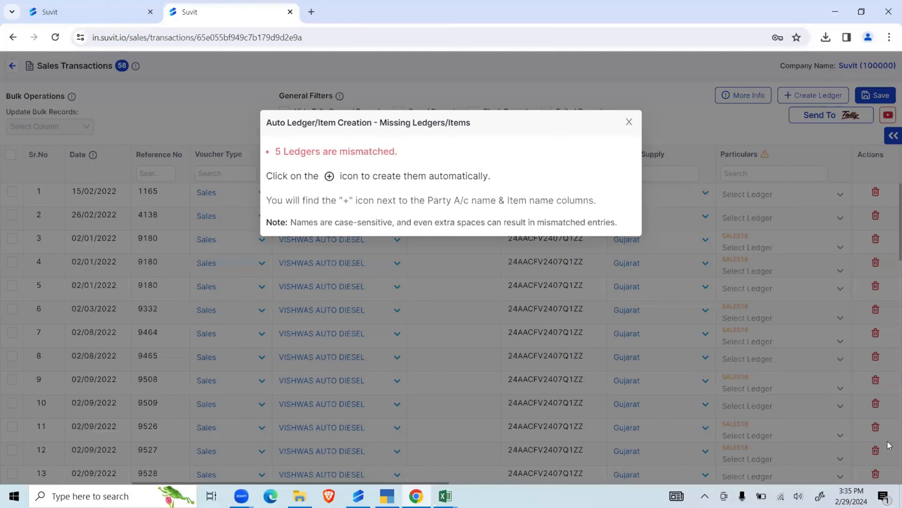
pyautogui.click(629, 123)
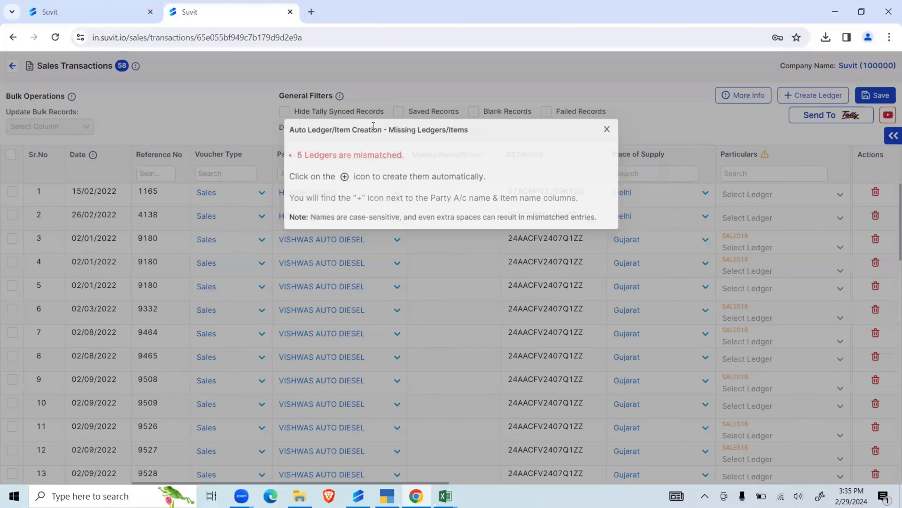
# - Filter the sales transactions by date from 01/02/2022 to 28/02/2022
pyautogui.moveTo(275, 97); pyautogui.dragTo(349, 99)
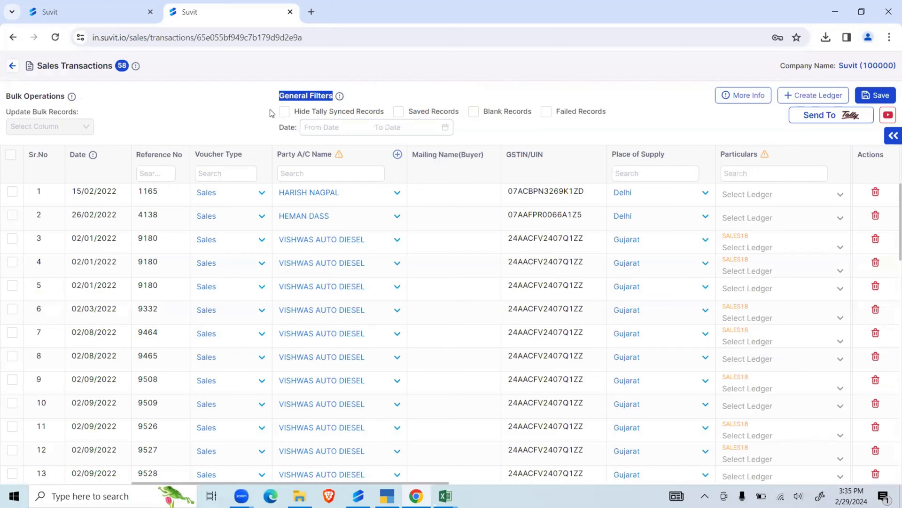
pyautogui.click(366, 127)
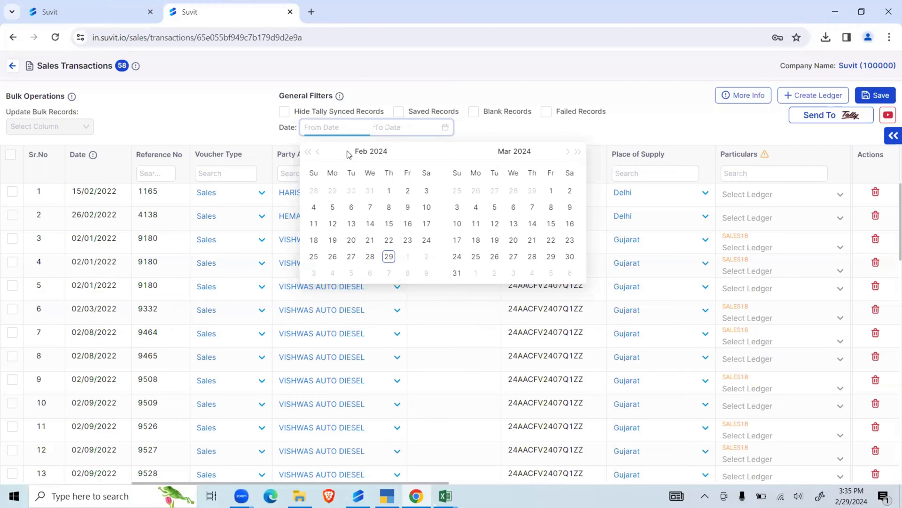
pyautogui.click(310, 152)
pyautogui.click(309, 152)
pyautogui.click(309, 152)
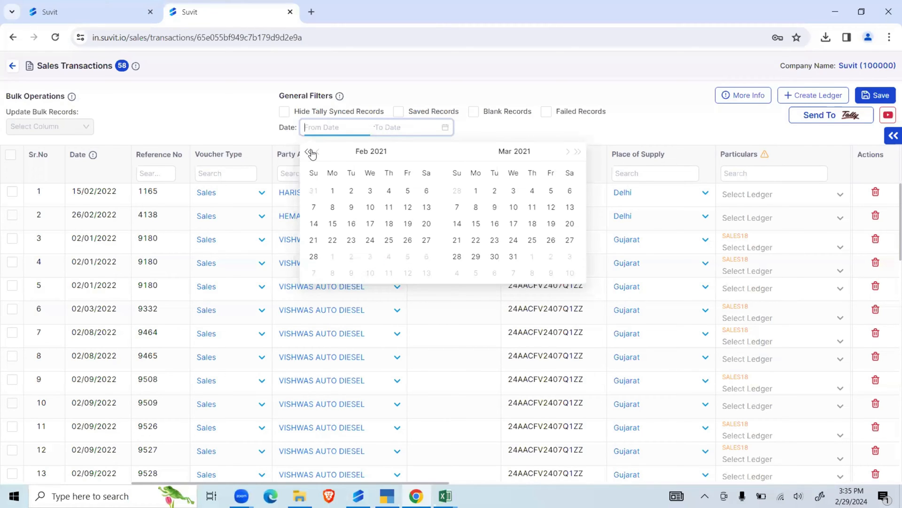
pyautogui.click(577, 152)
pyautogui.click(356, 190)
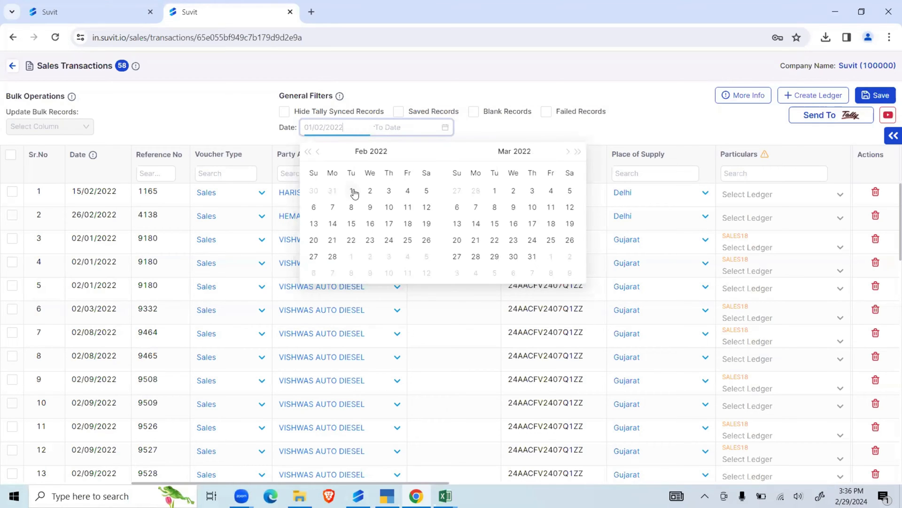
pyautogui.click(334, 257)
# - Look through the date-filtered sales records and clear the date filter
pyautogui.scroll(-9, 298, 306)
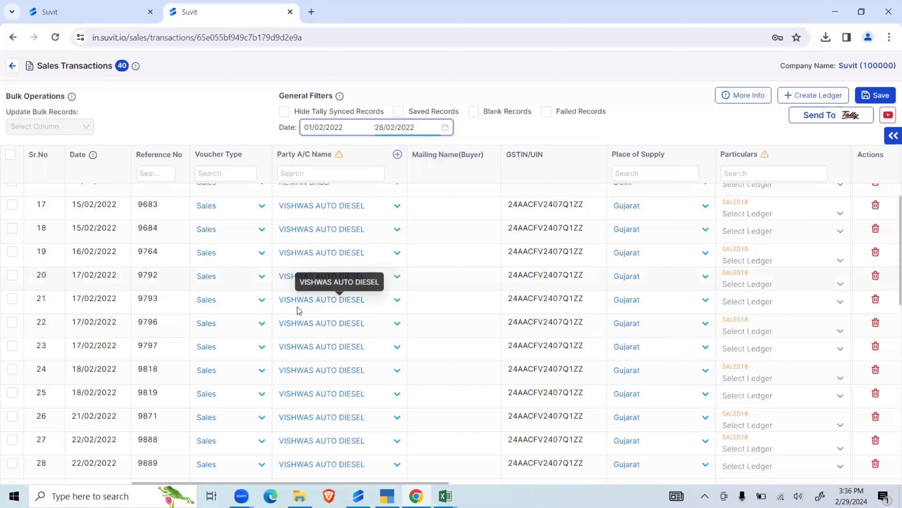
pyautogui.scroll(-2, 302, 304)
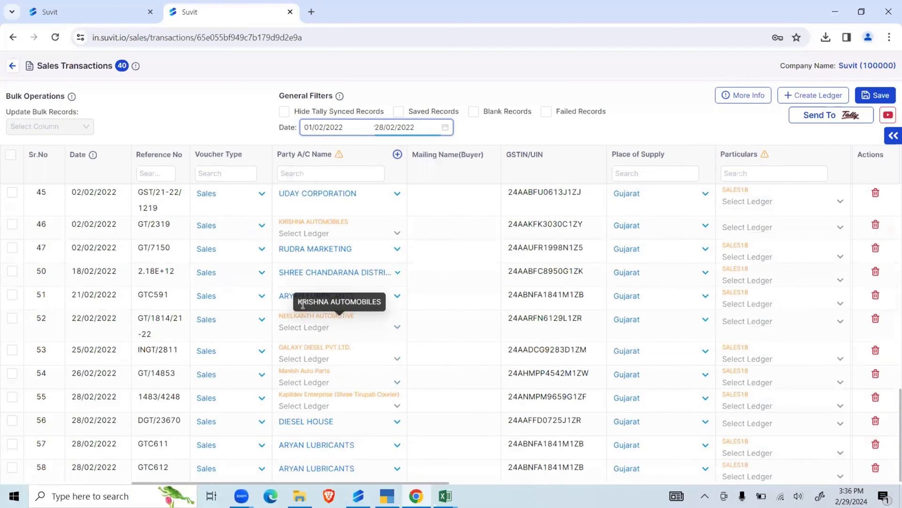
pyautogui.scroll(1, 301, 305)
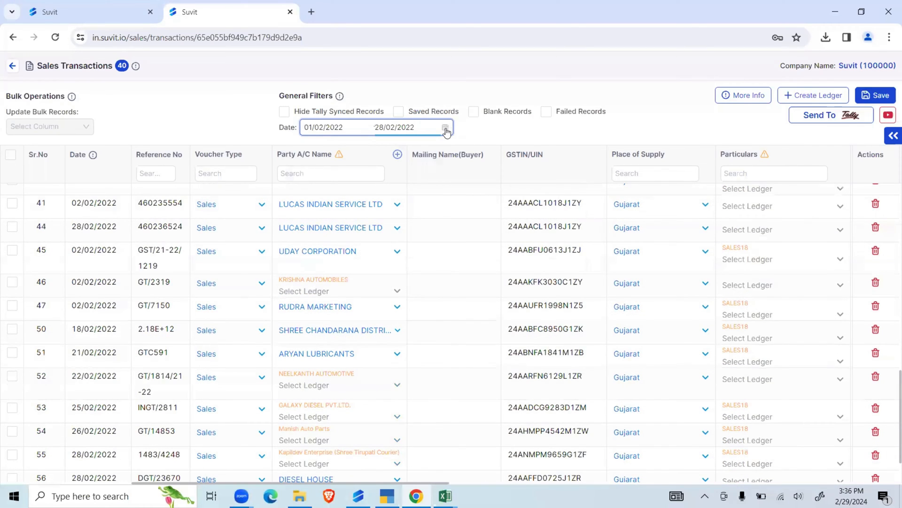
pyautogui.click(446, 127)
pyautogui.scroll(7, 366, 270)
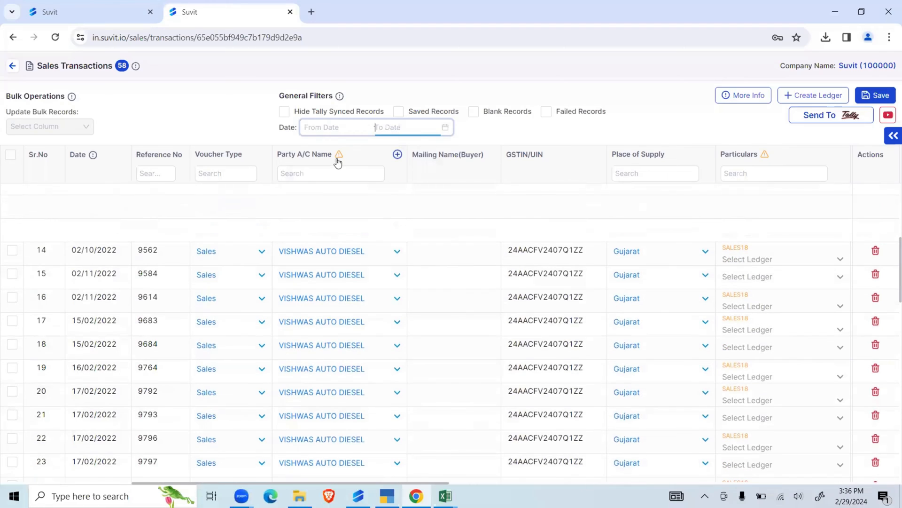
# - Examine the unselected-record indicators for Party A/C Name and Particulars, plus the GST ledger, amount and rounding off columns
pyautogui.moveTo(340, 158)
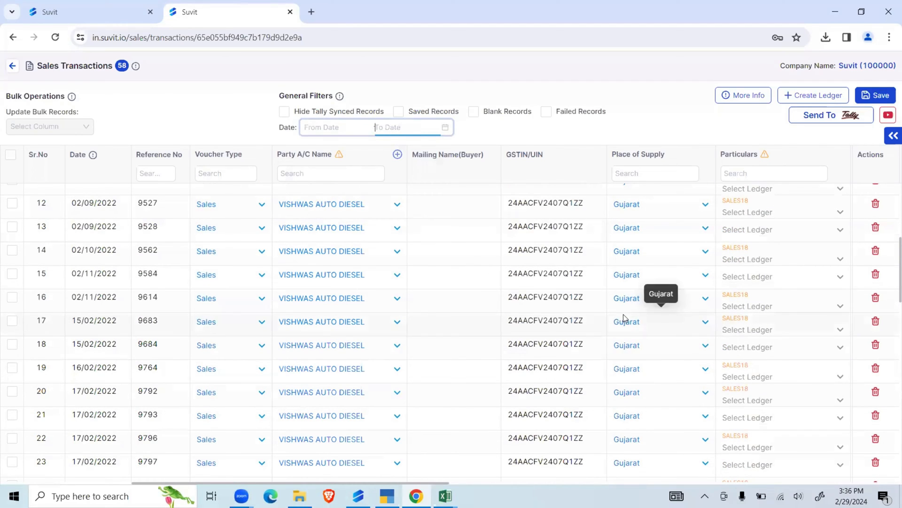
pyautogui.hscroll(2, 629, 310)
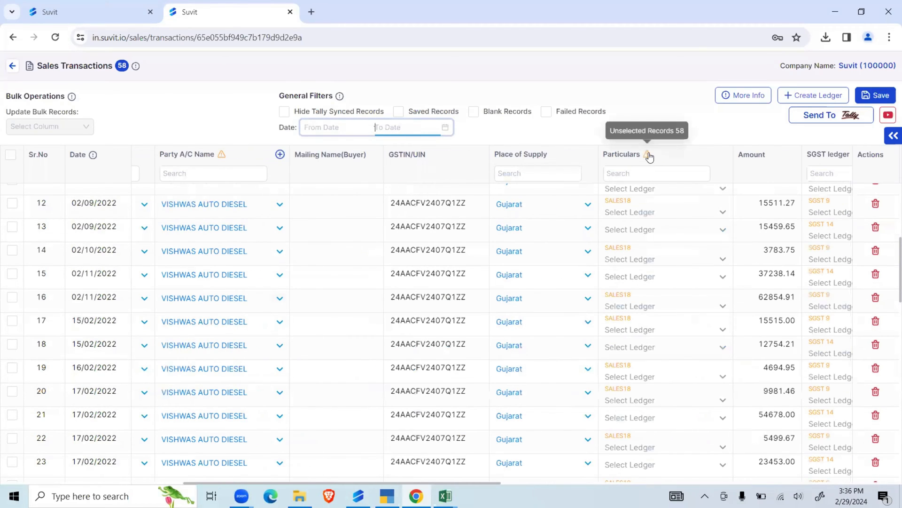
pyautogui.scroll(-1, 587, 349)
pyautogui.scroll(-7, 588, 349)
pyautogui.scroll(13, 590, 353)
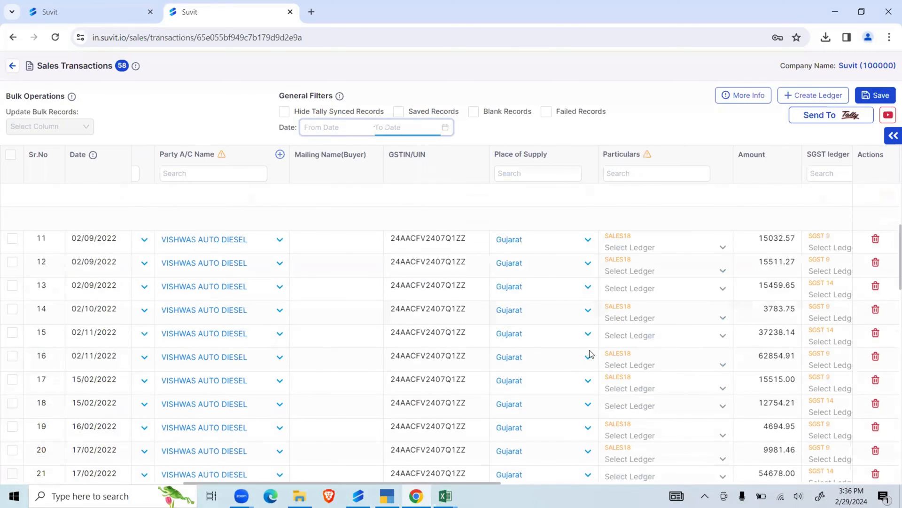
pyautogui.moveTo(648, 158)
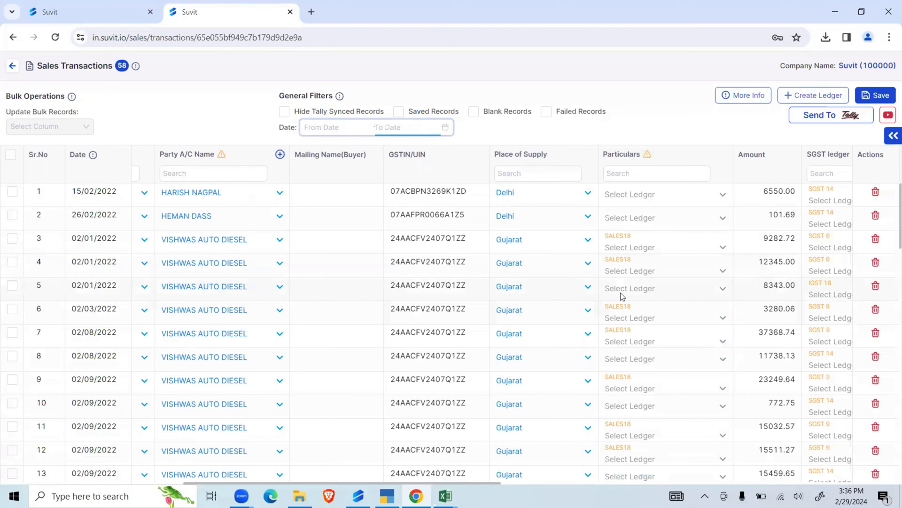
pyautogui.hscroll(8, 620, 292)
pyautogui.hscroll(8, 620, 293)
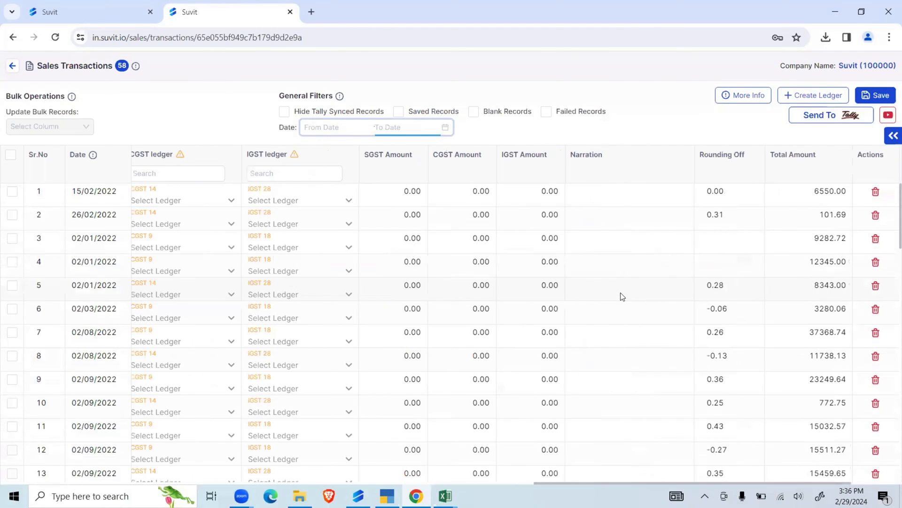
pyautogui.hscroll(-4, 620, 293)
pyautogui.hscroll(-8, 620, 293)
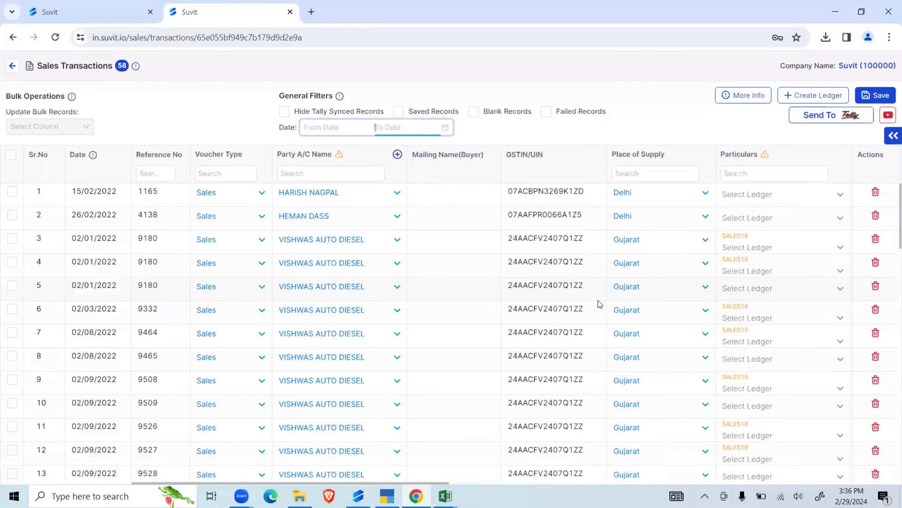
# - Show only the records with unselected party ledgers, and check the party ledger list of record 46 for "kri" without choosing one
pyautogui.click(340, 154)
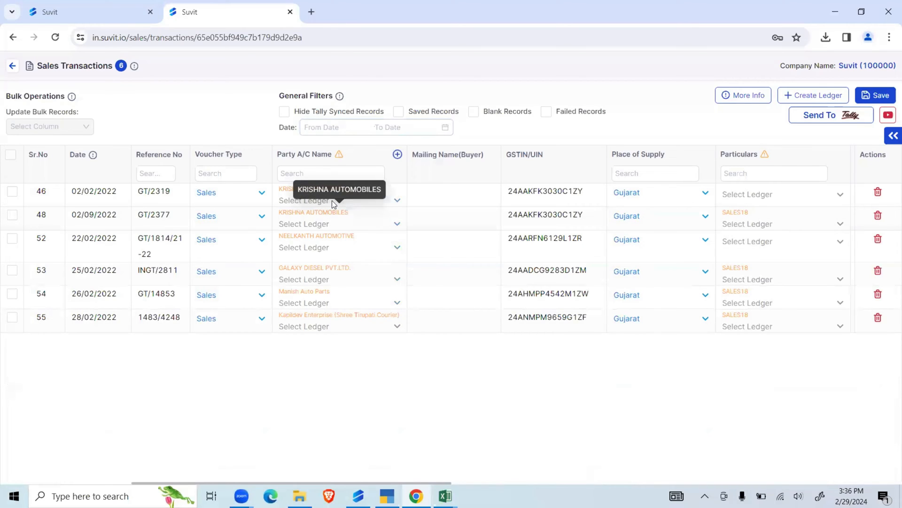
pyautogui.click(288, 202)
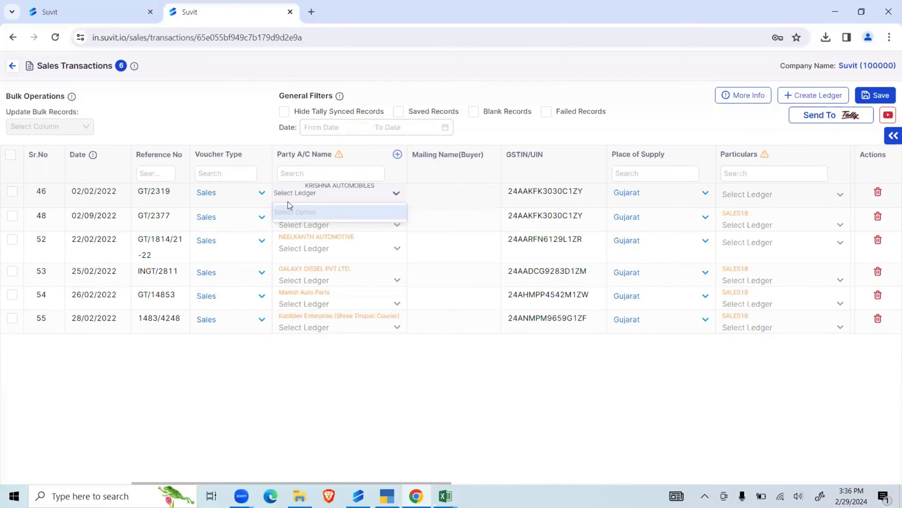
pyautogui.write('kri')
pyautogui.press('BackSpace')
pyautogui.press('BackSpace')
pyautogui.press('BackSpace')
pyautogui.click(424, 330)
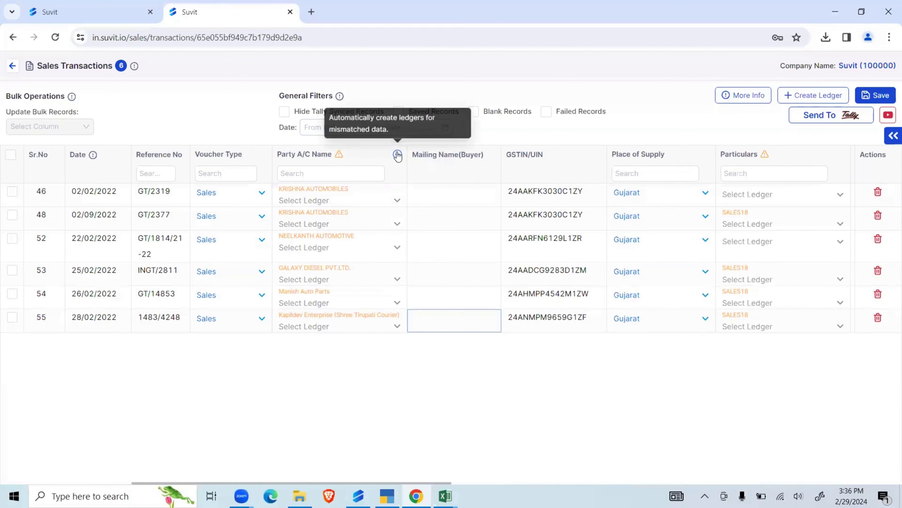
# - Automatically create ledgers for the mismatched parties, using Review Before Creation and Business Name
pyautogui.click(397, 157)
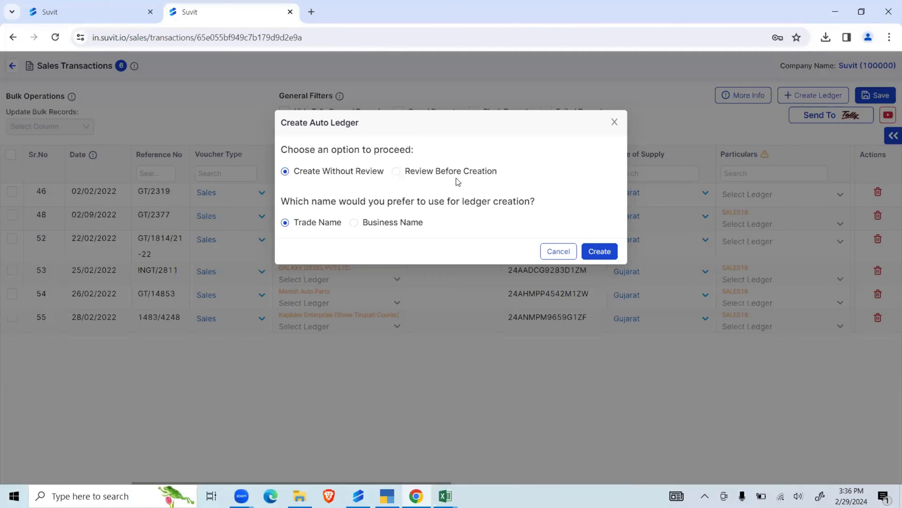
pyautogui.click(420, 175)
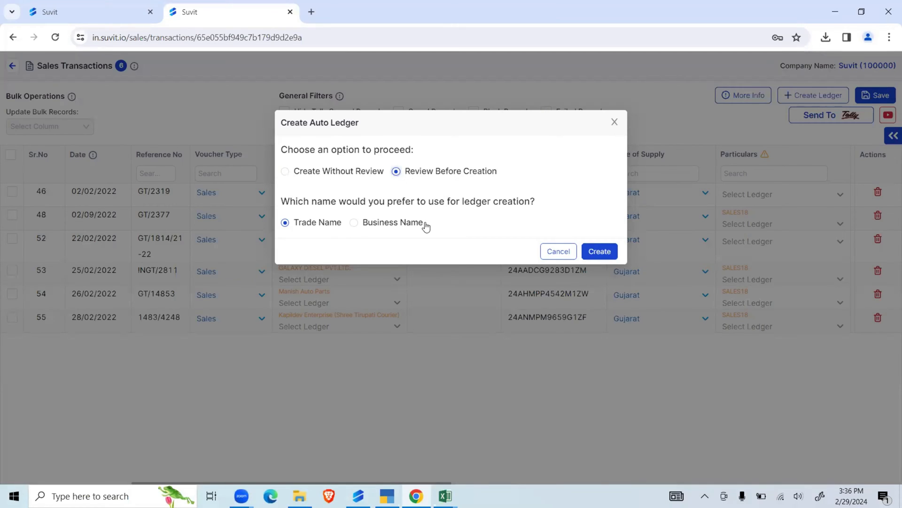
pyautogui.moveTo(303, 205); pyautogui.dragTo(390, 202)
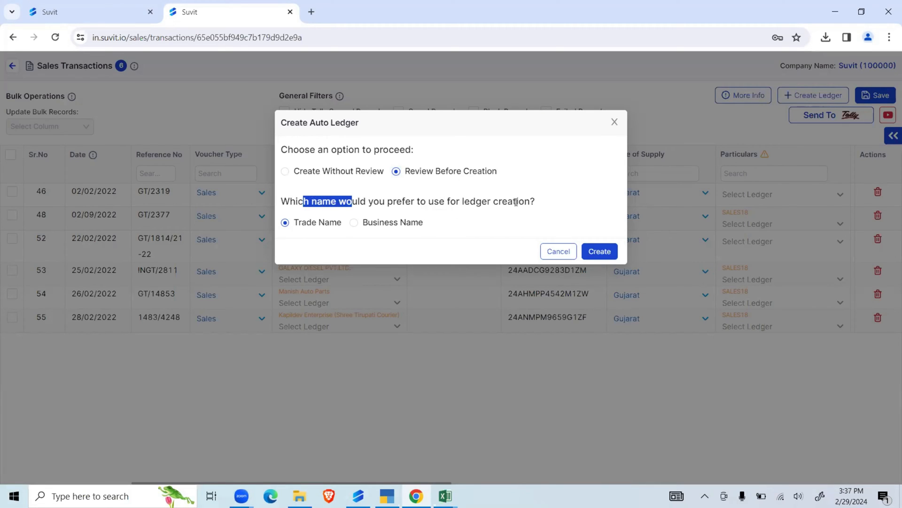
pyautogui.click(424, 251)
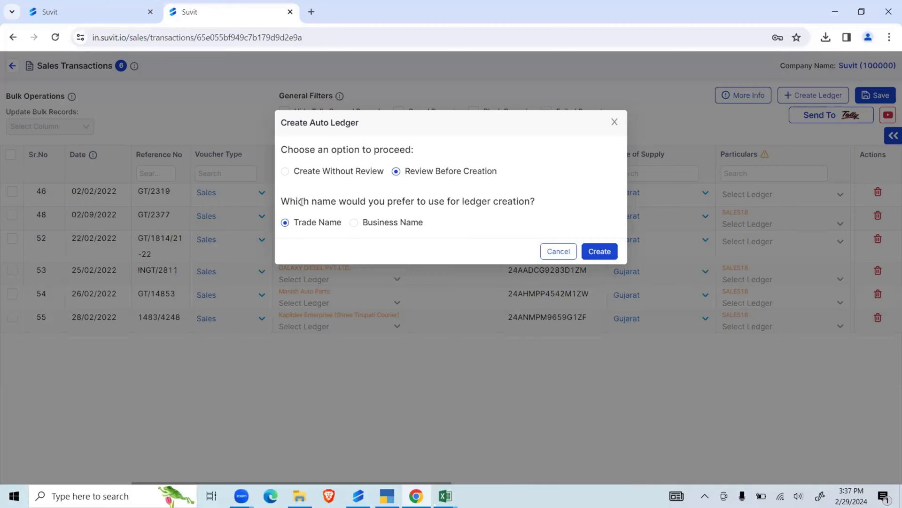
pyautogui.moveTo(295, 202); pyautogui.dragTo(530, 203)
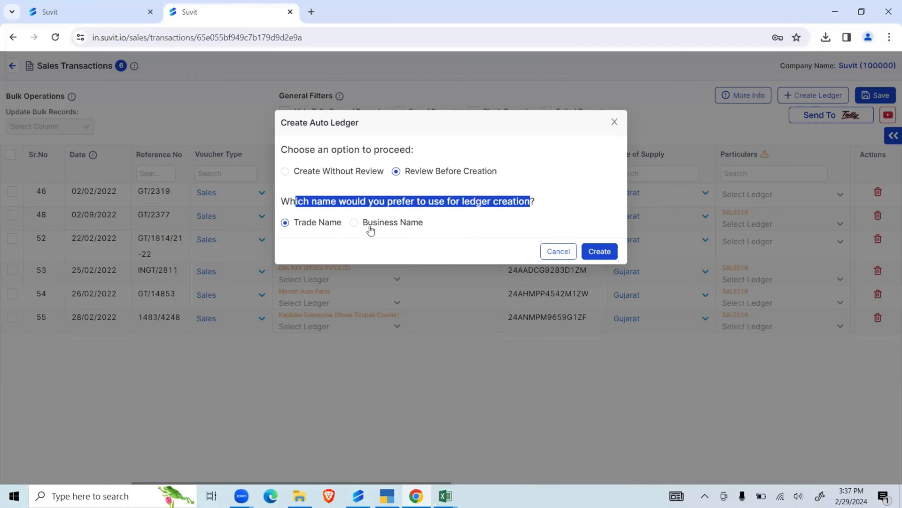
pyautogui.click(354, 224)
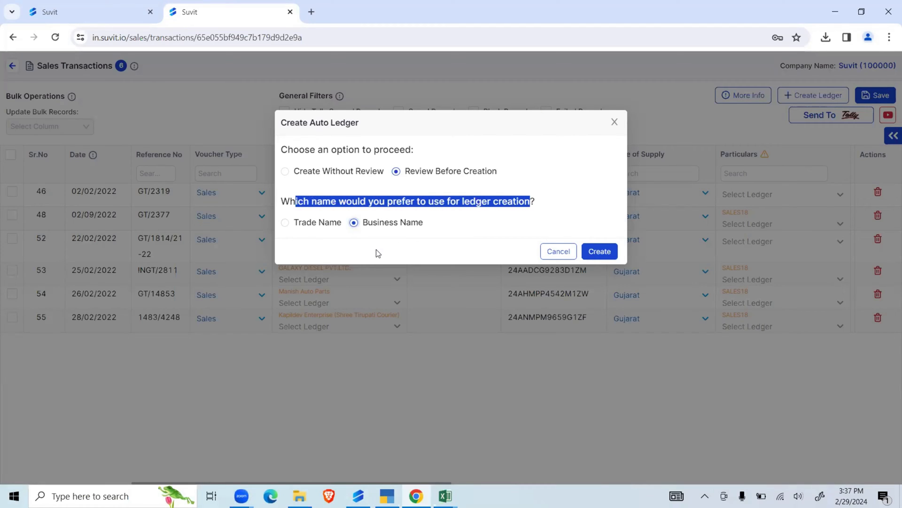
pyautogui.click(598, 252)
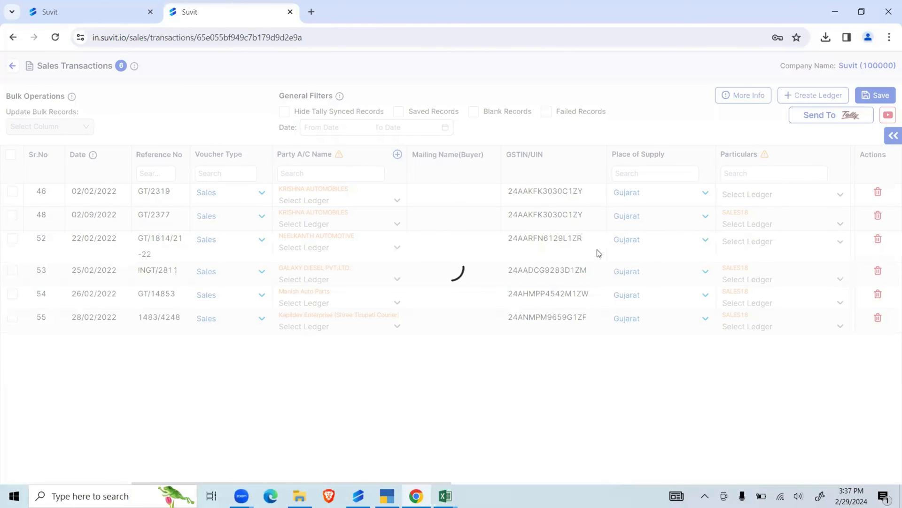
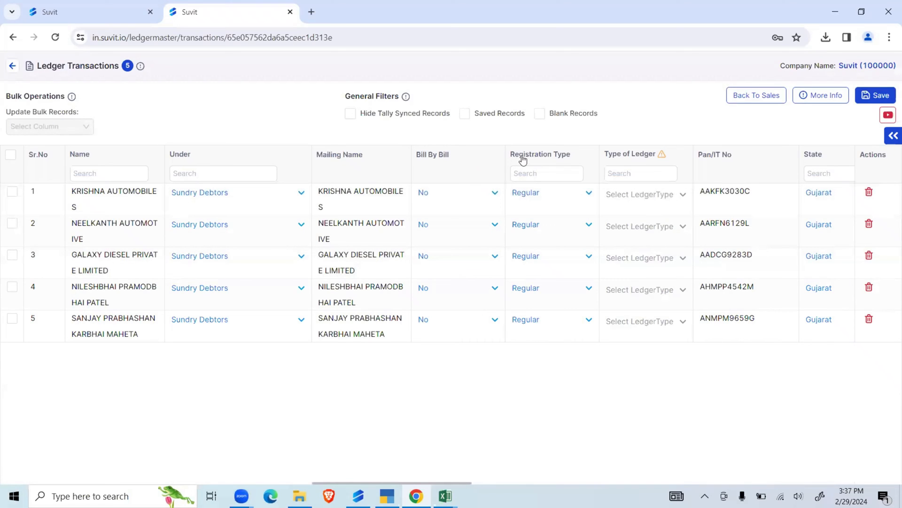
# - Set Type of Ledger to Not Applicable for all the new party ledgers in bulk and save them
pyautogui.moveTo(461, 483); pyautogui.dragTo(568, 481)
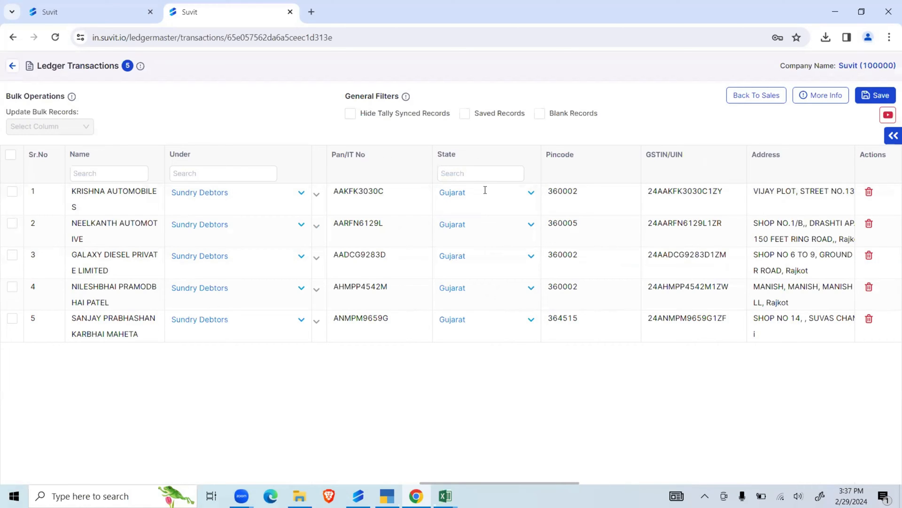
pyautogui.moveTo(560, 483); pyautogui.dragTo(356, 418)
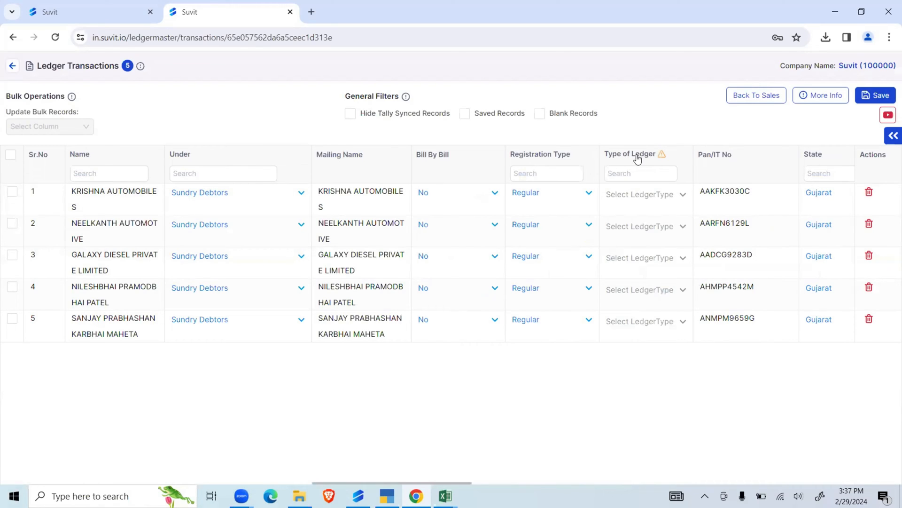
pyautogui.click(11, 155)
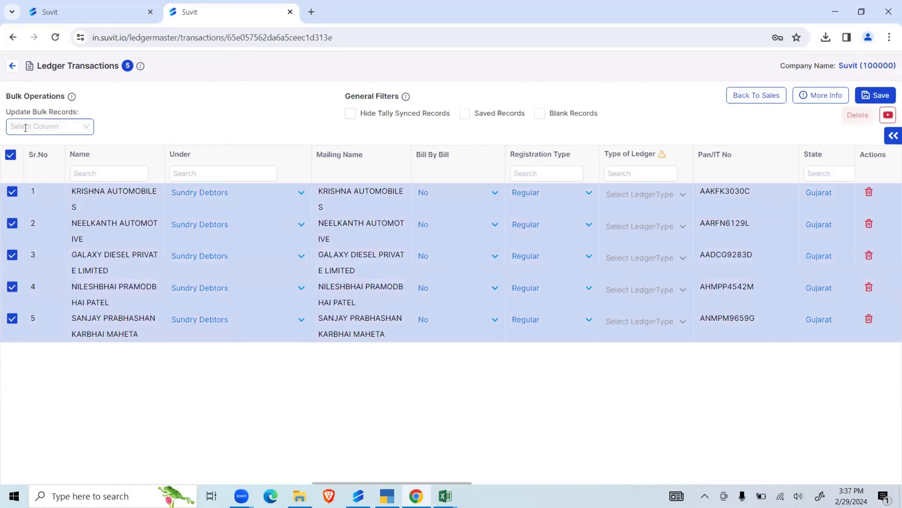
pyautogui.click(25, 128)
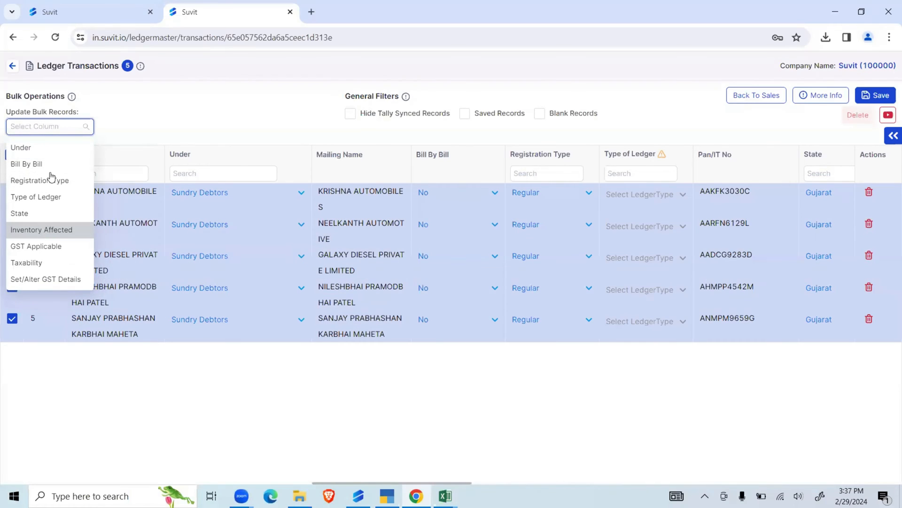
pyautogui.click(42, 197)
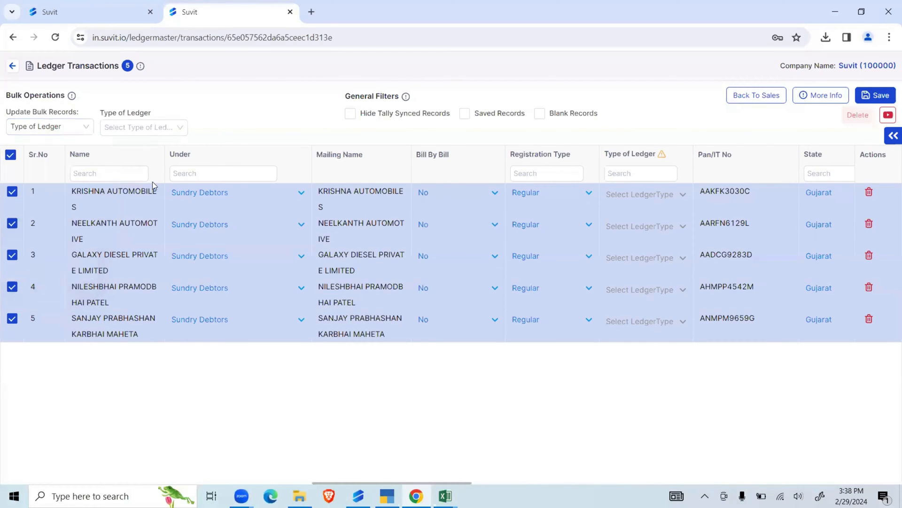
pyautogui.click(167, 123)
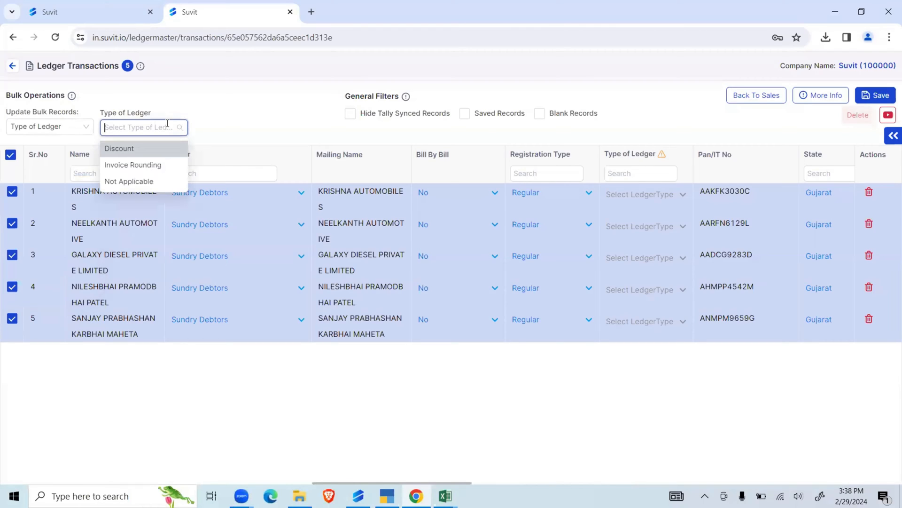
pyautogui.click(133, 181)
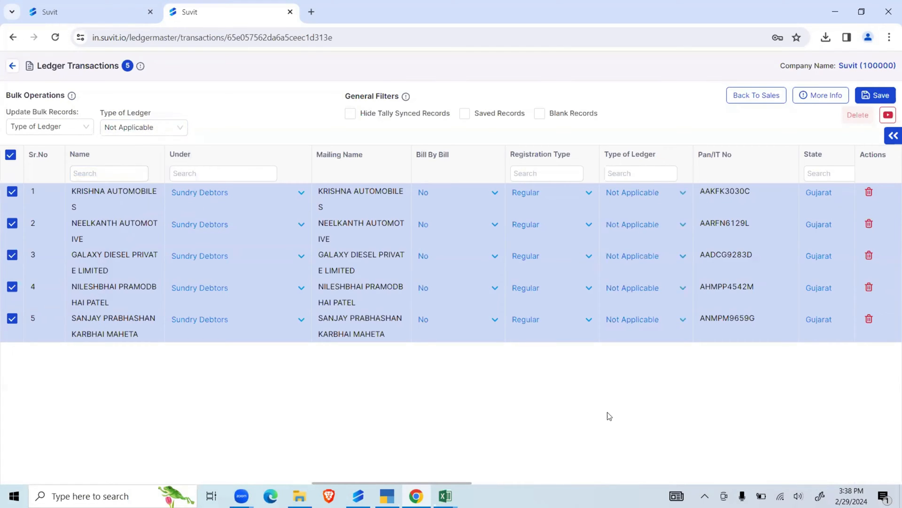
pyautogui.click(870, 96)
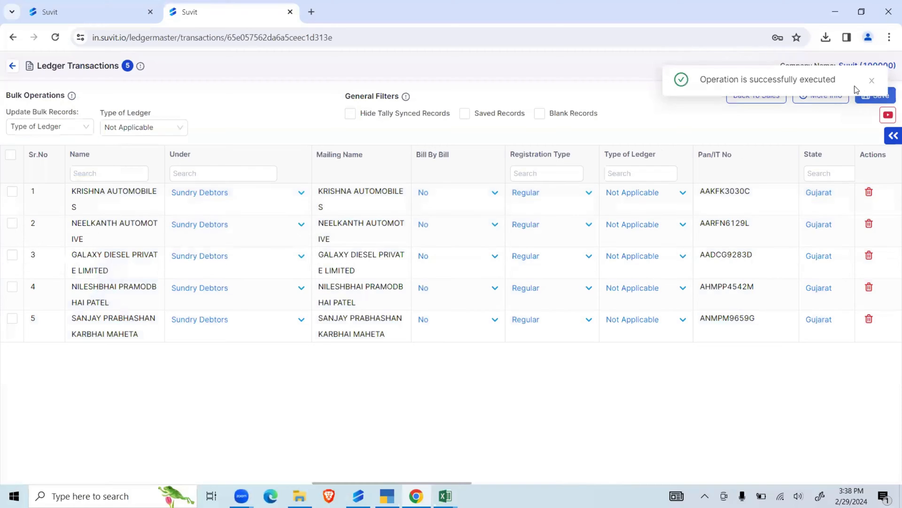
pyautogui.click(872, 81)
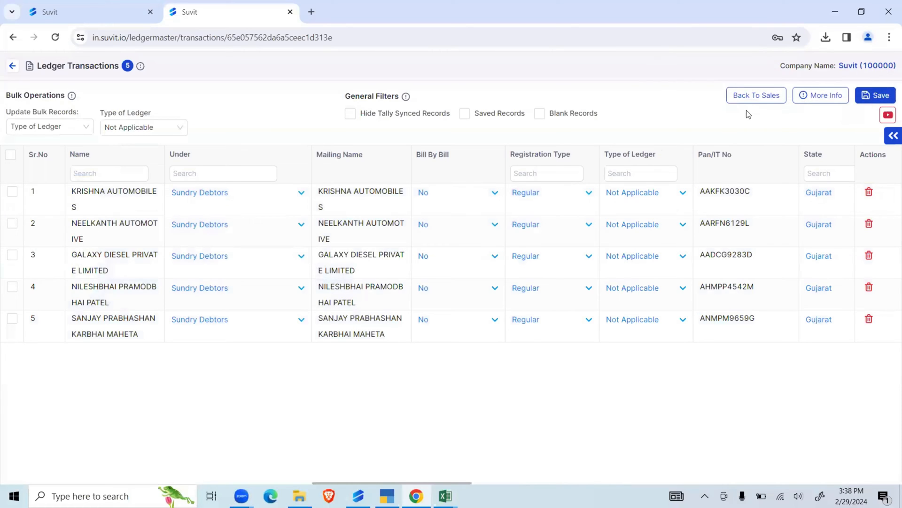
# - Return to the sales transactions and look through the Party A/C Name, Particulars and GST ledger columns
pyautogui.click(749, 96)
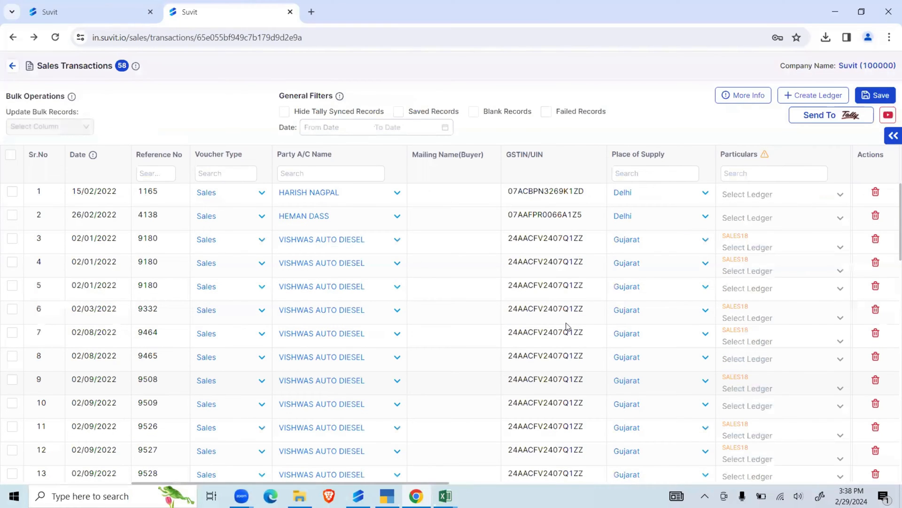
pyautogui.scroll(-15, 369, 291)
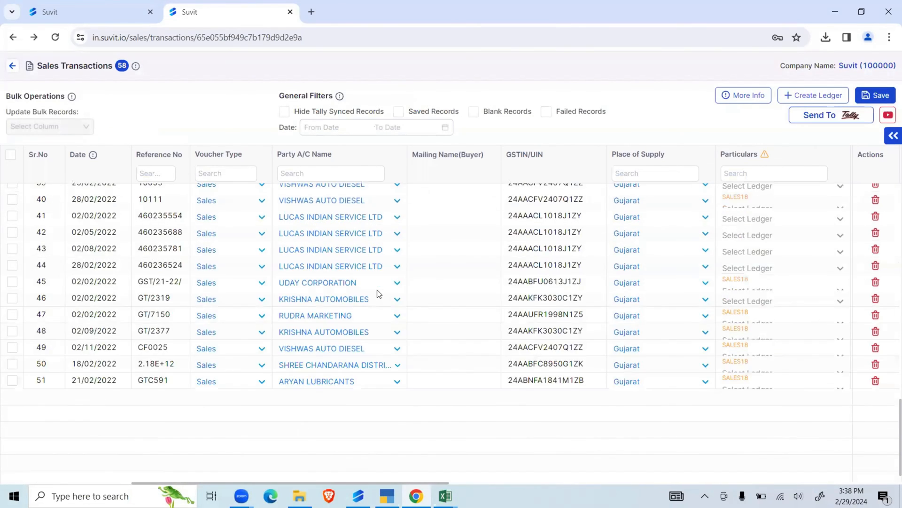
pyautogui.scroll(15, 376, 290)
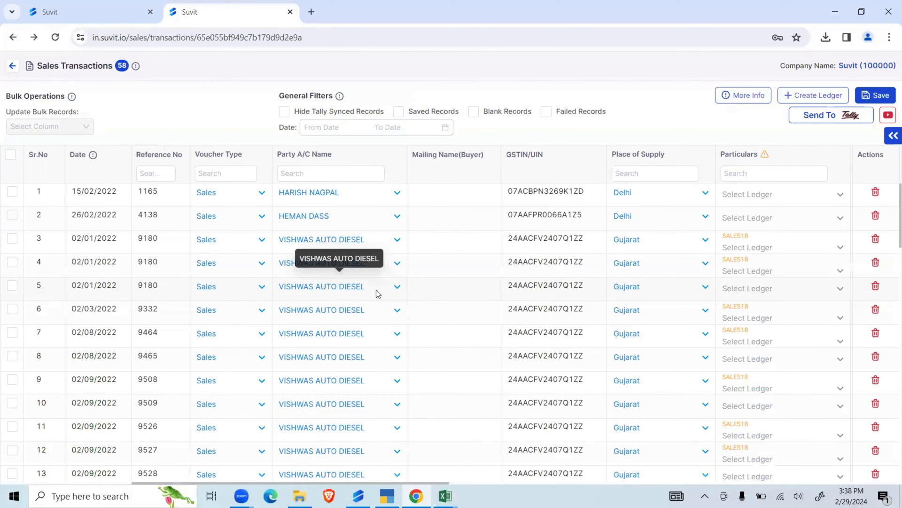
pyautogui.moveTo(419, 484); pyautogui.dragTo(425, 483)
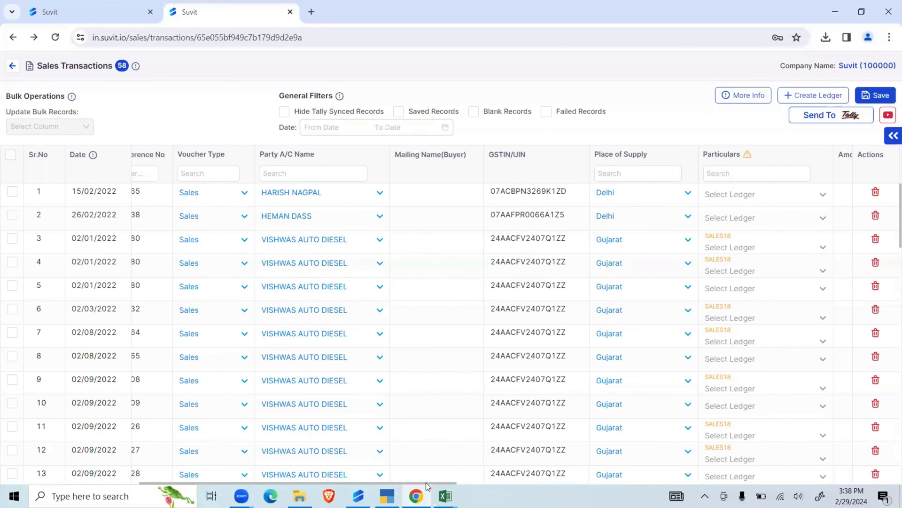
pyautogui.hscroll(9, 539, 477)
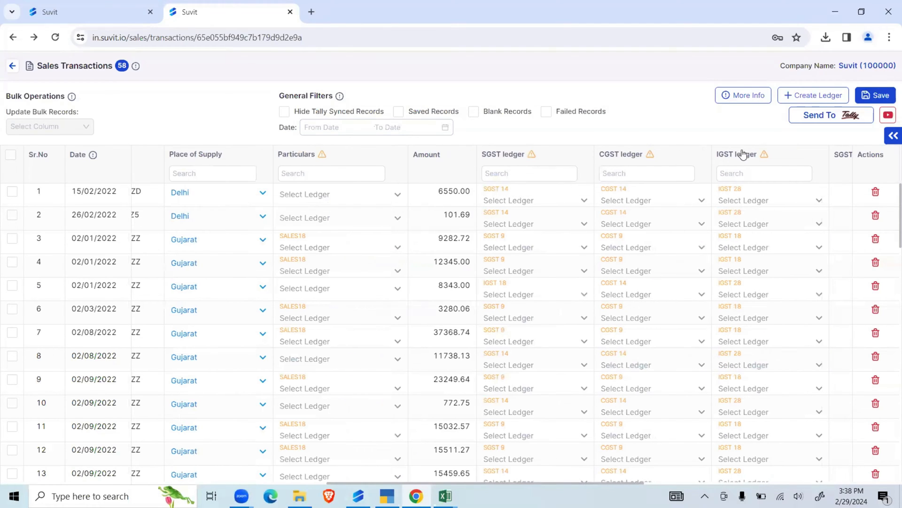
# - Search the SGST ledger options of record 1 for "sgst" without choosing one
pyautogui.click(546, 200)
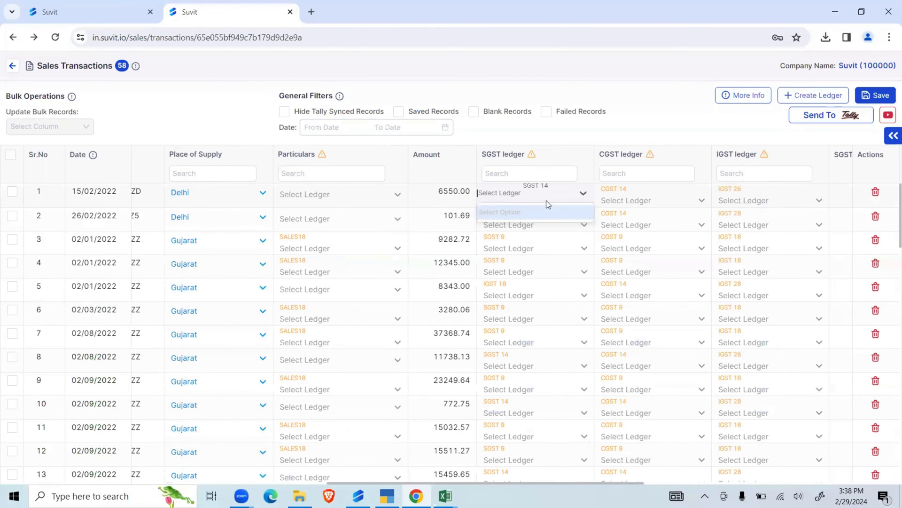
pyautogui.write('sgst')
pyautogui.click(623, 126)
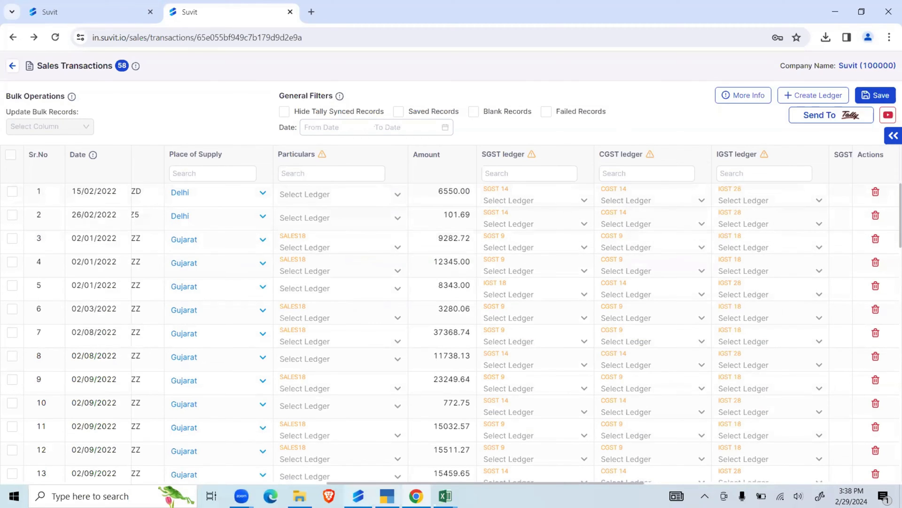
# - Switch to TallyPrime, show the list of ledgers available for alteration, and check it for the SGST ledgers
pyautogui.click(386, 496)
pyautogui.press('a')
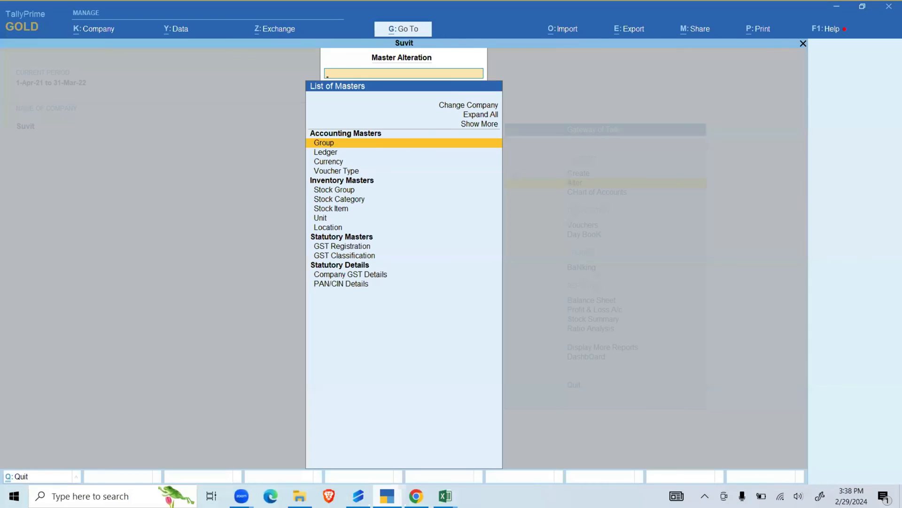
pyautogui.press('Down')
pyautogui.press('Return')
pyautogui.write('Sg')
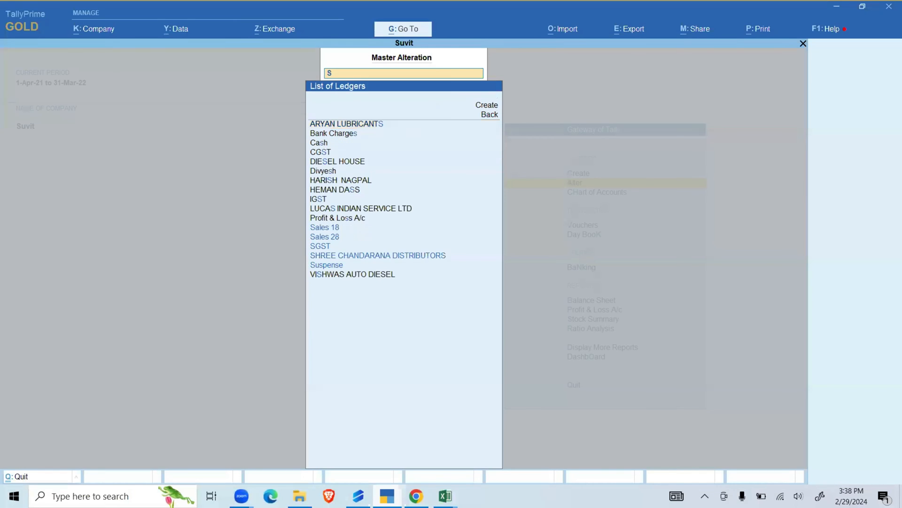
pyautogui.press('BackSpace')
pyautogui.press('BackSpace')
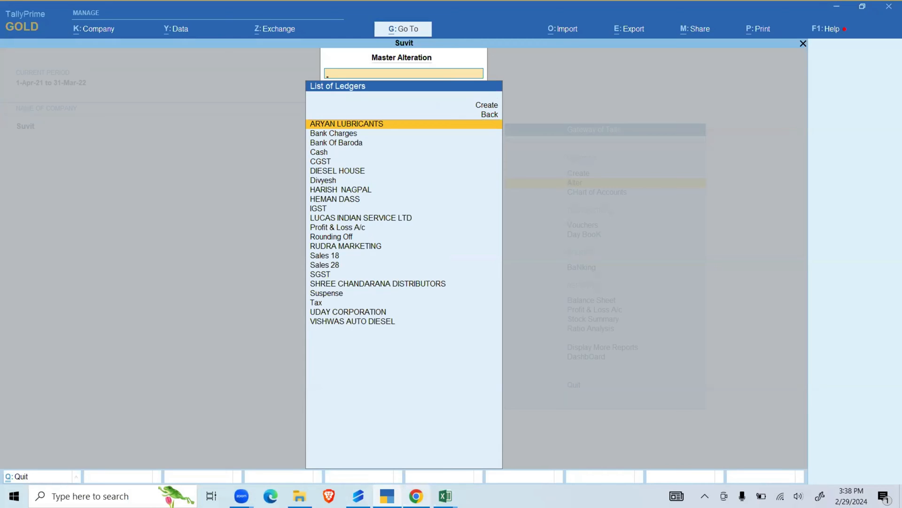
# - Switch back to Suvit in Chrome and recheck the SGST ledger options of record 1 without choosing one
pyautogui.click(416, 496)
pyautogui.click(533, 199)
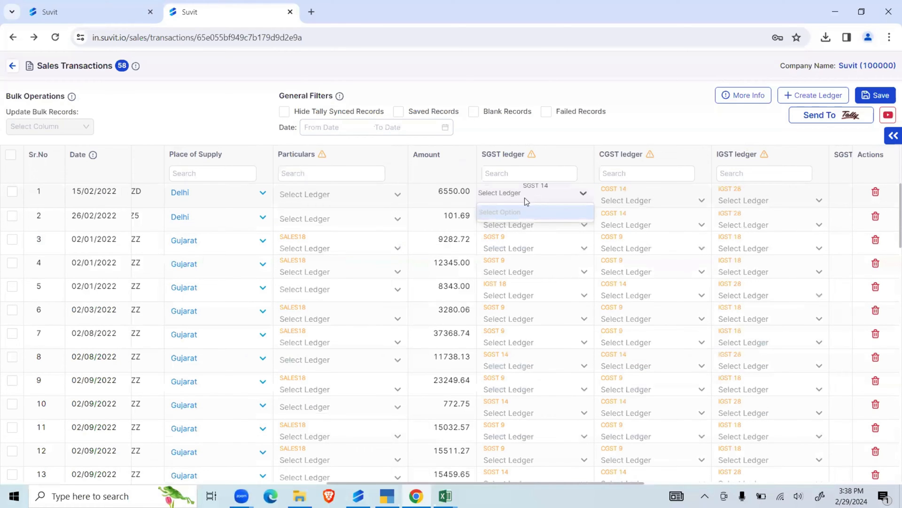
pyautogui.click(492, 132)
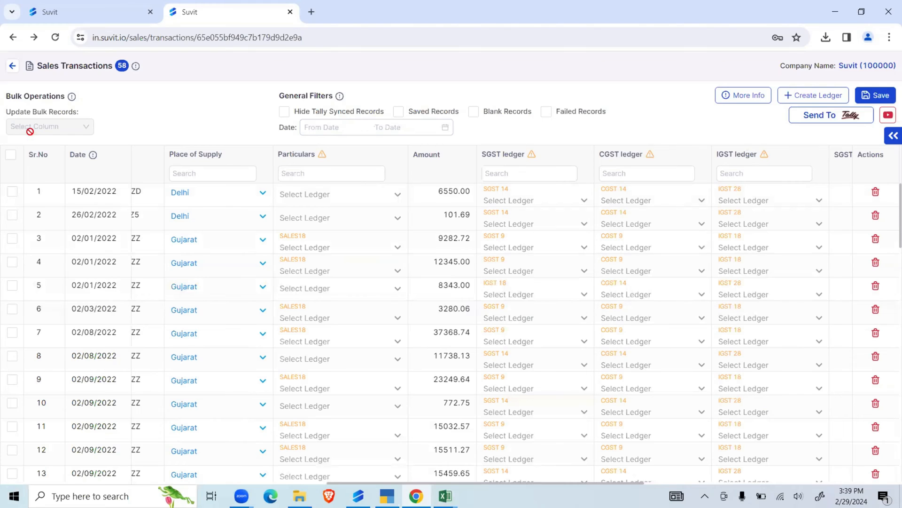
# - Leave the sales transactions for the bulk upload's ledger section, then download the sample ledger Excel file and view it
pyautogui.click(13, 66)
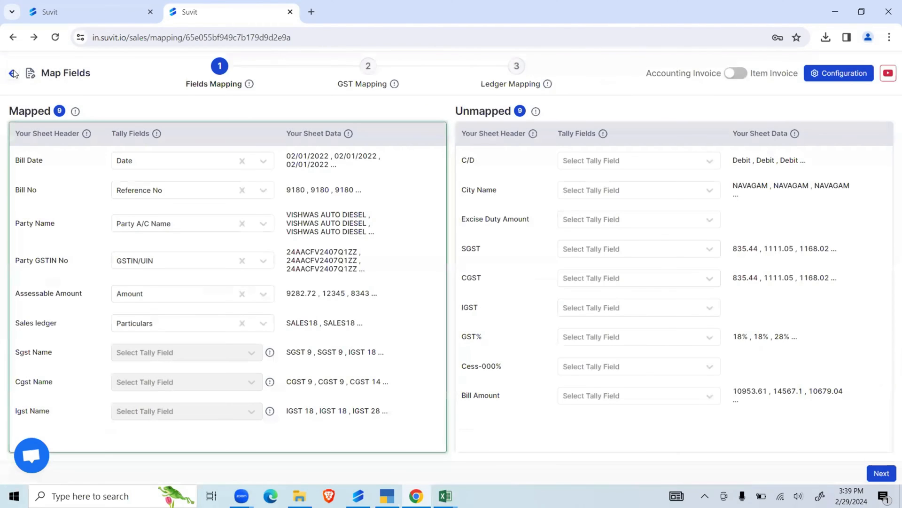
pyautogui.click(13, 74)
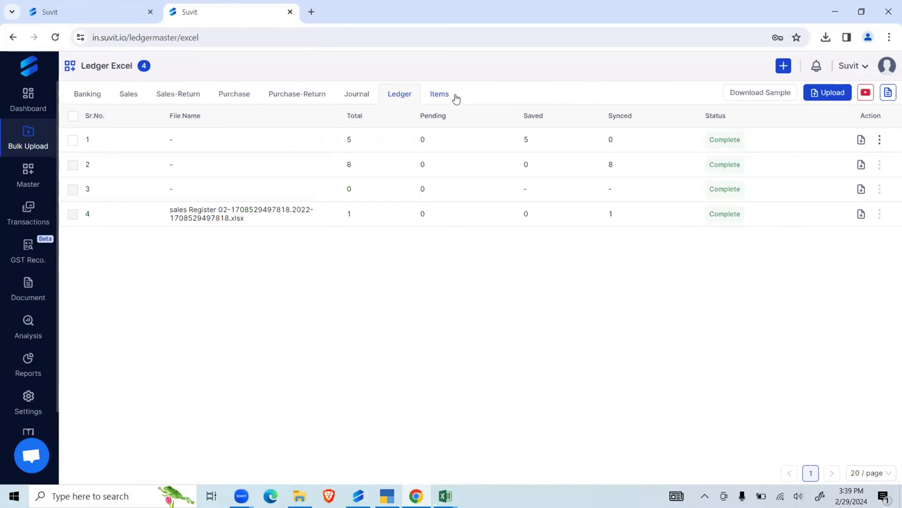
pyautogui.click(758, 93)
pyautogui.click(736, 70)
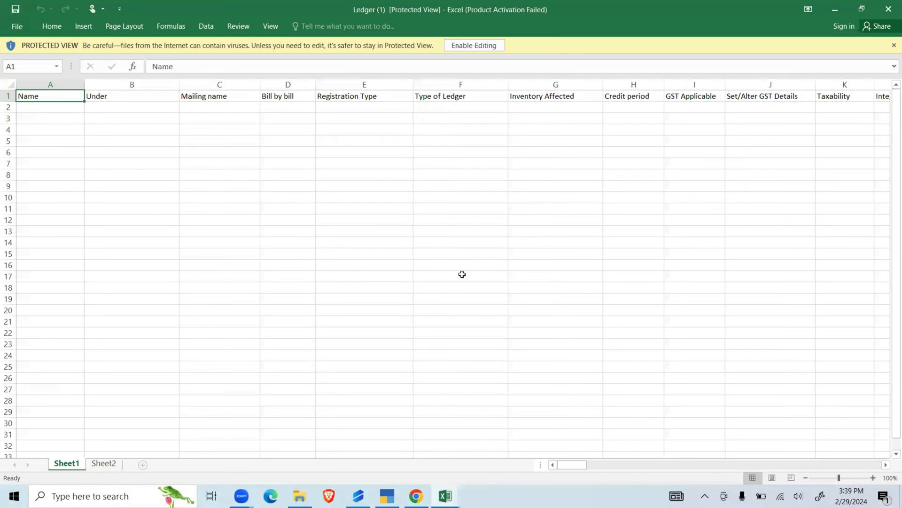
pyautogui.doubleClick(143, 9)
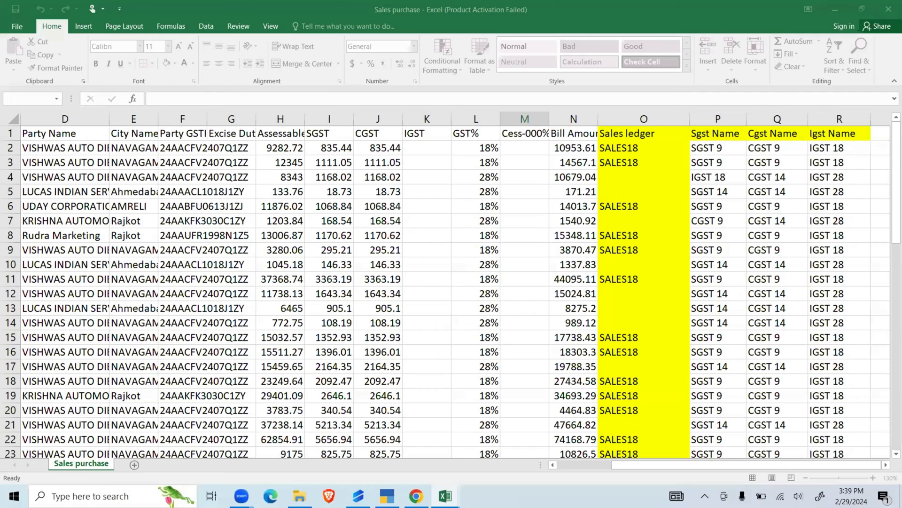
pyautogui.hotkey('alt', 'Tab')
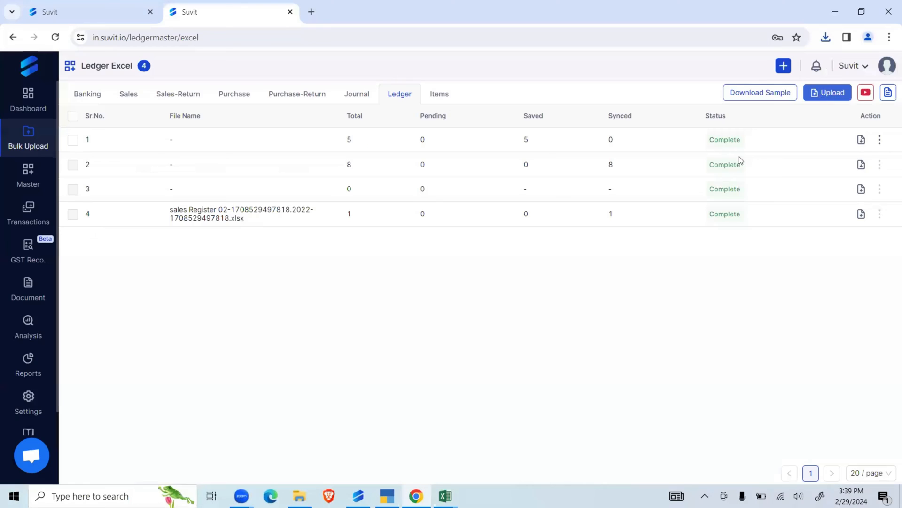
# - Upload the Sales Excel file from the inner Master Data folder as a ledger file
pyautogui.click(827, 92)
pyautogui.click(461, 199)
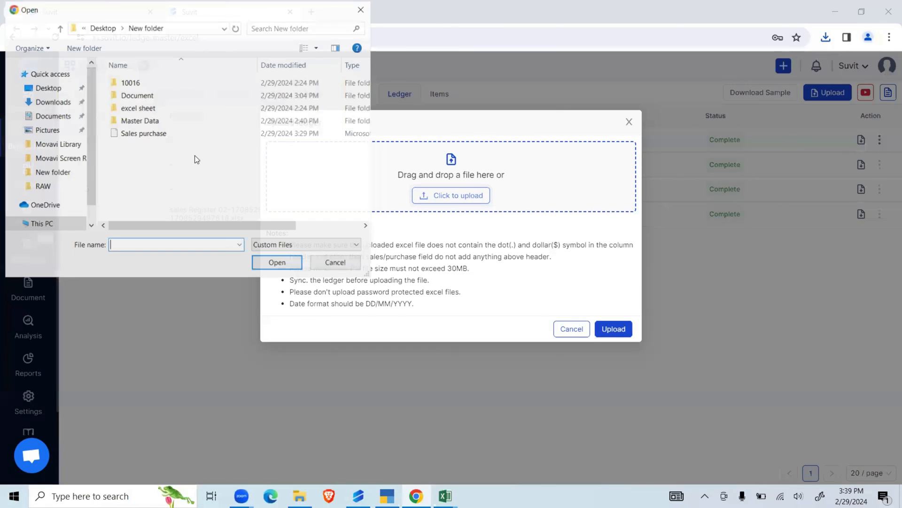
pyautogui.doubleClick(168, 121)
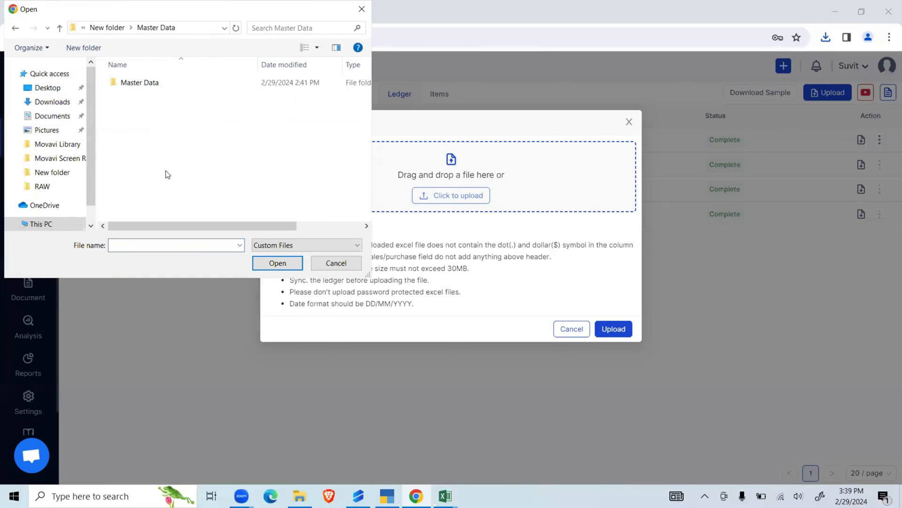
pyautogui.doubleClick(166, 88)
pyautogui.click(152, 119)
pyautogui.click(270, 263)
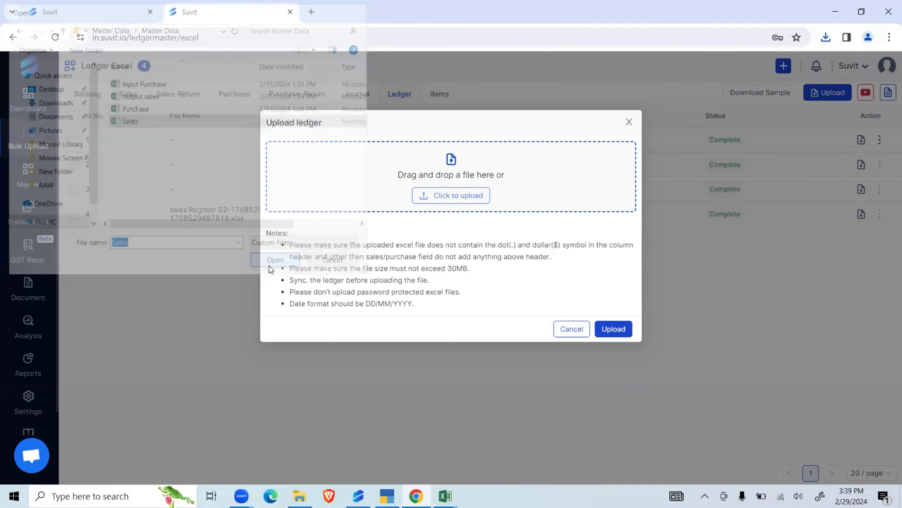
pyautogui.click(607, 341)
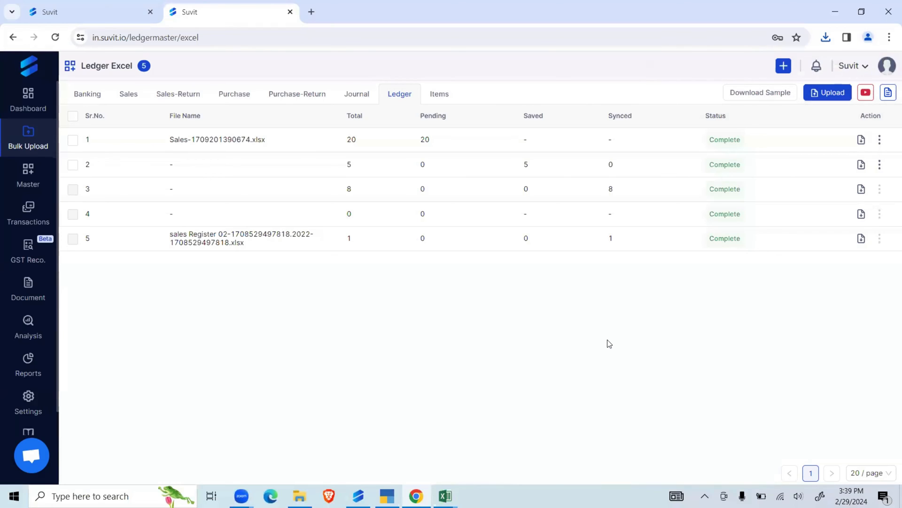
# - Start field mapping for the uploaded Sales ledger file and map the Name header to the Tally field Name
pyautogui.click(711, 144)
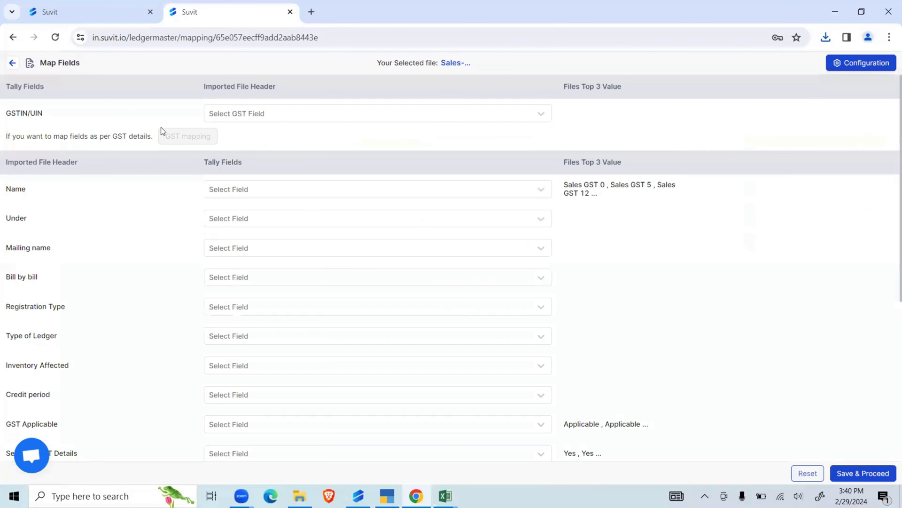
pyautogui.scroll(-1, 601, 103)
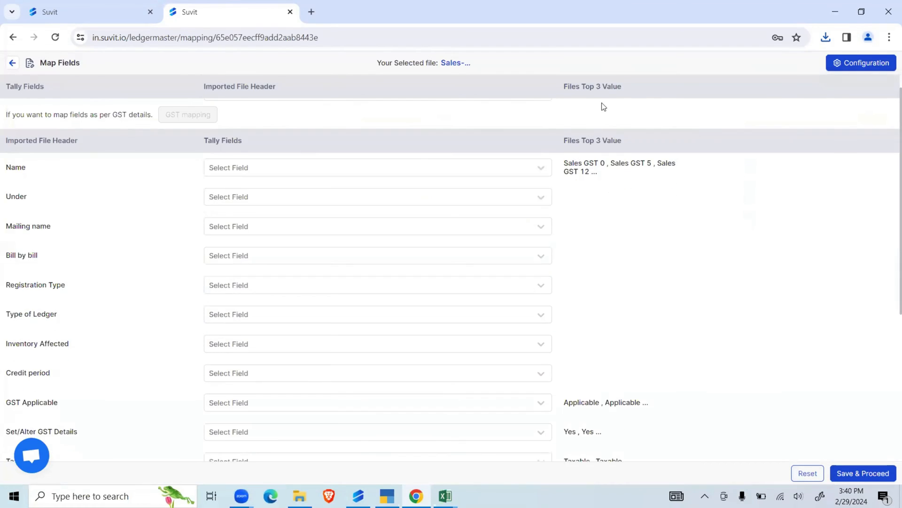
pyautogui.click(215, 130)
pyautogui.click(241, 156)
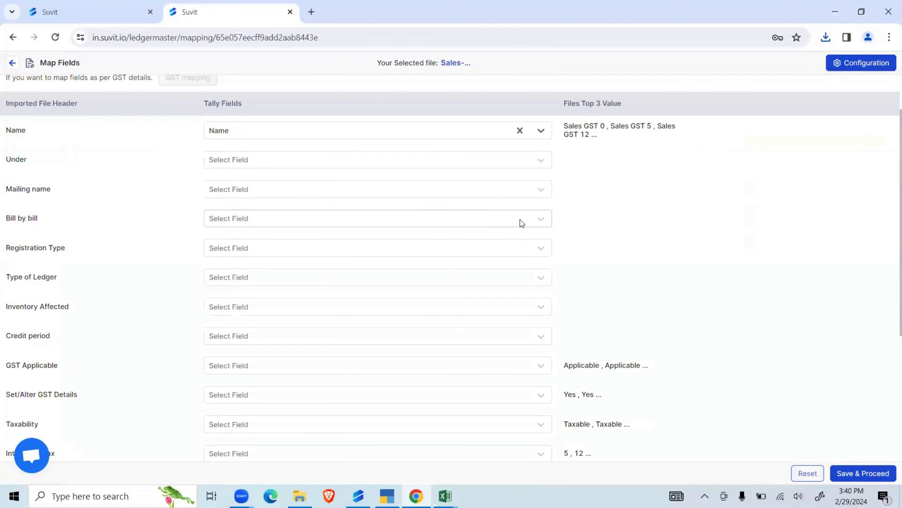
# - Map the GST Applicable header to the Tally field GST Applicable
pyautogui.scroll(-3, 564, 212)
pyautogui.click(237, 189)
pyautogui.scroll(-3, 265, 247)
pyautogui.scroll(2, 262, 262)
pyautogui.scroll(2, 266, 235)
pyautogui.scroll(-5, 266, 234)
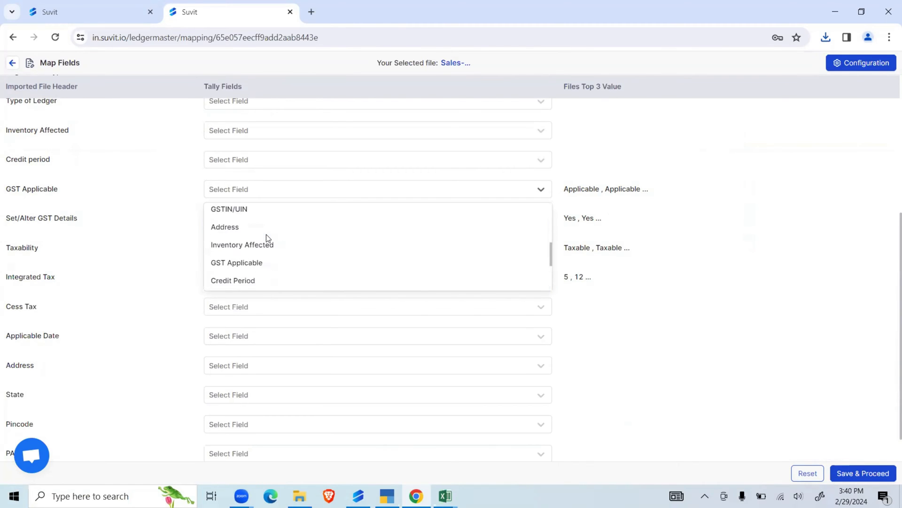
pyautogui.click(269, 233)
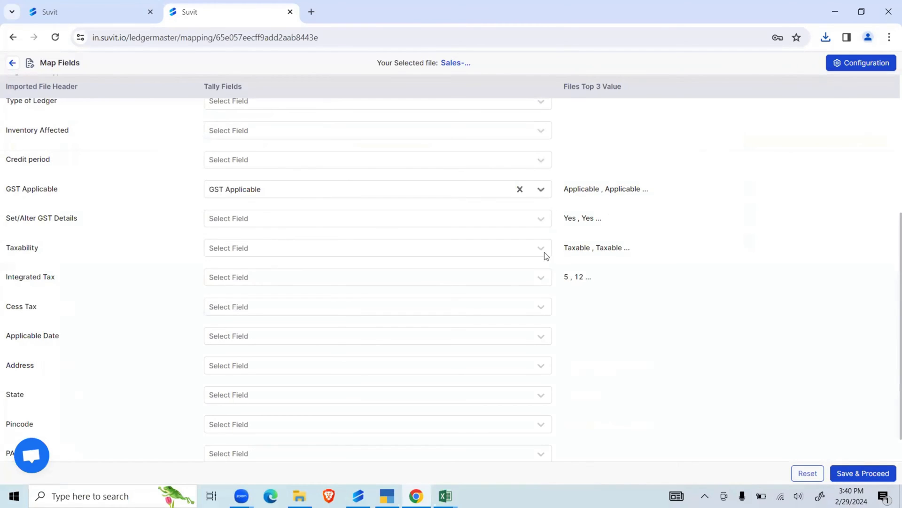
# - Map the Set/Alter GST Details header to the Tally field Set/Alter GST Details
pyautogui.click(339, 220)
pyautogui.scroll(-5, 289, 291)
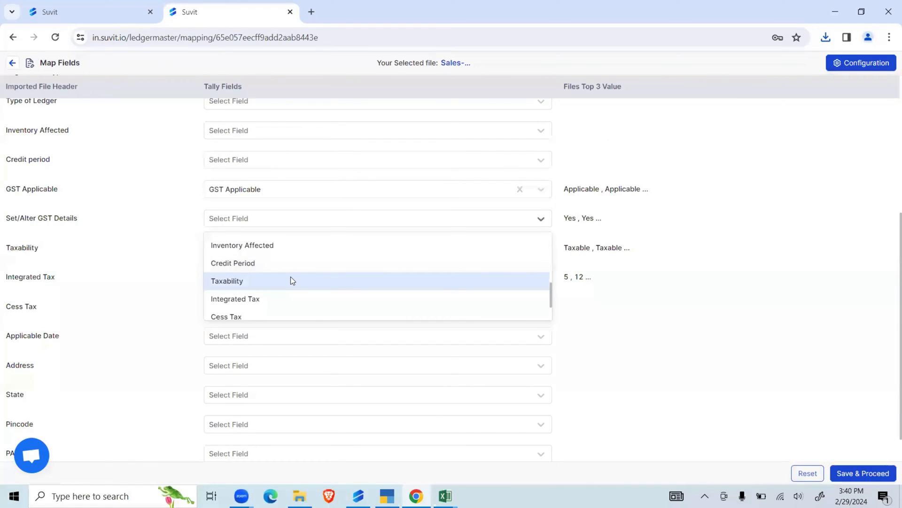
pyautogui.scroll(-2, 292, 280)
pyautogui.click(298, 310)
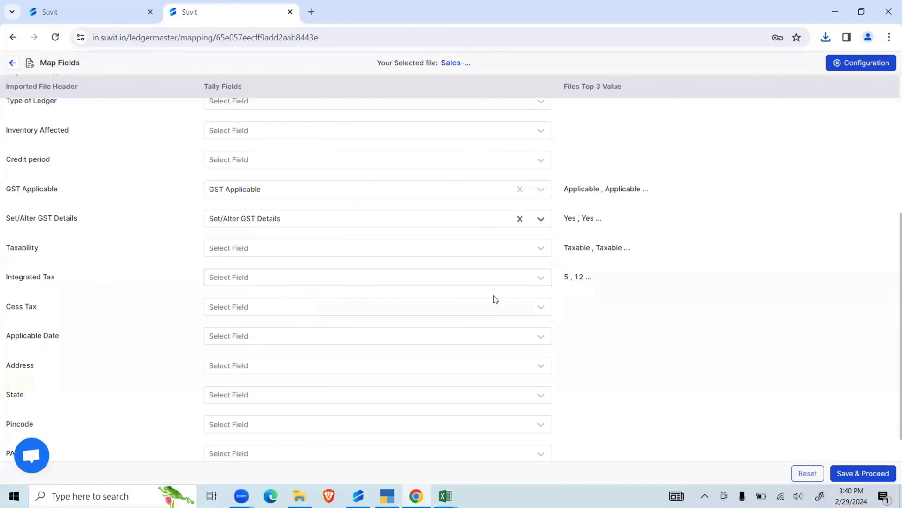
# - Map the Integrated Tax and Taxability headers to the Tally fields of the same names
pyautogui.click(235, 278)
pyautogui.scroll(-5, 249, 316)
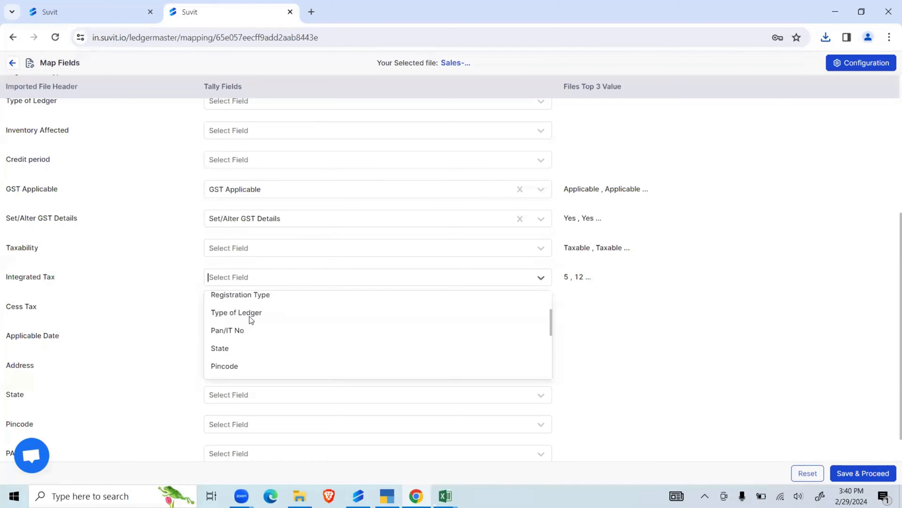
pyautogui.press('Return')
pyautogui.click(313, 249)
pyautogui.scroll(-5, 283, 318)
pyautogui.click(288, 304)
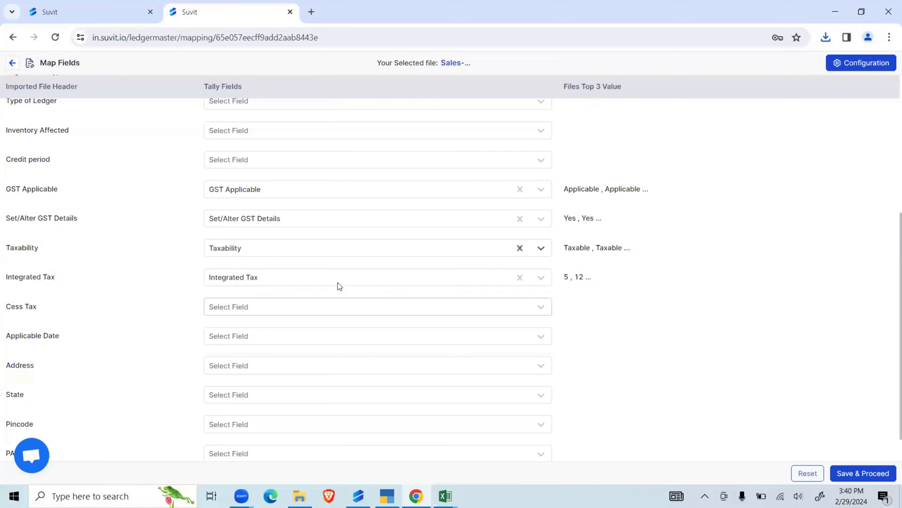
# - Save the field mapping, proceed to the ledger transactions, and download the file of failed ledger entries
pyautogui.scroll(-1, 793, 325)
pyautogui.scroll(5, 778, 324)
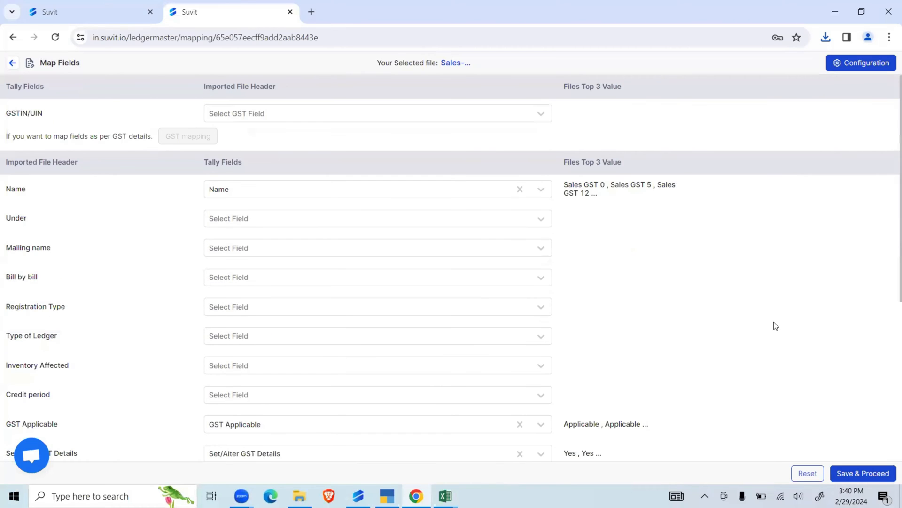
pyautogui.click(853, 473)
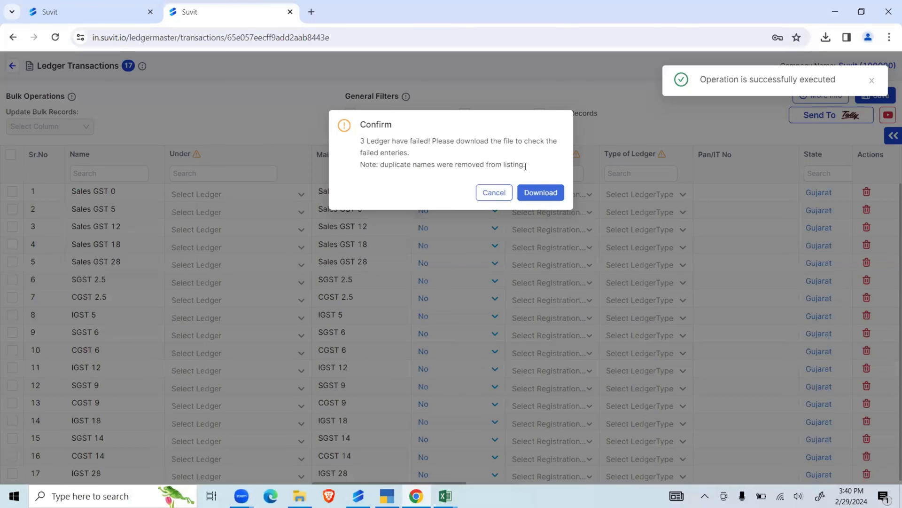
pyautogui.tripleClick(525, 167)
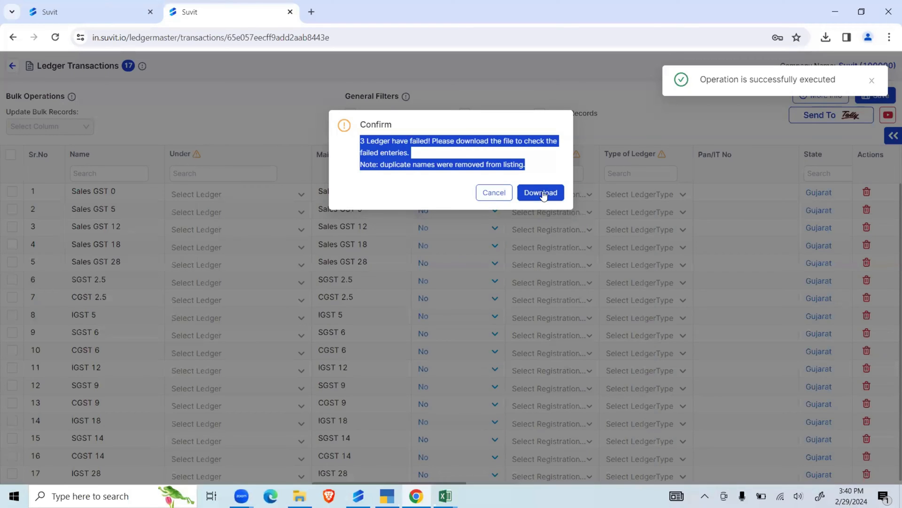
pyautogui.click(543, 194)
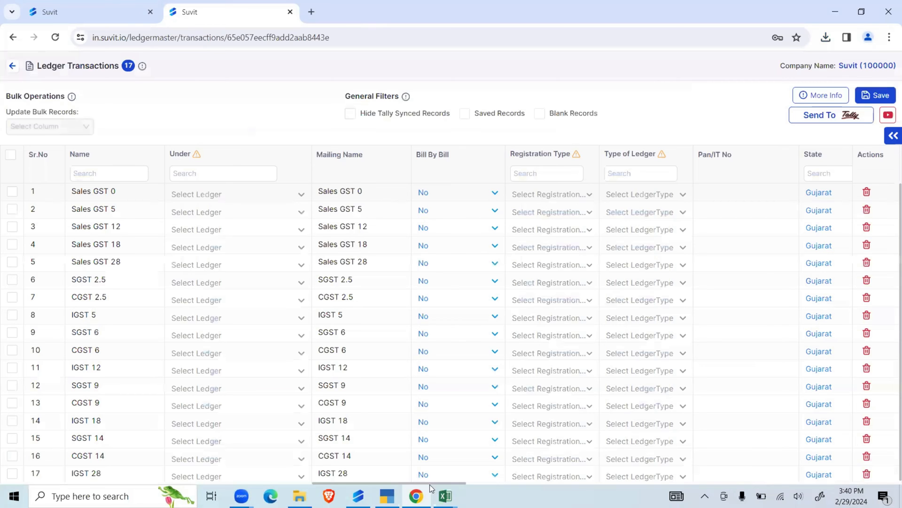
# - Examine the remaining columns of the imported ledgers, including Inventory Affected and GST Applicable, and the full list of ledger names
pyautogui.moveTo(438, 482); pyautogui.dragTo(643, 483)
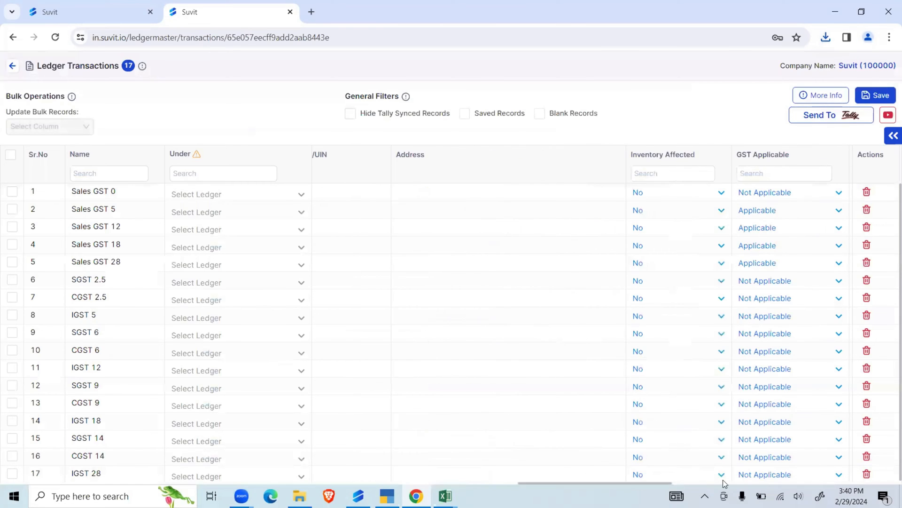
pyautogui.moveTo(724, 483); pyautogui.dragTo(805, 482)
pyautogui.moveTo(743, 478); pyautogui.dragTo(354, 473)
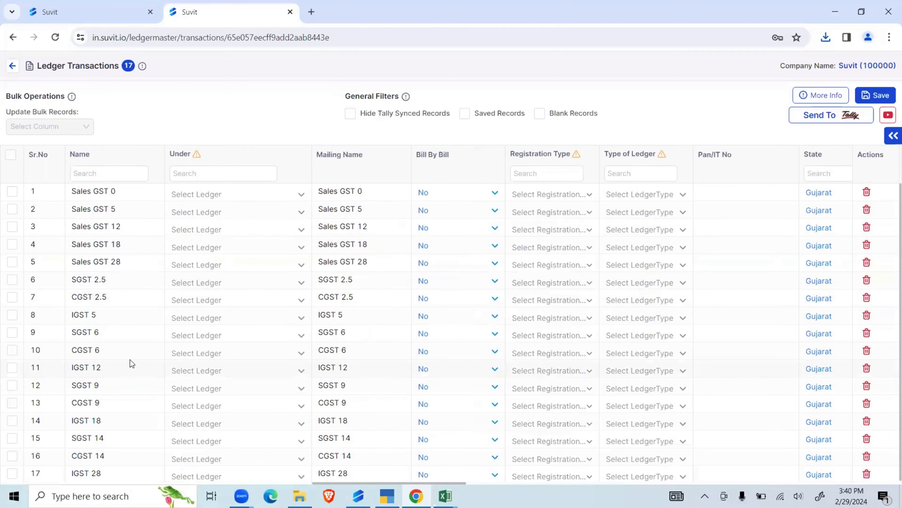
pyautogui.click(10, 154)
pyautogui.click(10, 155)
pyautogui.scroll(-1, 151, 292)
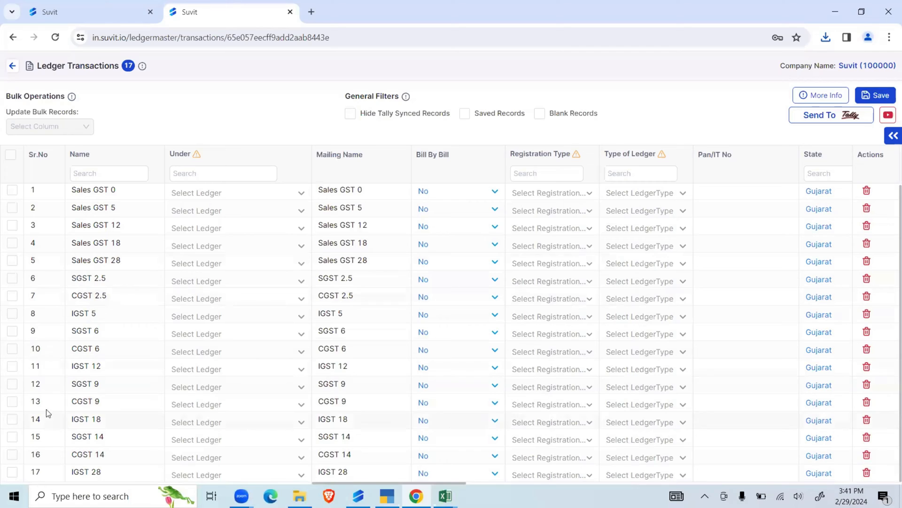
# - Bulk-update the SGST 9, CGST 9, IGST 18, SGST 14, CGST 14 and IGST 28 ledgers to be under Duties & Taxes, and save
pyautogui.click(15, 382)
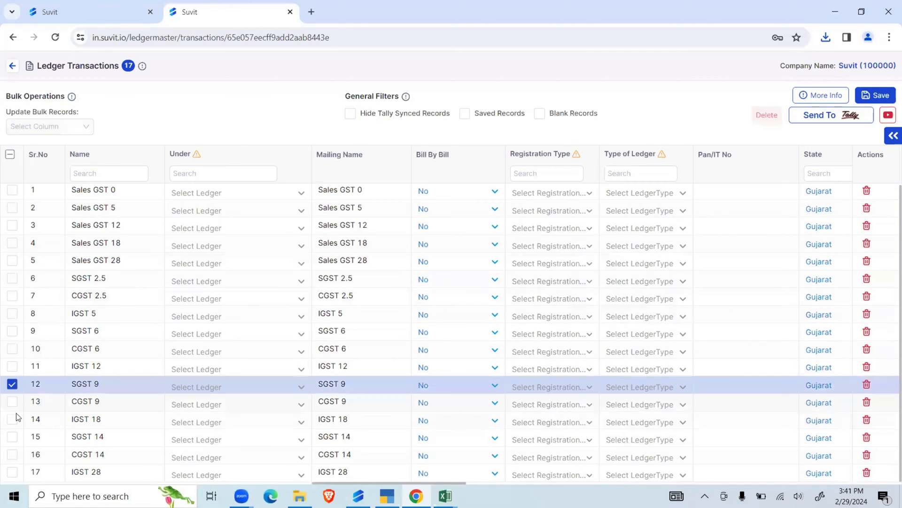
pyautogui.click(15, 403)
pyautogui.click(12, 420)
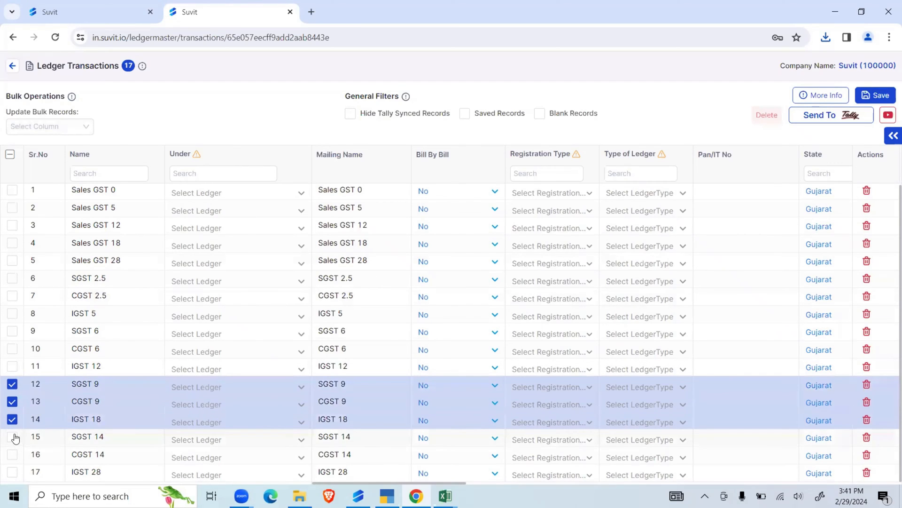
pyautogui.click(12, 437)
pyautogui.click(12, 454)
pyautogui.click(14, 471)
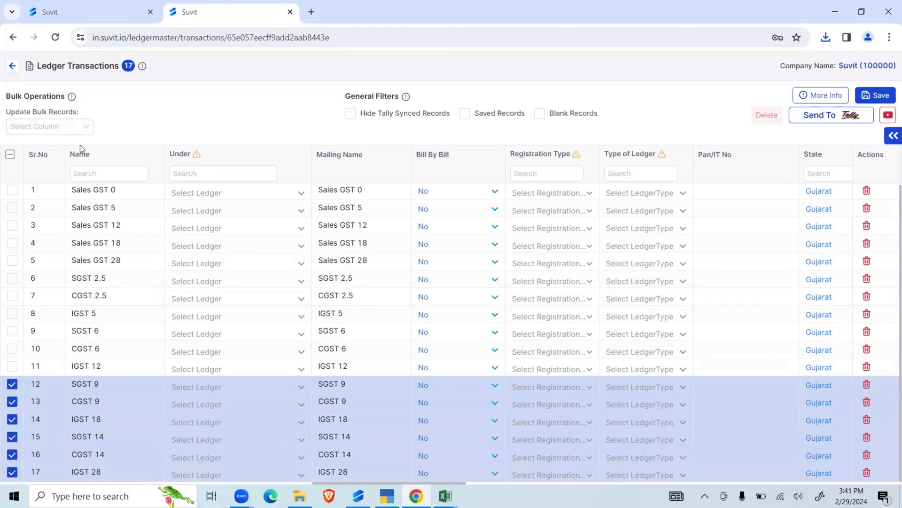
pyautogui.click(59, 127)
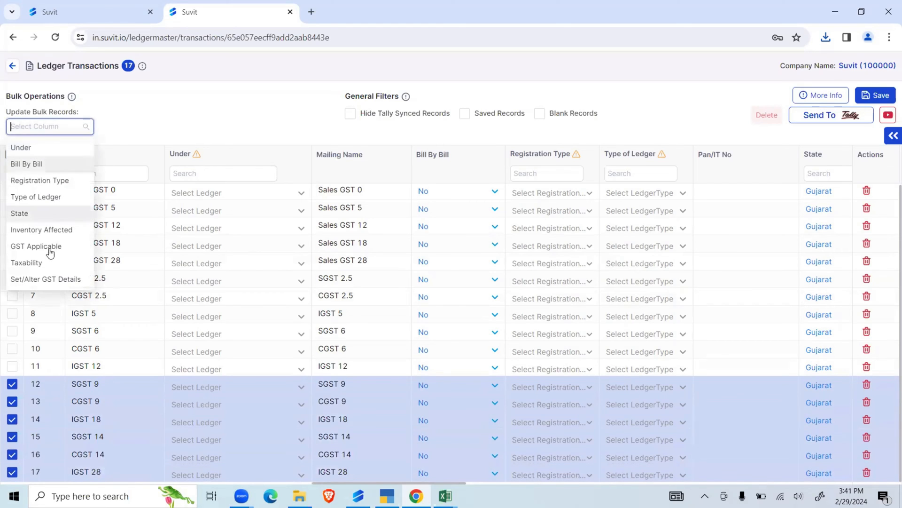
pyautogui.click(40, 147)
pyautogui.click(138, 128)
pyautogui.write('dut')
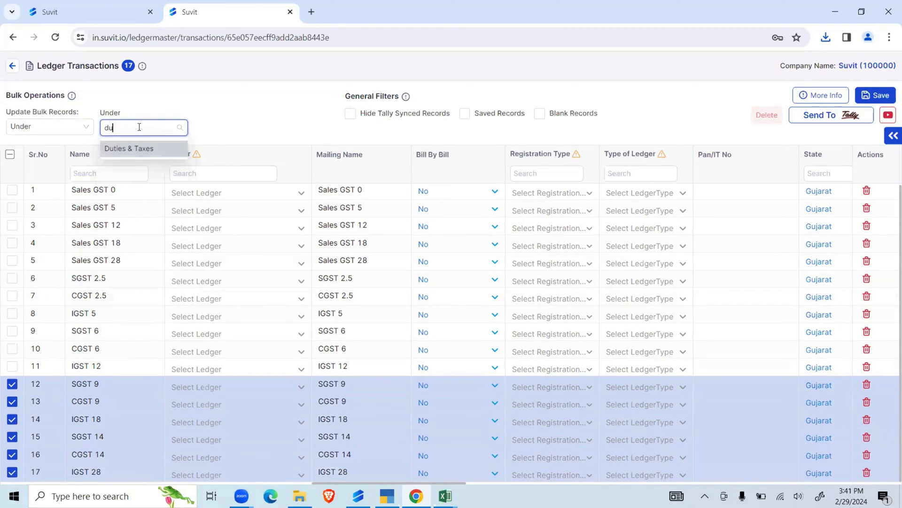
pyautogui.click(136, 150)
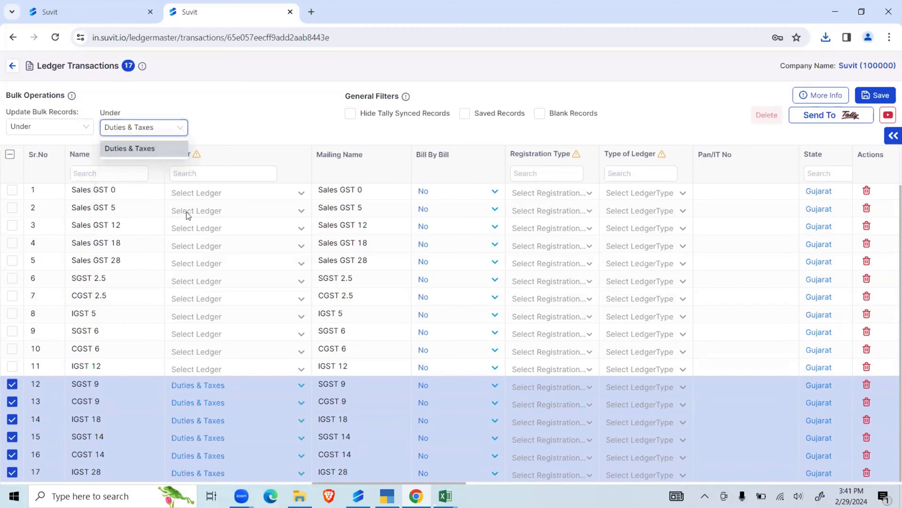
pyautogui.click(865, 93)
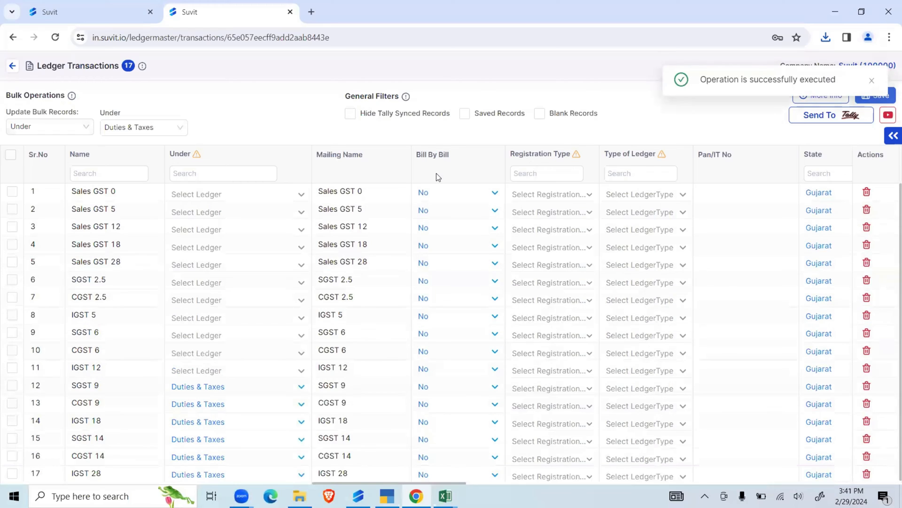
# - Send the SGST 9, CGST 9, IGST 18, SGST 14, CGST 14 and IGST 28 ledgers to Tally and dismiss the completion message
pyautogui.click(828, 115)
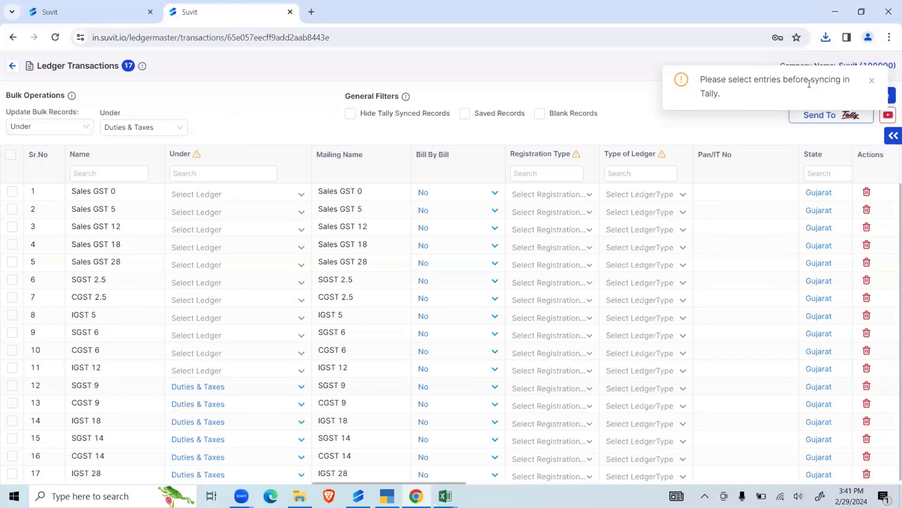
pyautogui.moveTo(727, 96); pyautogui.dragTo(702, 81)
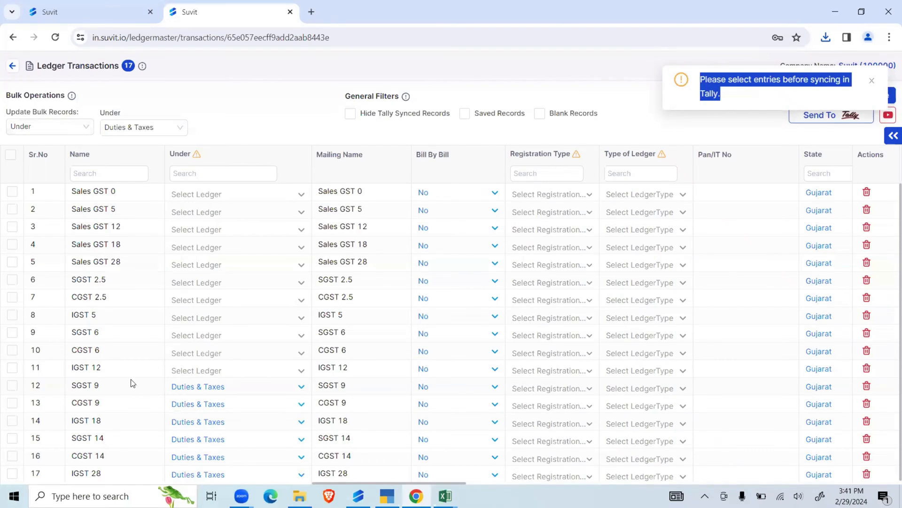
pyautogui.click(12, 385)
pyautogui.click(12, 403)
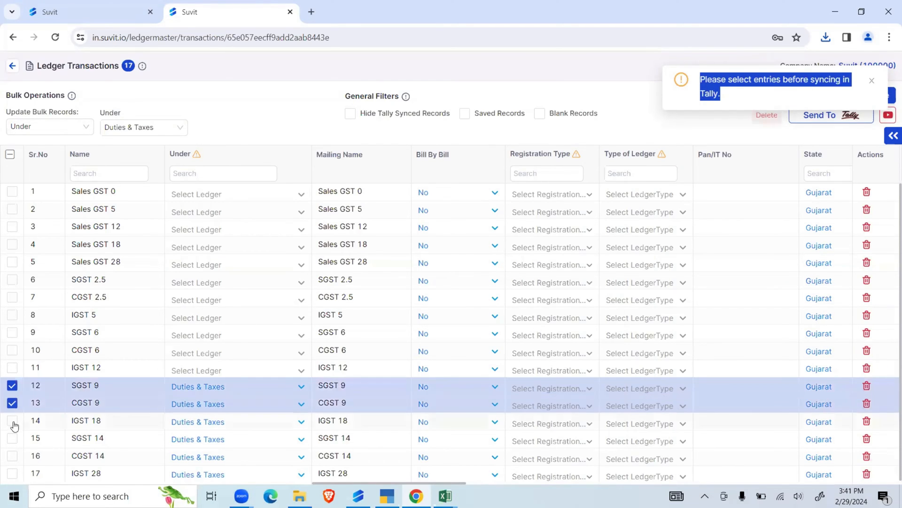
pyautogui.click(12, 420)
pyautogui.click(12, 438)
pyautogui.click(13, 456)
pyautogui.click(14, 475)
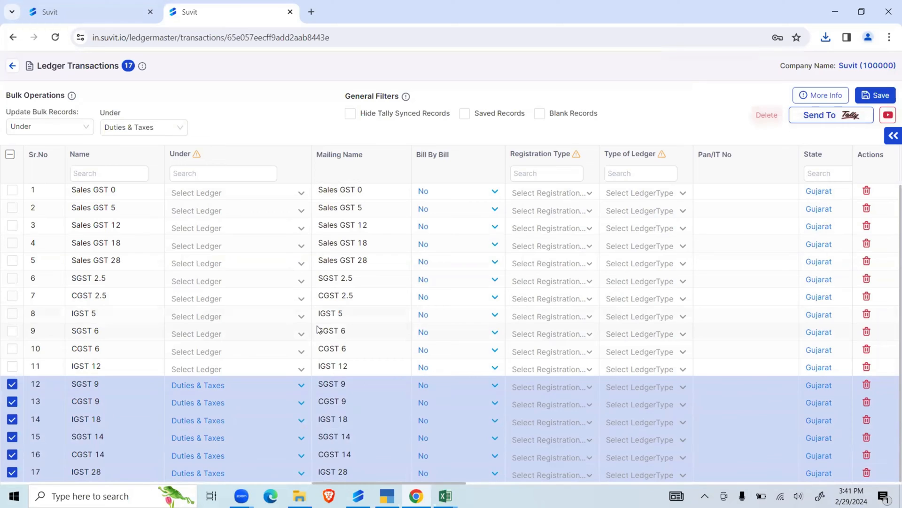
pyautogui.scroll(1, 44, 403)
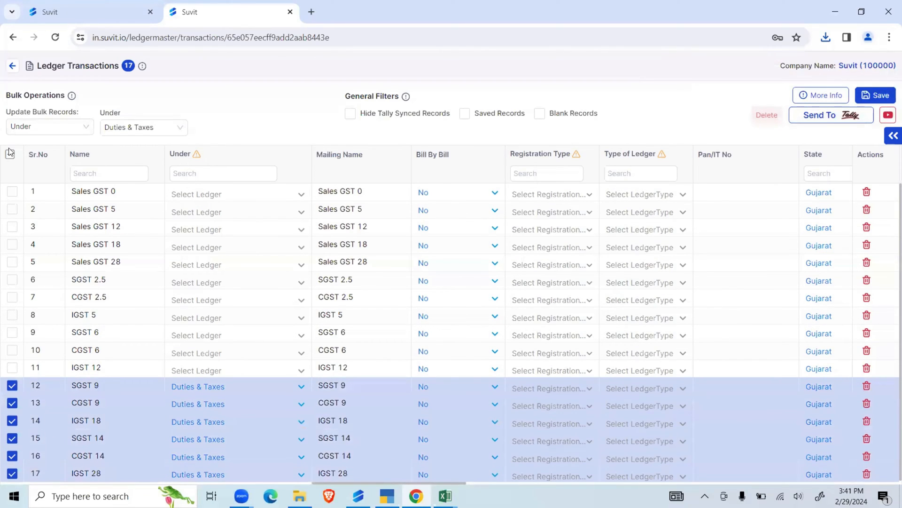
pyautogui.click(828, 120)
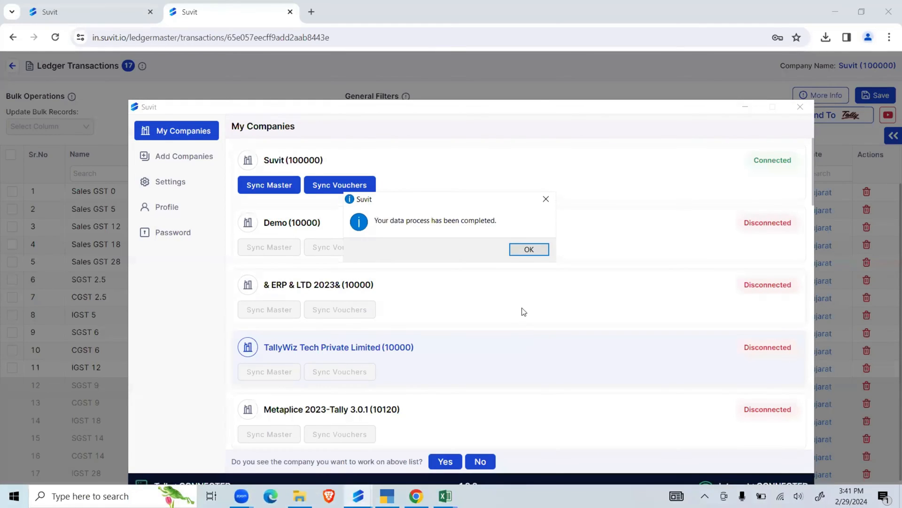
pyautogui.click(523, 249)
# - Switch to TallyPrime, check the list of ledgers under Master Alteration, and return to the Gateway of Tally
pyautogui.click(387, 496)
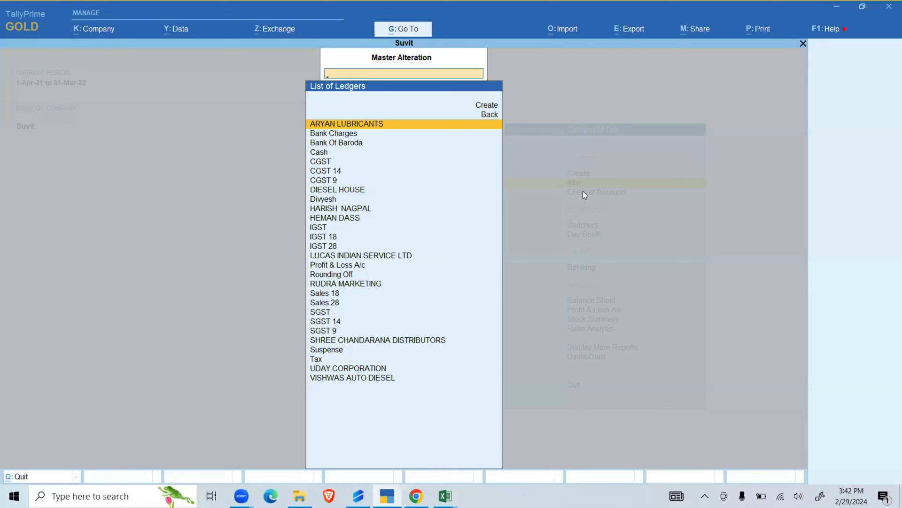
pyautogui.press('Escape')
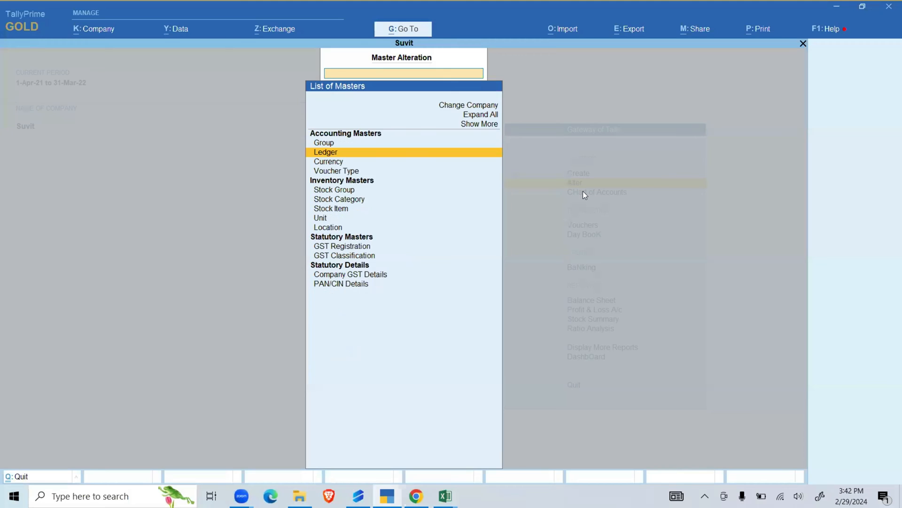
pyautogui.press('Escape')
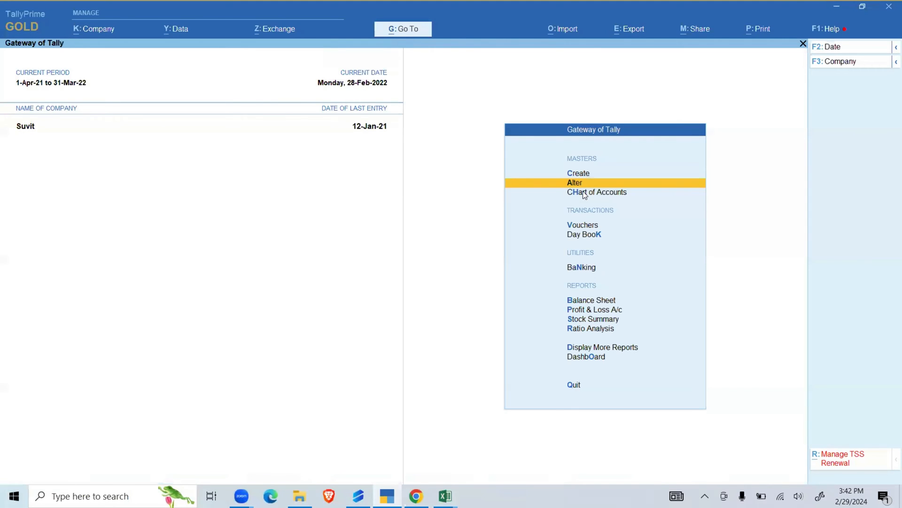
# - Switch back to Suvit in the browser, close the Tally sync progress dialog, and return from the ledger mapping to the sales transactions
pyautogui.click(422, 494)
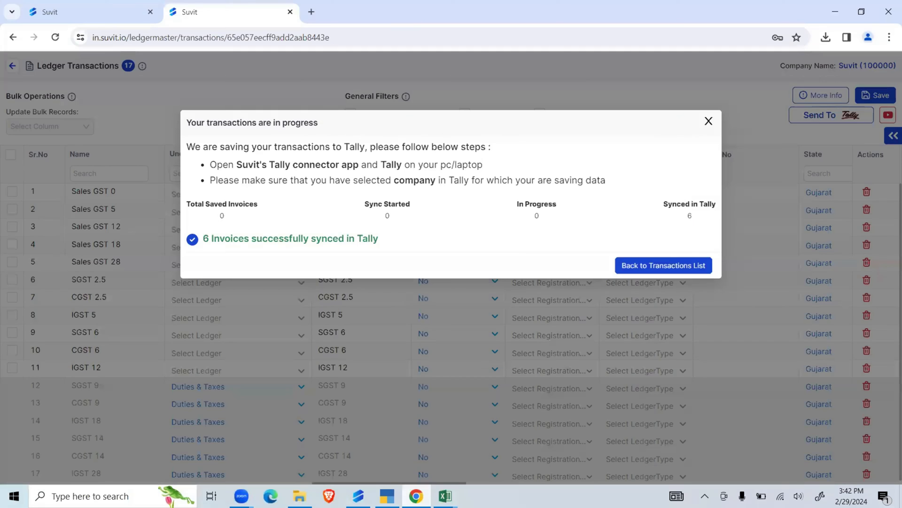
pyautogui.click(708, 121)
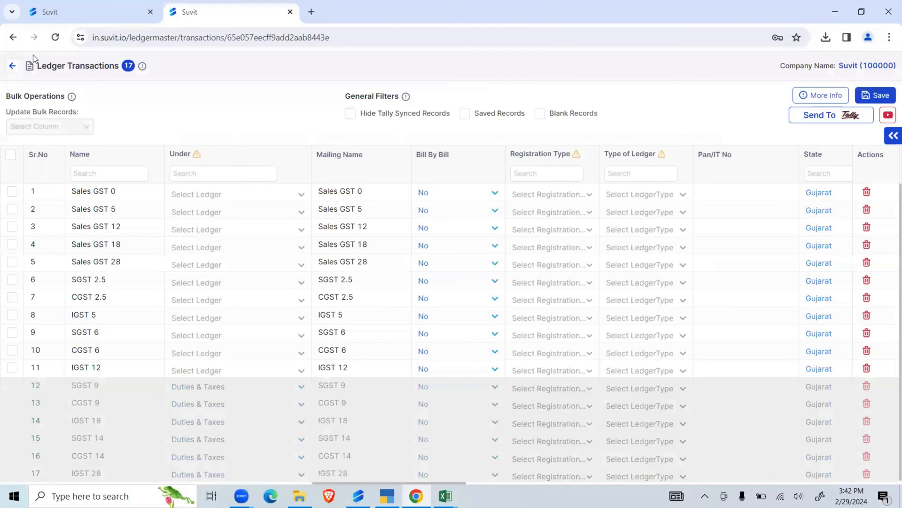
pyautogui.click(14, 66)
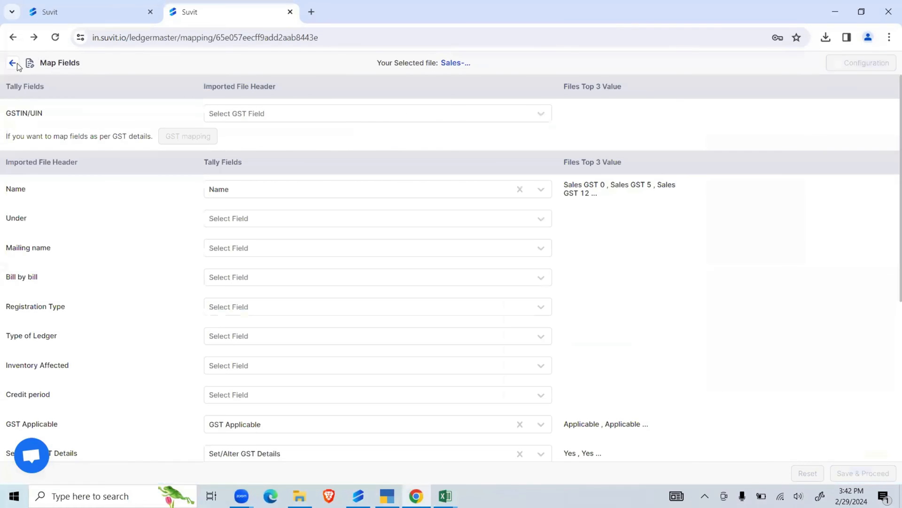
pyautogui.click(12, 63)
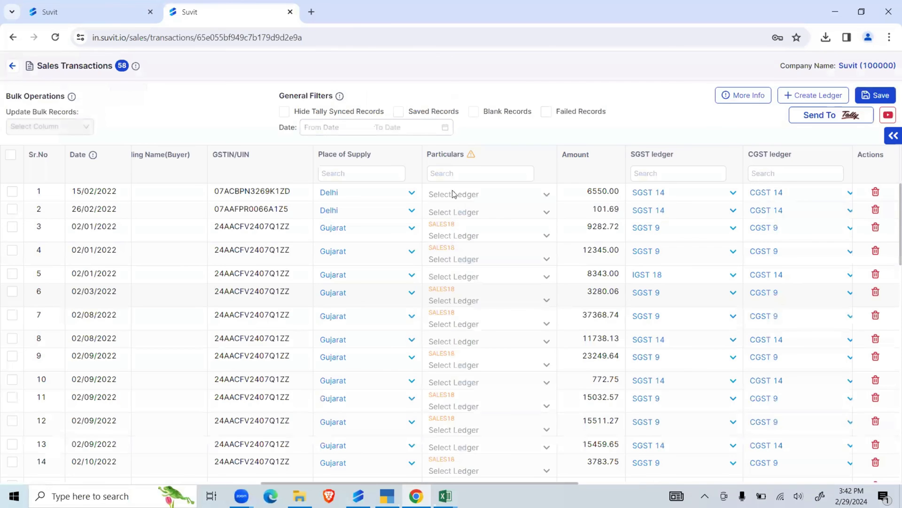
# - Filter the sales transactions by 18 in the Particulars column
pyautogui.hscroll(6, 453, 194)
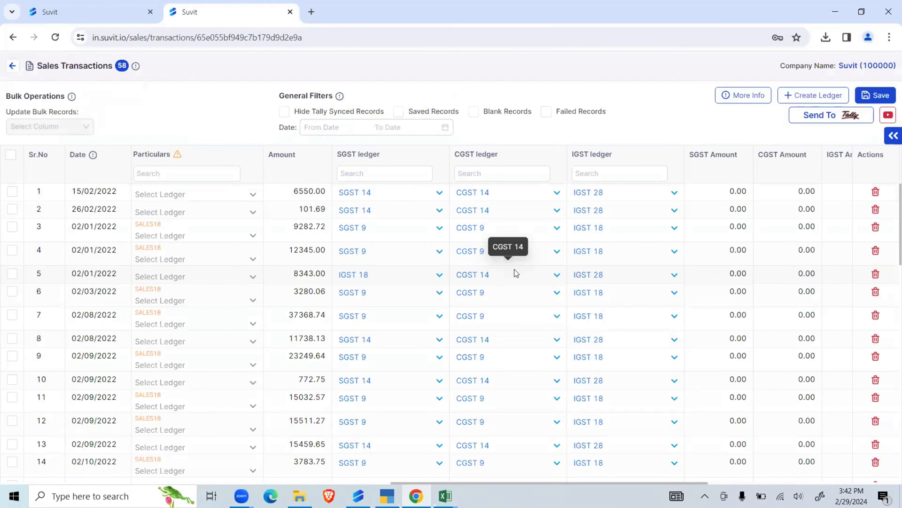
pyautogui.moveTo(176, 156)
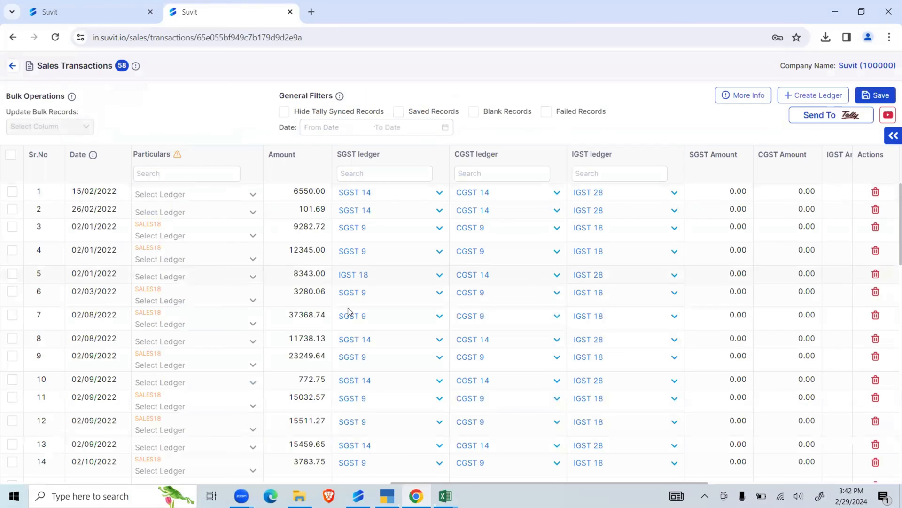
pyautogui.hscroll(-3, 513, 321)
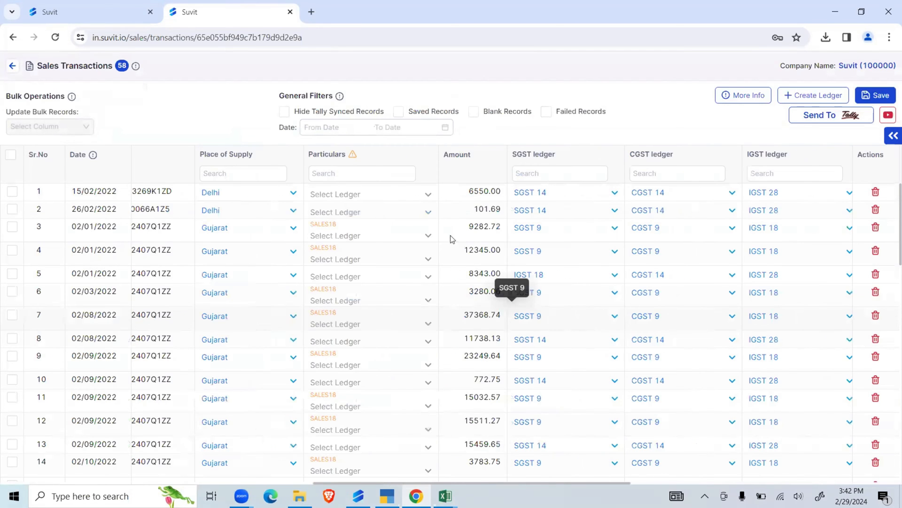
pyautogui.hscroll(-1, 462, 251)
pyautogui.click(413, 155)
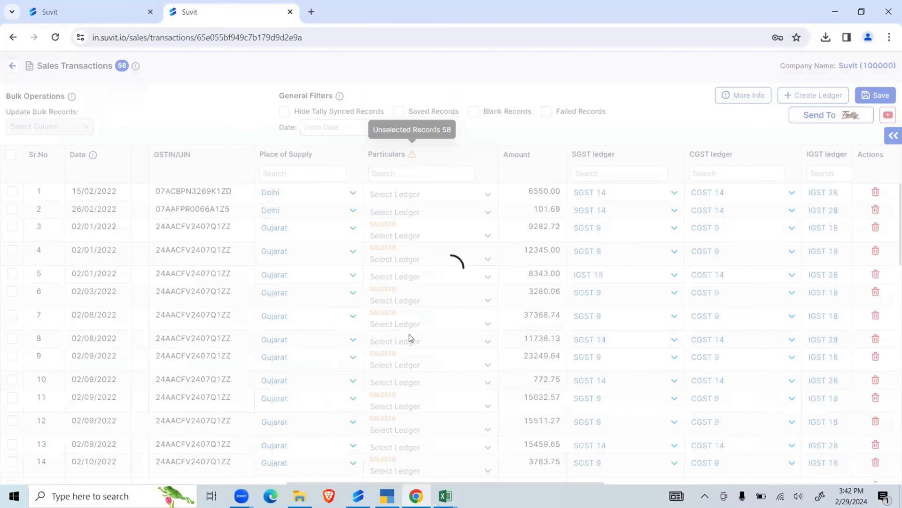
pyautogui.click(405, 172)
pyautogui.write('18')
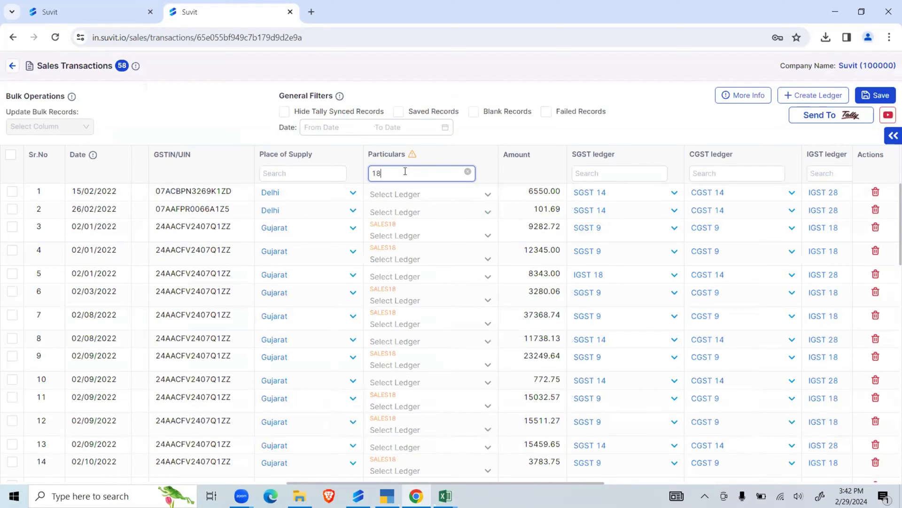
# - Bulk-update the Particulars of all filtered transactions to the Sales 18 ledger, and clear the selection and the Particulars filter
pyautogui.click(11, 154)
pyautogui.click(34, 126)
pyautogui.click(51, 197)
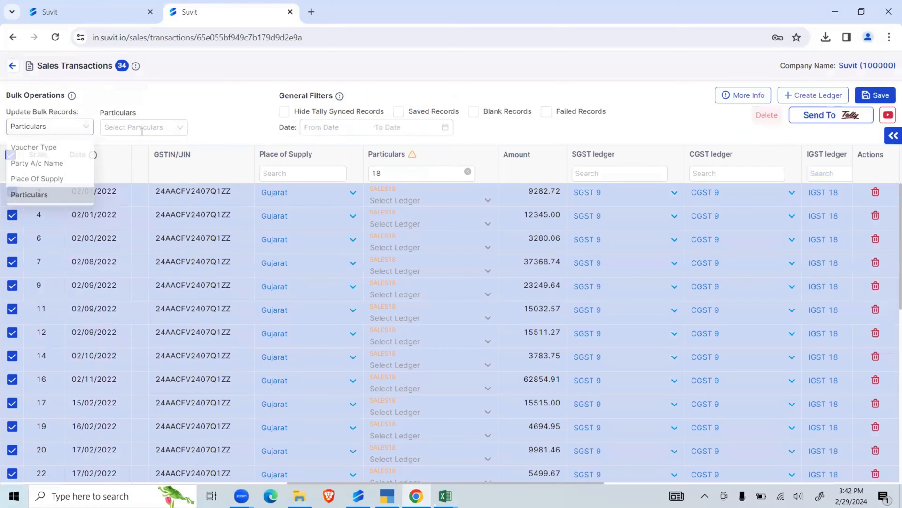
pyautogui.click(142, 130)
pyautogui.write('18')
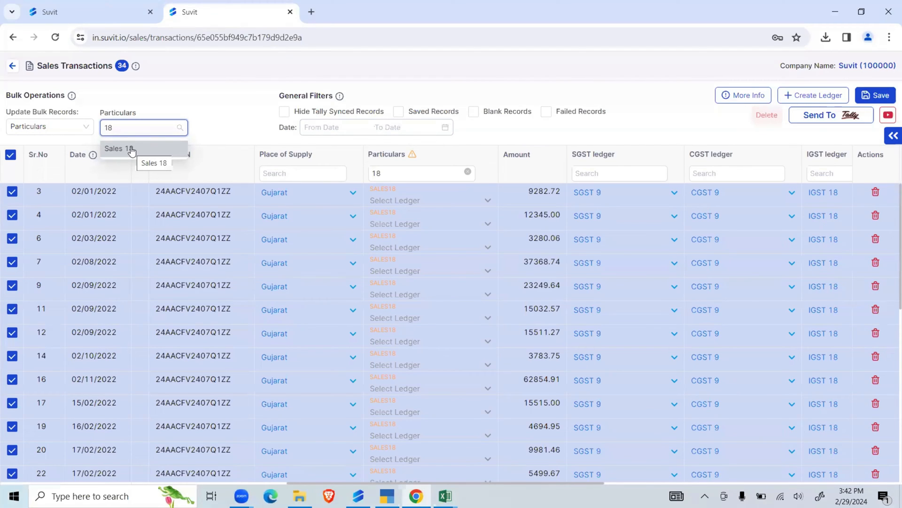
pyautogui.click(131, 149)
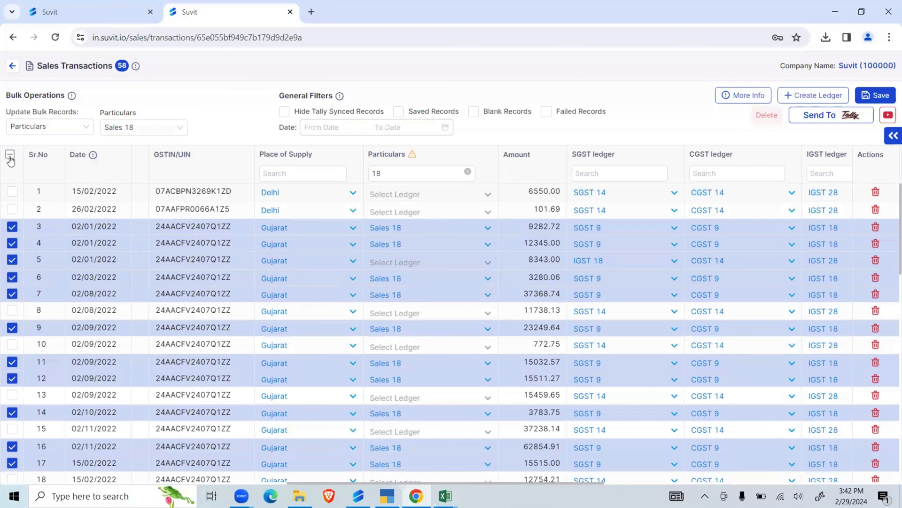
pyautogui.click(10, 154)
pyautogui.click(467, 171)
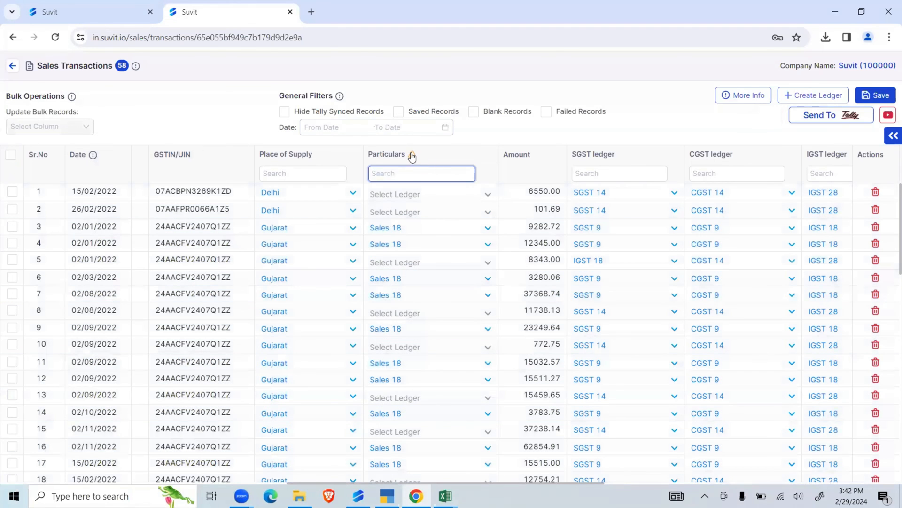
# - Show only transactions with unassigned Particulars and bulk-update all of them to the Sales 28 ledger
pyautogui.click(412, 154)
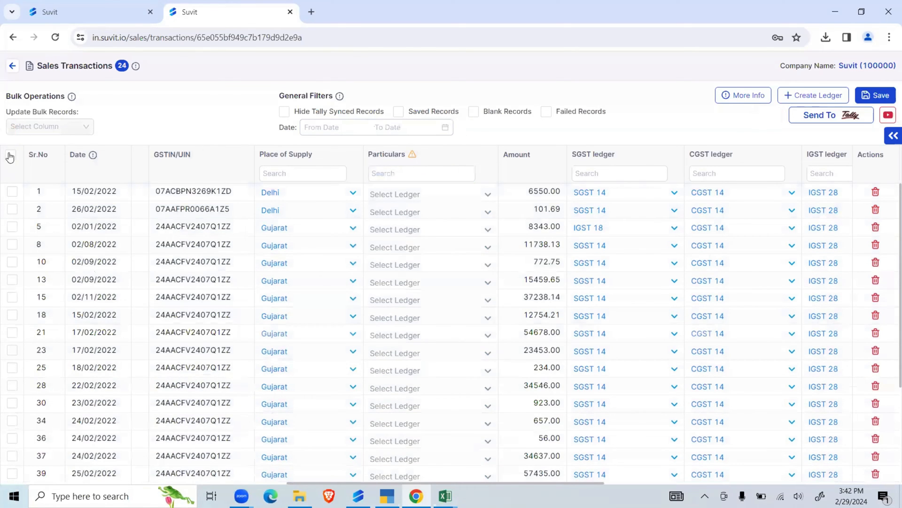
pyautogui.click(10, 154)
pyautogui.click(47, 126)
pyautogui.click(58, 197)
pyautogui.click(153, 127)
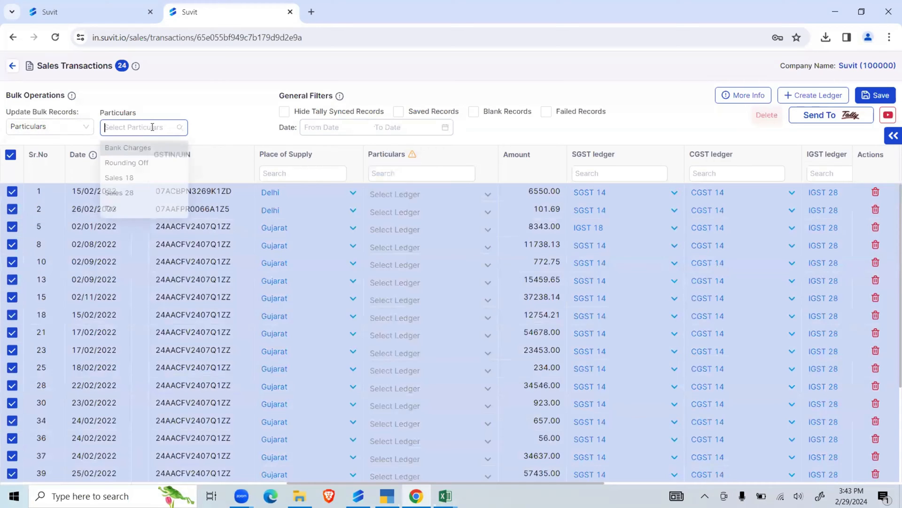
pyautogui.click(154, 197)
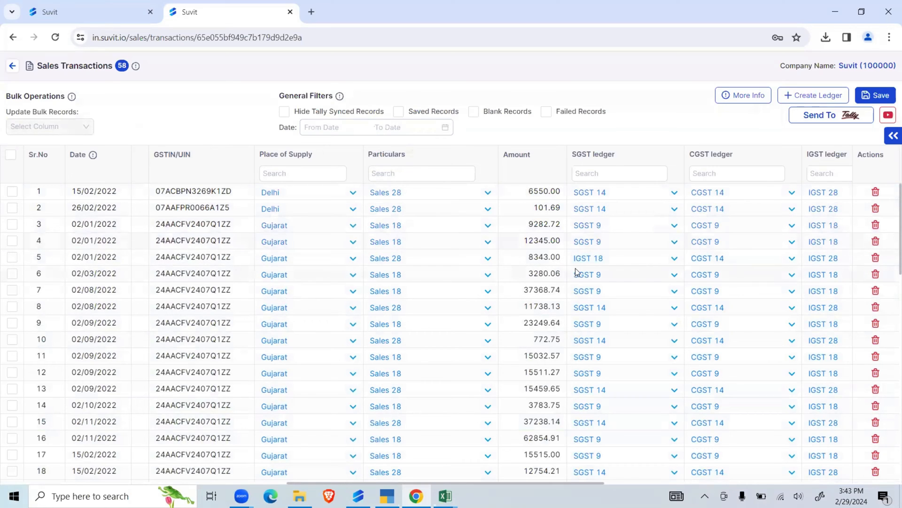
# - Change the SGST ledger of transaction 5 to SGST 14
pyautogui.click(13, 258)
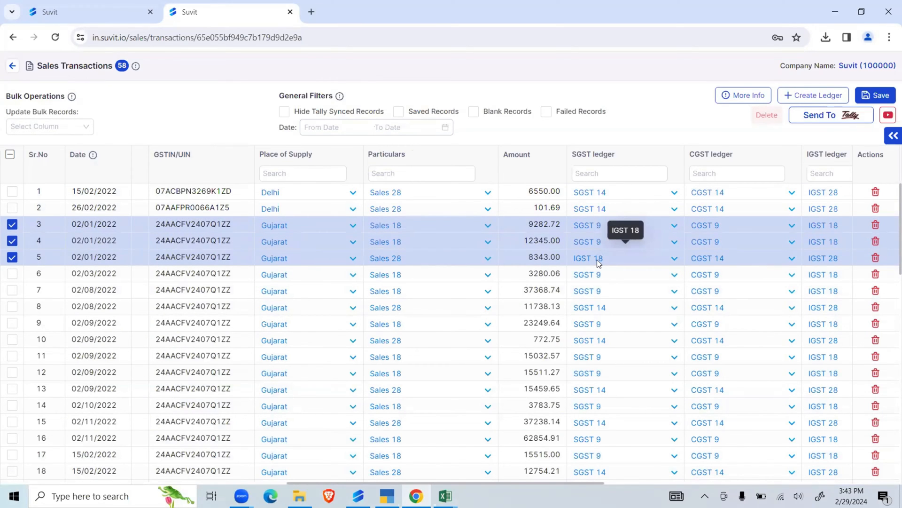
pyautogui.click(597, 260)
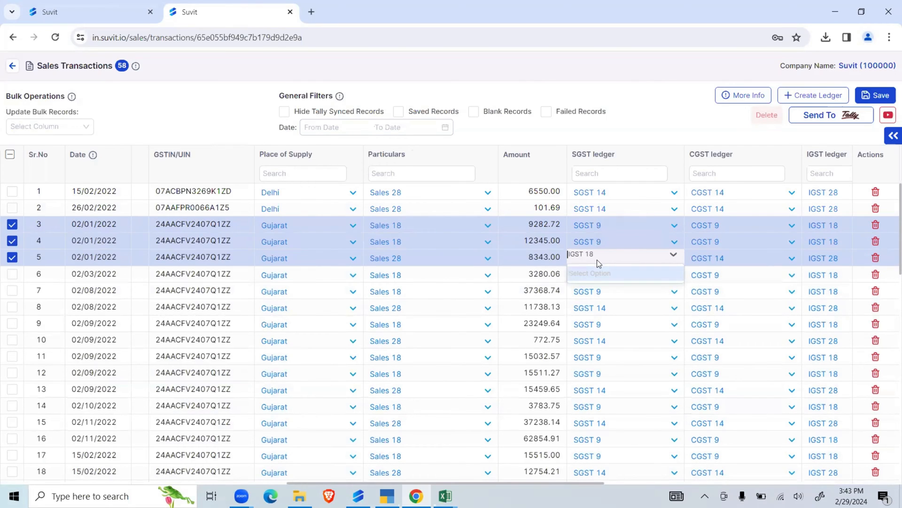
pyautogui.write('14')
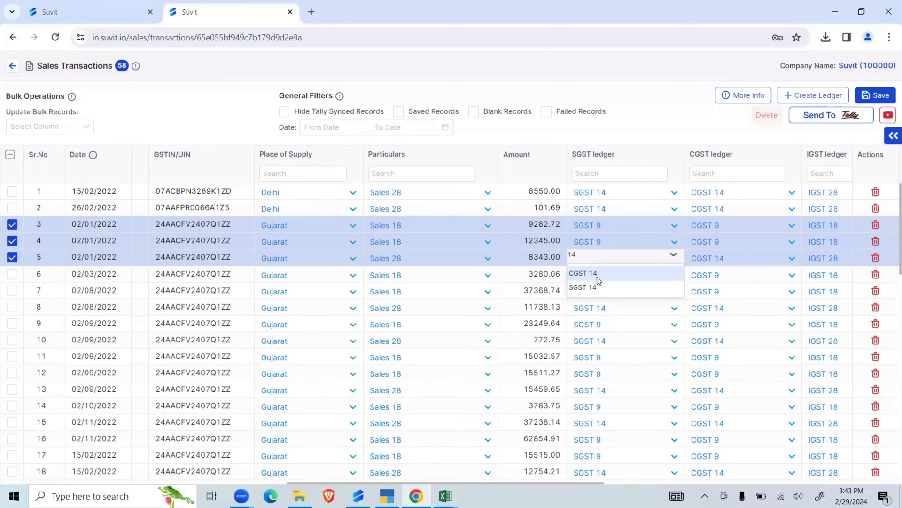
pyautogui.click(598, 285)
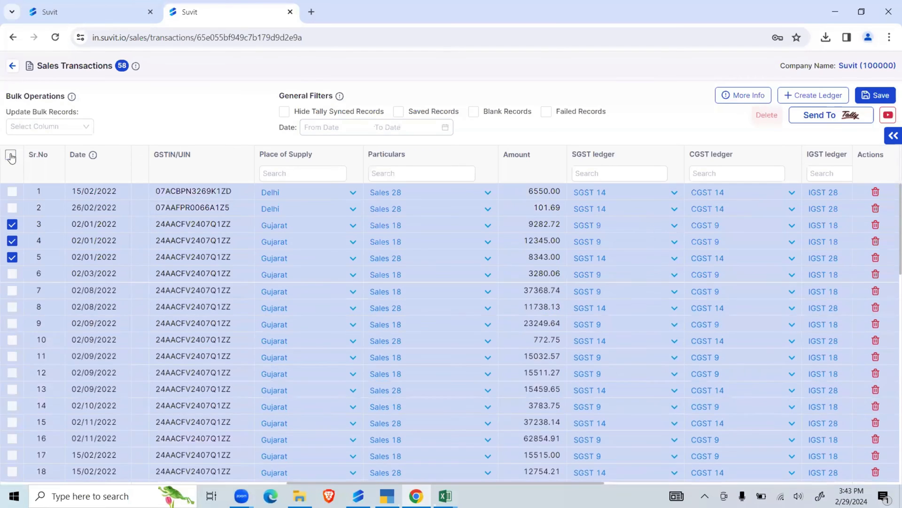
# - Select all sales transactions, send them to Tally, and follow the sync in the Suvit connector app
pyautogui.click(10, 156)
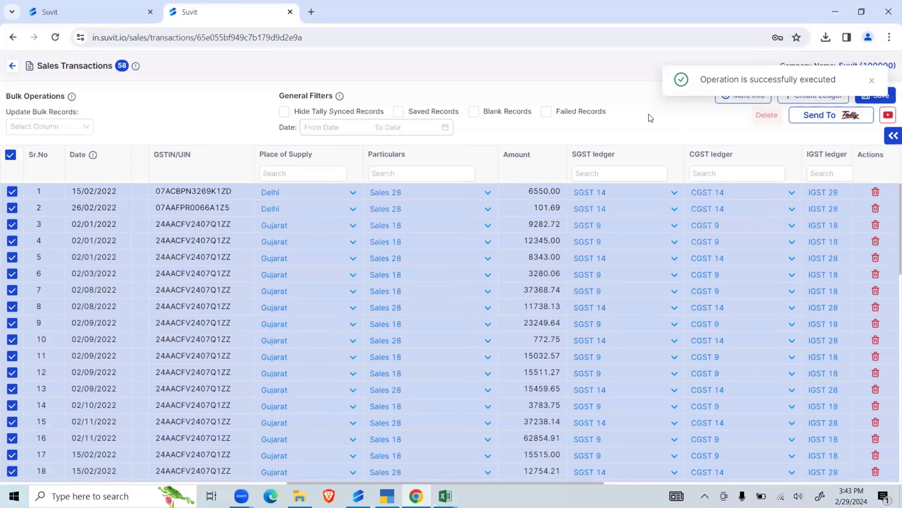
pyautogui.click(824, 117)
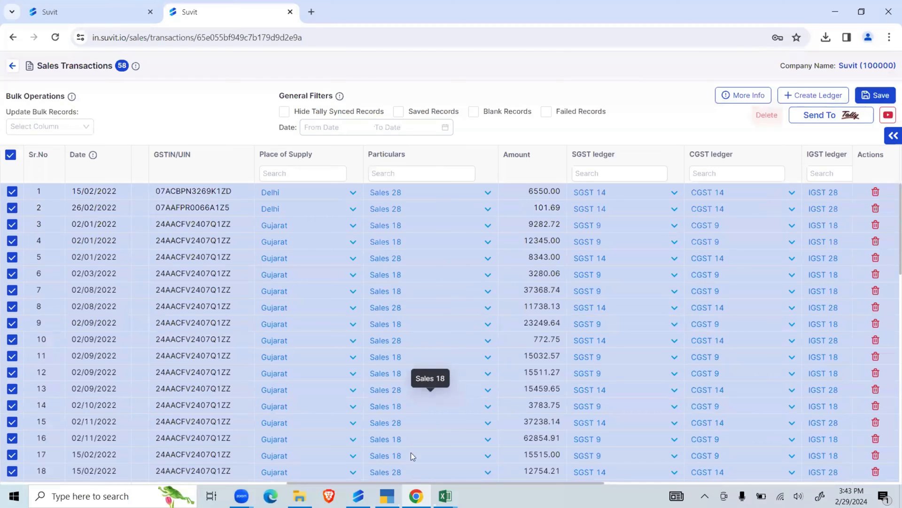
pyautogui.click(358, 496)
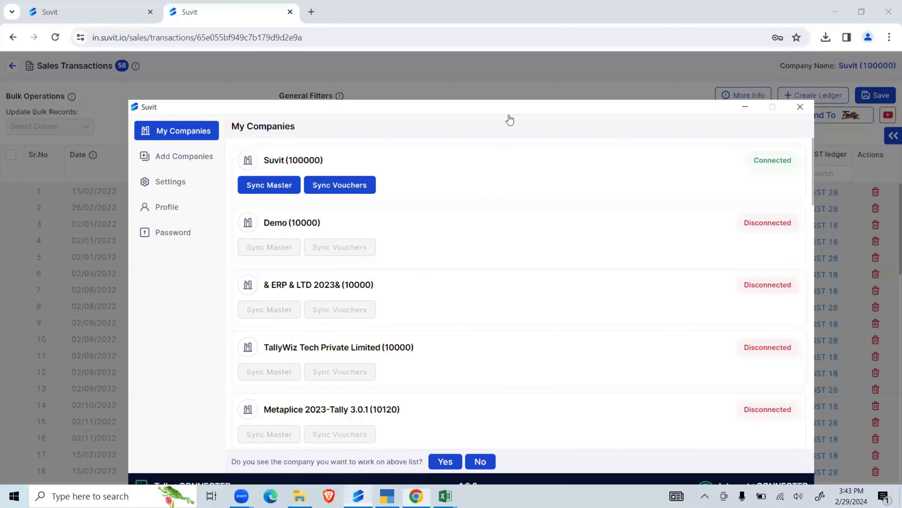
pyautogui.moveTo(518, 109); pyautogui.dragTo(557, 57)
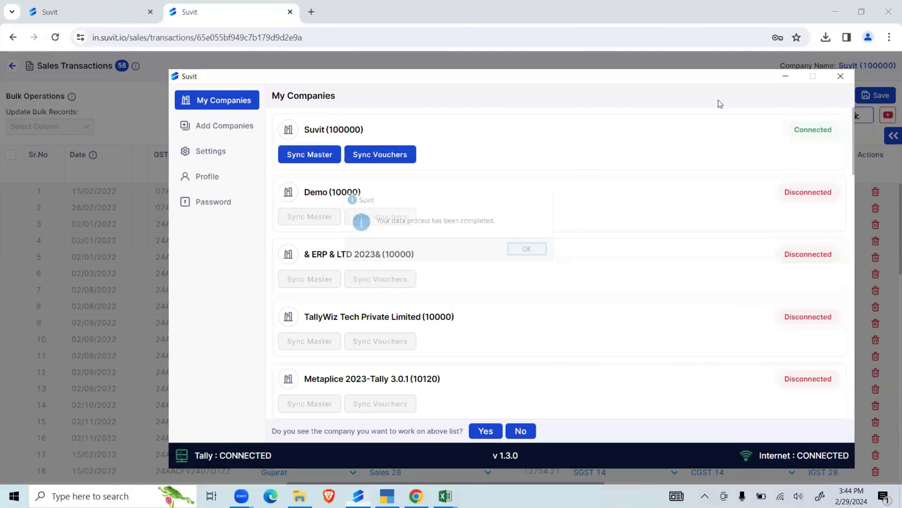
pyautogui.click(784, 77)
pyautogui.moveTo(206, 239); pyautogui.dragTo(386, 239)
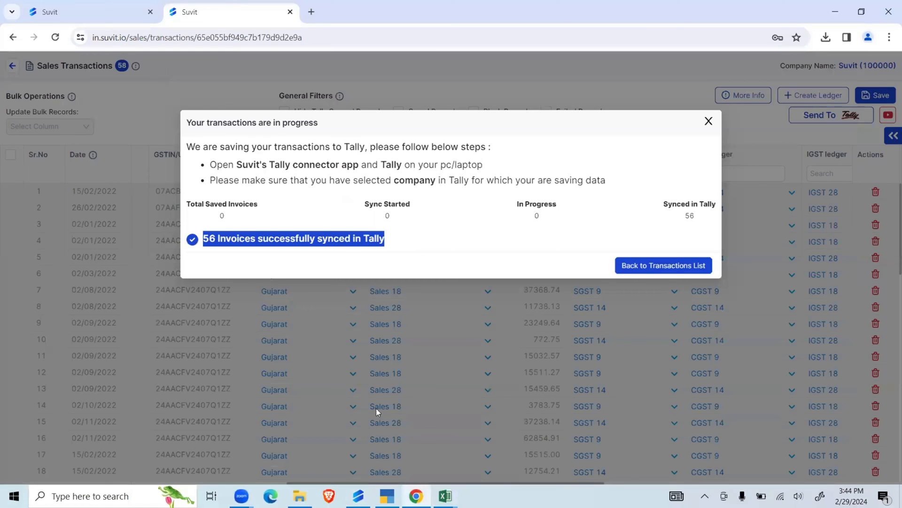
# - Switch to TallyPrime and open the January sales voucher from the Sales Register
pyautogui.click(387, 496)
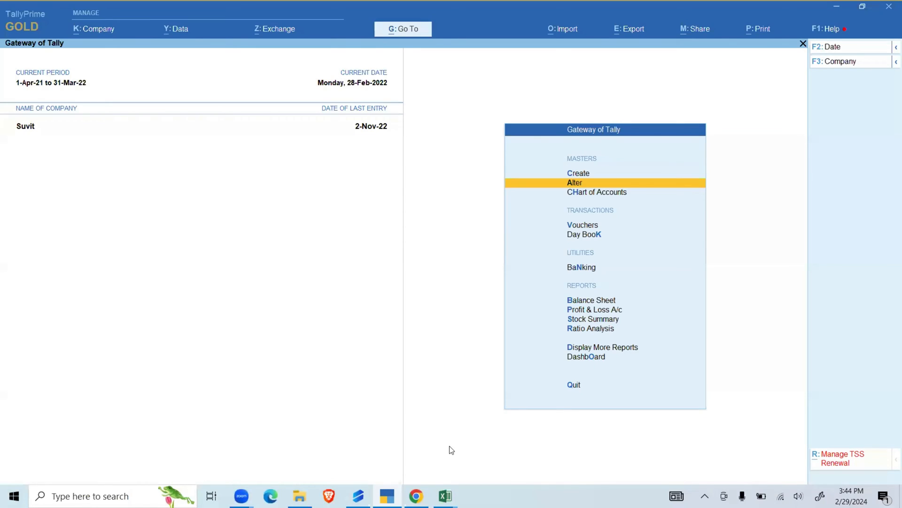
pyautogui.press('d')
pyautogui.press('a')
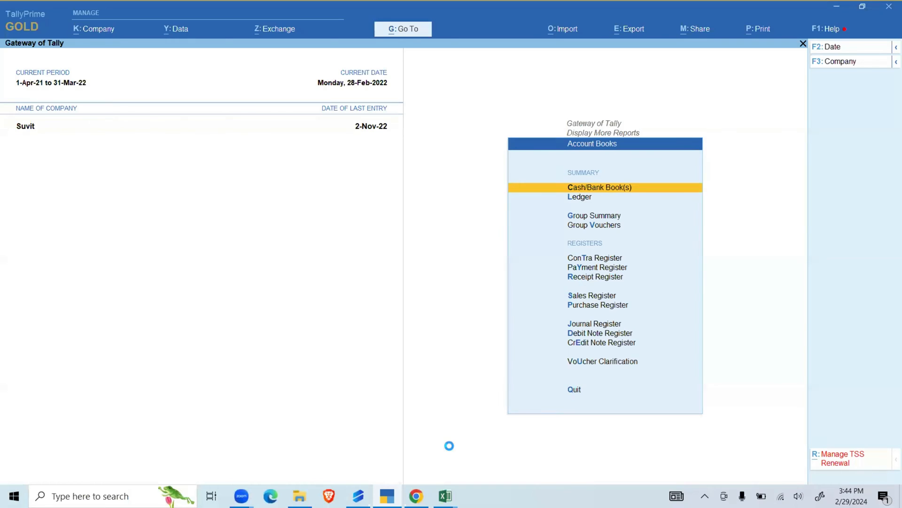
pyautogui.press('s')
pyautogui.press('Up')
pyautogui.press('Up')
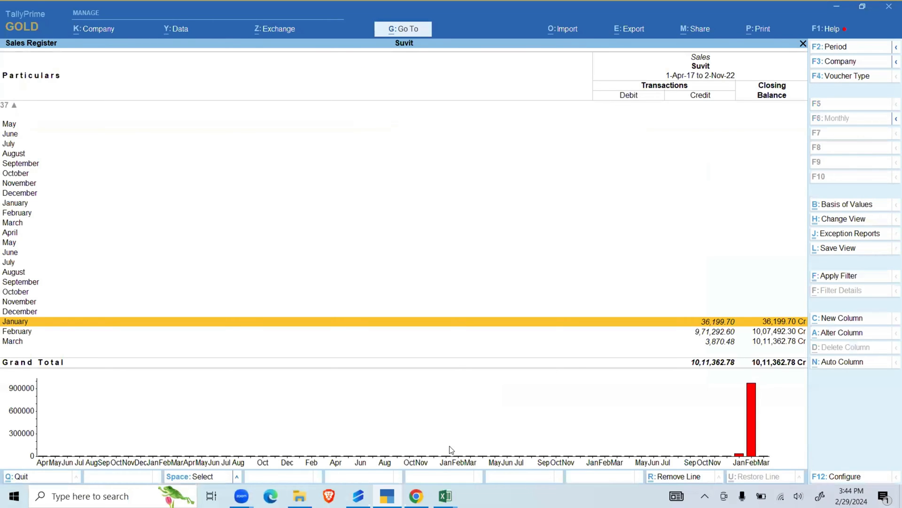
pyautogui.press('Return')
# - Examine the sales and tax ledger lines of the voucher, and leave the voucher and the Sales Register without changes
pyautogui.press('Return')
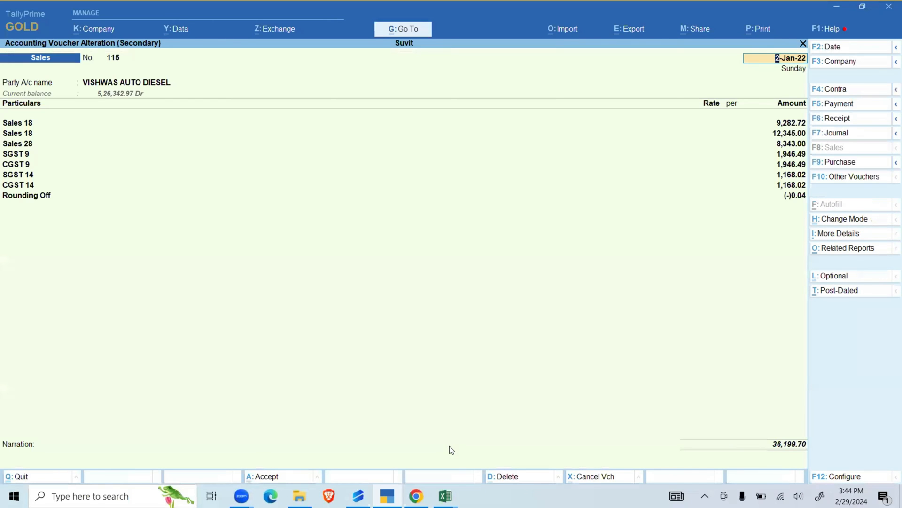
pyautogui.press('Return')
pyautogui.press('Return')
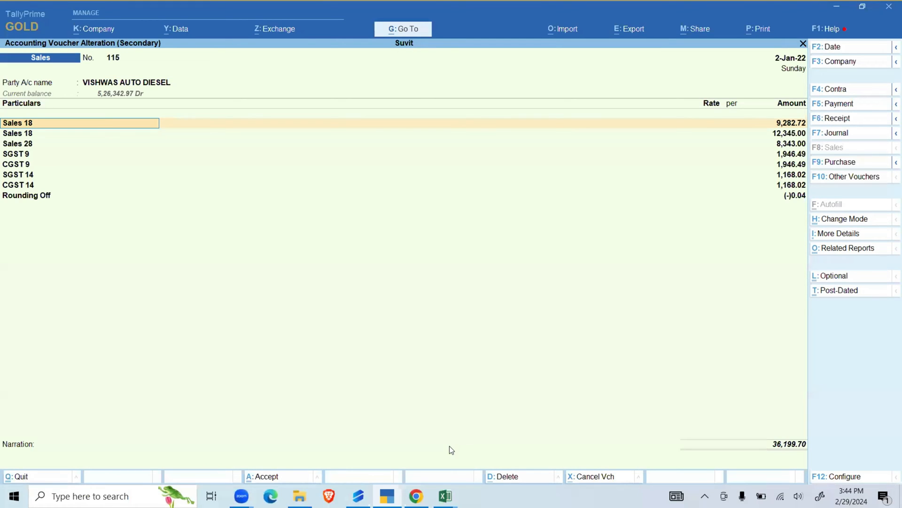
pyautogui.press('Down')
pyautogui.press('Up')
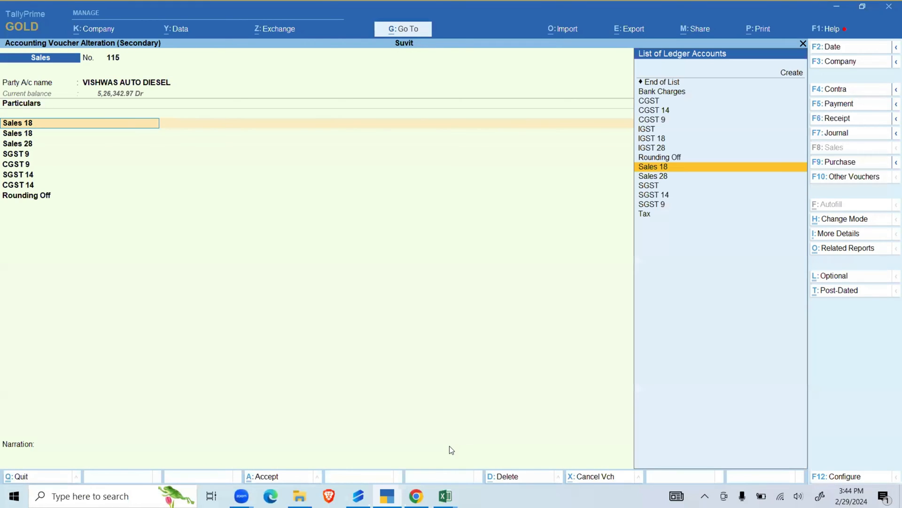
pyautogui.press('Return')
pyautogui.press('Return')
pyautogui.press('Return')
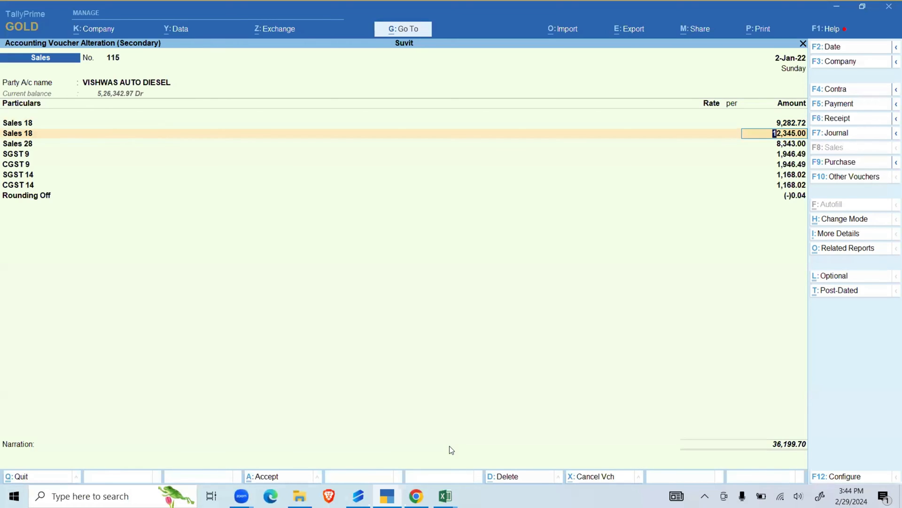
pyautogui.press('Escape')
pyautogui.press('Escape')
pyautogui.press('Return')
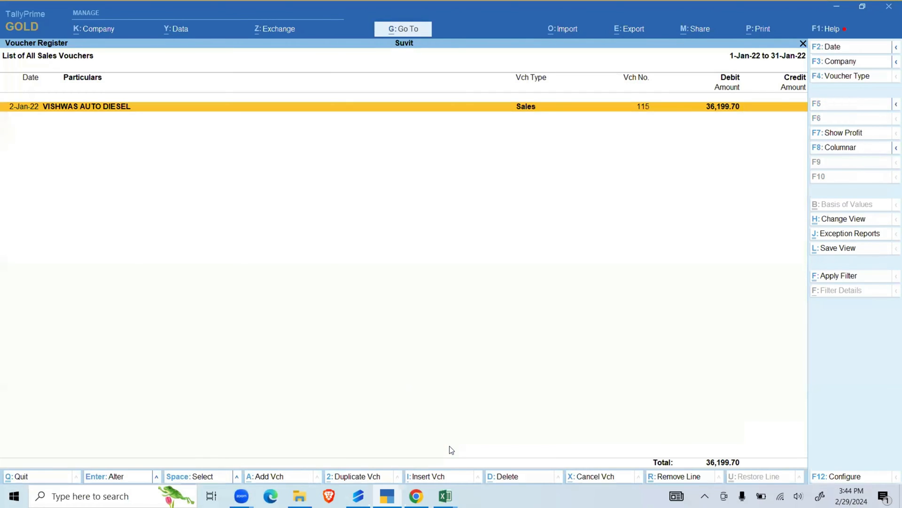
pyautogui.press('Escape')
pyautogui.press('Escape')
pyautogui.press('Escape')
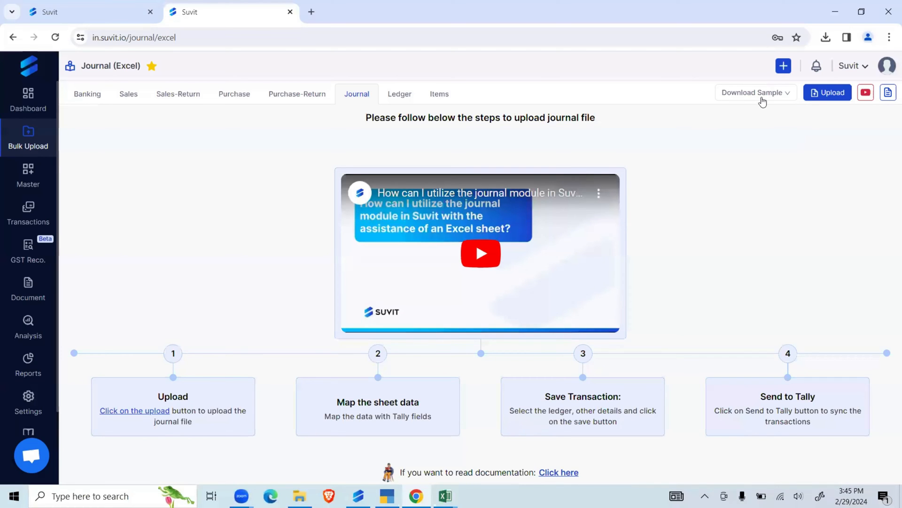
# - Download Suvit's without-item journal sample file and enable editing for it in Excel
pyautogui.click(728, 134)
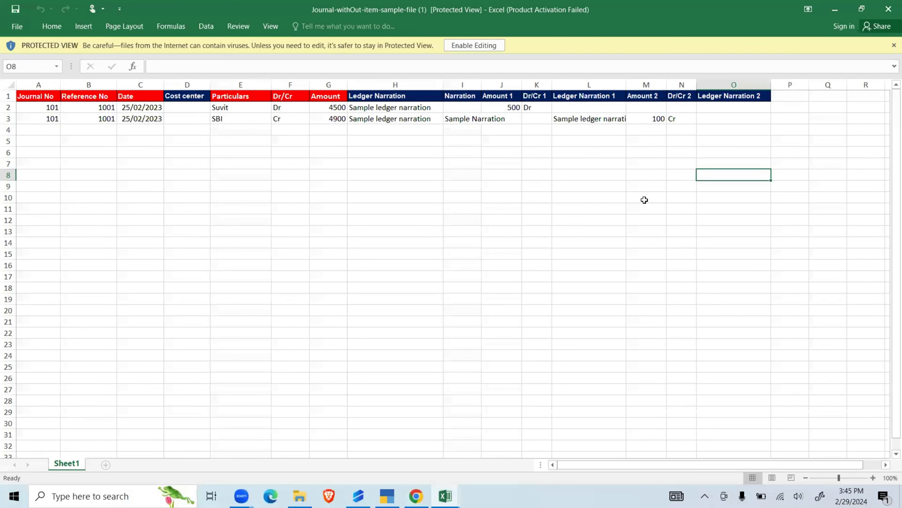
pyautogui.click(473, 45)
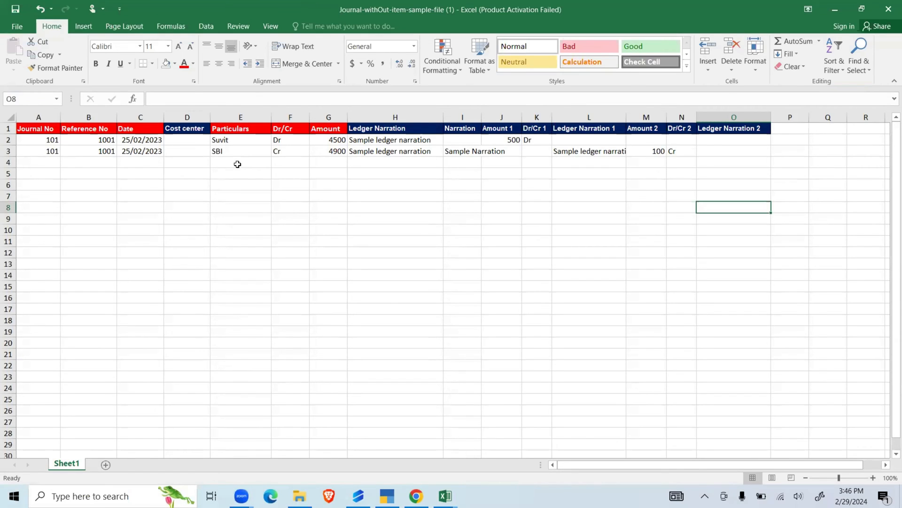
# - Examine the two sample journal rows across the columns from Journal No to Amount
pyautogui.click(50, 139)
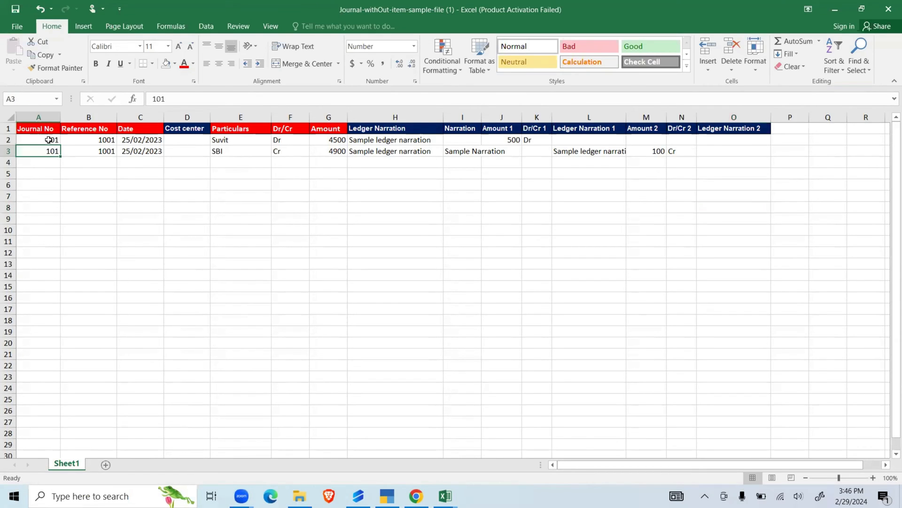
pyautogui.hotkey('shift', 'Right')
pyautogui.hotkey('shift', 'Right')
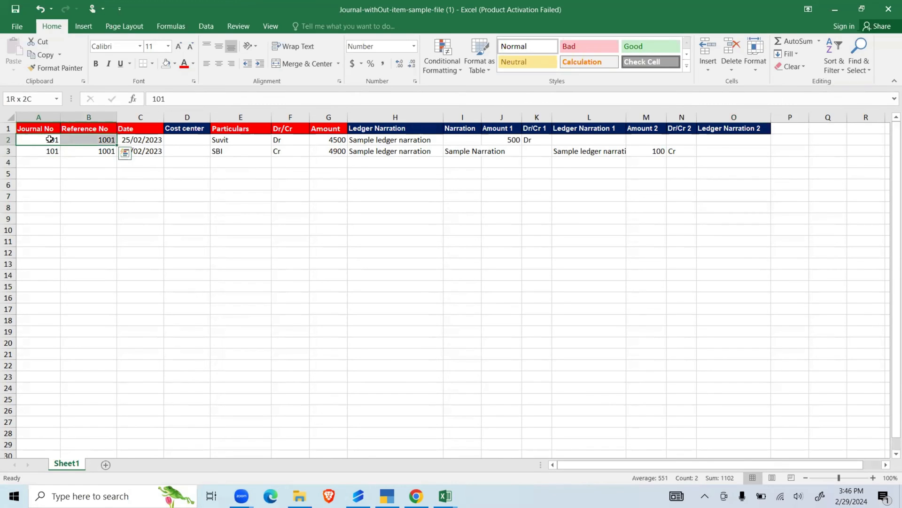
pyautogui.hotkey('shift', 'Right')
pyautogui.hotkey('shift', 'Right')
pyautogui.hotkey('shift', 'Right')
pyautogui.hotkey('shift', 'Right')
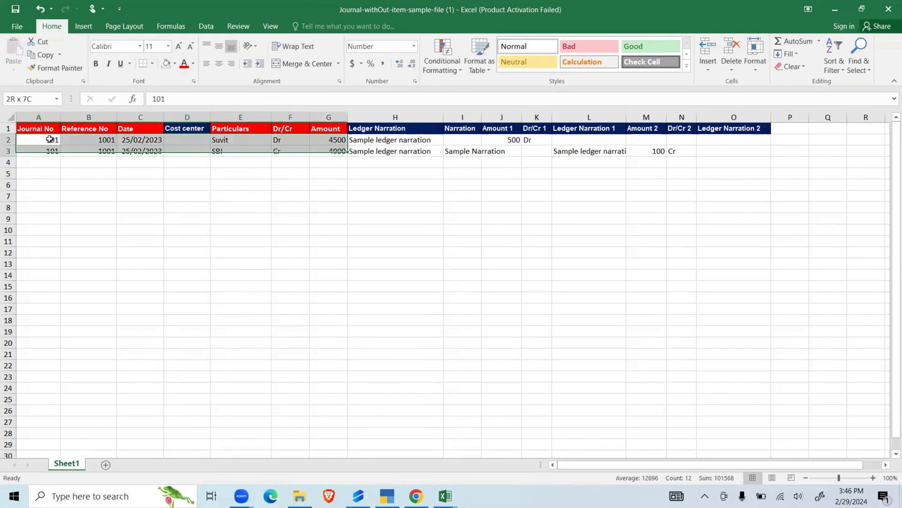
pyautogui.hotkey('shift', 'Down')
# - Copy the Dr entry from F2 into F3 in the Dr/Cr column
pyautogui.click(49, 139)
pyautogui.press('Down')
pyautogui.press('Down')
pyautogui.press('Up')
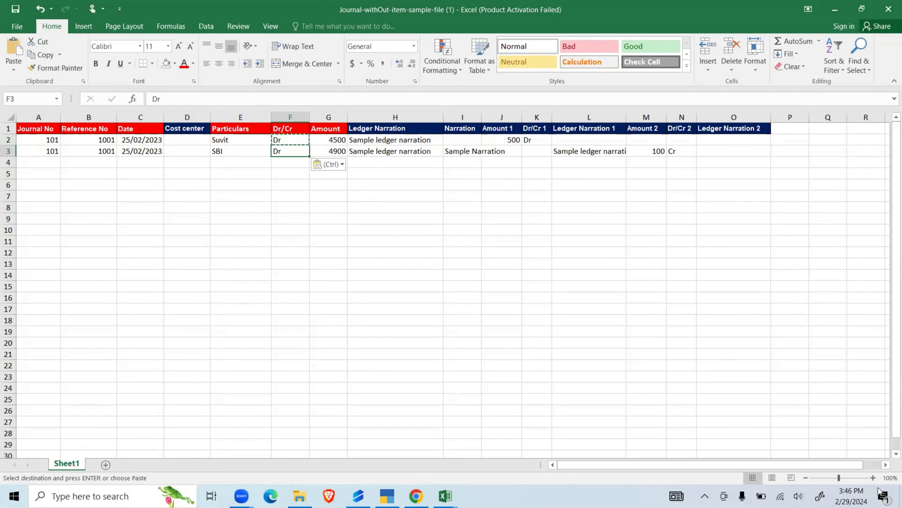
# - Copy the SBI journal row's entries from Journal No through Amount (A3:G3) into row 4
pyautogui.click(871, 477)
pyautogui.click(871, 476)
pyautogui.click(871, 477)
pyautogui.click(871, 476)
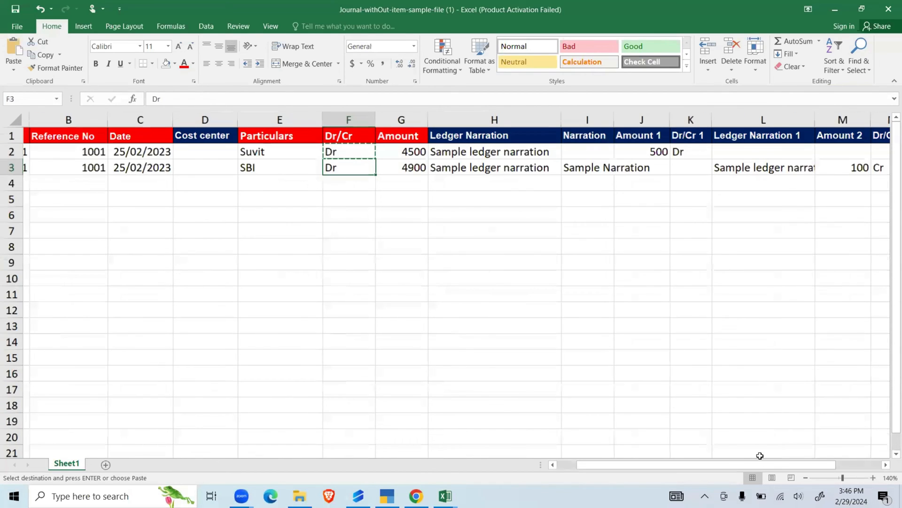
pyautogui.moveTo(726, 463); pyautogui.dragTo(648, 462)
pyautogui.click(407, 343)
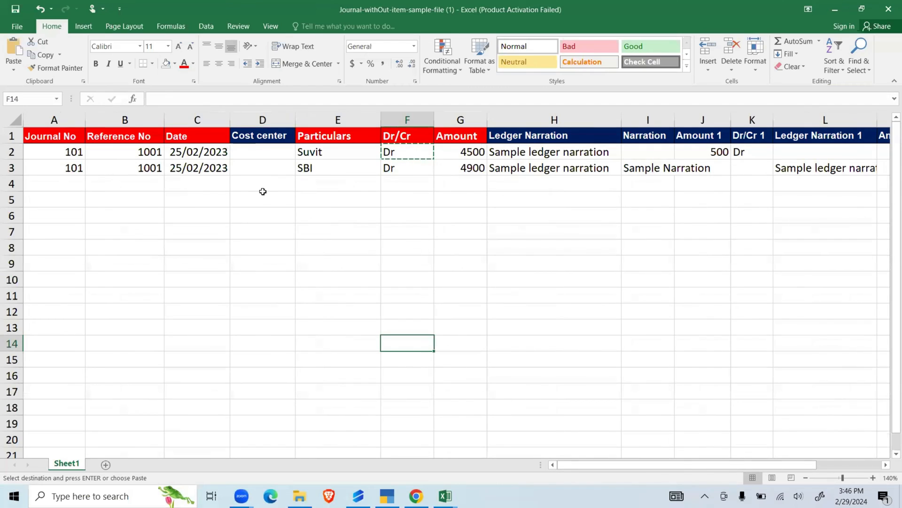
pyautogui.click(261, 194)
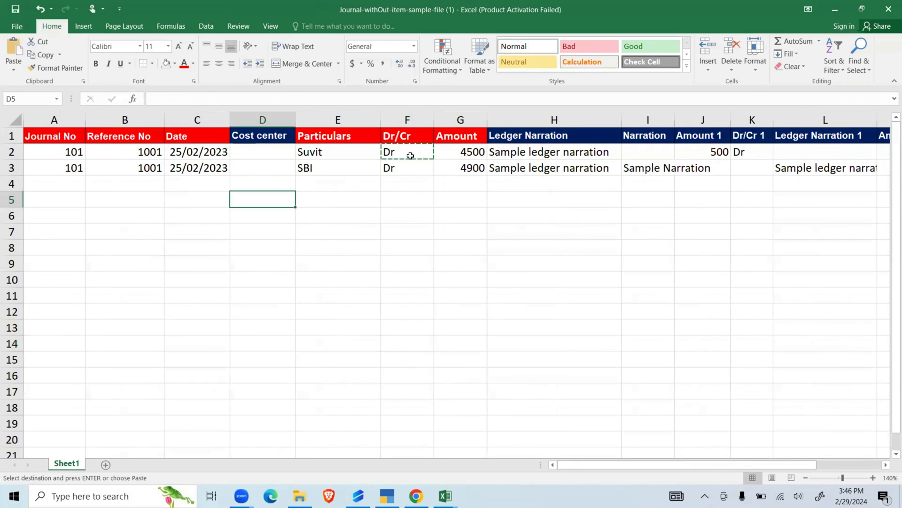
pyautogui.click(69, 174)
pyautogui.hotkey('shift', 'Right')
pyautogui.hotkey('shift', 'Right')
pyautogui.hotkey('shift', 'Right')
pyautogui.hotkey('shift', 'Right')
pyautogui.hotkey('shift', 'Right')
pyautogui.hotkey('shift', 'Right')
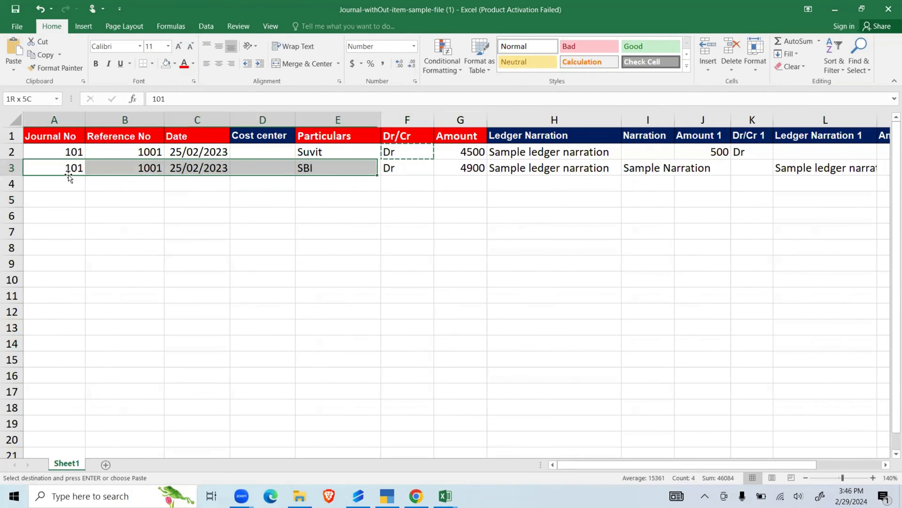
pyautogui.hotkey('ctrl', 'c')
pyautogui.press('Down')
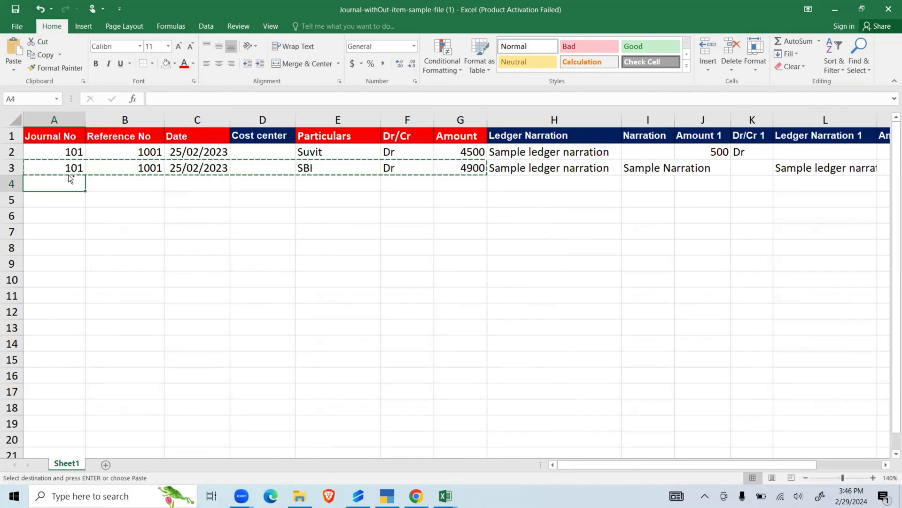
pyautogui.hotkey('ctrl', 'v')
# - Set row 4's Particulars to fintech and its Amount to 100, and check the total of the debit amounts in G2:G4
pyautogui.press('Right')
pyautogui.press('Right')
pyautogui.press('Right')
pyautogui.press('Right')
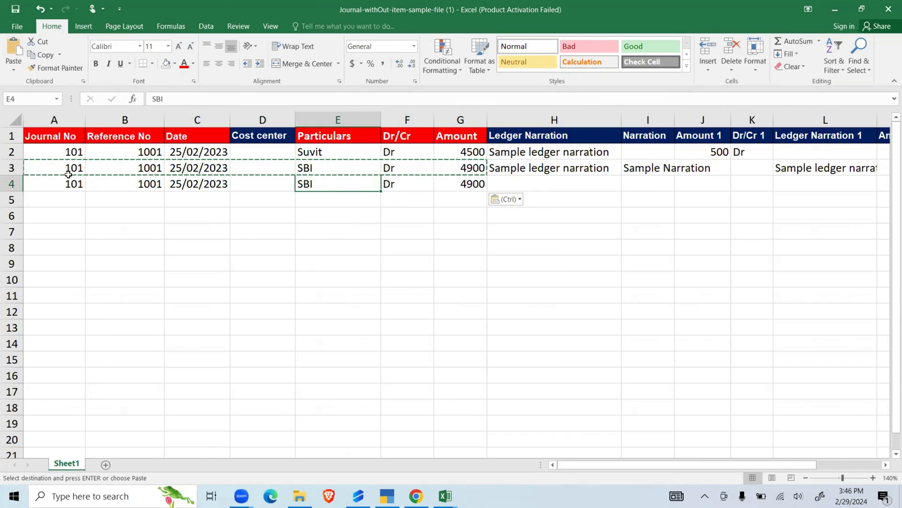
pyautogui.press('Escape')
pyautogui.write('finte')
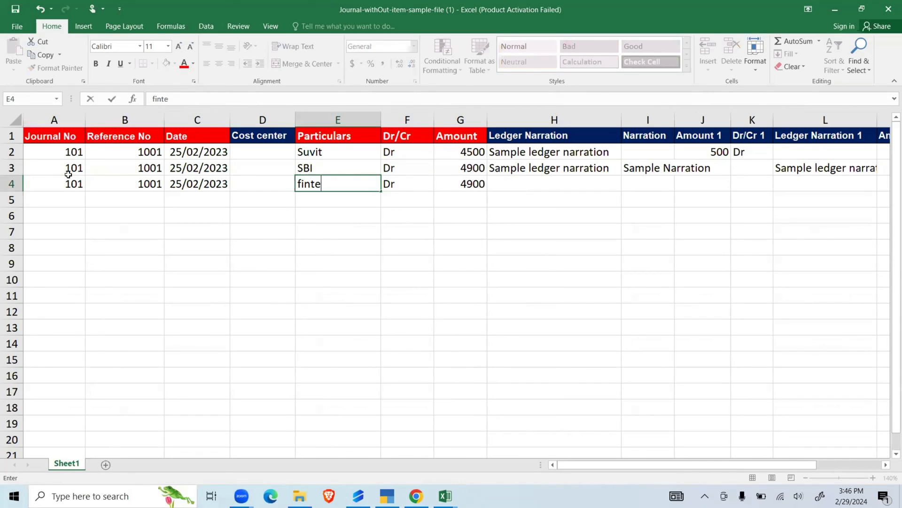
pyautogui.write('ch')
pyautogui.press('Tab')
pyautogui.press('Tab')
pyautogui.write('100')
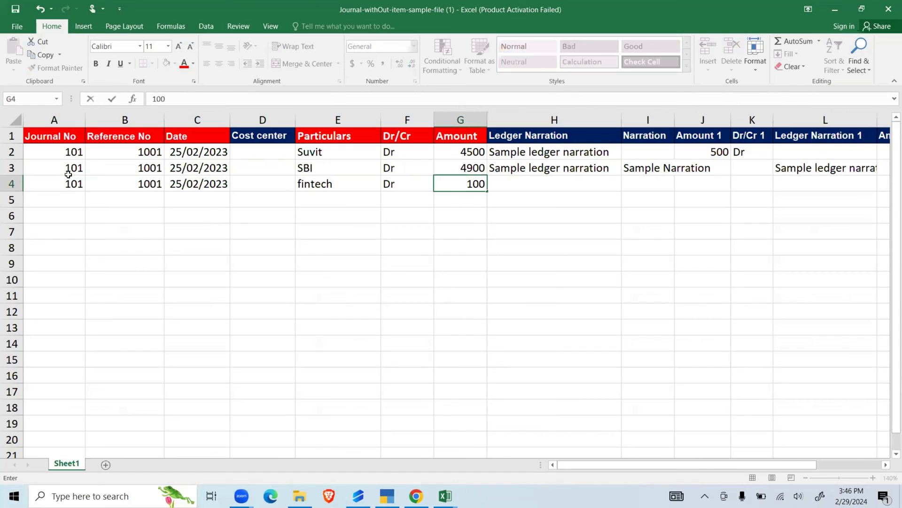
pyautogui.click(200, 260)
pyautogui.click(451, 156)
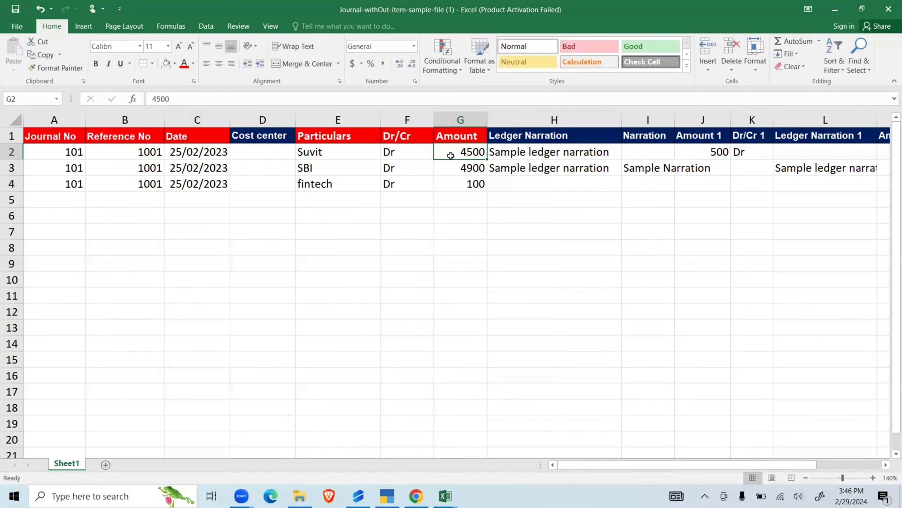
pyautogui.hotkey('shift', 'Down')
pyautogui.hotkey('shift', 'Down')
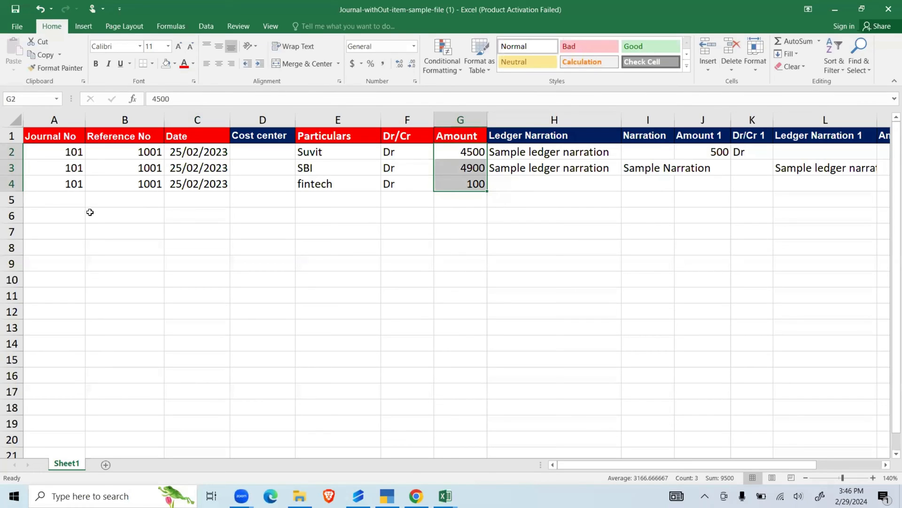
# - Enter Journal No 101 and Reference No 1001 in row 5
pyautogui.click(70, 199)
pyautogui.write('1')
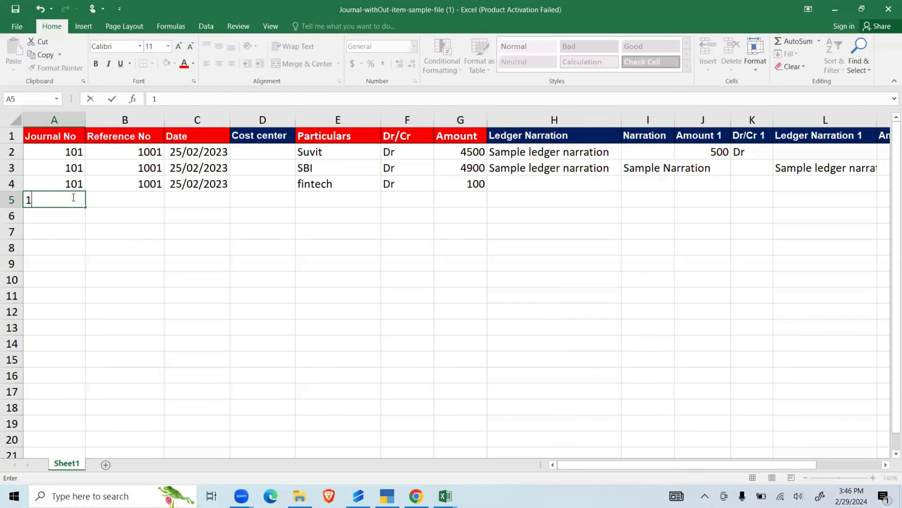
pyautogui.write('01')
pyautogui.press('Tab')
pyautogui.write('100')
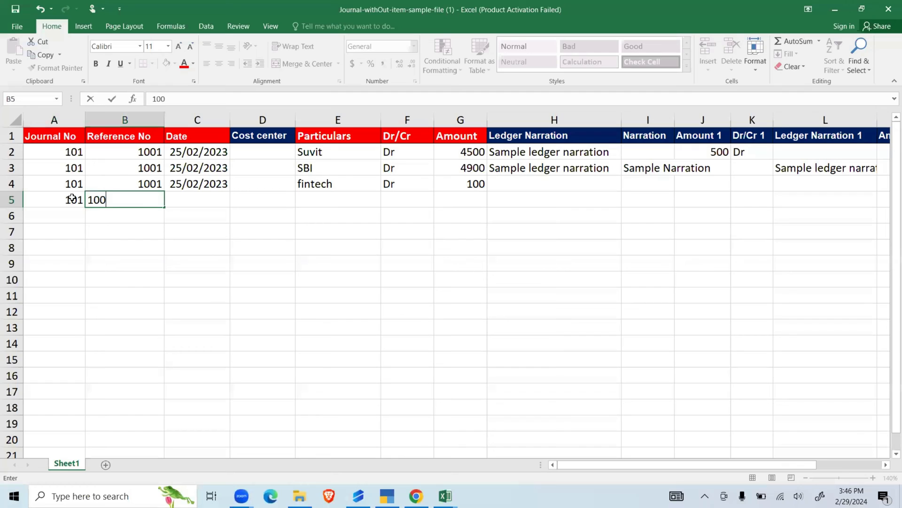
pyautogui.write('1')
pyautogui.press('Tab')
# - Copy row 4's entries from Date through Amount (C4:G4) into row 5
pyautogui.press('Up')
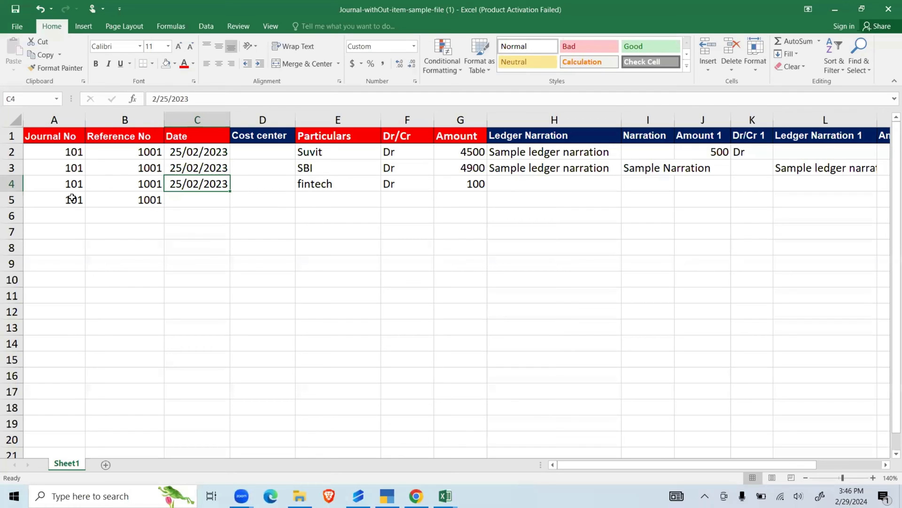
pyautogui.hotkey('shift', 'Right')
pyautogui.hotkey('shift', 'Right')
pyautogui.hotkey('shift', 'Right')
pyautogui.hotkey('shift', 'Right')
pyautogui.hotkey('ctrl', 'c')
pyautogui.press('Down')
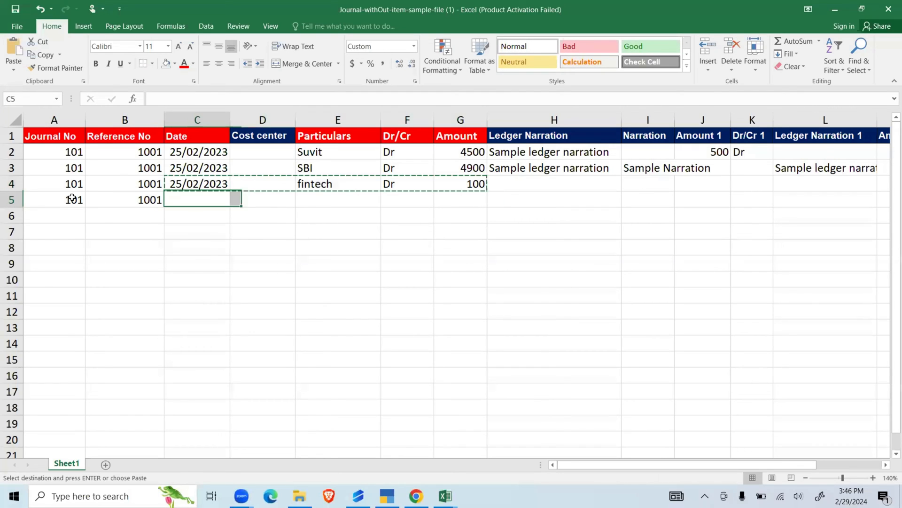
pyautogui.hotkey('ctrl', 'v')
# - Make row 5 the credit entry with Dr/Cr set to CR, Amount 9500 and Particulars Tech World
pyautogui.press('Right')
pyautogui.press('Right')
pyautogui.press('Right')
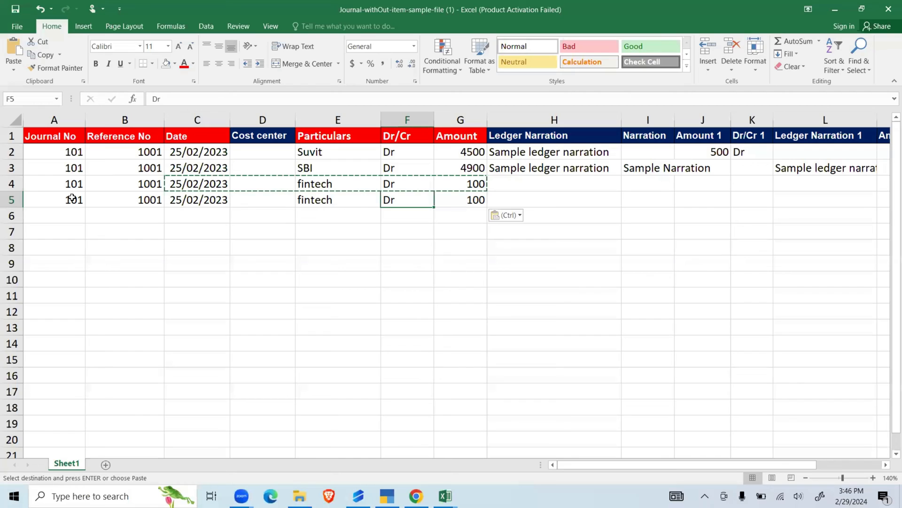
pyautogui.write('CR')
pyautogui.press('Tab')
pyautogui.write('9500')
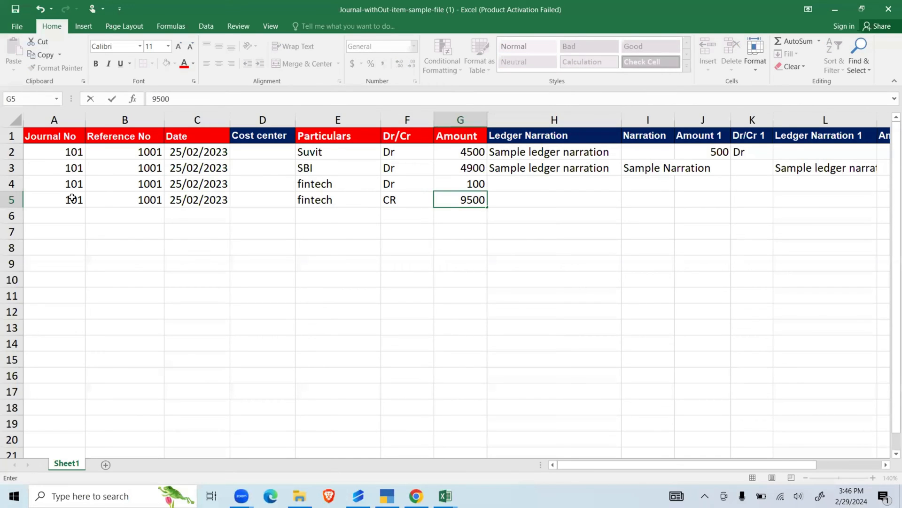
pyautogui.press('Left')
pyautogui.press('Left')
pyautogui.write('Tech World')
# - Compare the total of the debit amounts in G2:G4 with the credit amount in G5
pyautogui.click(469, 149)
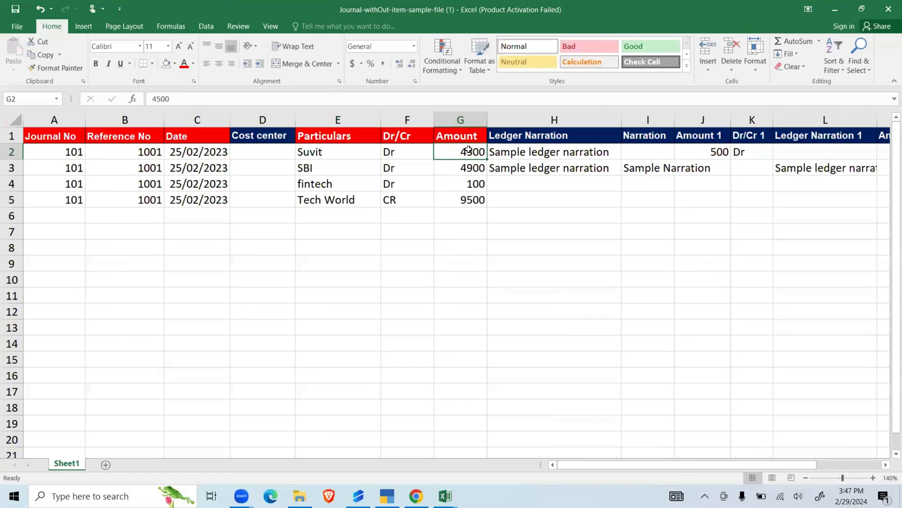
pyautogui.hotkey('shift', 'Down')
pyautogui.hotkey('shift', 'Down')
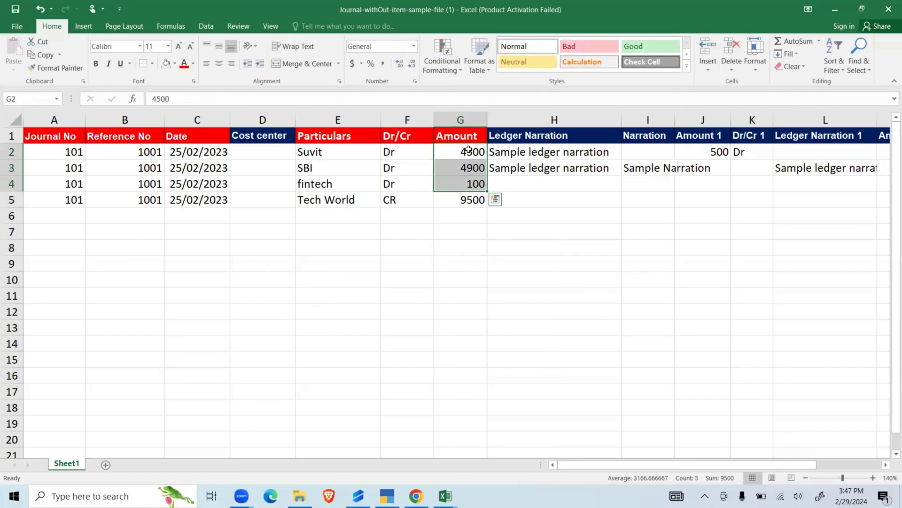
pyautogui.click(470, 202)
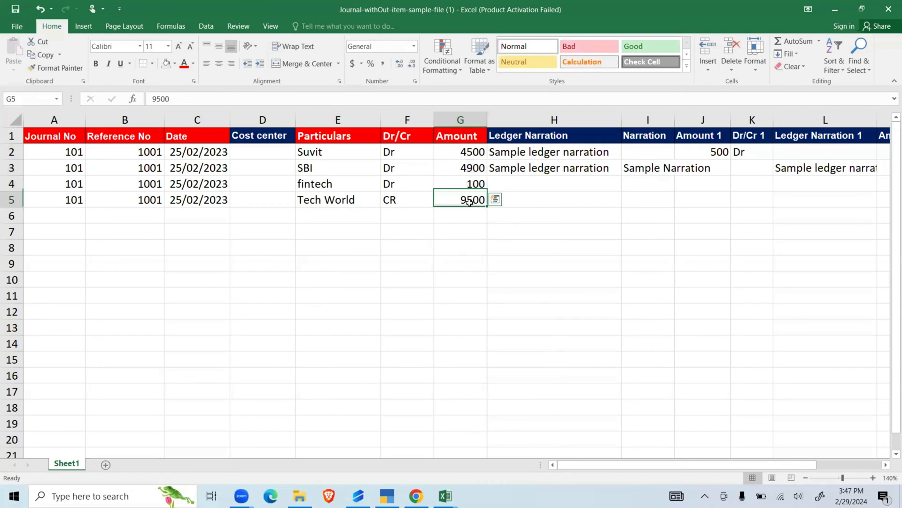
pyautogui.click(474, 260)
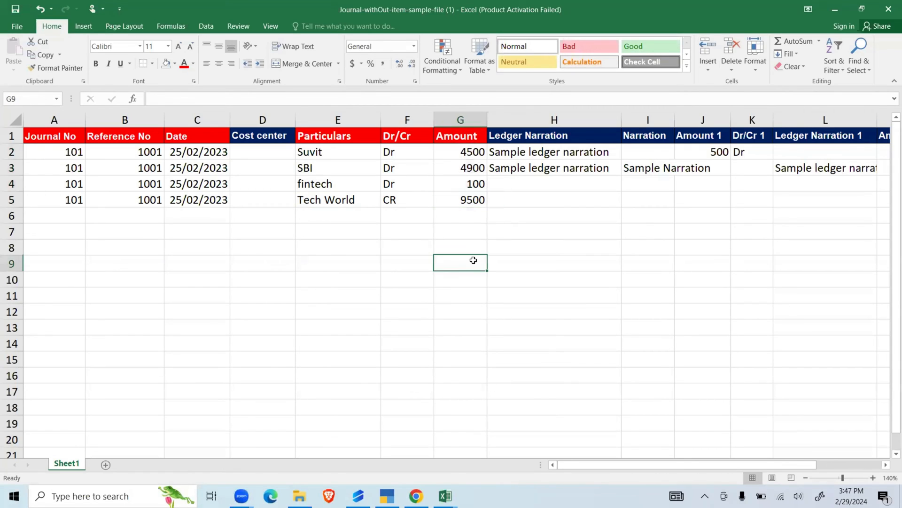
pyautogui.click(112, 237)
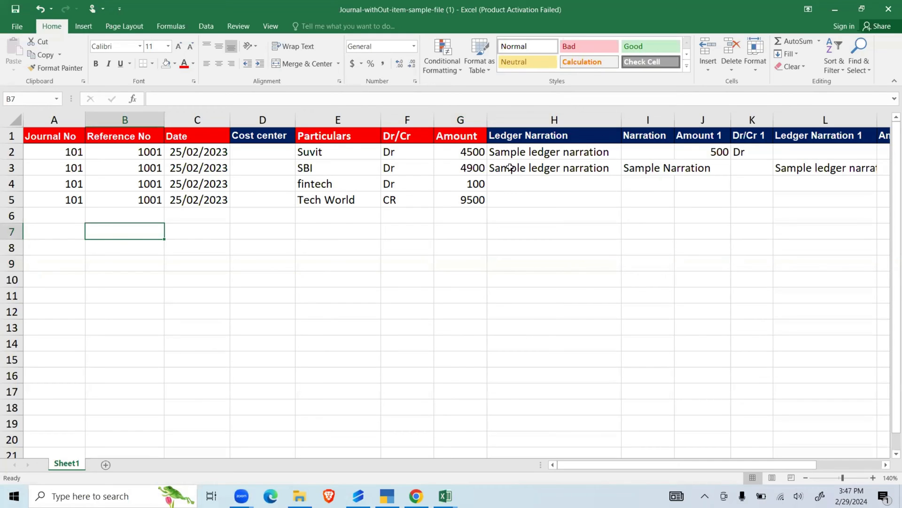
# - Enter abc as the Ledger Narration of the fintech row in H4
pyautogui.click(519, 182)
pyautogui.write('abc')
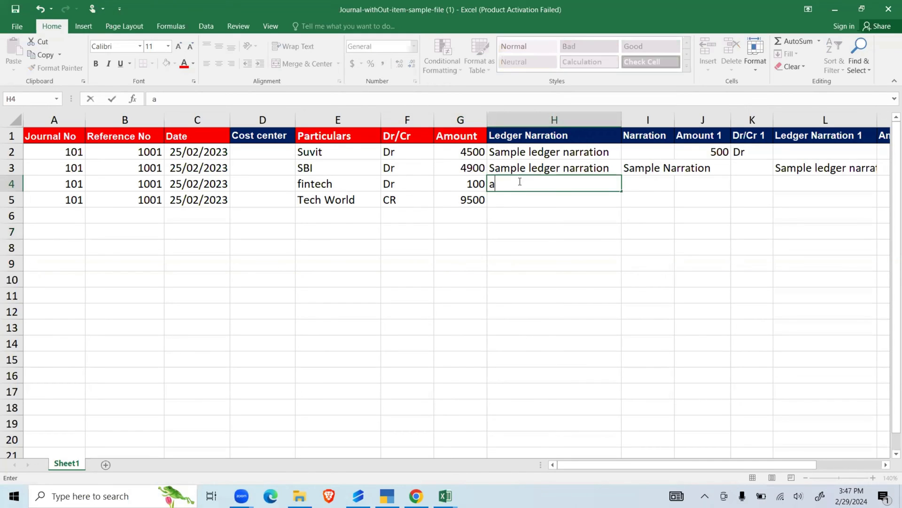
pyautogui.click(521, 202)
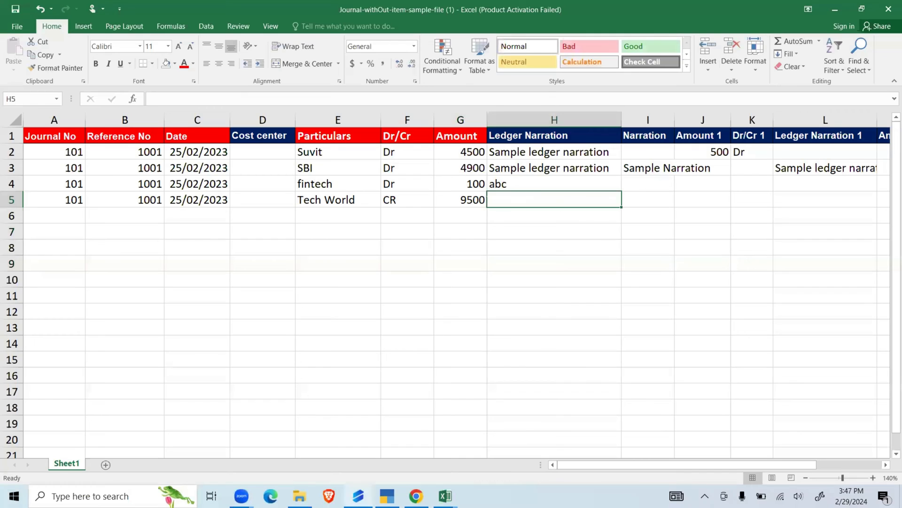
# - Switch to Suvit in Chrome and upload Journal-withOut-item-sample-file (1) from Downloads to the Journal bulk upload
pyautogui.click(416, 495)
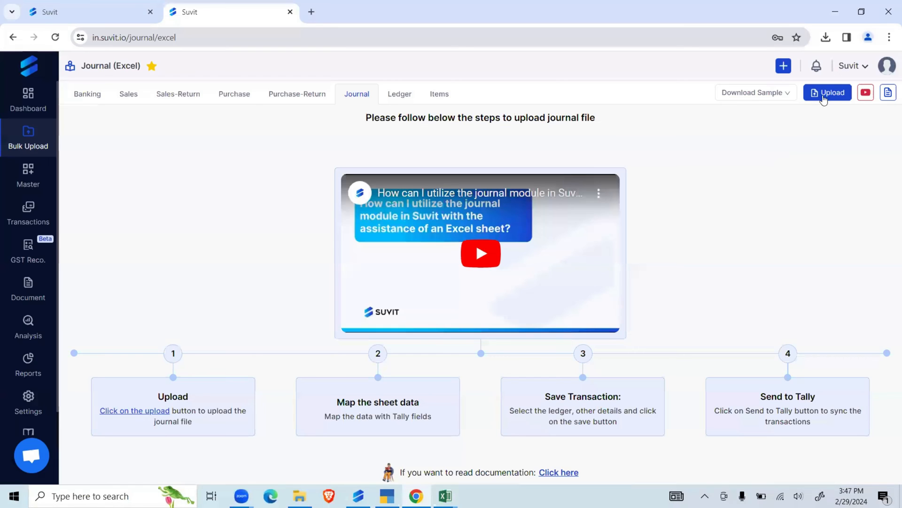
pyautogui.click(823, 95)
pyautogui.click(441, 200)
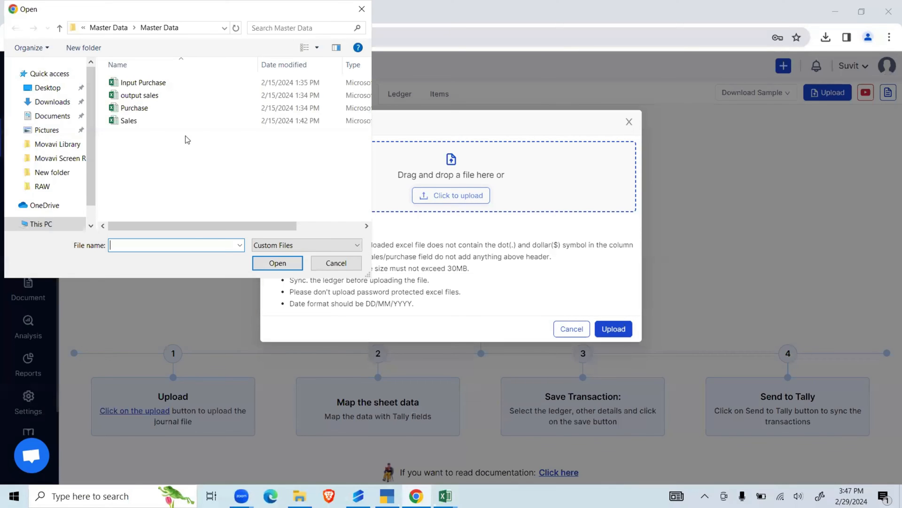
pyautogui.click(52, 101)
pyautogui.click(179, 96)
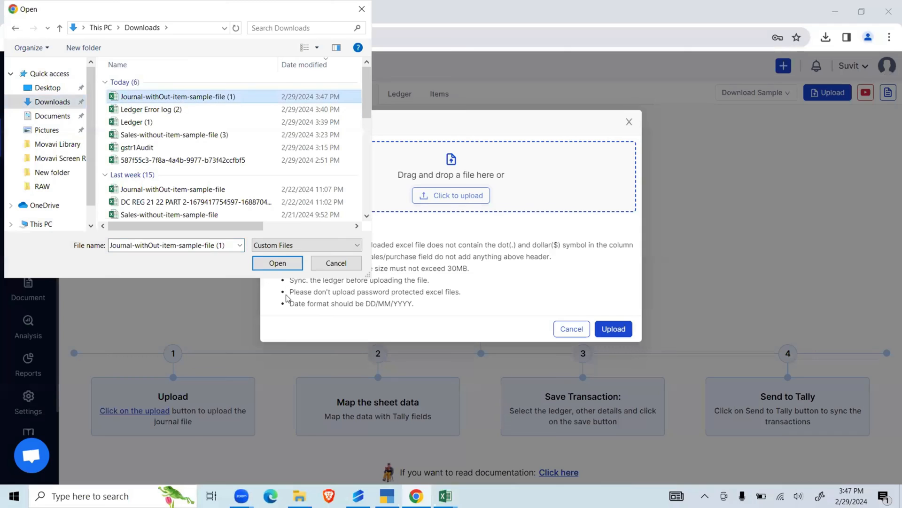
pyautogui.click(280, 264)
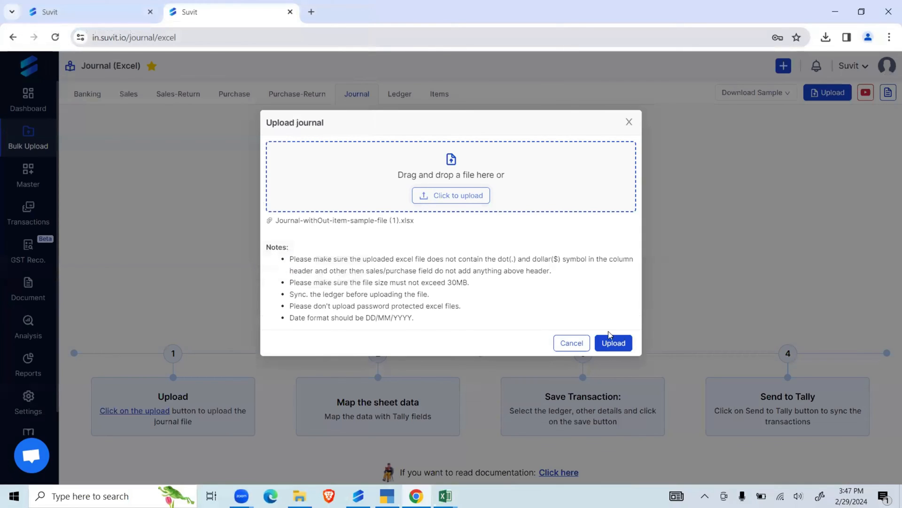
pyautogui.click(611, 342)
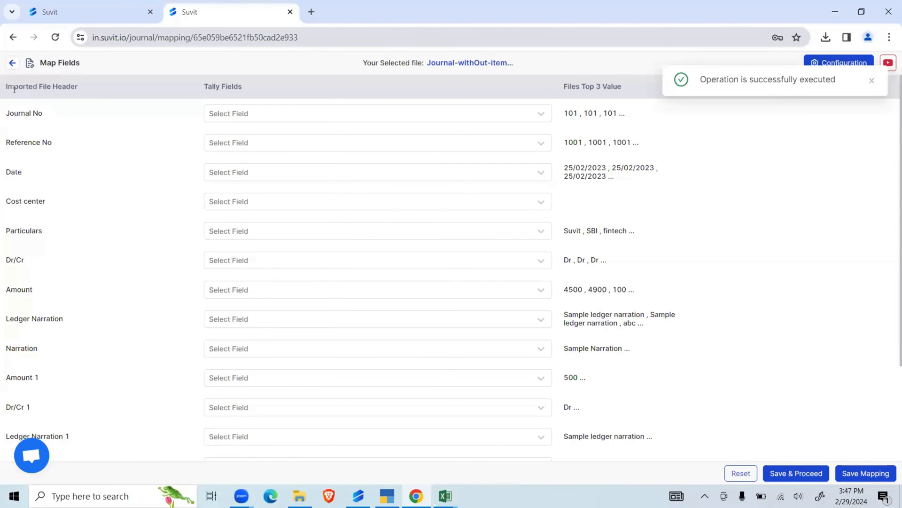
# - Map the imported Journal No header to Journal No, Reference No to Voucher Type and Date to Date
pyautogui.moveTo(16, 86); pyautogui.dragTo(76, 86)
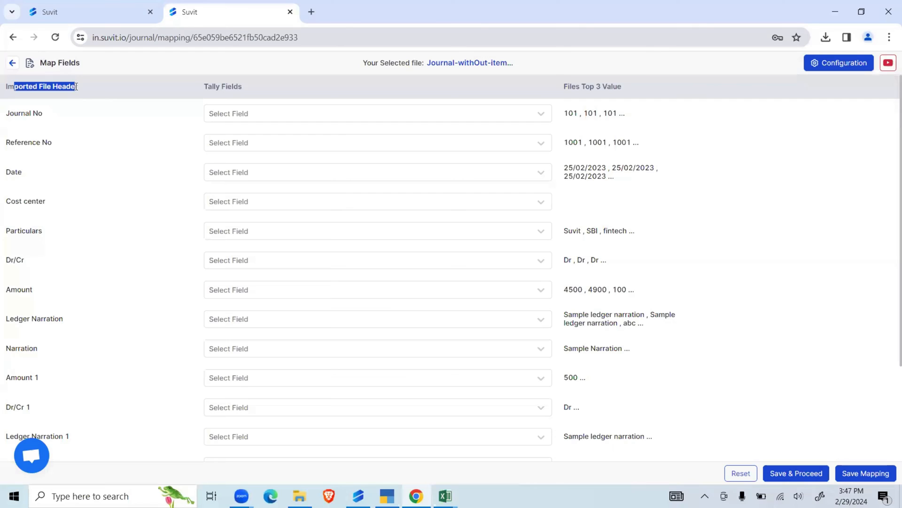
pyautogui.moveTo(563, 86); pyautogui.dragTo(594, 88)
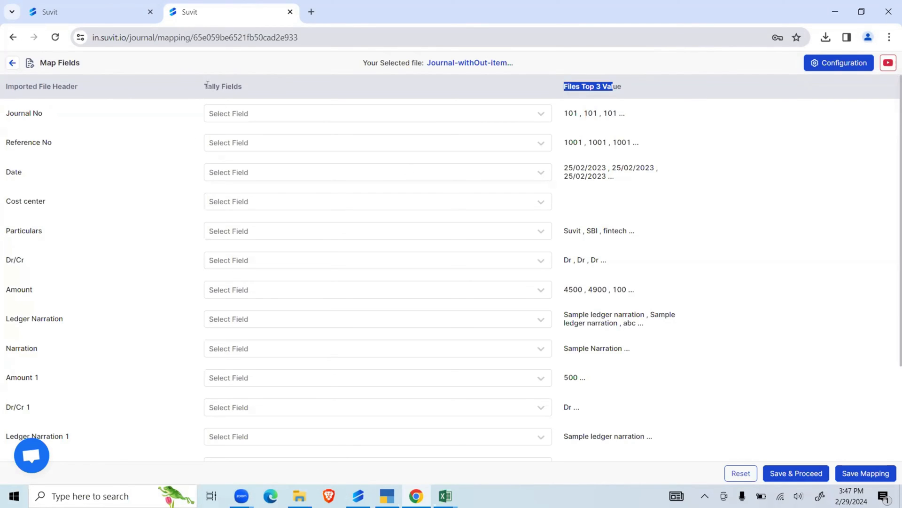
pyautogui.moveTo(207, 85); pyautogui.dragTo(242, 87)
pyautogui.click(258, 112)
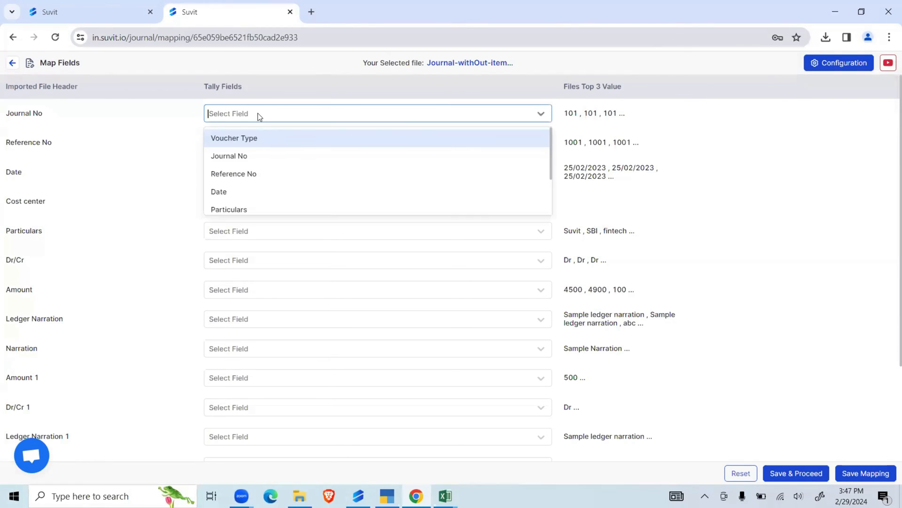
pyautogui.click(248, 156)
pyautogui.click(254, 142)
pyautogui.click(250, 167)
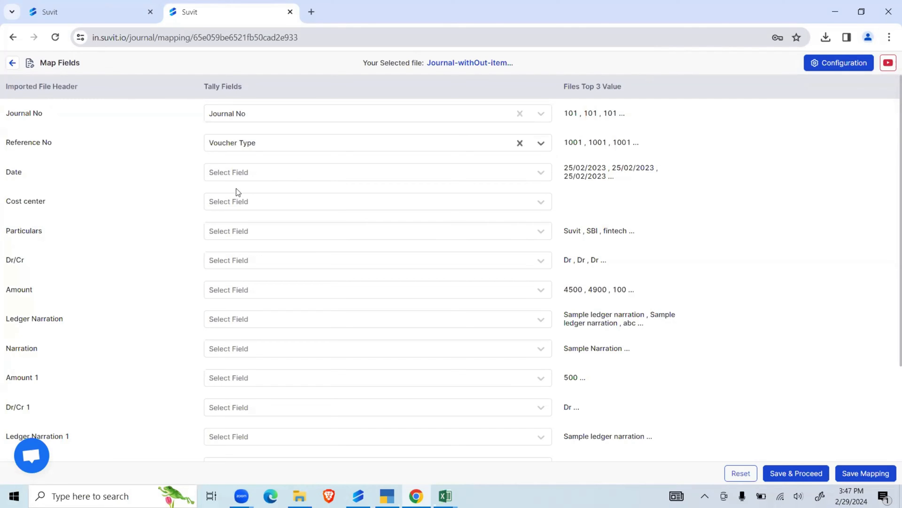
pyautogui.click(277, 175)
pyautogui.click(255, 216)
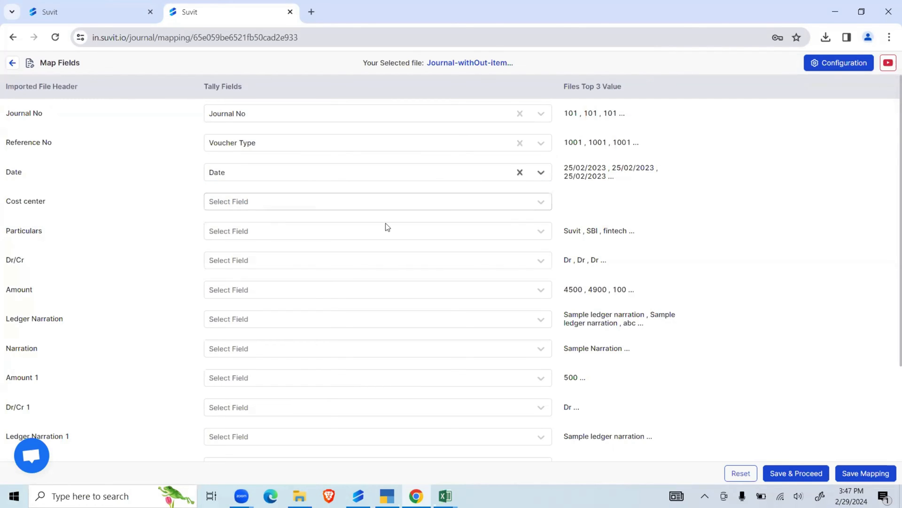
# - Map the imported Particulars header to Particulars and Dr/Cr to Dr./ Cr
pyautogui.click(310, 236)
pyautogui.click(245, 274)
pyautogui.click(352, 265)
pyautogui.click(287, 304)
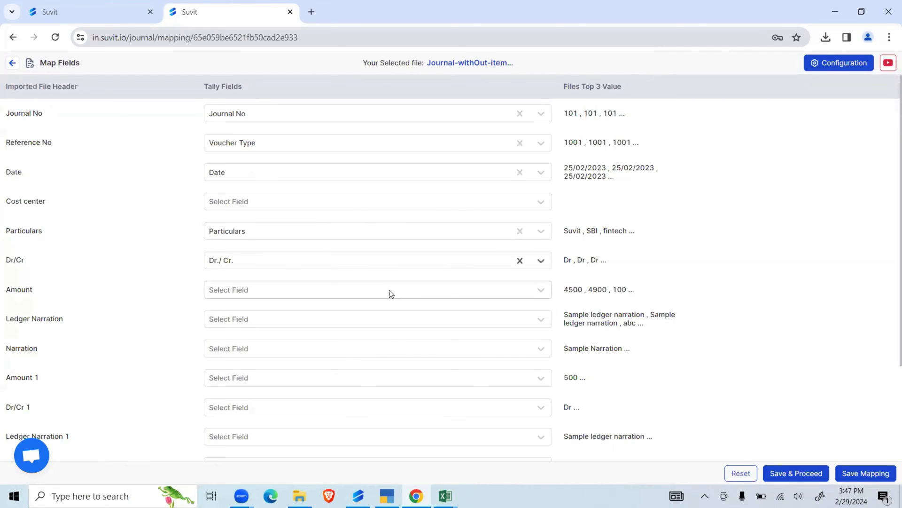
# - Map the imported Amount header to Amount and Ledger Narration to Narration
pyautogui.scroll(-3, 395, 287)
pyautogui.click(460, 172)
pyautogui.click(239, 214)
pyautogui.click(321, 204)
pyautogui.click(308, 241)
pyautogui.scroll(3, 376, 274)
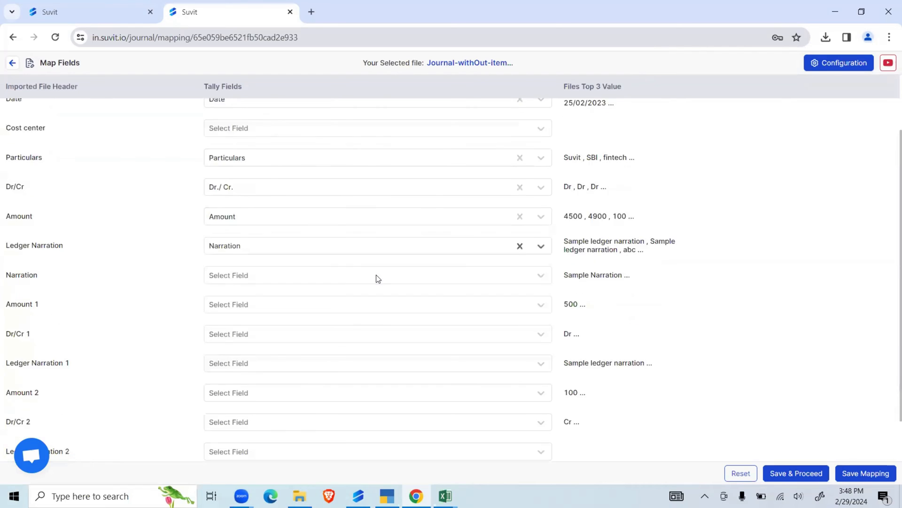
# - Open the journal mapping configuration, review the Item Allocation options and save the configuration
pyautogui.click(839, 63)
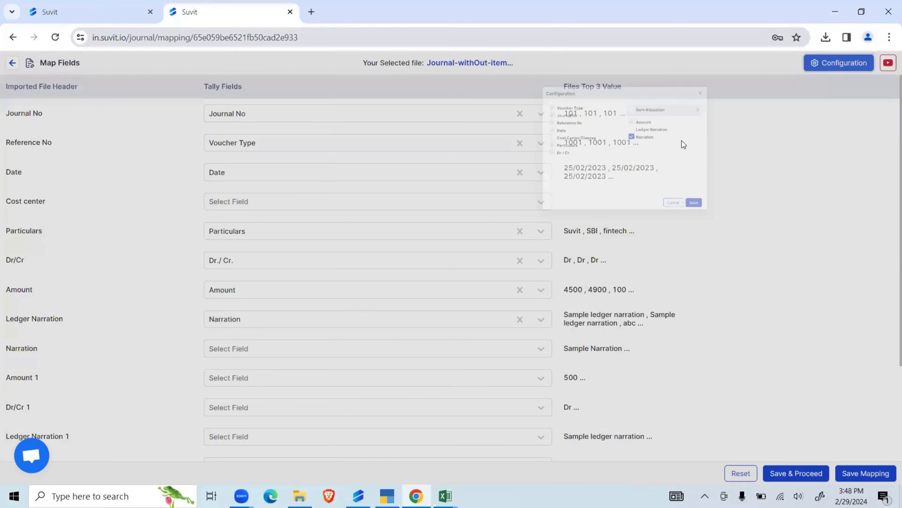
pyautogui.click(562, 156)
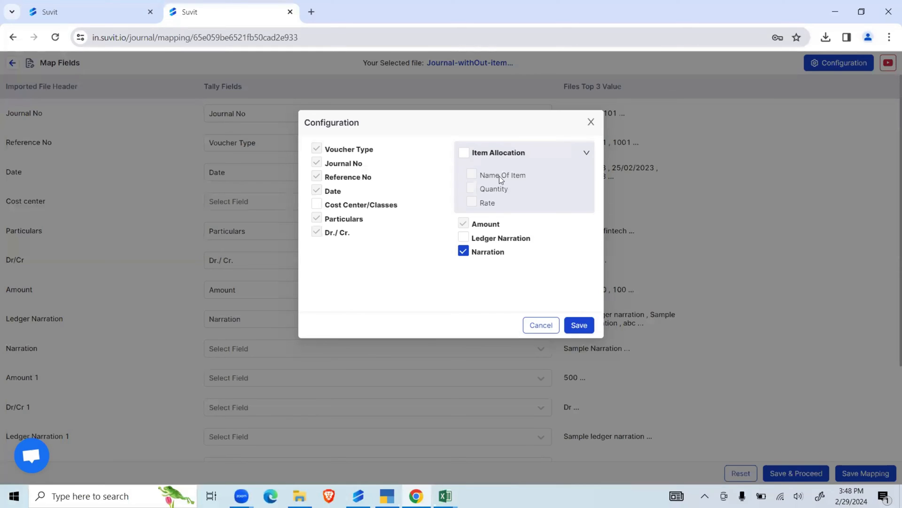
pyautogui.click(466, 153)
pyautogui.click(580, 325)
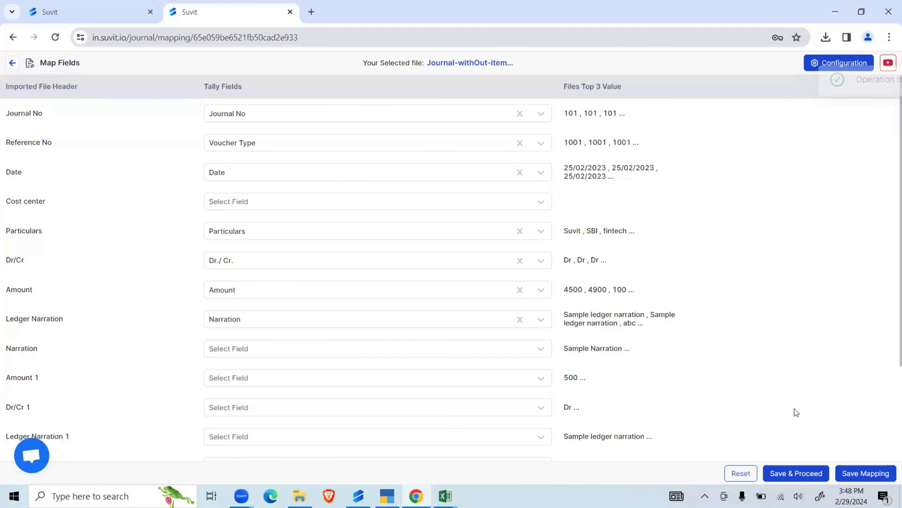
# - Remap the imported Reference No header to Reference No, then save the mapping and proceed to the journal transactions
pyautogui.click(794, 475)
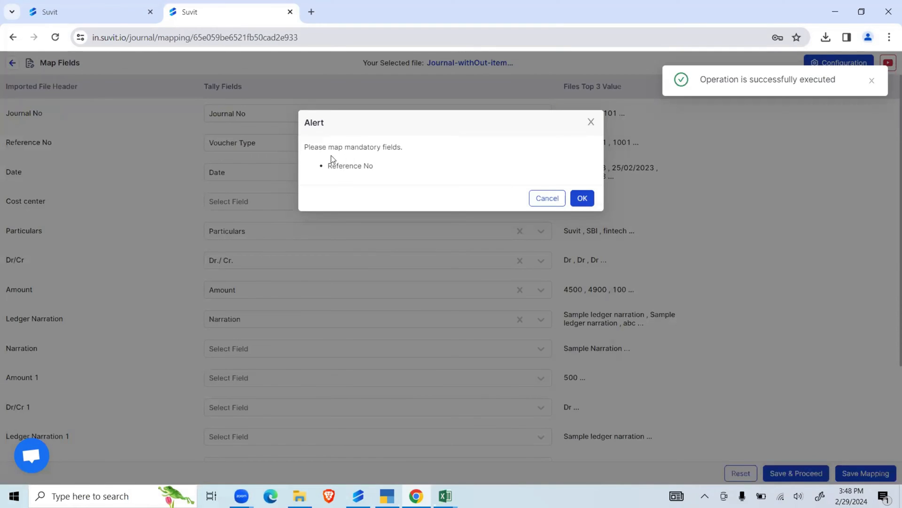
pyautogui.moveTo(326, 166); pyautogui.dragTo(370, 166)
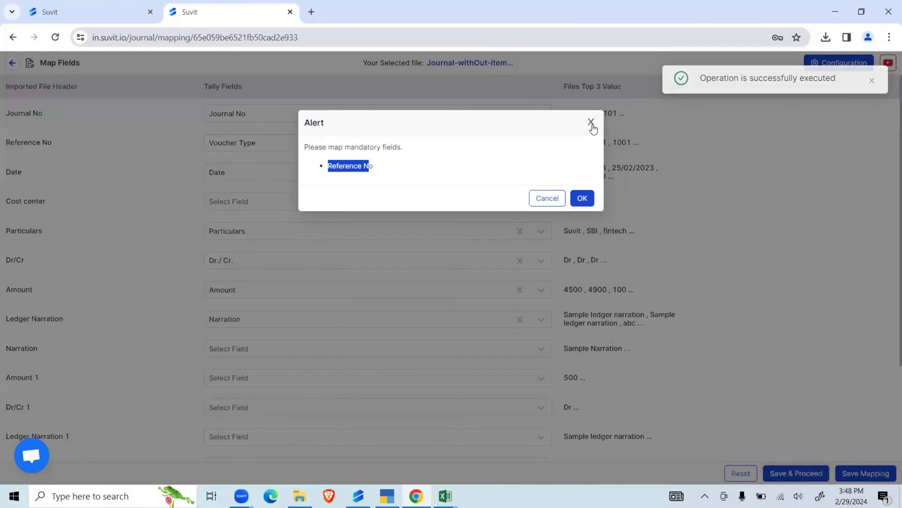
pyautogui.click(592, 122)
pyautogui.click(298, 148)
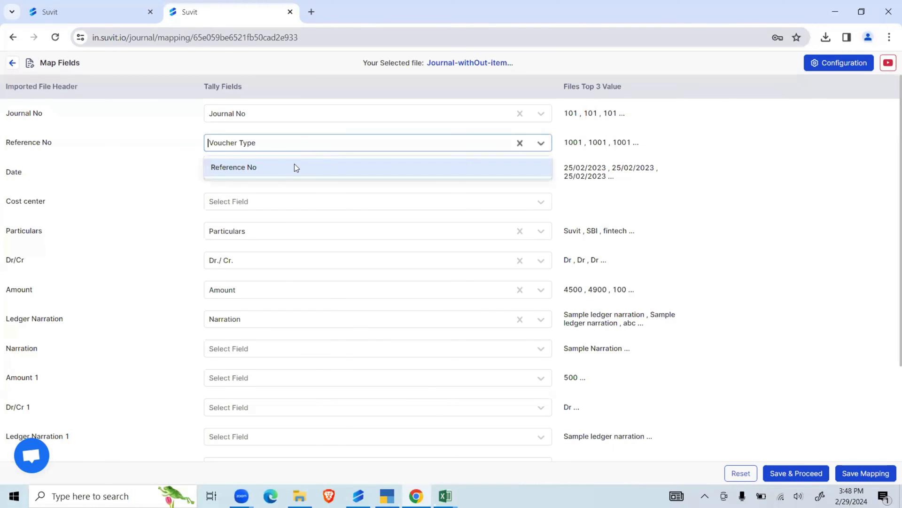
pyautogui.click(280, 168)
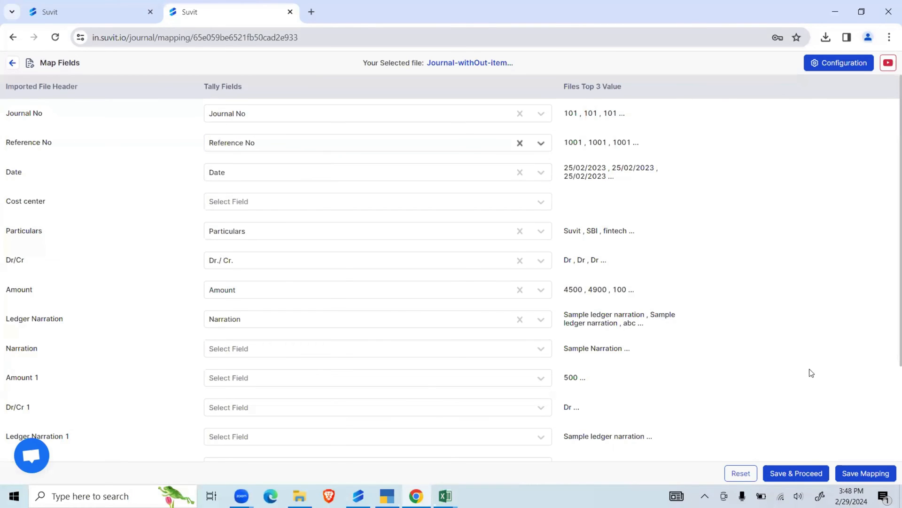
pyautogui.click(791, 472)
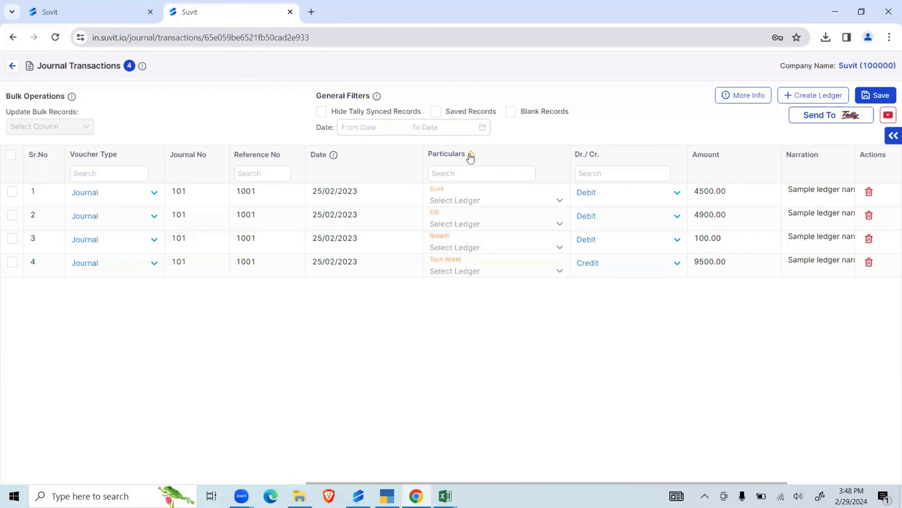
# - Assign the Suspense ledger to the Suvit entry and the ARYAN LUBRICANTS ledger to the SBI entry
pyautogui.click(468, 198)
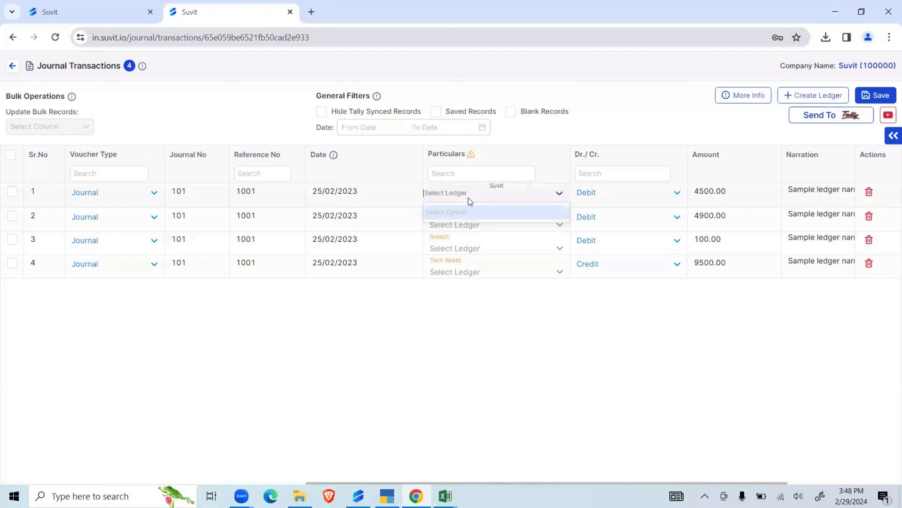
pyautogui.write('su')
pyautogui.click(470, 206)
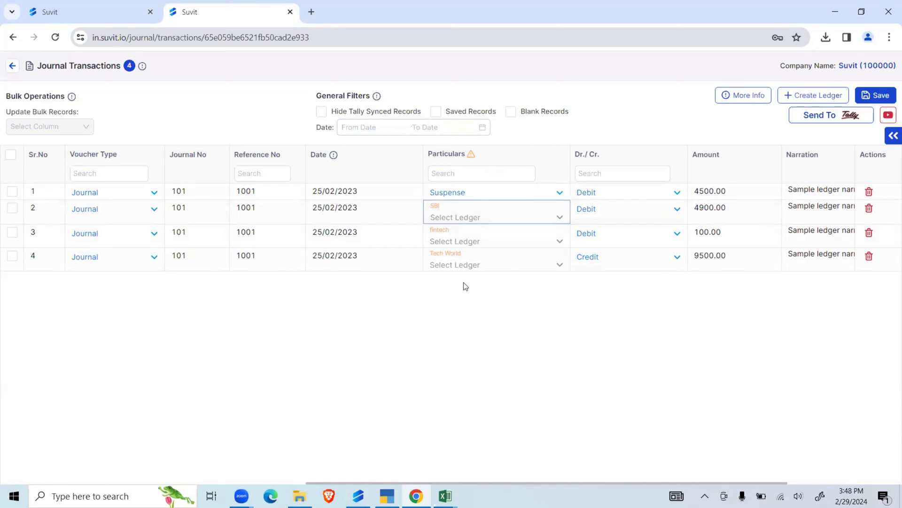
pyautogui.click(464, 219)
pyautogui.write('ab')
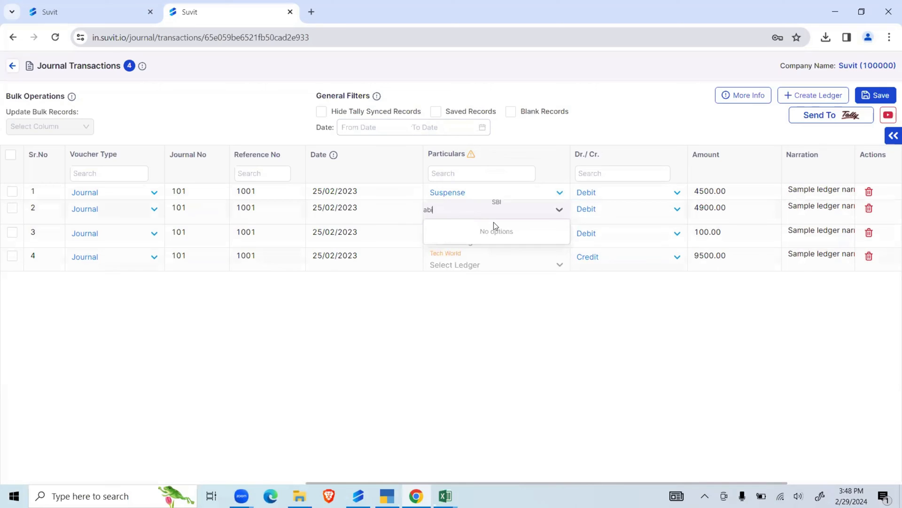
pyautogui.press('BackSpace')
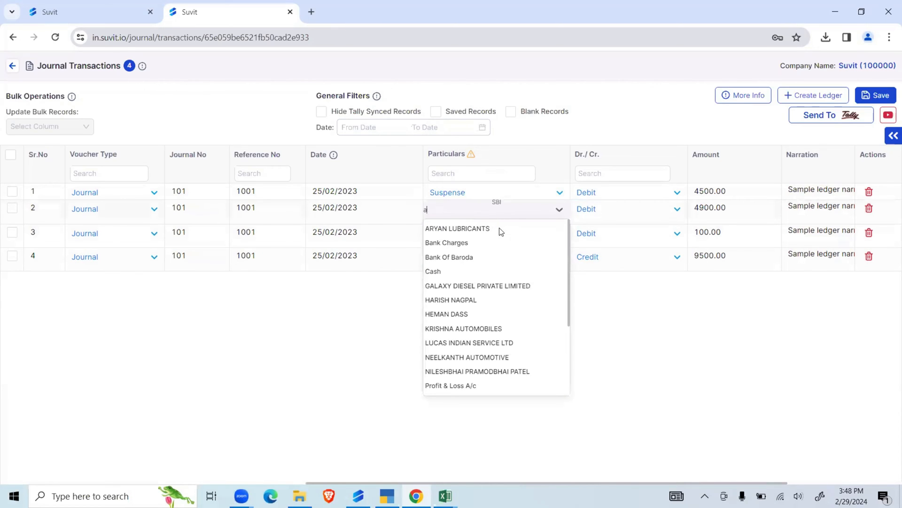
pyautogui.click(499, 228)
# - Assign ARYAN LUBRICANTS to the fintech entry and Bank Of Baroda to the Tech World entry, then save all entries
pyautogui.click(500, 230)
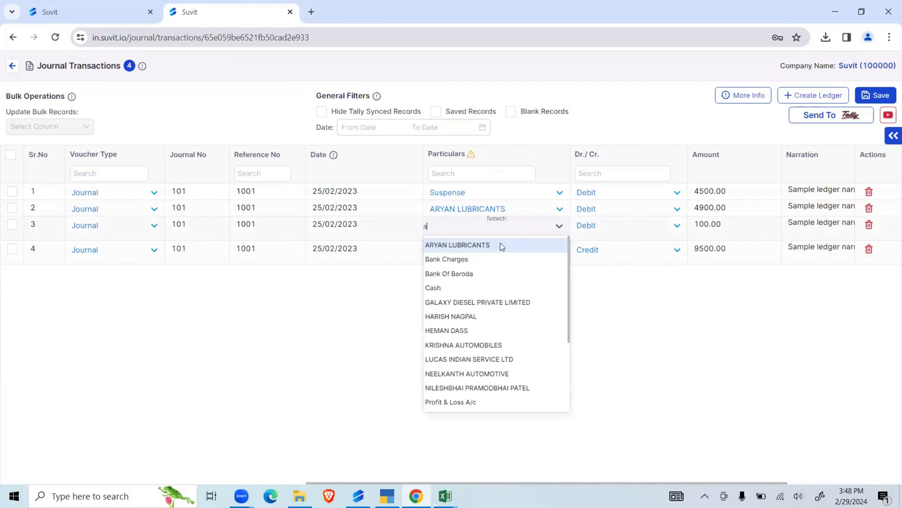
pyautogui.click(500, 243)
pyautogui.click(503, 247)
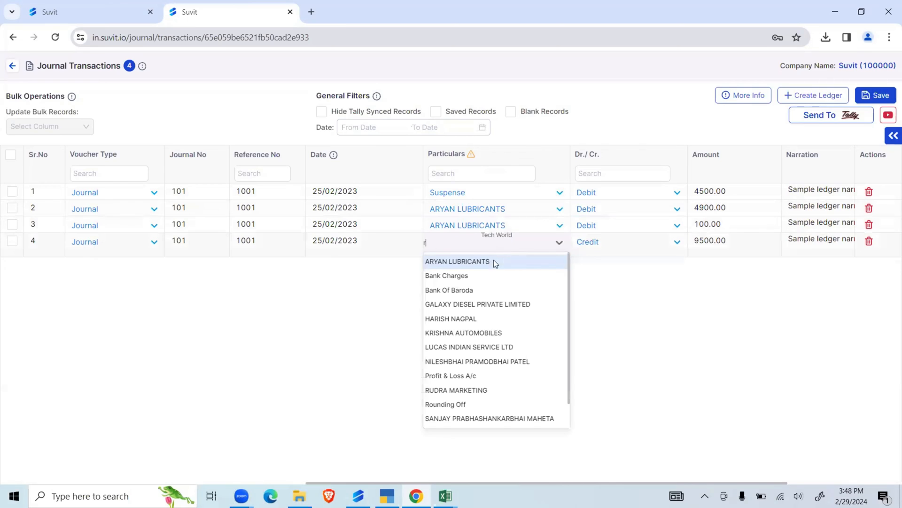
pyautogui.click(483, 291)
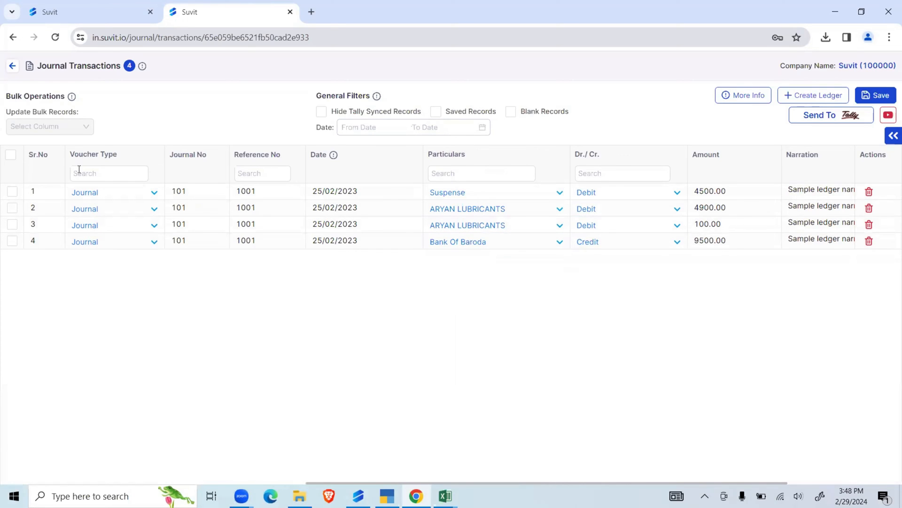
pyautogui.click(11, 155)
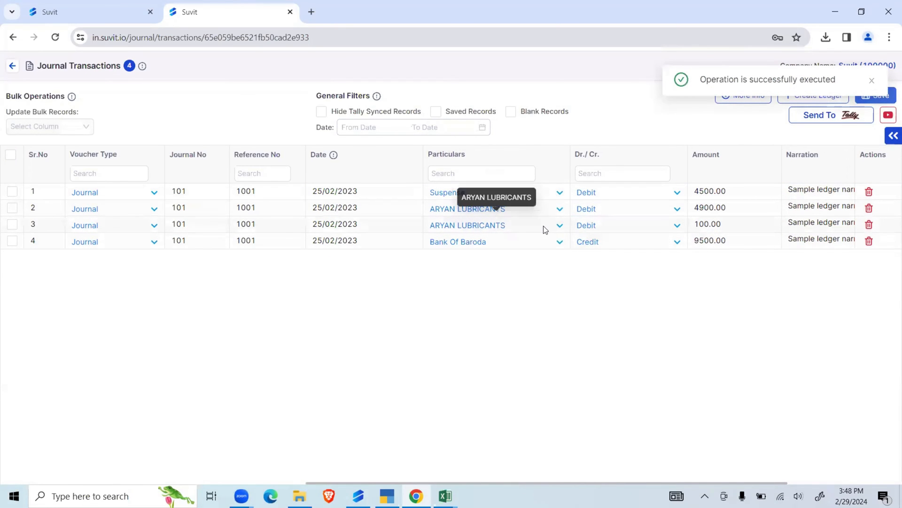
# - Set the first journal entry's amount to 4501 and try to save all entries
pyautogui.click(748, 193)
pyautogui.click(739, 192)
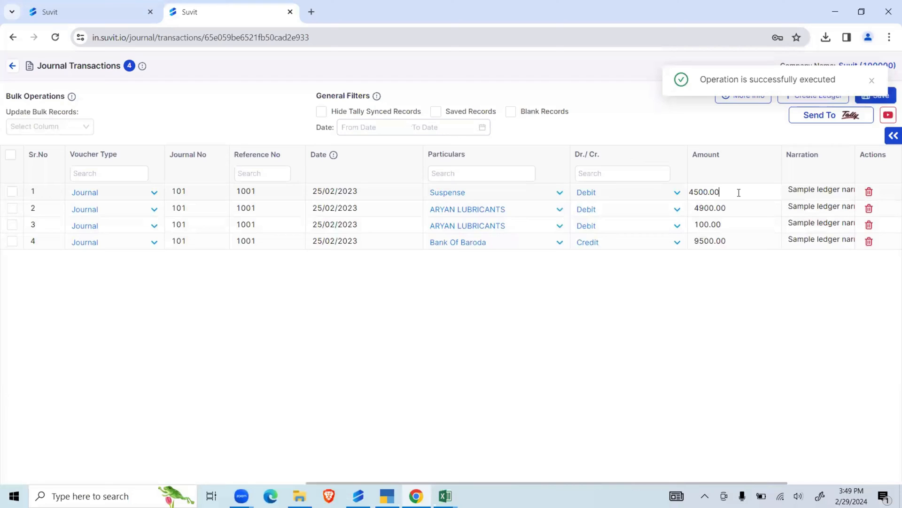
pyautogui.press('BackSpace')
pyautogui.write('1')
pyautogui.click(726, 294)
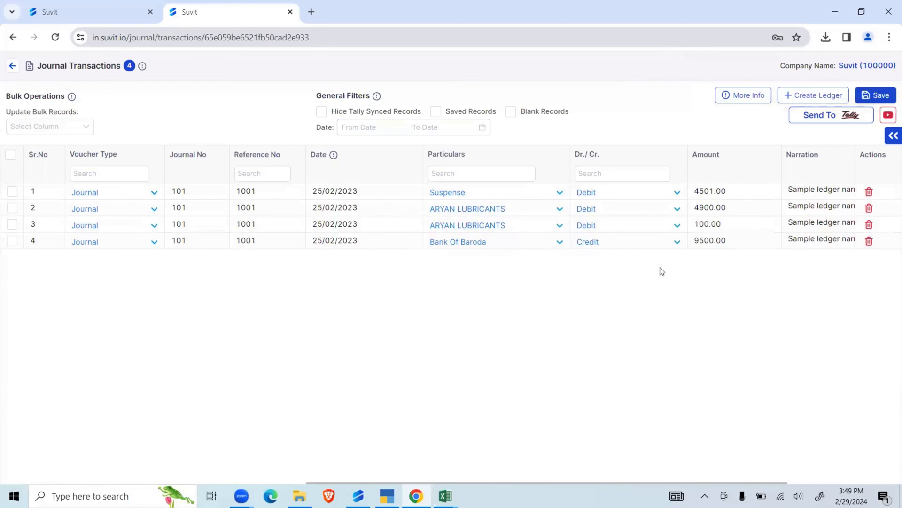
pyautogui.click(11, 154)
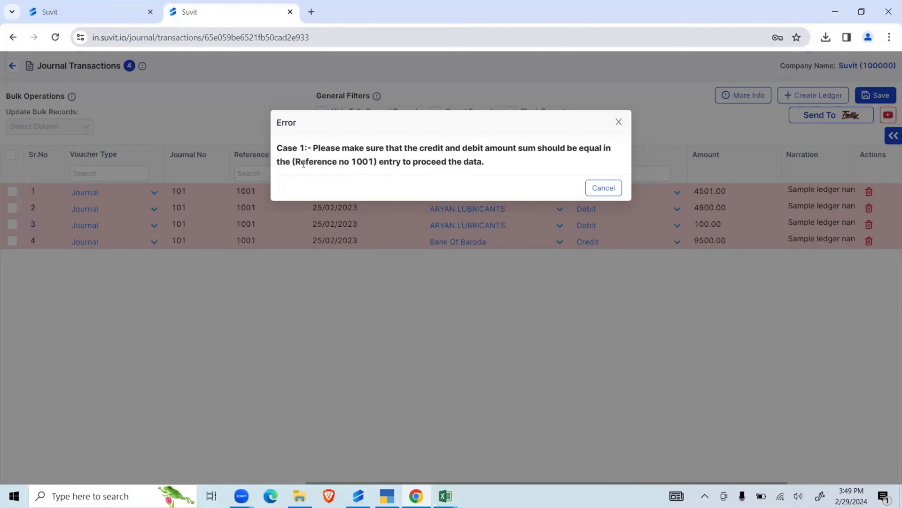
pyautogui.moveTo(295, 161); pyautogui.dragTo(477, 160)
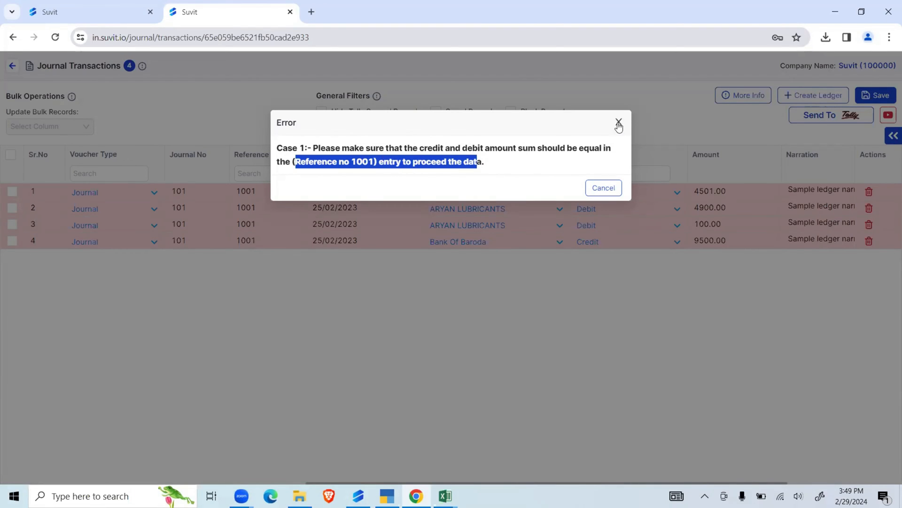
pyautogui.click(603, 188)
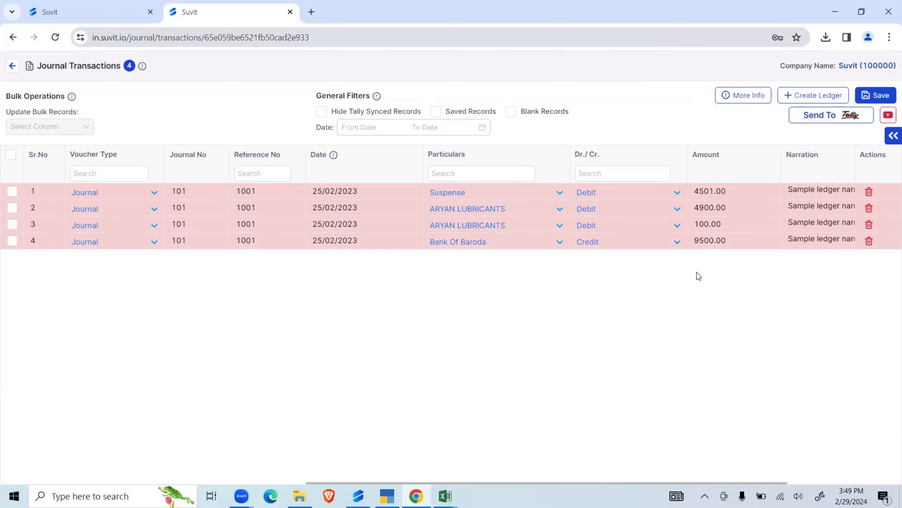
# - Set the first journal entry's amount to 4500 and save all journal entries
pyautogui.click(726, 192)
pyautogui.click(730, 188)
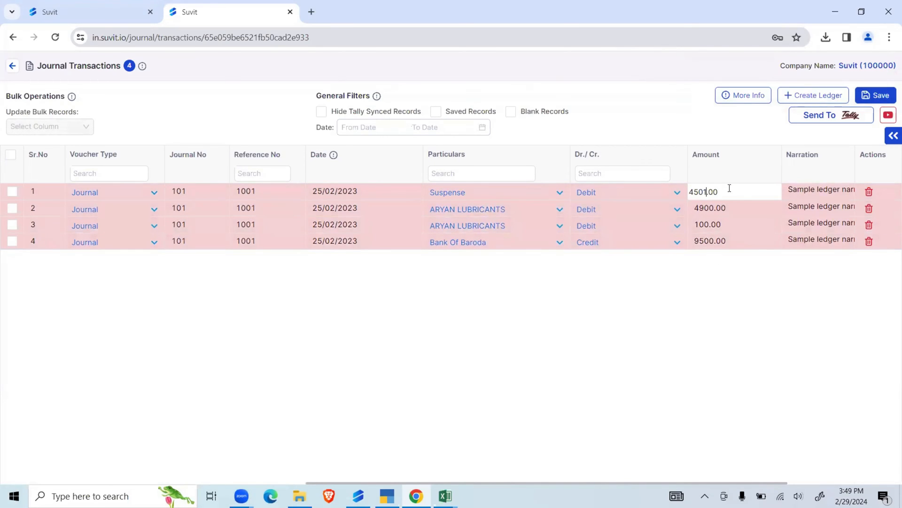
pyautogui.press('BackSpace')
pyautogui.click(700, 193)
pyautogui.click(717, 274)
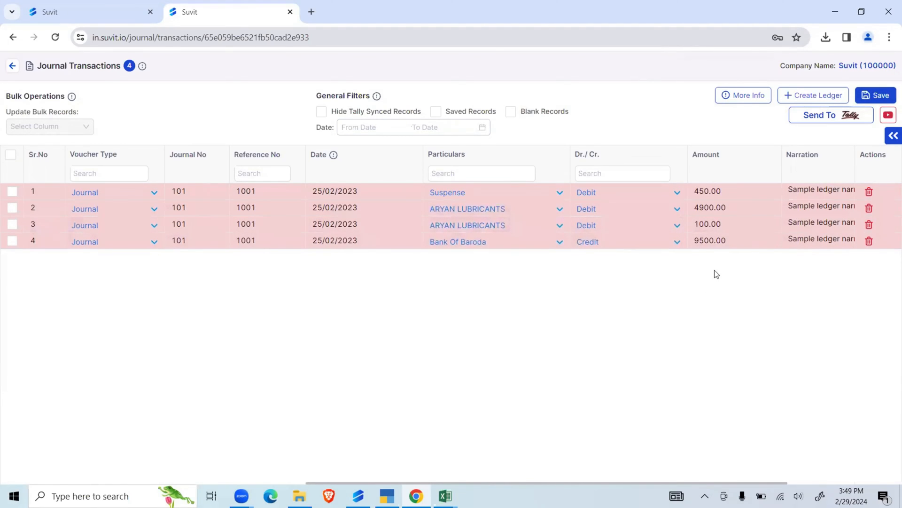
pyautogui.click(736, 189)
pyautogui.write('4500')
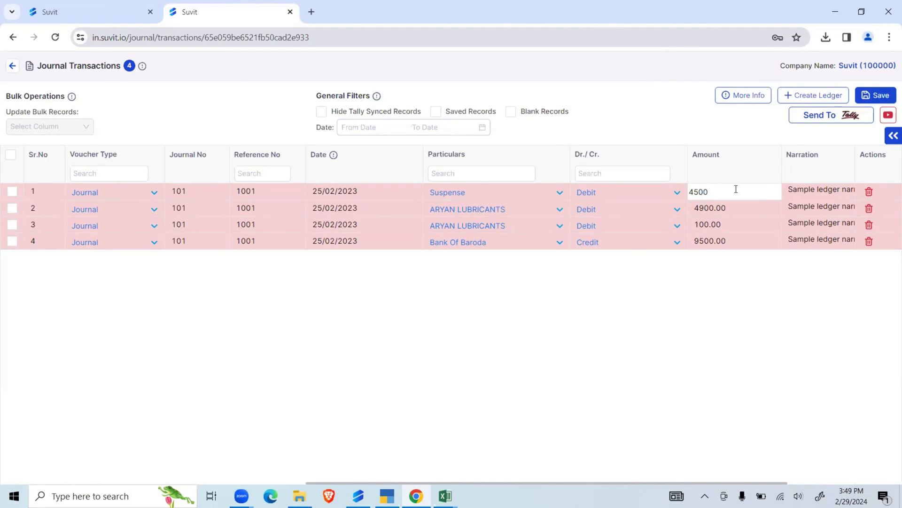
pyautogui.press('Return')
pyautogui.click(10, 154)
pyautogui.click(867, 94)
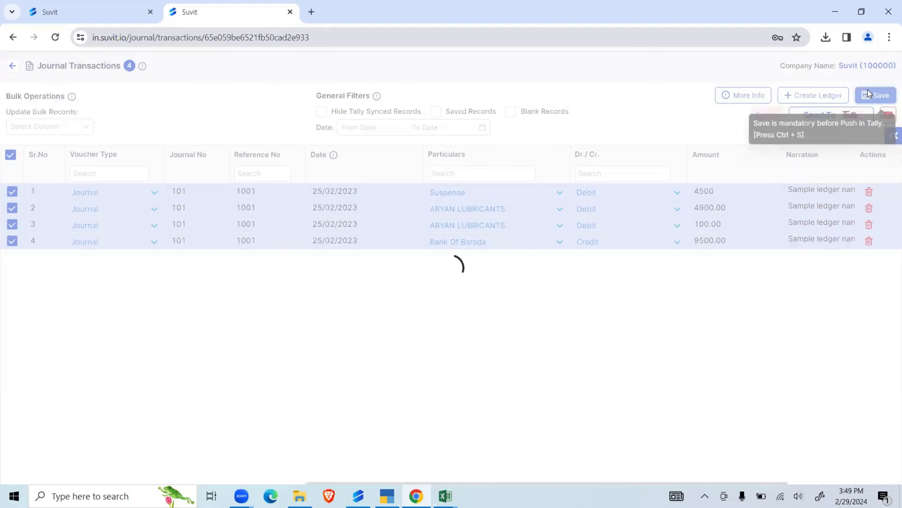
# - Try to push the journal entries to Tally without selecting any of them
pyautogui.click(822, 117)
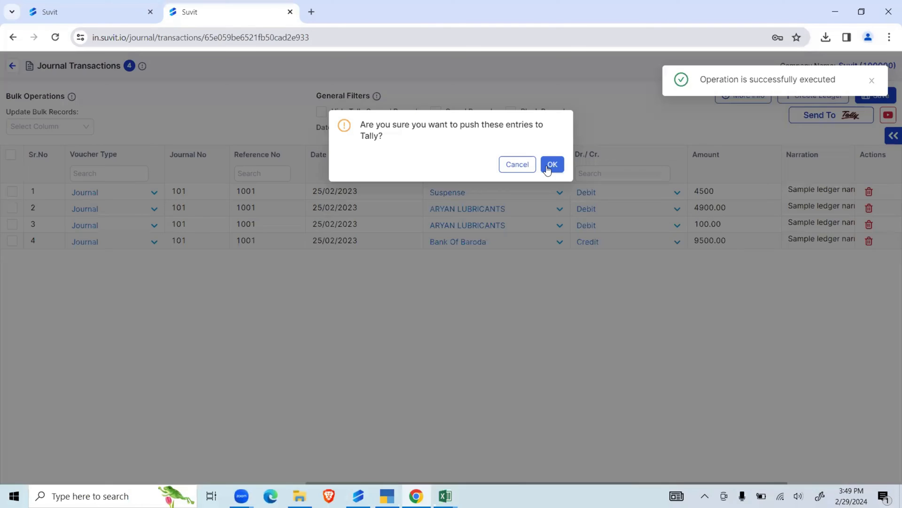
pyautogui.click(549, 164)
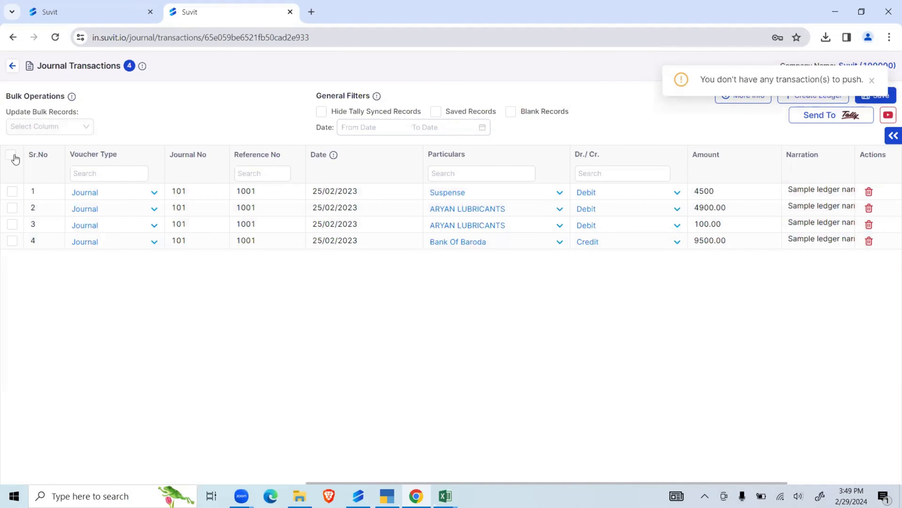
pyautogui.moveTo(857, 82); pyautogui.dragTo(678, 90)
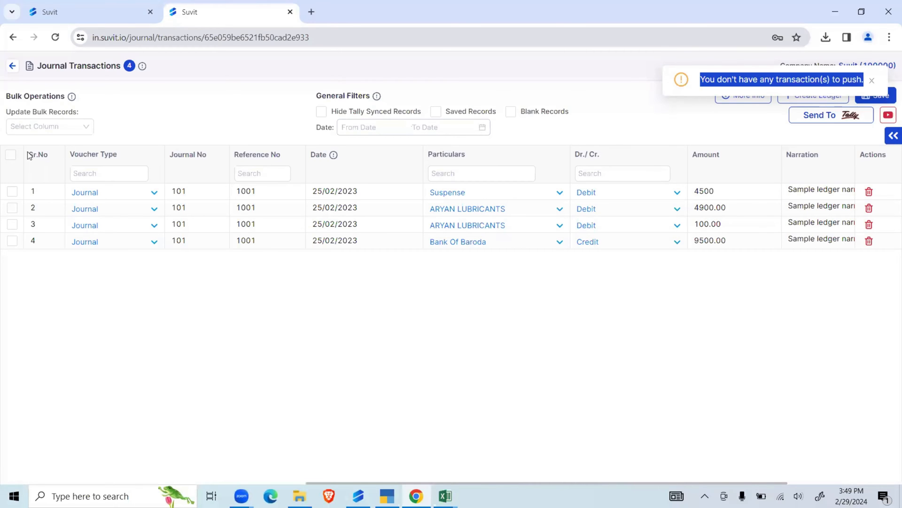
# - Select all journal entries, push them to Tally and switch to the Suvit desktop app to check the sync
pyautogui.click(10, 154)
pyautogui.click(808, 116)
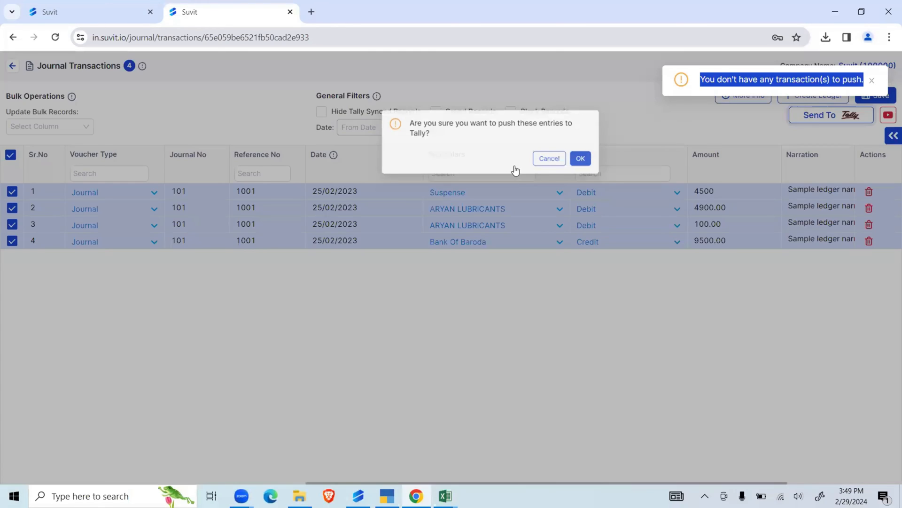
pyautogui.click(549, 263)
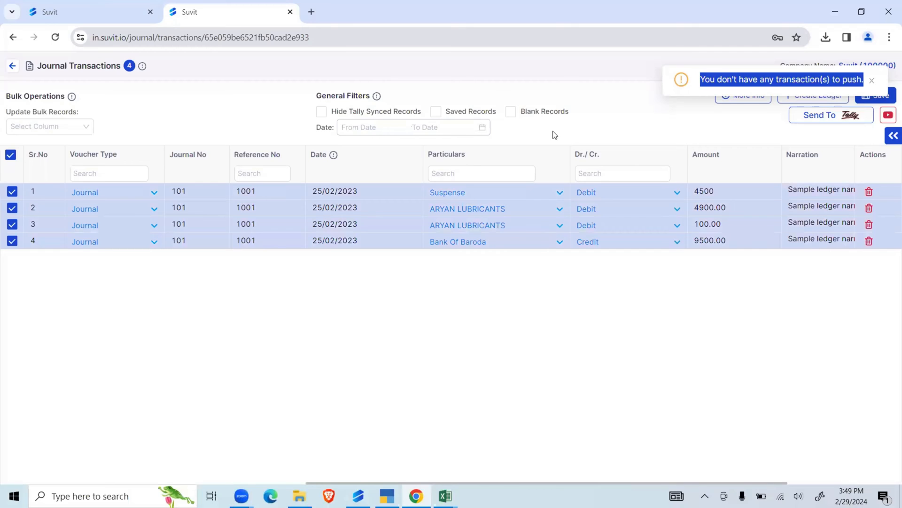
pyautogui.click(596, 278)
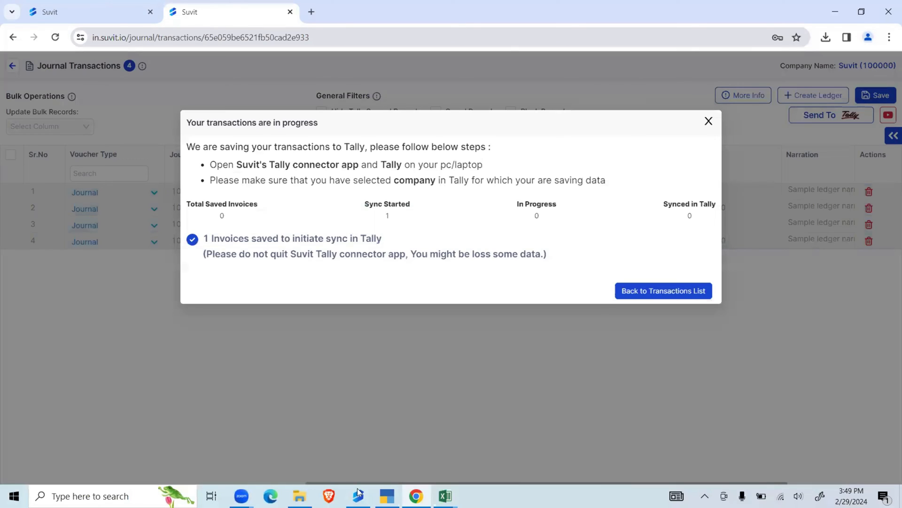
pyautogui.click(358, 494)
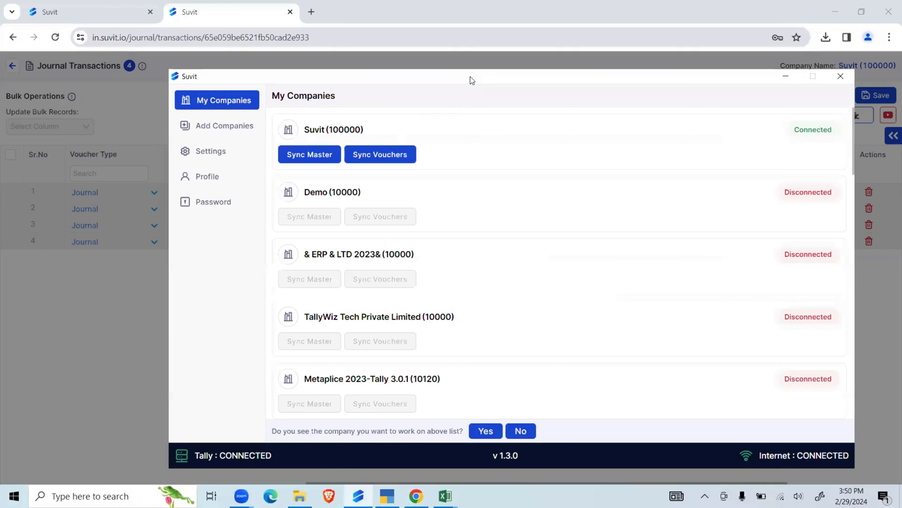
pyautogui.moveTo(470, 76); pyautogui.dragTo(442, 75)
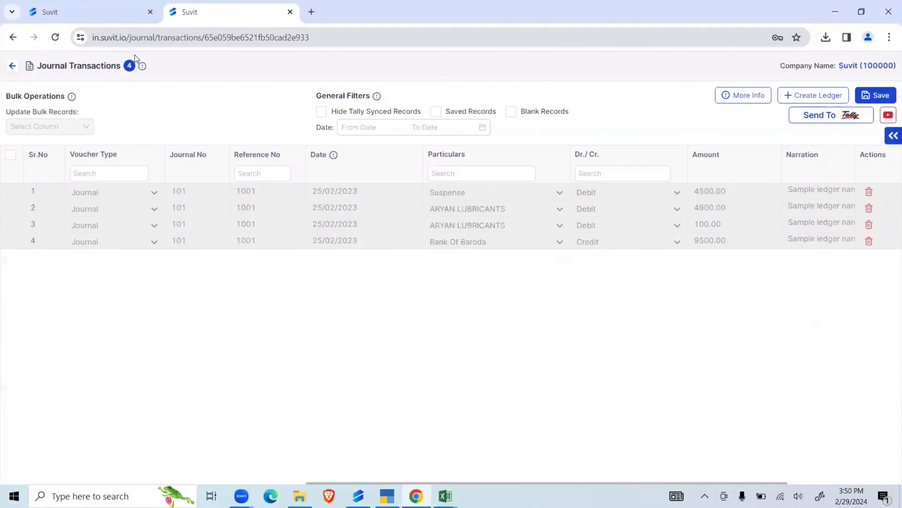
# - Return to the bulk upload's Banking section and start a statement import with Bank Of Baroda as the bank
pyautogui.click(13, 38)
pyautogui.click(13, 38)
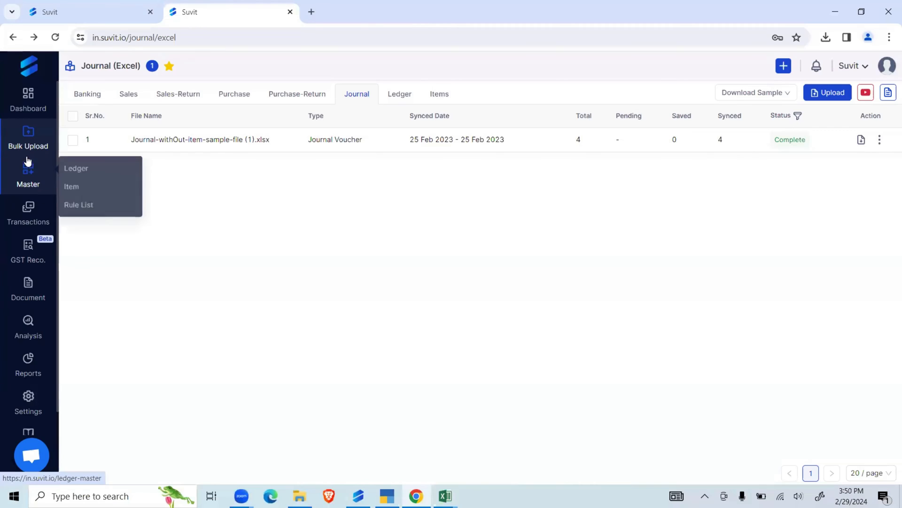
pyautogui.click(32, 147)
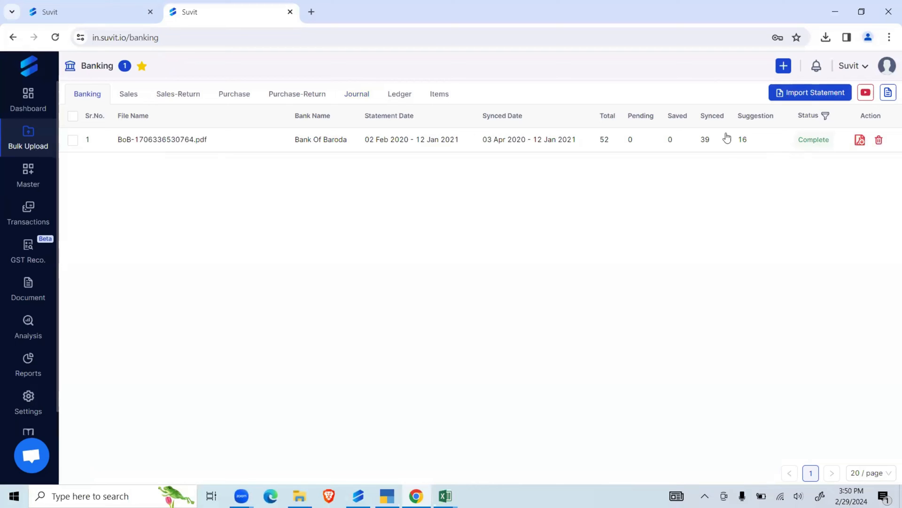
pyautogui.click(799, 98)
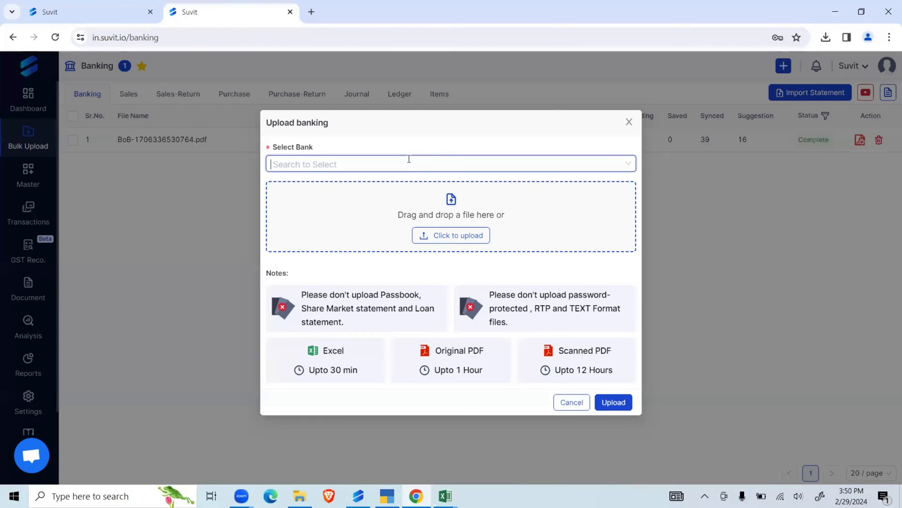
pyautogui.click(401, 162)
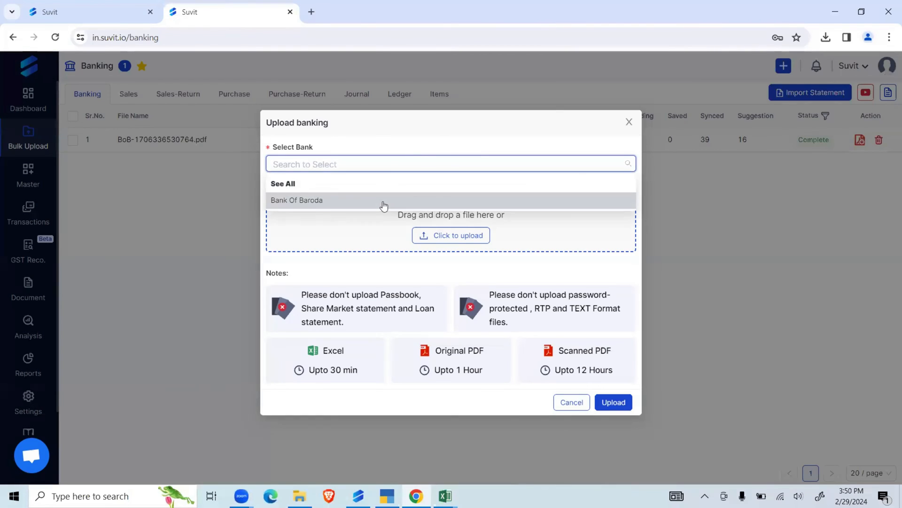
# - Attach Bank Statement, BOB (OCT TO 23 MARCH 2022 and BOB_STATEMENT from the Desktop's New folder > Document and upload all three PDFs
pyautogui.click(456, 235)
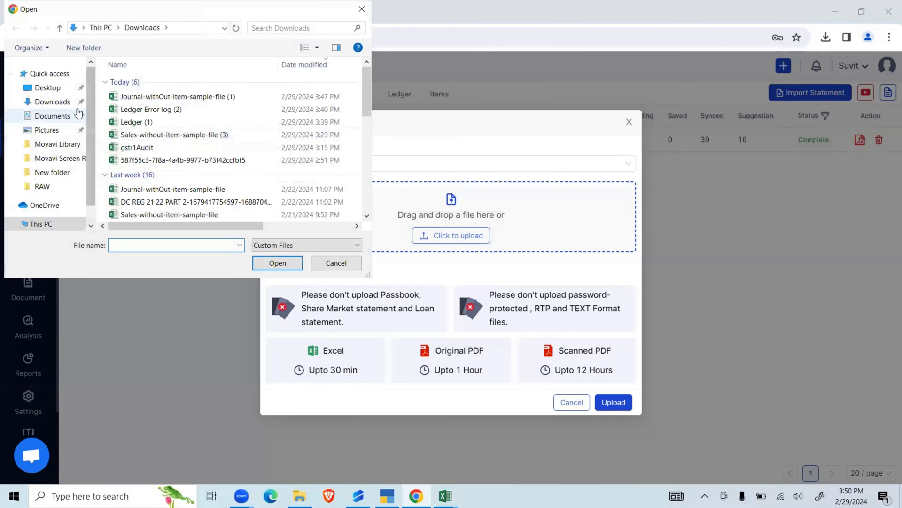
pyautogui.click(57, 92)
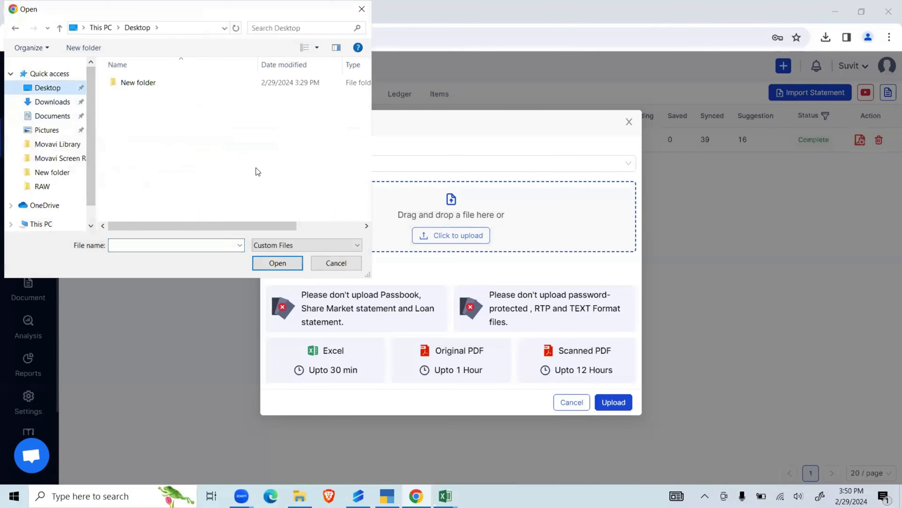
pyautogui.doubleClick(228, 91)
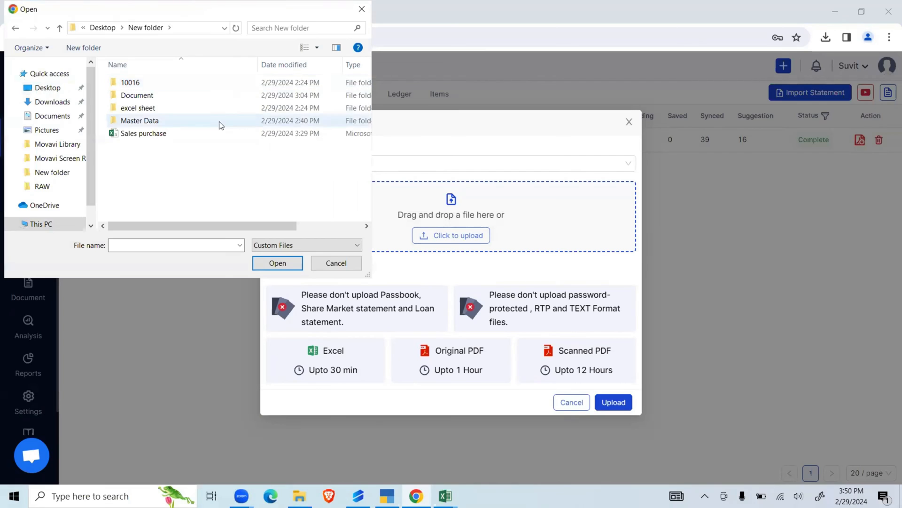
pyautogui.doubleClick(219, 96)
pyautogui.click(212, 84)
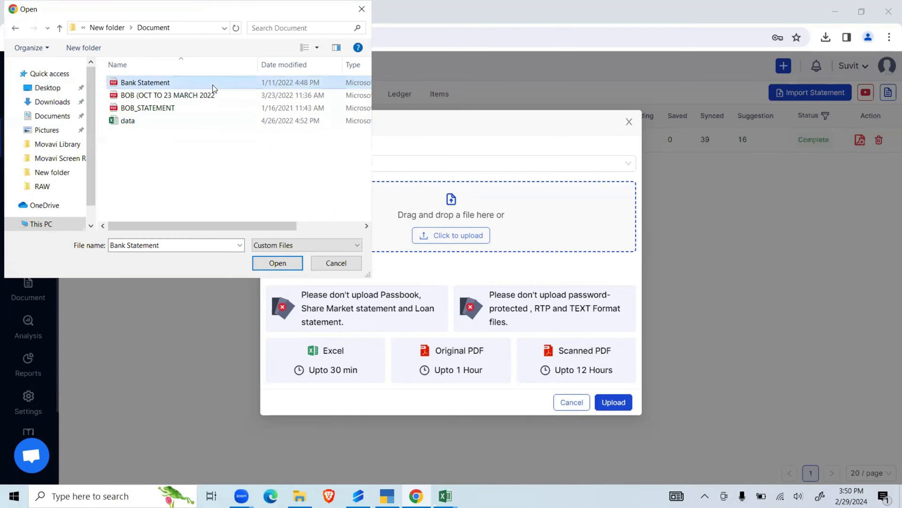
pyautogui.hotkey('shift', 'Down')
pyautogui.hotkey('shift', 'Down')
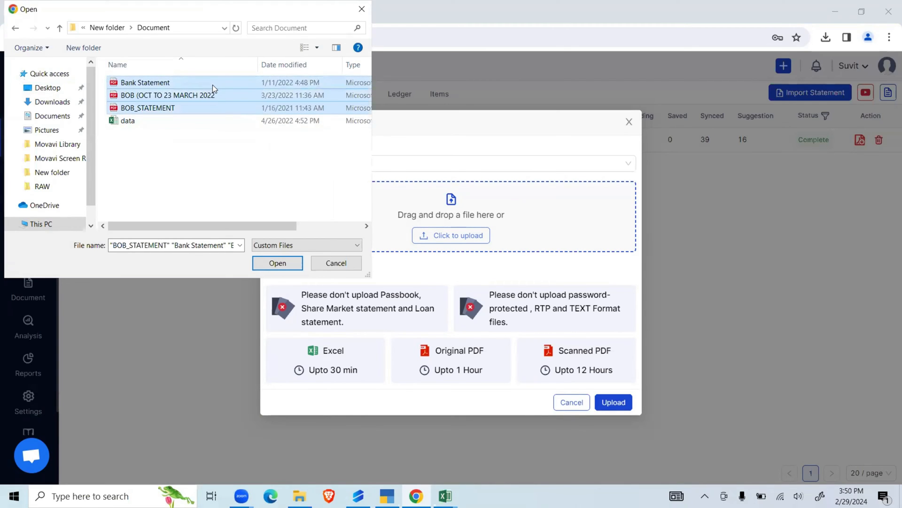
pyautogui.press('Return')
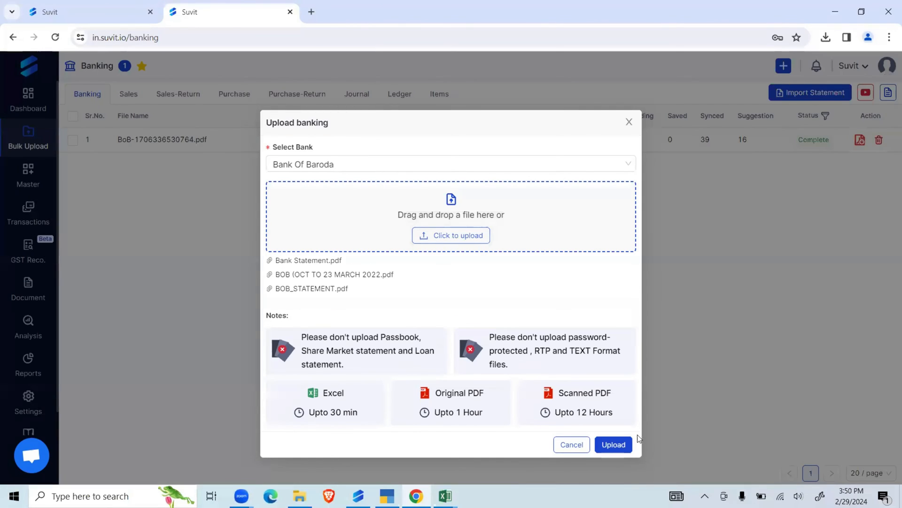
pyautogui.click(608, 446)
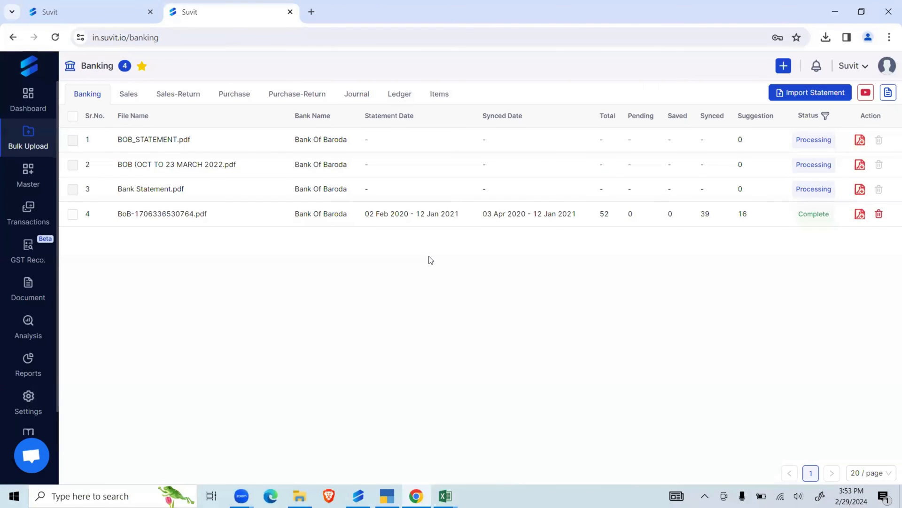
# - Refresh the banking list and switch to the Demo company to review its imported statements, returning to the Suvit company
pyautogui.click(55, 41)
pyautogui.click(851, 66)
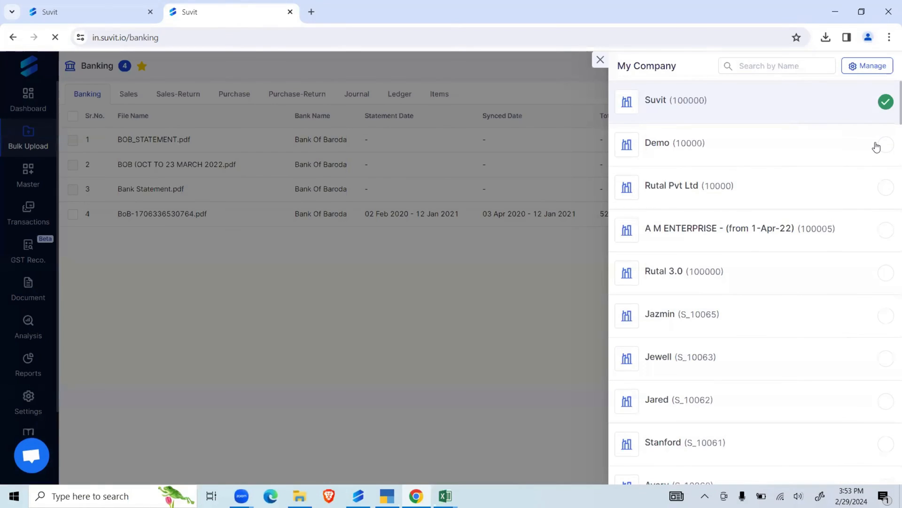
pyautogui.click(883, 146)
pyautogui.click(593, 192)
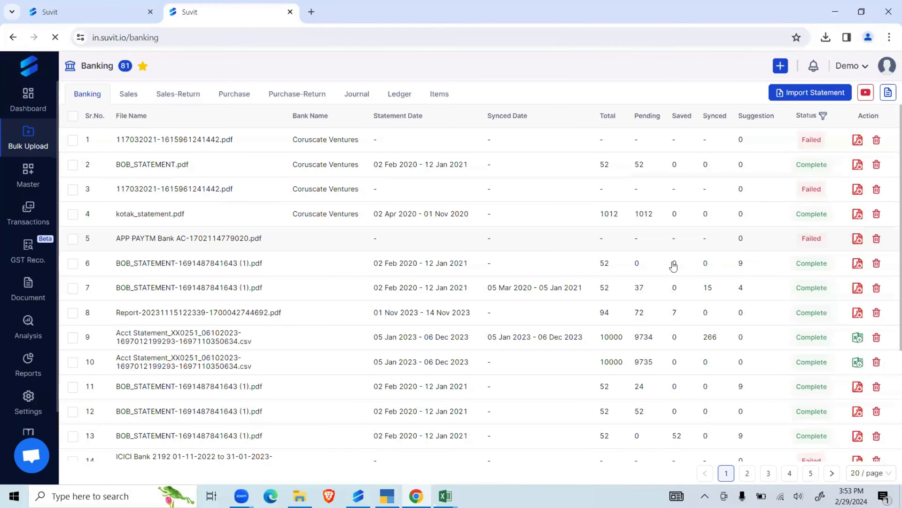
pyautogui.scroll(-3, 529, 274)
pyautogui.scroll(3, 527, 275)
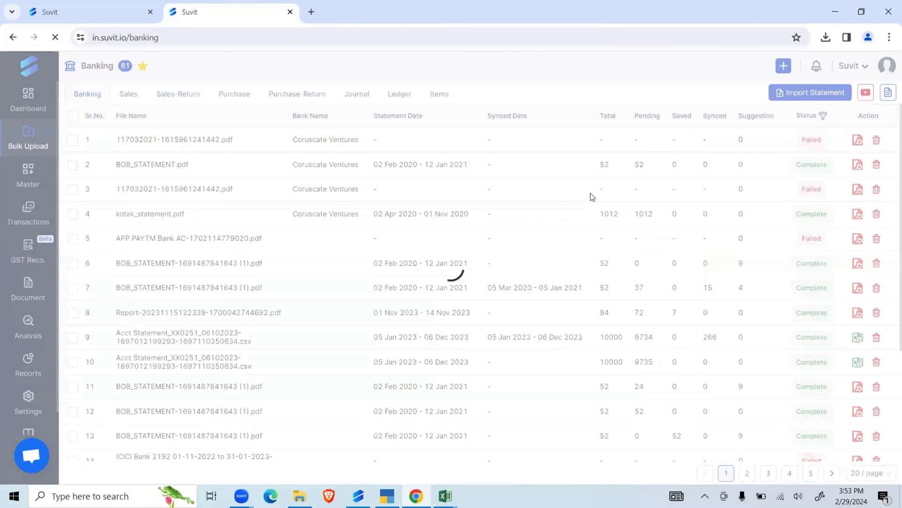
# - Open the completed BoB-1706336530764.pdf statement and review its extracted transactions and suggested ledgers
pyautogui.click(596, 218)
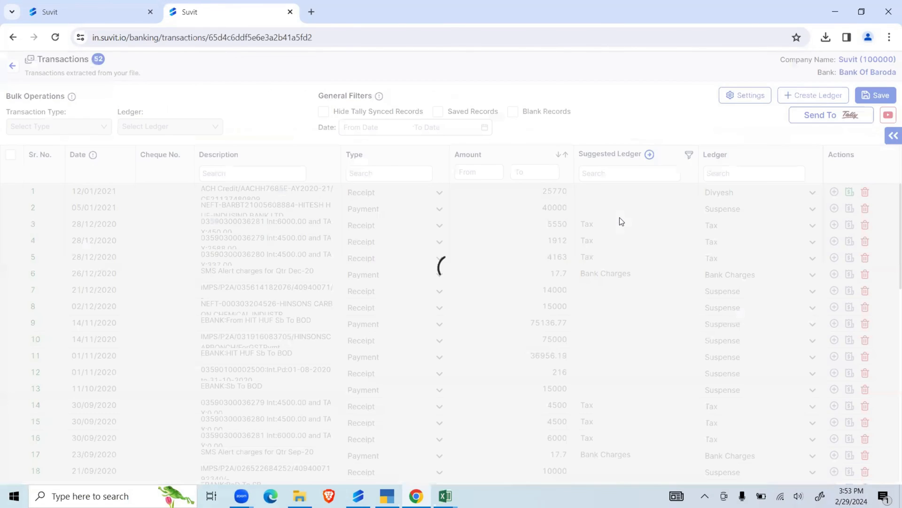
pyautogui.scroll(-10, 513, 289)
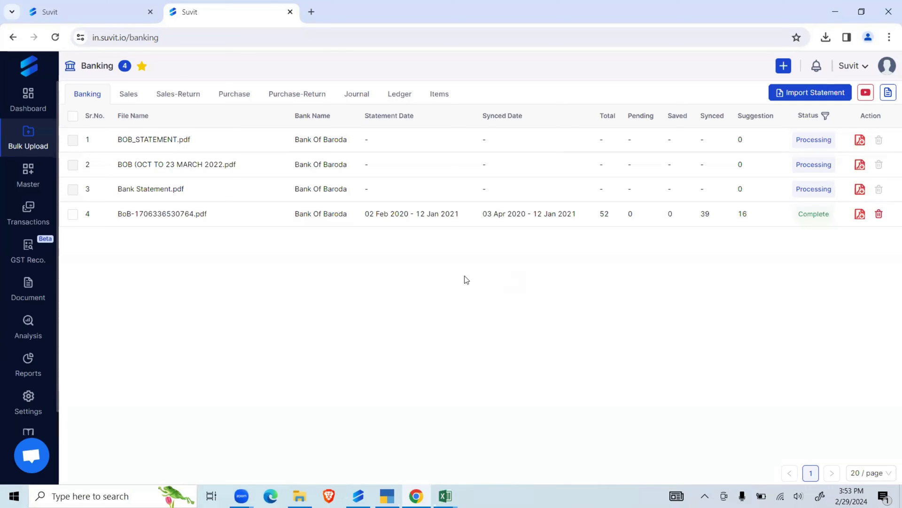
# - Open the Suvit Help Center at help.suvit.io in a new browser tab and look over its topics
pyautogui.hotkey('ctrl', 't')
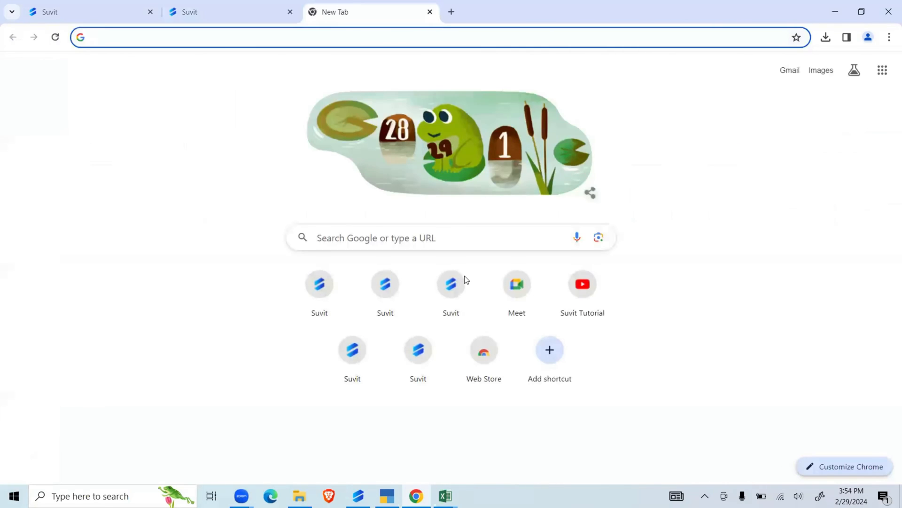
pyautogui.write('help')
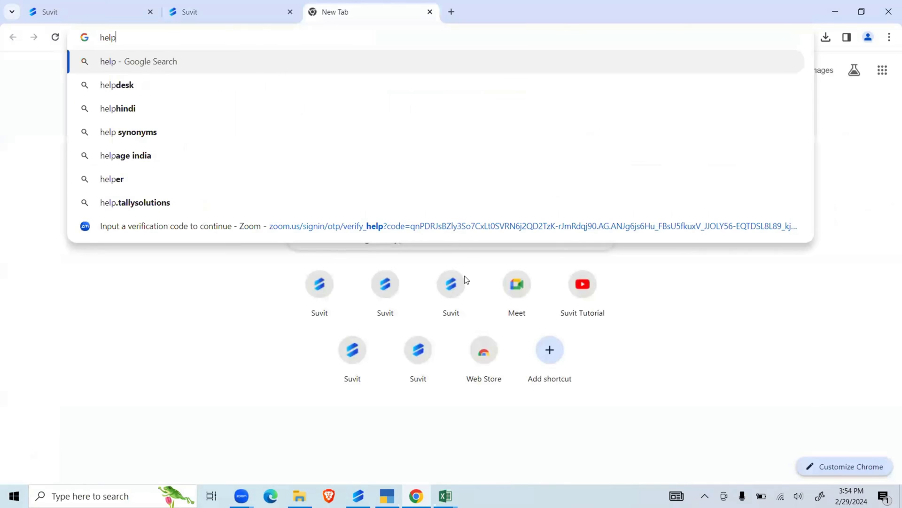
pyautogui.write('.suvit.io')
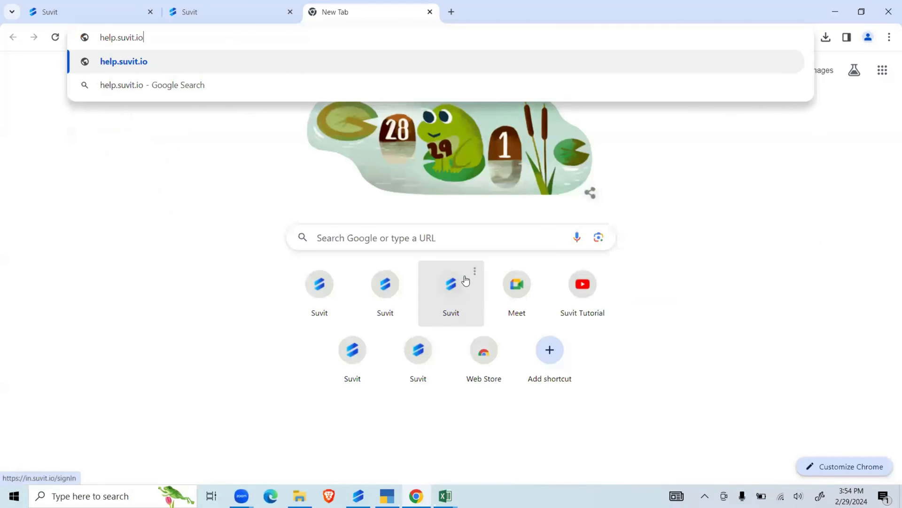
pyautogui.press('Return')
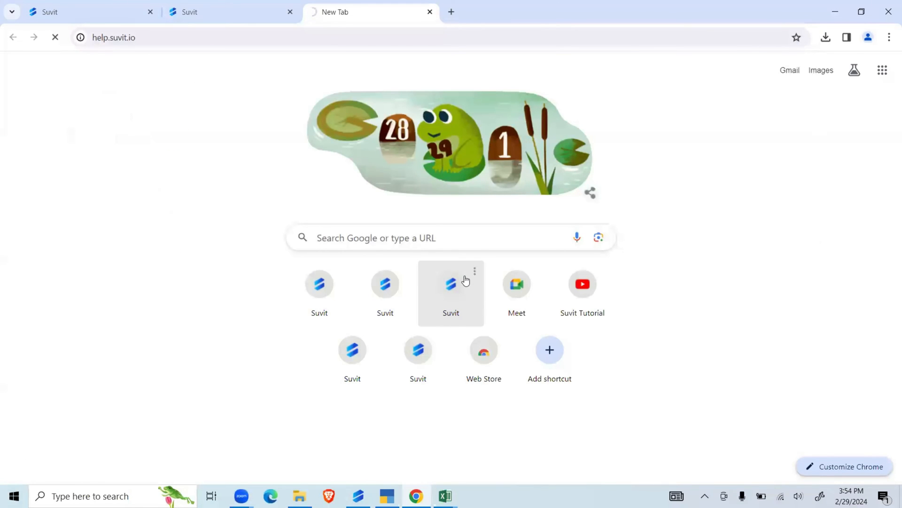
pyautogui.scroll(-5, 308, 316)
pyautogui.scroll(5, 284, 309)
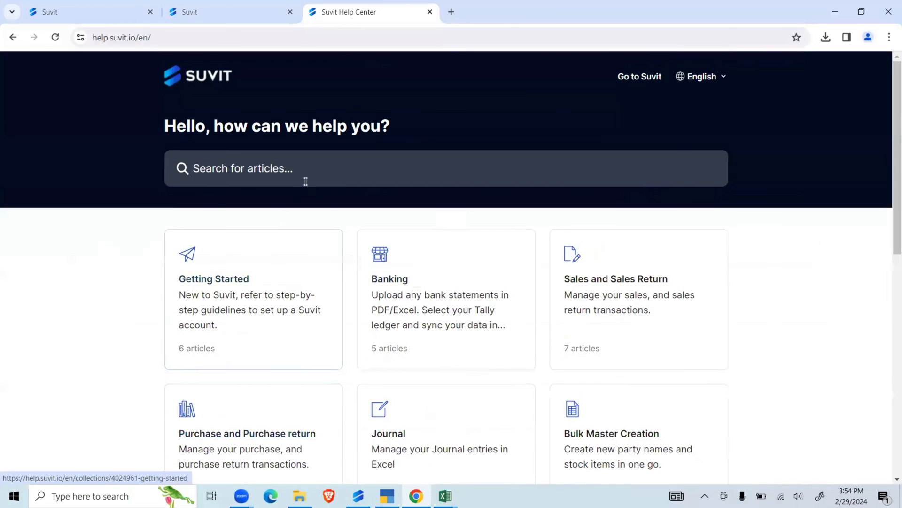
# - Search the help articles for "cash" and open the "Sample Sheet for CASH entries" article
pyautogui.click(306, 180)
pyautogui.write('cash')
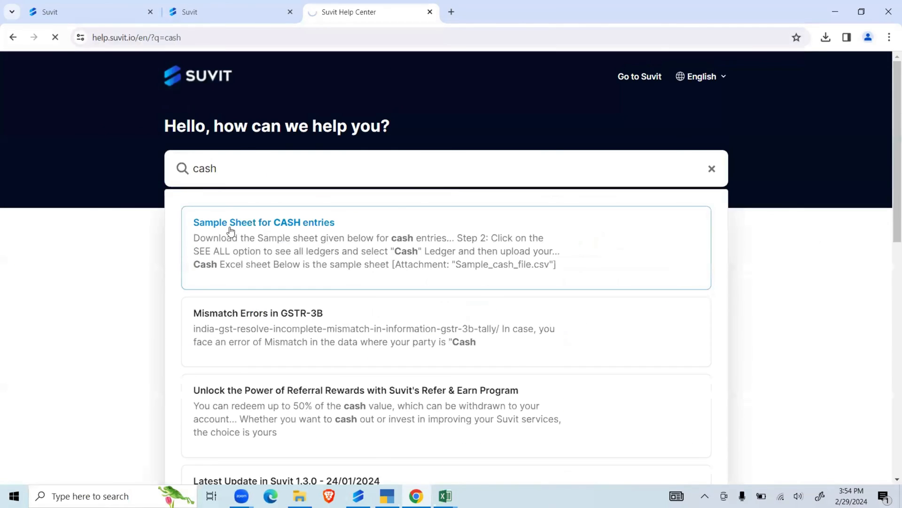
pyautogui.press('Return')
pyautogui.click(271, 274)
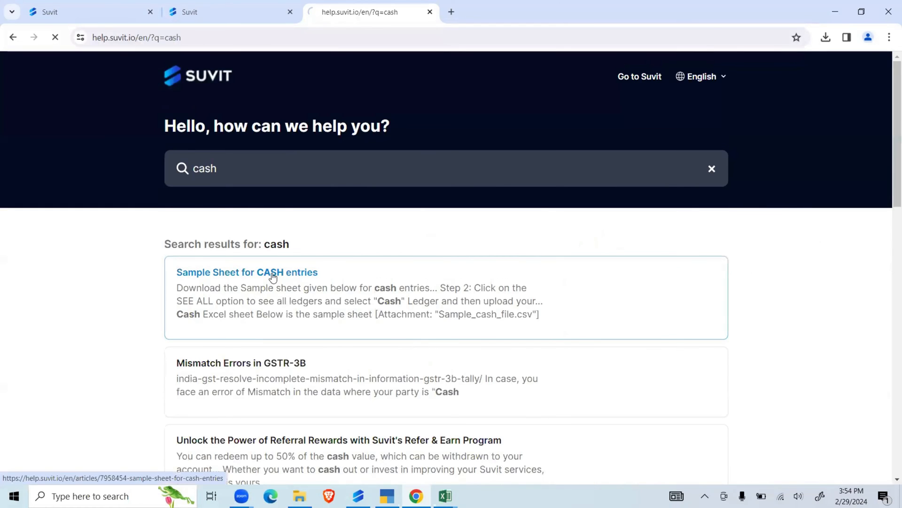
pyautogui.scroll(-5, 272, 273)
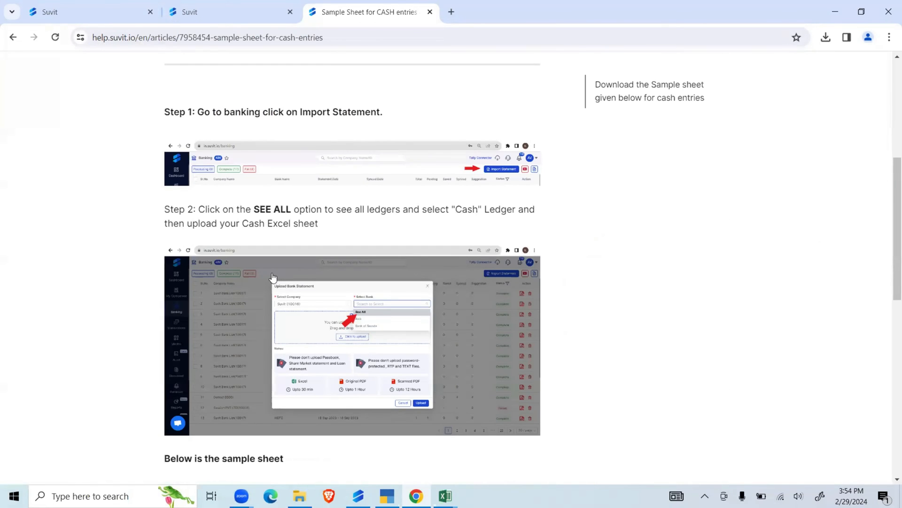
# - Download Sample_cash_file.csv from the cash entries article and open it in Excel
pyautogui.scroll(-9, 272, 277)
pyautogui.scroll(5, 296, 259)
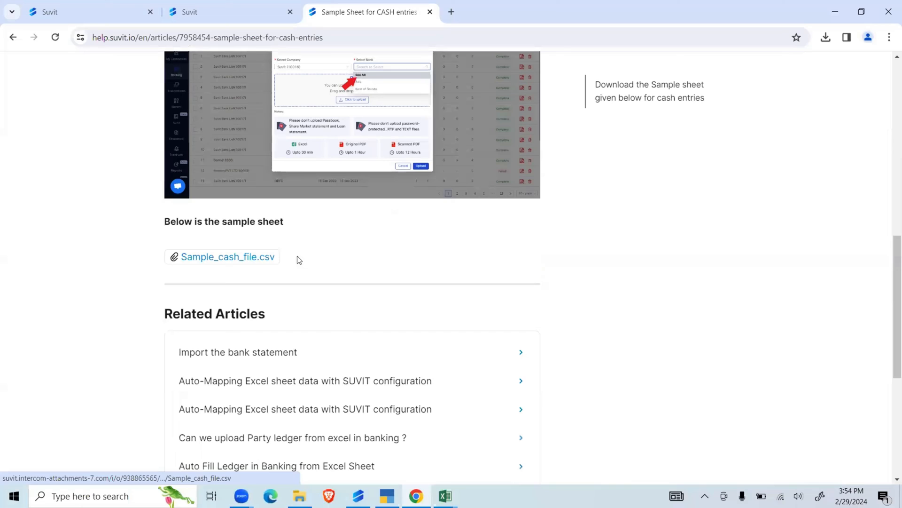
pyautogui.click(243, 262)
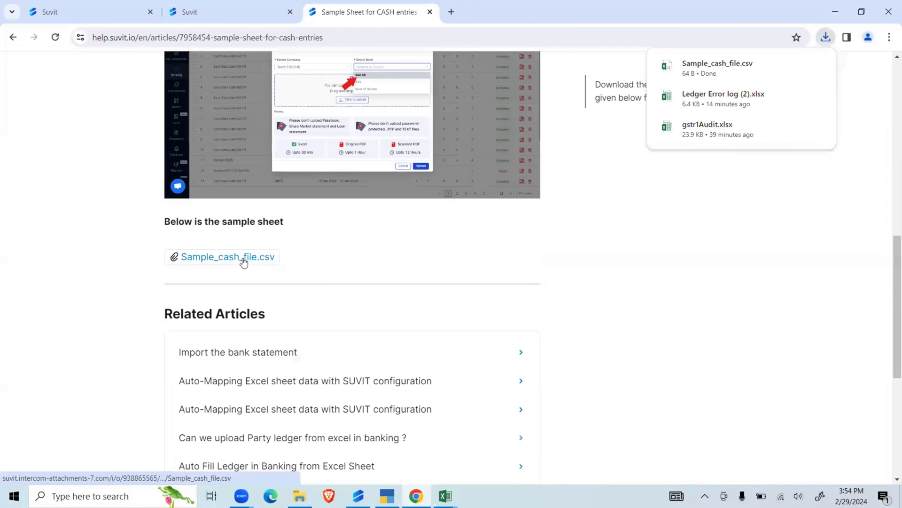
pyautogui.click(690, 72)
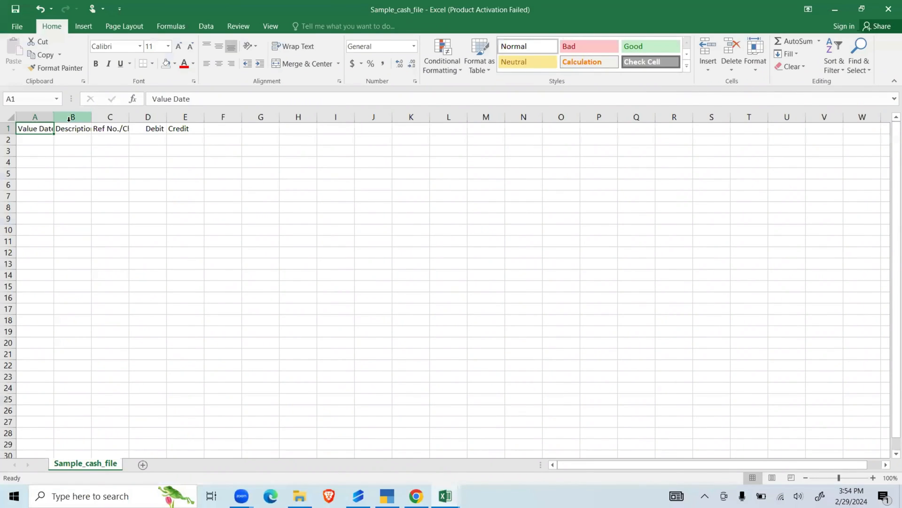
# - Widen columns A to E of the sample cash sheet so their headings fit
pyautogui.moveTo(53, 117); pyautogui.dragTo(185, 118)
pyautogui.doubleClick(223, 117)
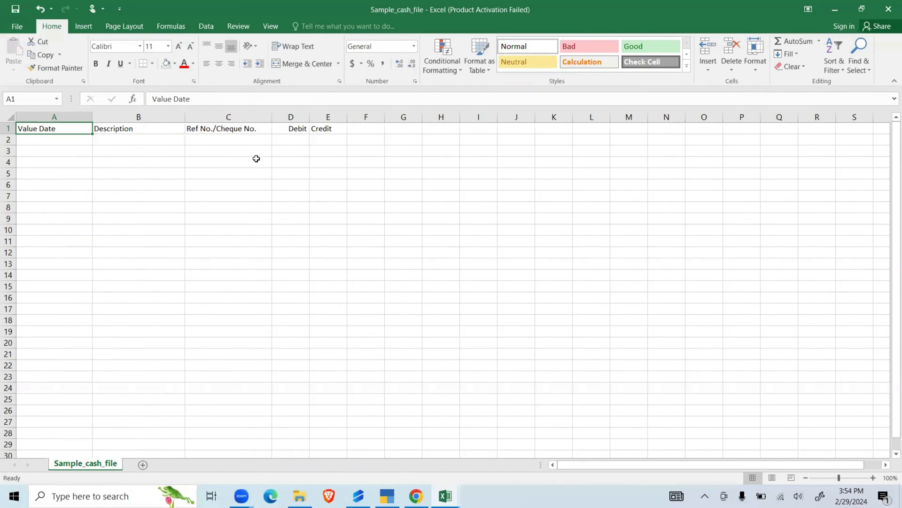
pyautogui.moveTo(312, 118); pyautogui.dragTo(387, 118)
# - Add the heading "total amount" in cell F1 beside the Credit column
pyautogui.click(405, 133)
pyautogui.write('to')
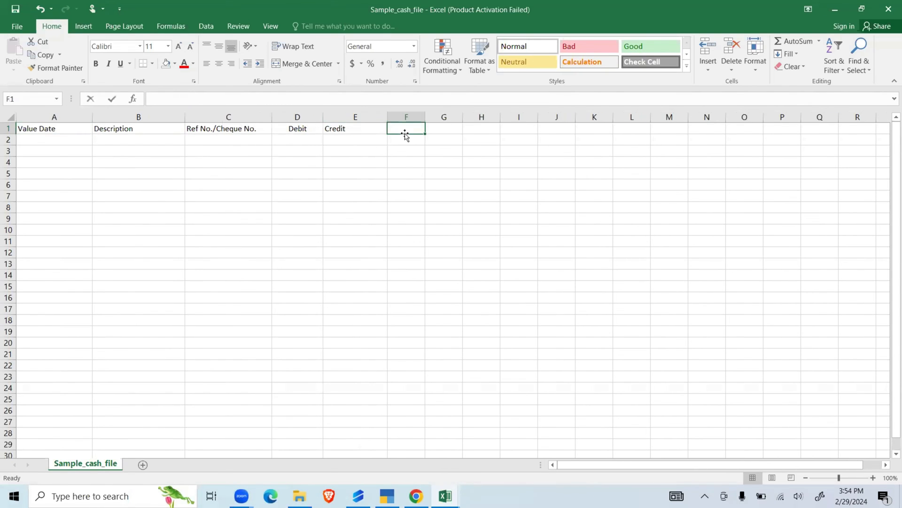
pyautogui.write('tal am')
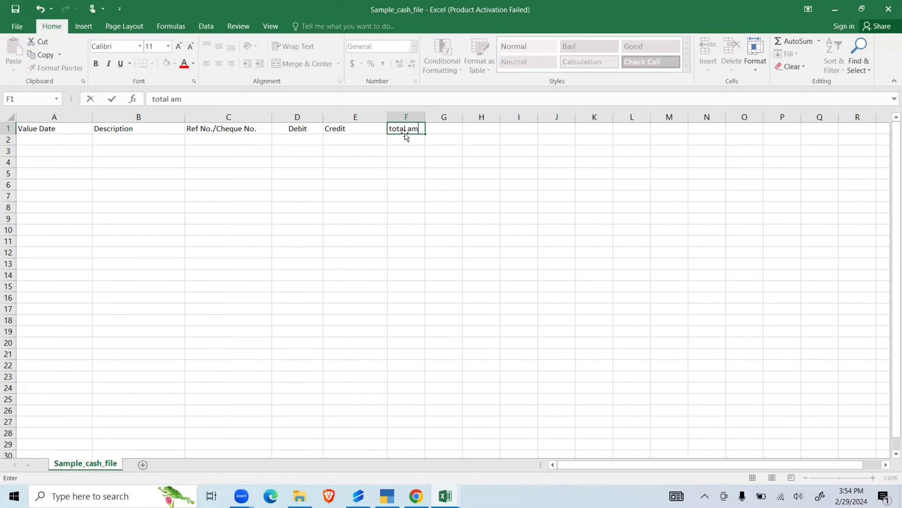
pyautogui.write('ount')
pyautogui.click(451, 171)
# - Add the heading "party name" in cell G1 and check the cells beneath it
pyautogui.click(447, 129)
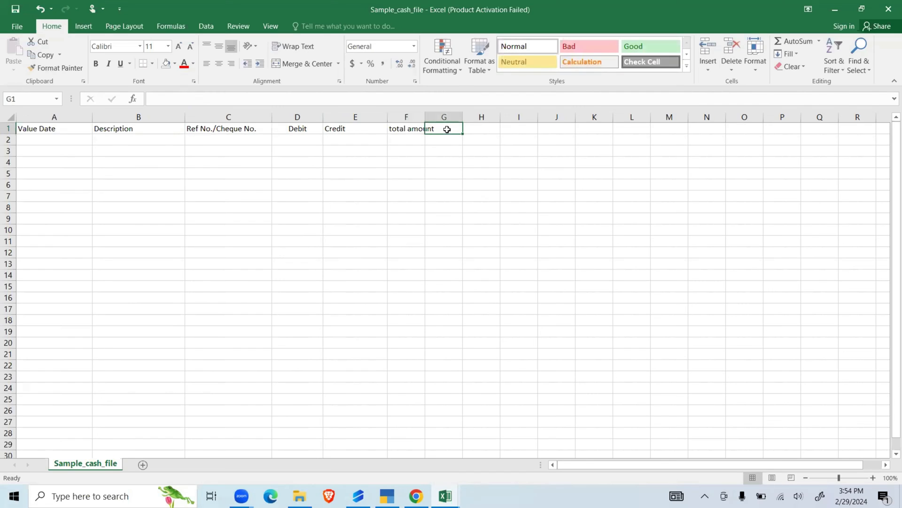
pyautogui.write('party nam')
pyautogui.click(421, 139)
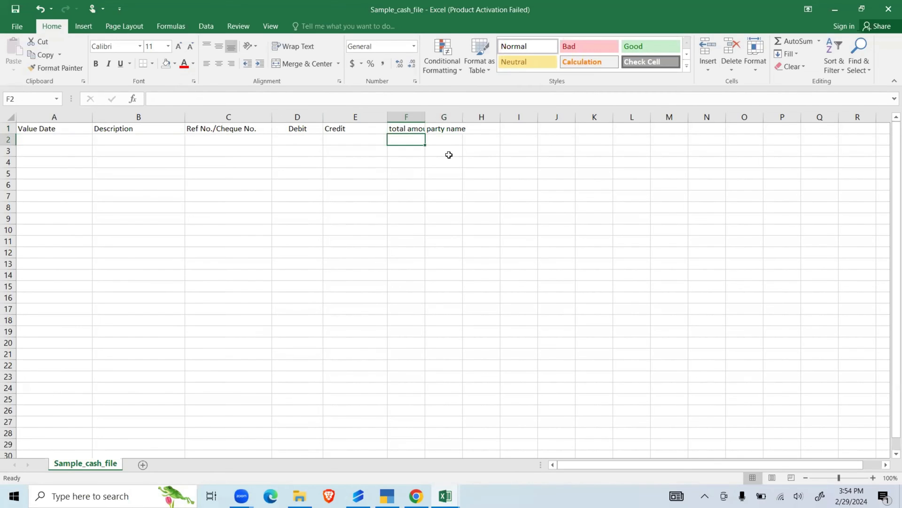
pyautogui.click(438, 159)
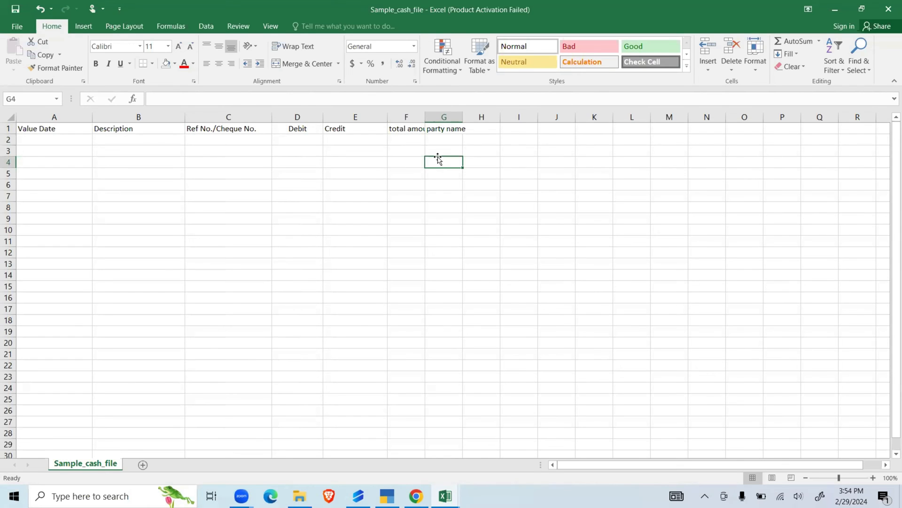
pyautogui.click(451, 139)
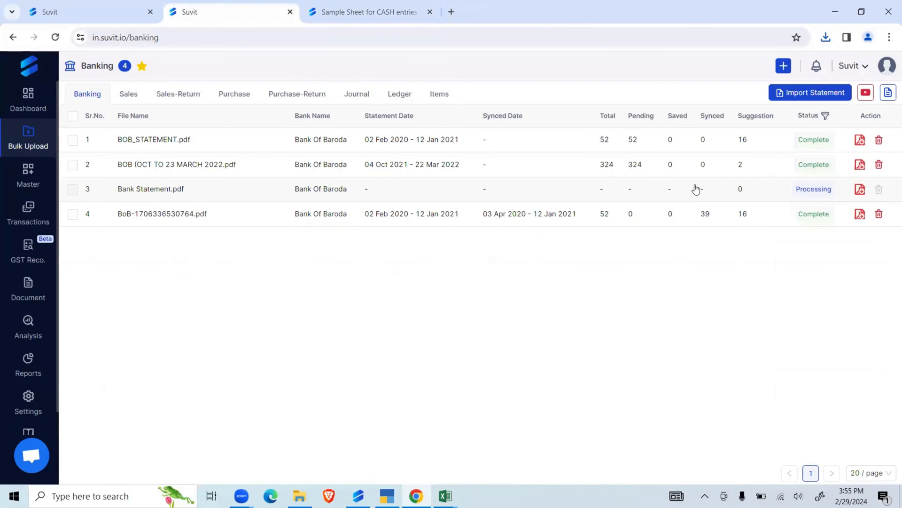
# - Open the pending transactions of BOB_STATEMENT.pdf and apply the configuration with only Cheque/Instrument Number enabled
pyautogui.click(637, 141)
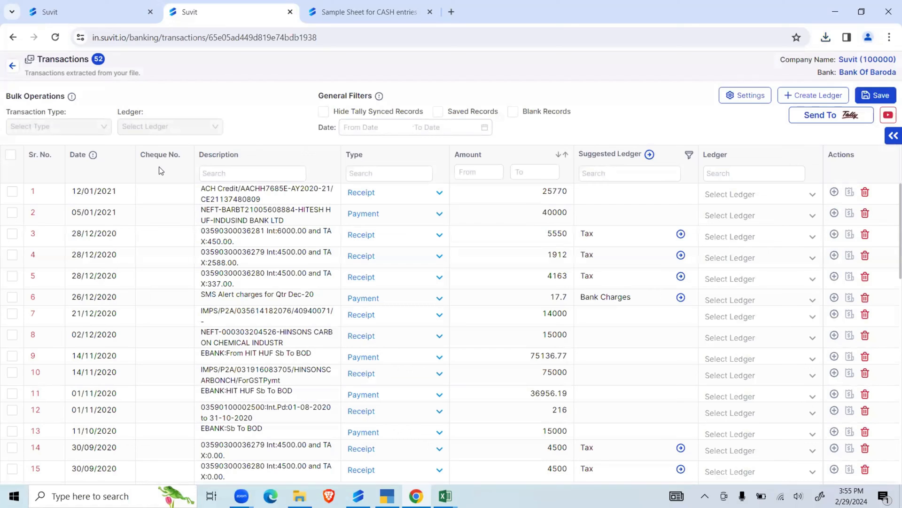
pyautogui.click(740, 96)
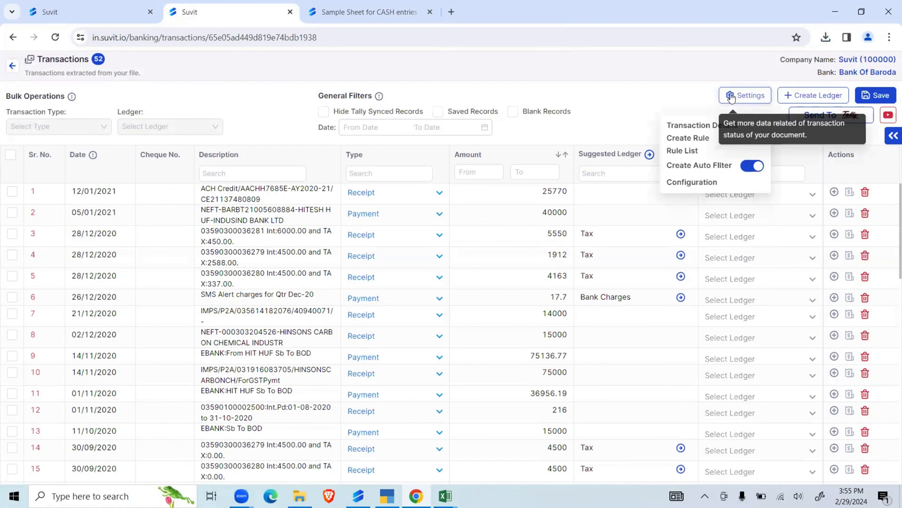
pyautogui.click(691, 181)
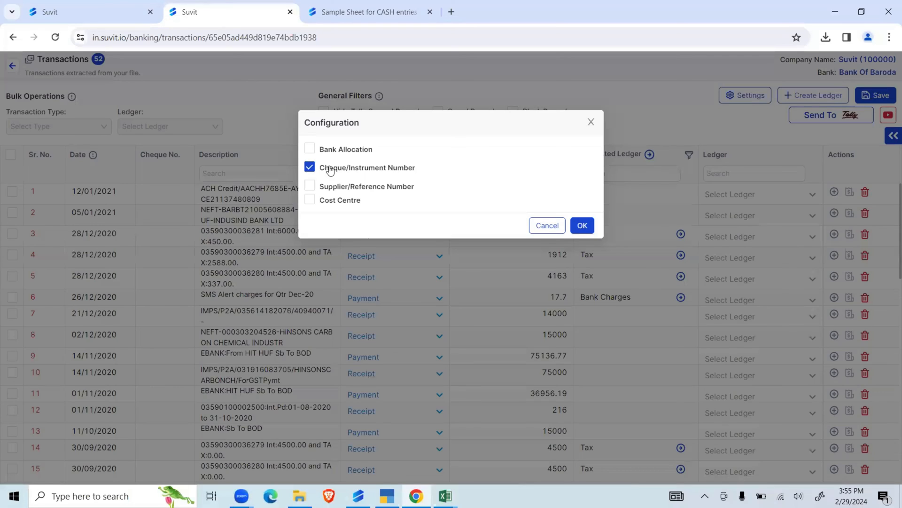
pyautogui.click(309, 167)
pyautogui.click(309, 167)
pyautogui.click(582, 225)
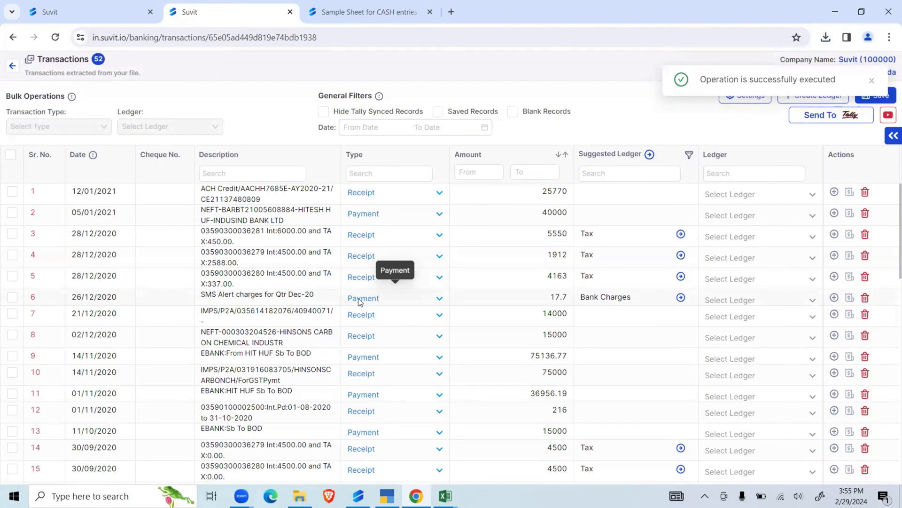
# - Filter the extracted bank transactions by the description "tax"
pyautogui.click(205, 178)
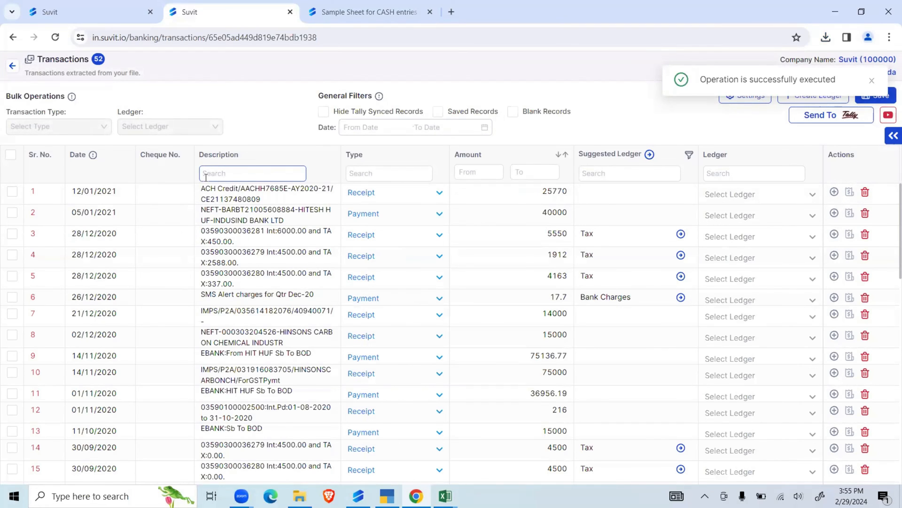
pyautogui.click(271, 242)
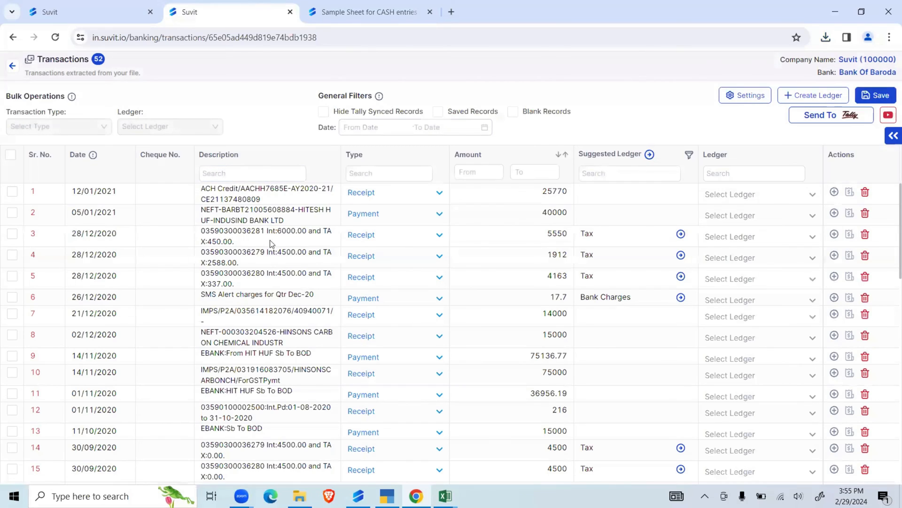
pyautogui.click(745, 94)
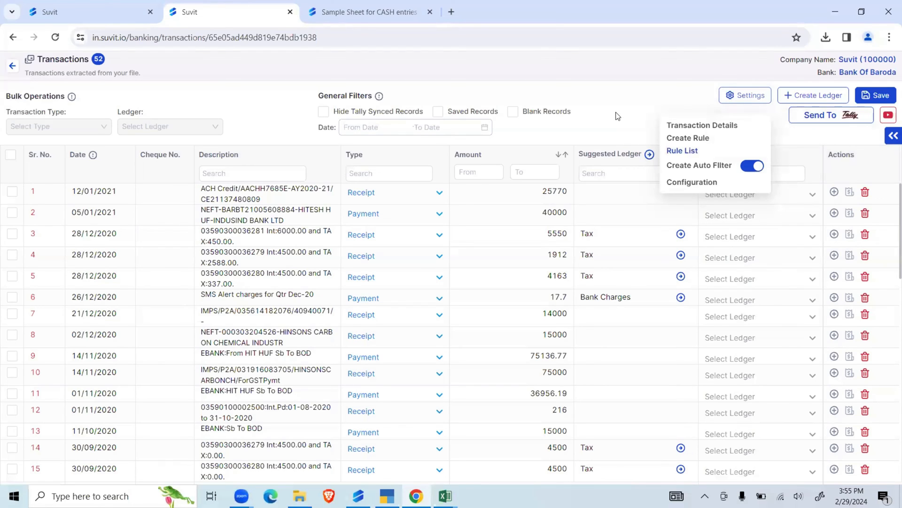
pyautogui.click(246, 173)
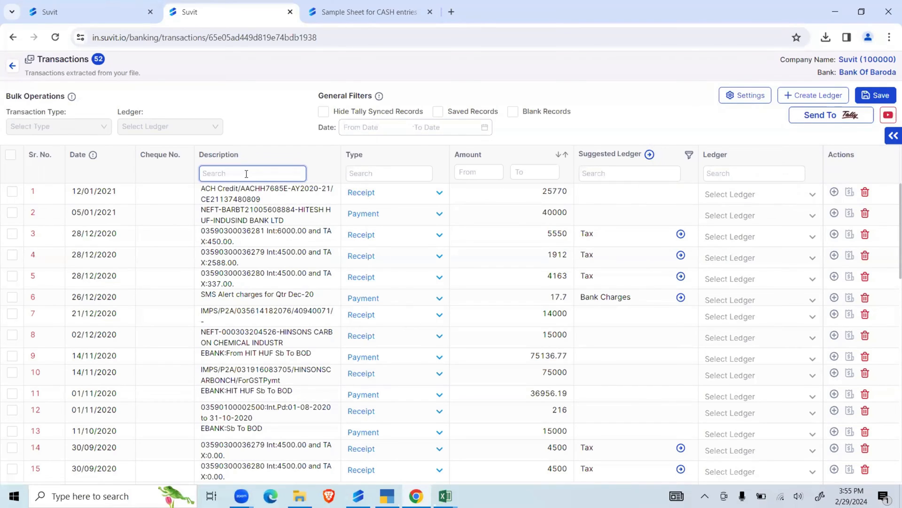
pyautogui.write('tax')
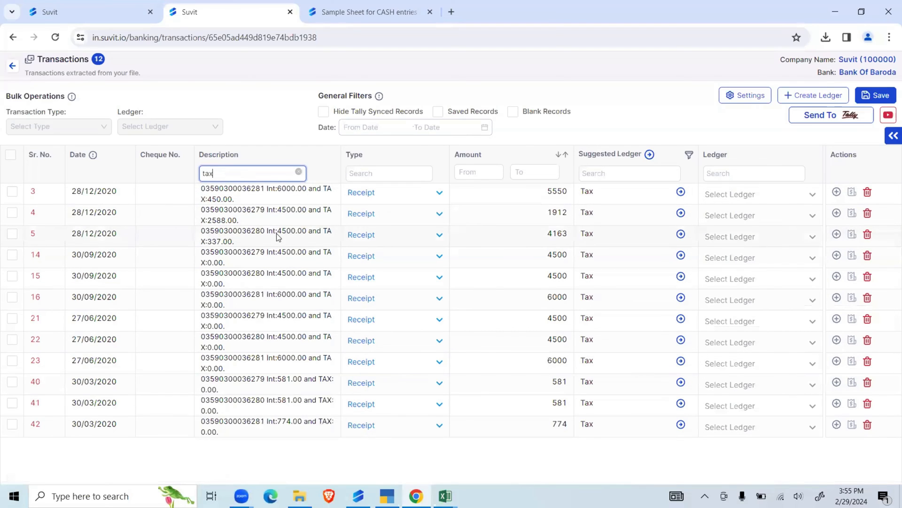
# - Assign the Tax ledger in bulk to all the filtered transactions and save them
pyautogui.click(10, 155)
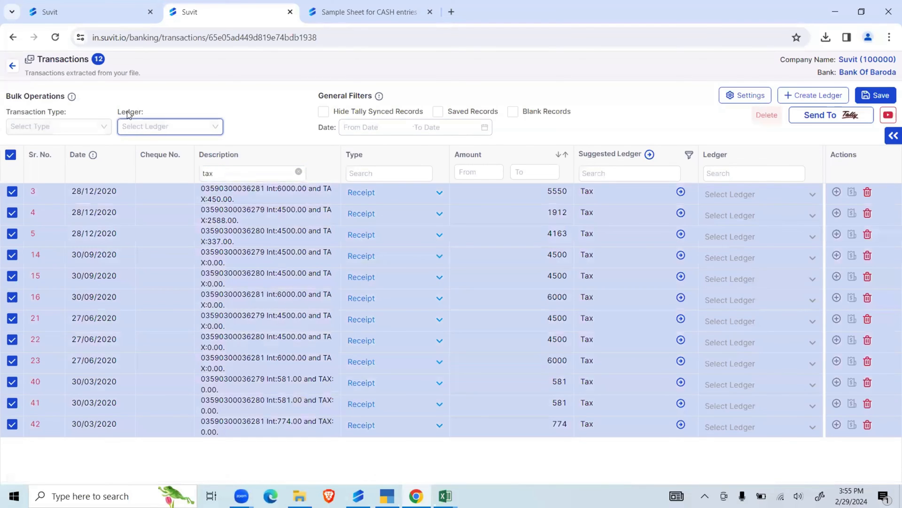
pyautogui.click(151, 126)
pyautogui.write('tax')
pyautogui.click(153, 146)
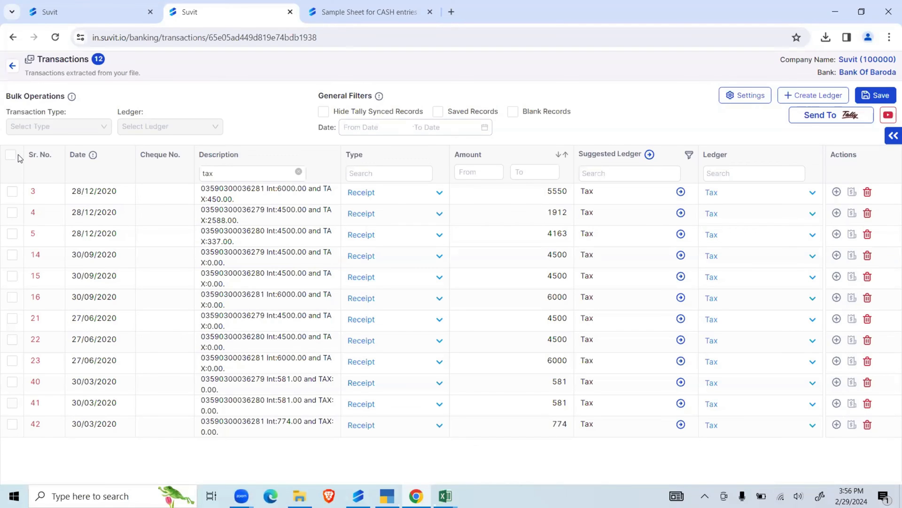
pyautogui.click(877, 96)
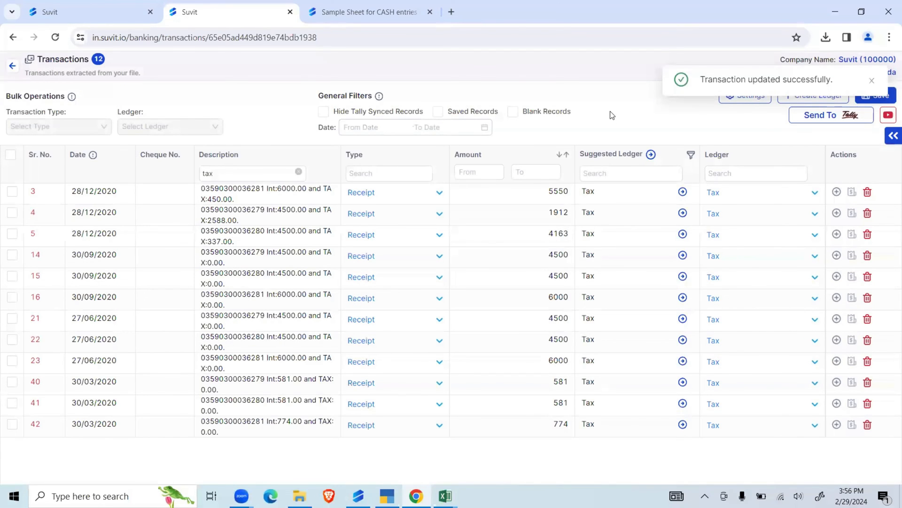
# - Clear the description filter and show only the transactions that have a suggested ledger
pyautogui.doubleClick(209, 173)
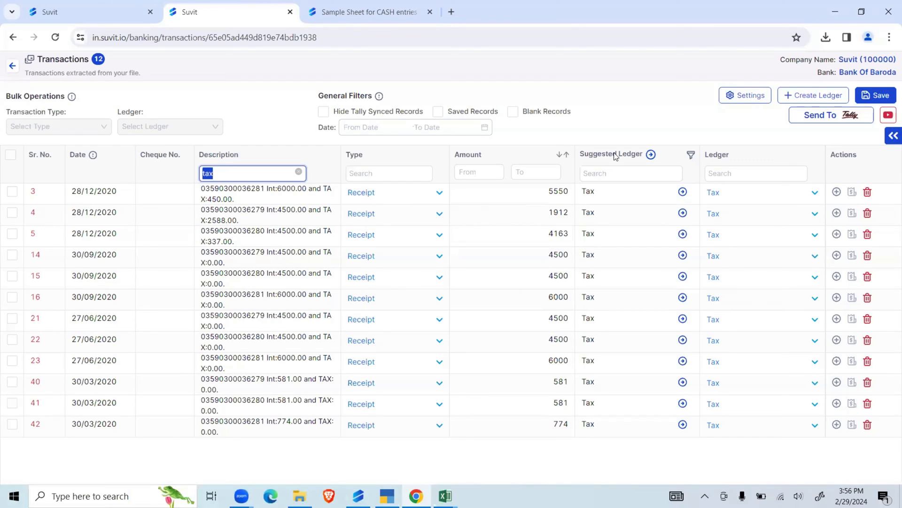
pyautogui.click(300, 172)
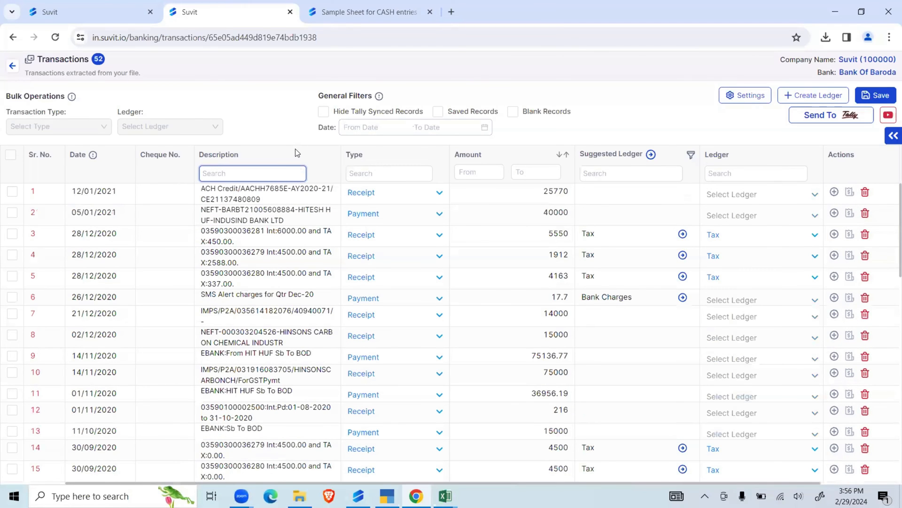
pyautogui.scroll(-6, 643, 233)
pyautogui.scroll(6, 648, 197)
pyautogui.click(691, 154)
pyautogui.click(663, 185)
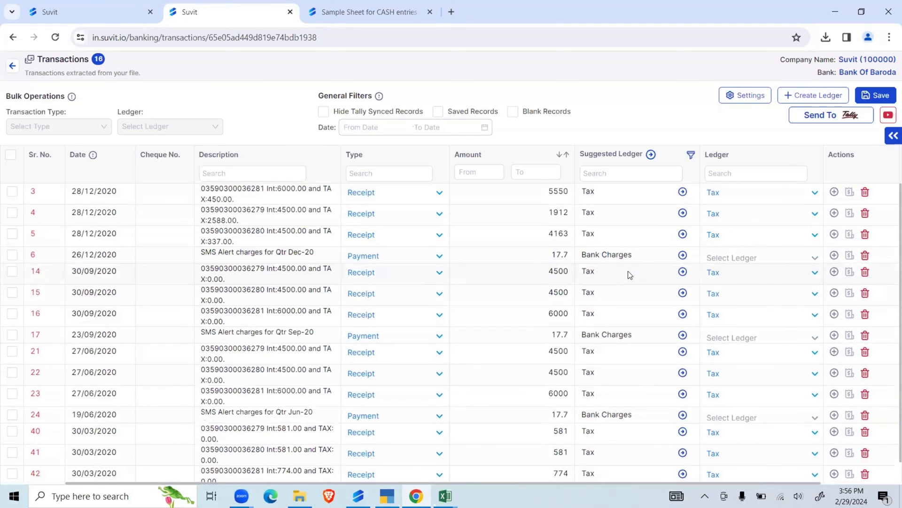
# - Select both auto rules, sms and tax, in the rule list and start cloning them
pyautogui.click(747, 98)
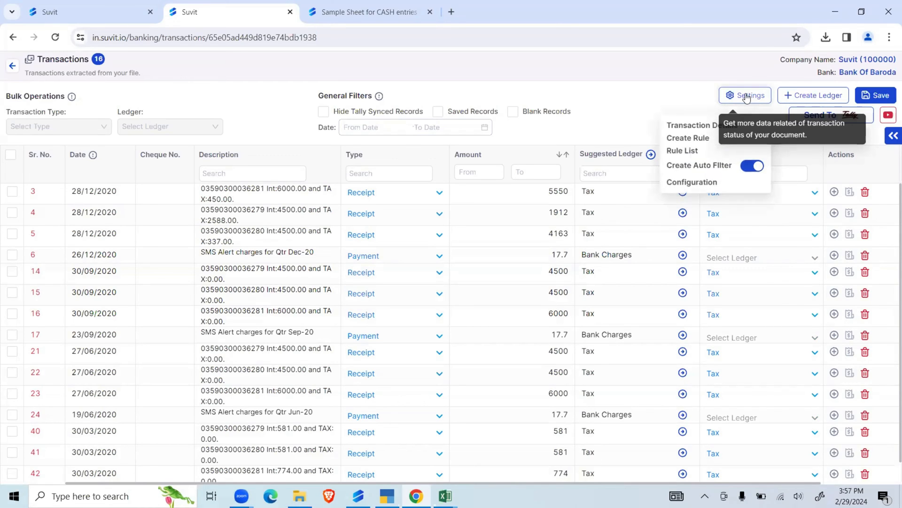
pyautogui.click(690, 151)
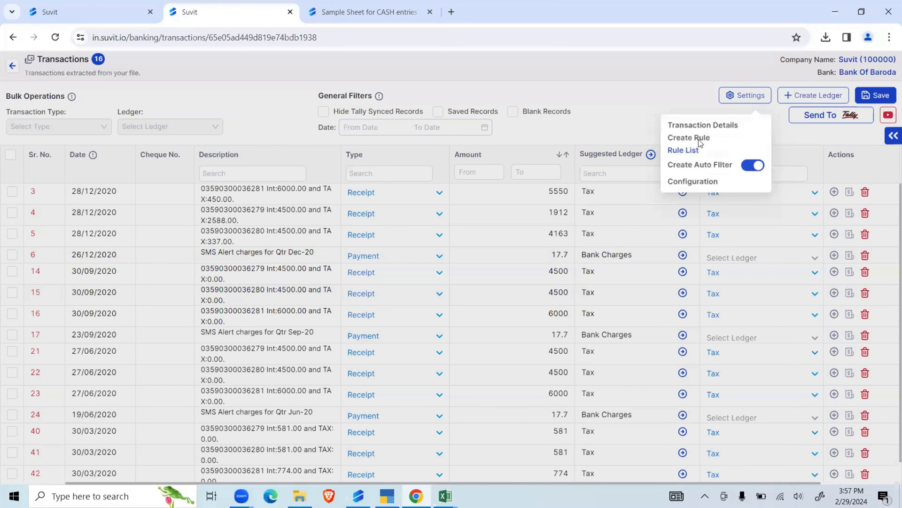
pyautogui.click(689, 150)
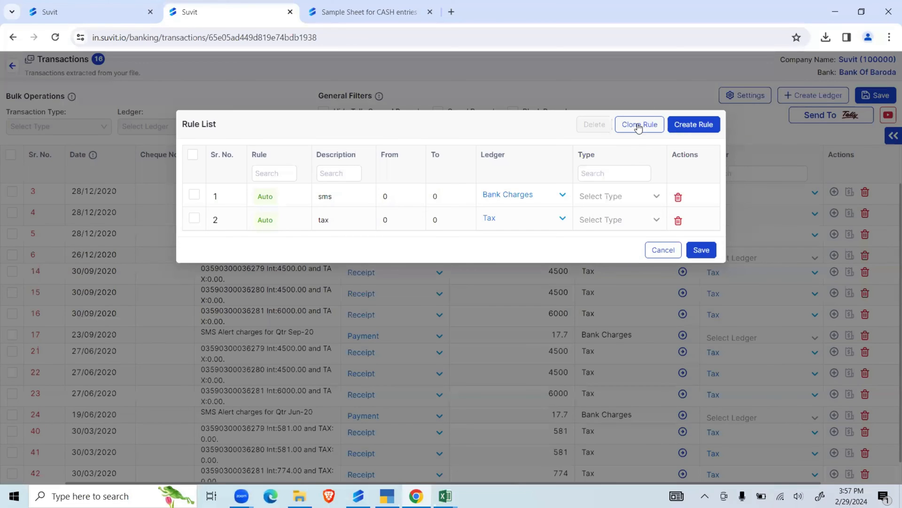
pyautogui.click(194, 157)
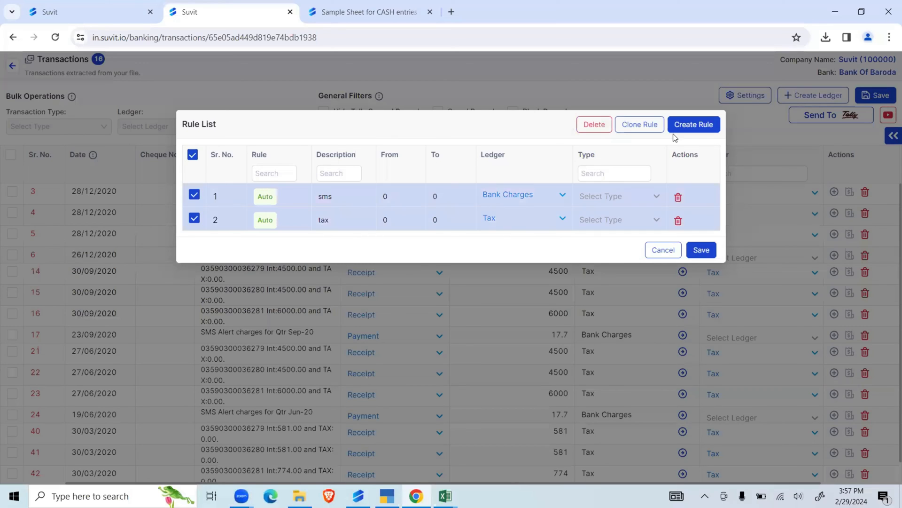
pyautogui.click(640, 124)
# - Try to clone the rules to the first company matching "de" and look for its banks
pyautogui.moveTo(294, 147); pyautogui.dragTo(338, 147)
pyautogui.click(357, 163)
pyautogui.scroll(-3, 371, 243)
pyautogui.scroll(-10, 371, 244)
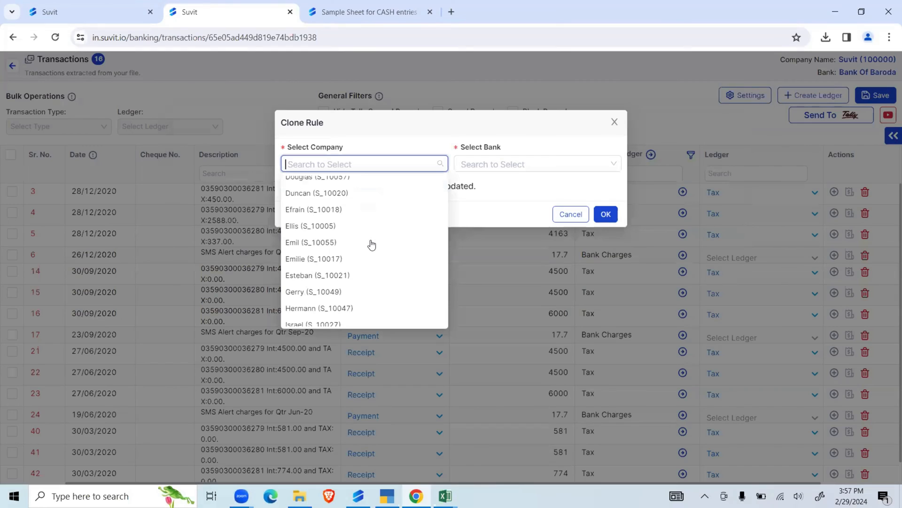
pyautogui.scroll(10, 372, 243)
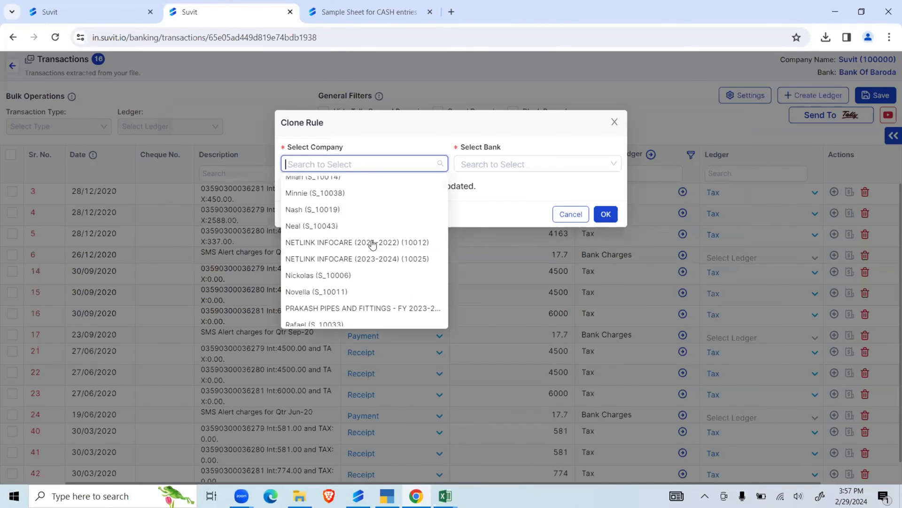
pyautogui.write('de')
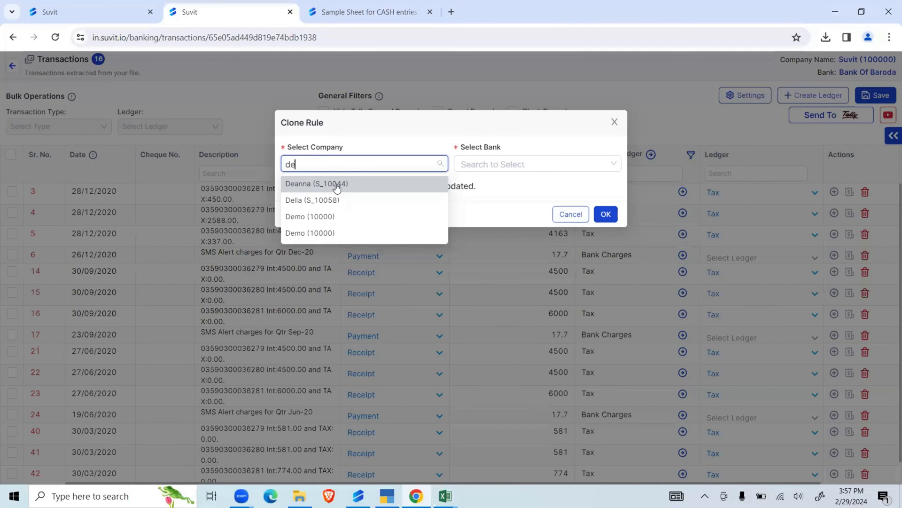
pyautogui.click(337, 185)
pyautogui.click(606, 214)
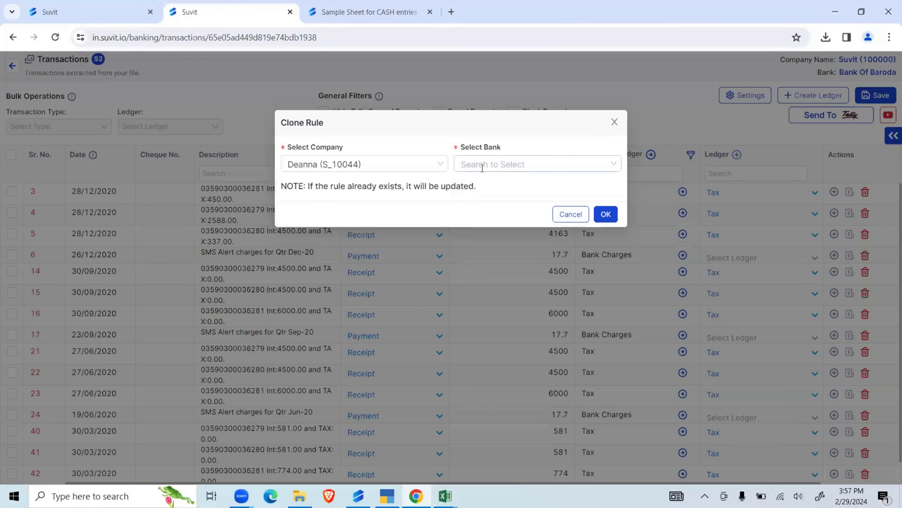
pyautogui.click(491, 164)
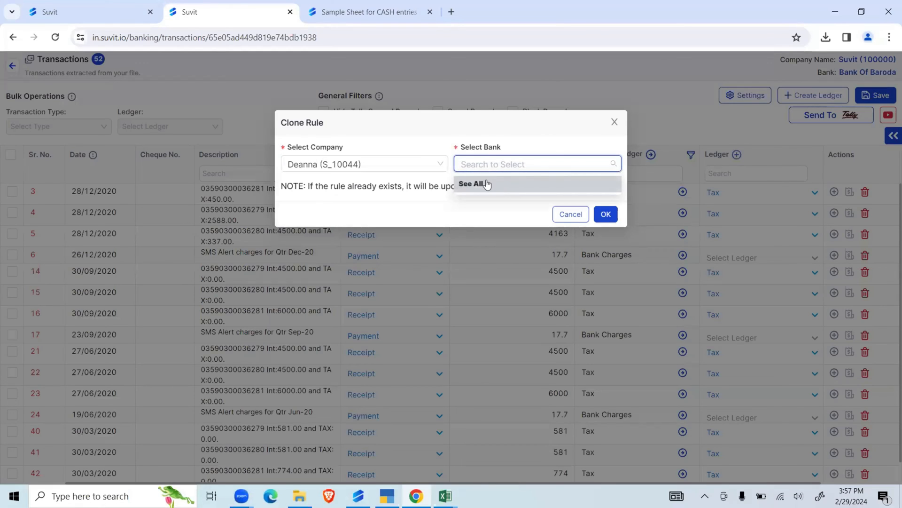
pyautogui.click(417, 206)
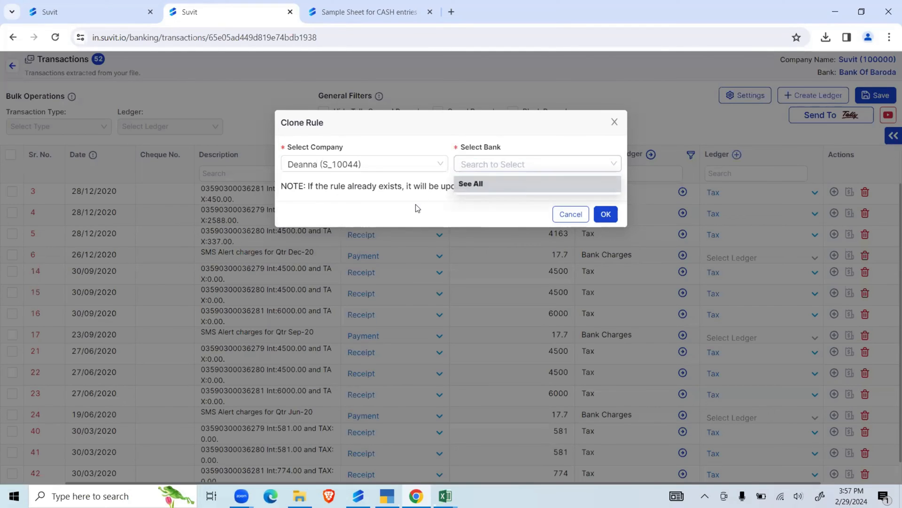
# - Clone the selected rules to the company Suvit Bank List with BANK OF BARODA as the bank
pyautogui.click(375, 165)
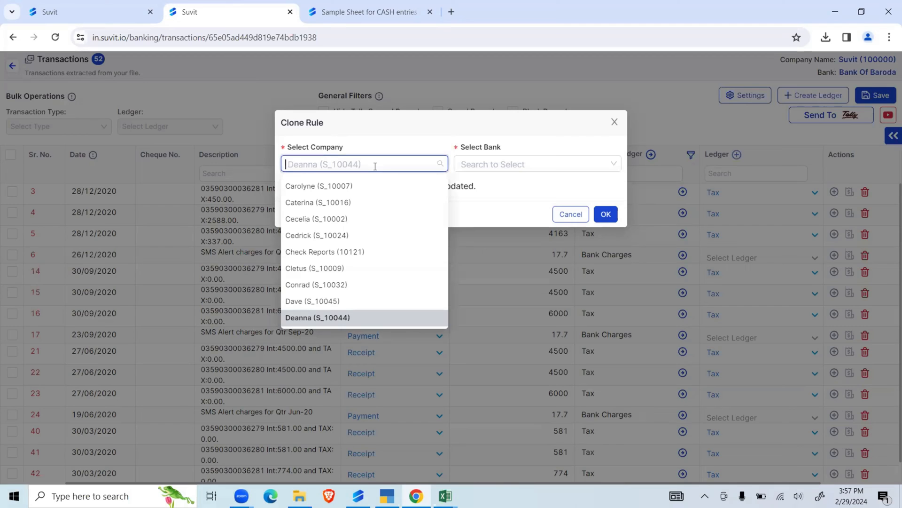
pyautogui.write('bank')
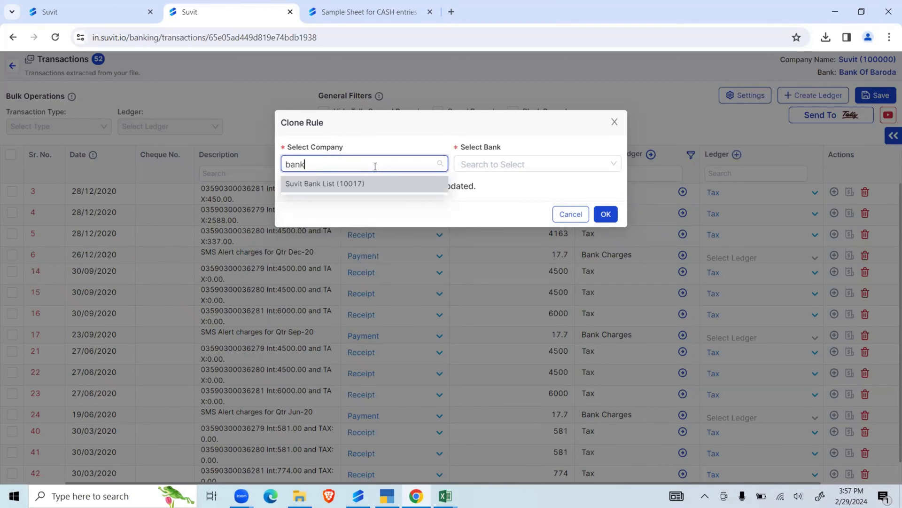
pyautogui.click(364, 183)
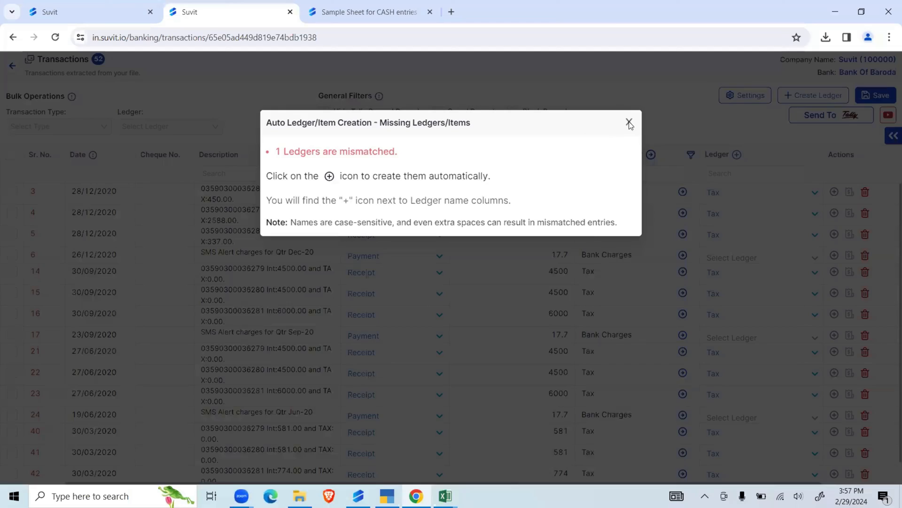
pyautogui.click(629, 124)
pyautogui.click(492, 164)
pyautogui.write('bank ')
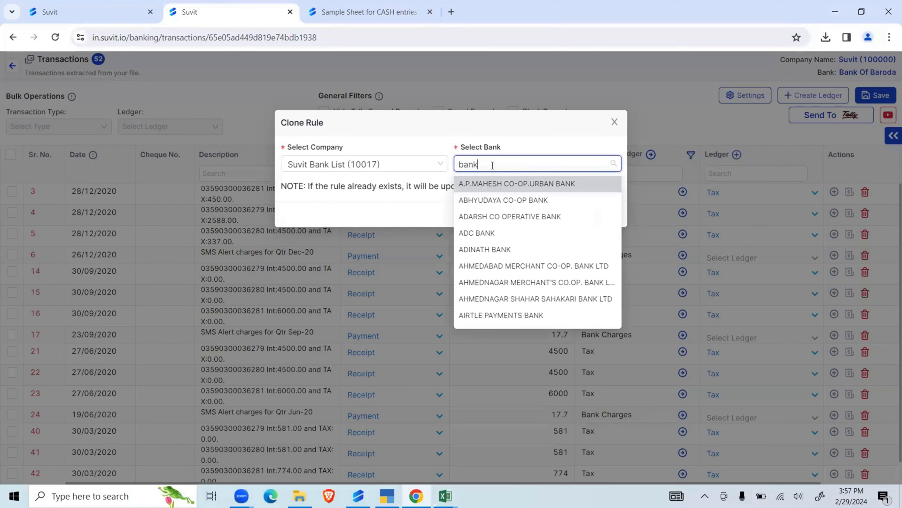
pyautogui.write('o')
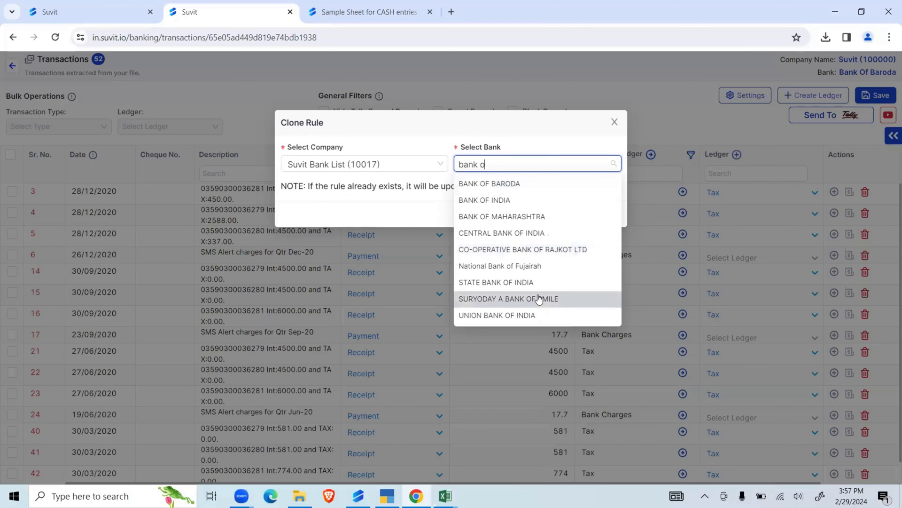
pyautogui.click(519, 183)
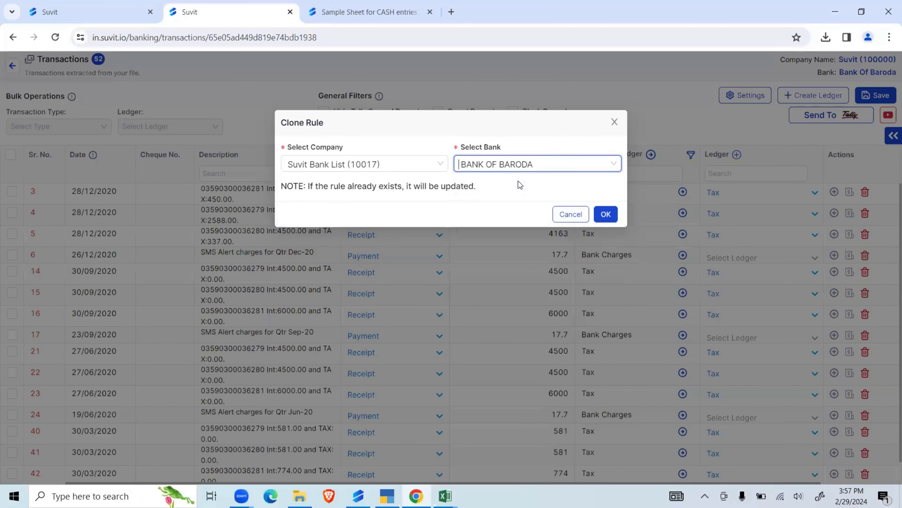
pyautogui.click(605, 215)
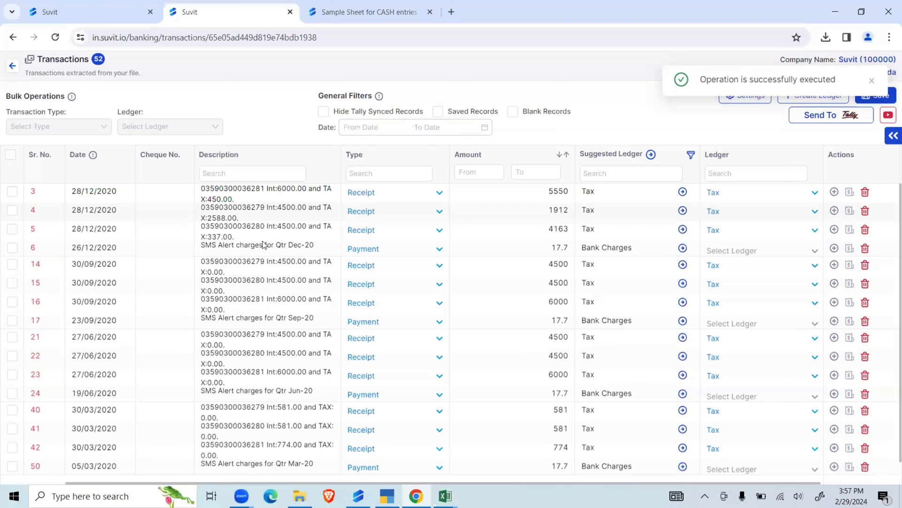
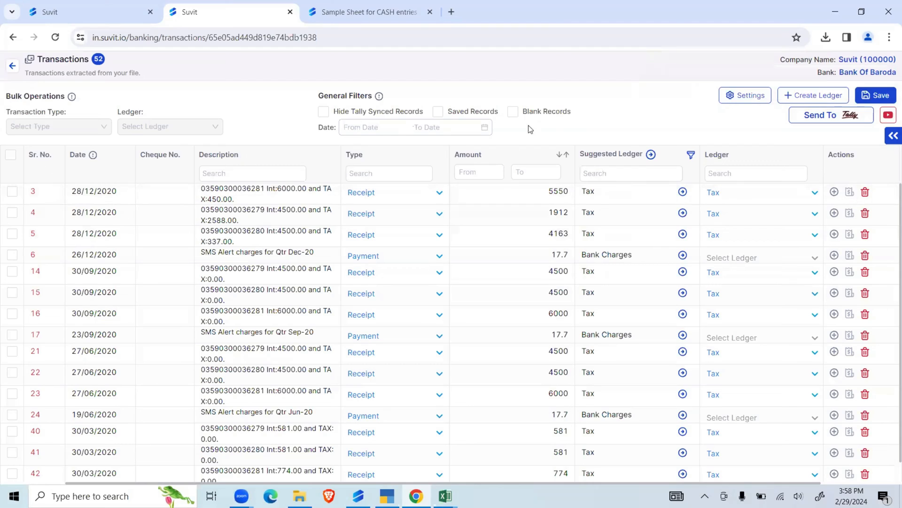
# - Save the ledger mappings of the Bank of Baroda transactions and dismiss the notification
pyautogui.hotkey('ctrl', 's')
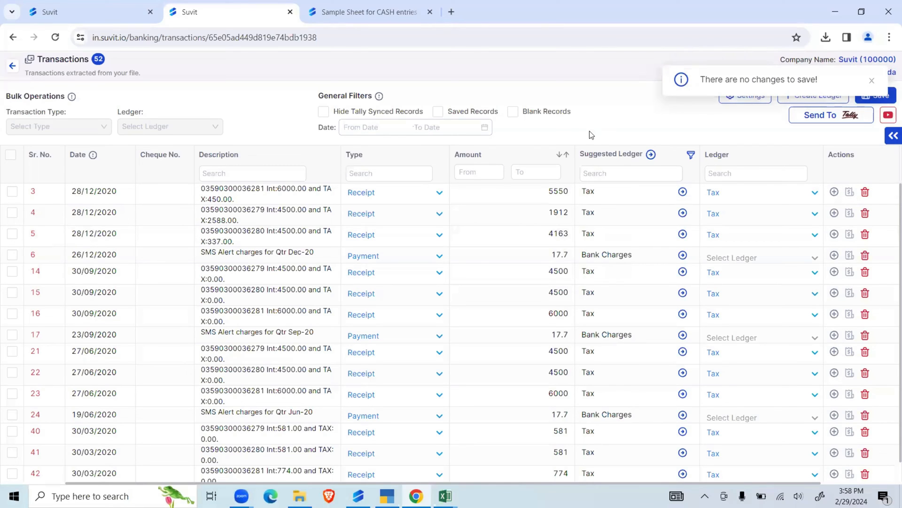
pyautogui.click(871, 81)
pyautogui.click(875, 95)
pyautogui.moveTo(828, 80); pyautogui.dragTo(697, 80)
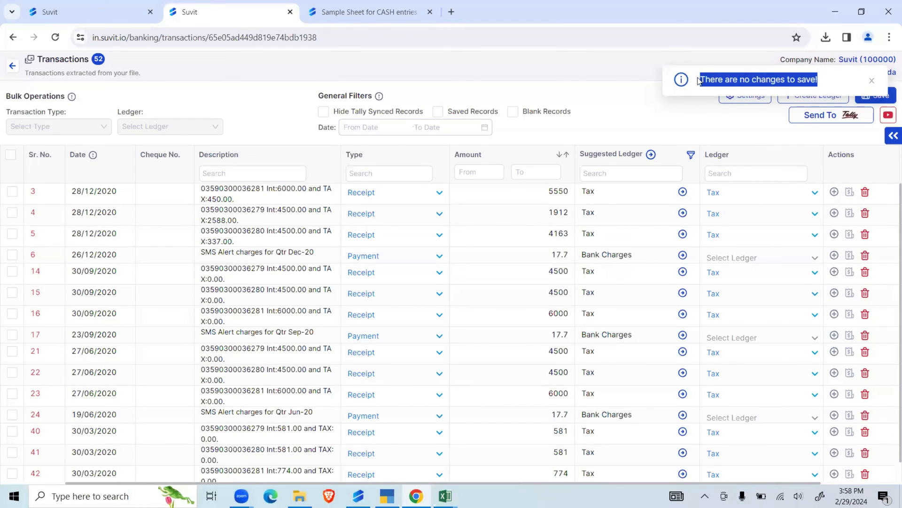
pyautogui.click(637, 114)
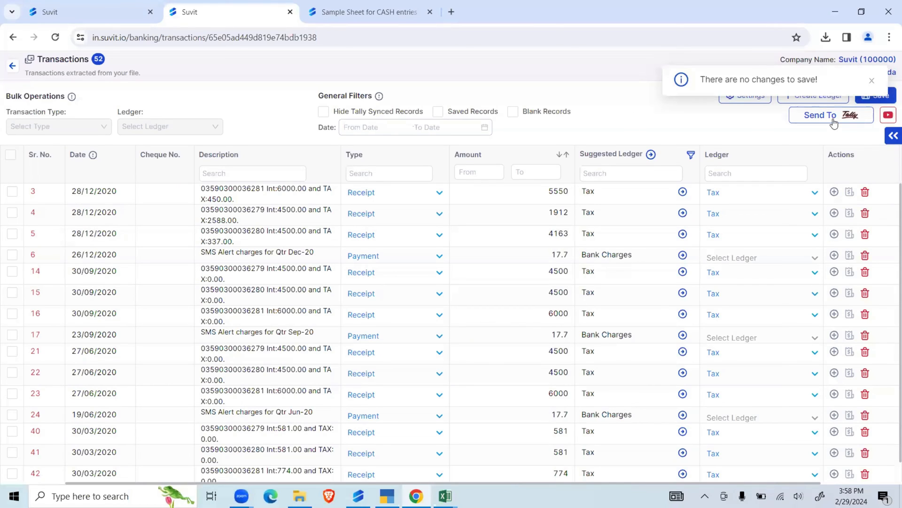
pyautogui.click(872, 81)
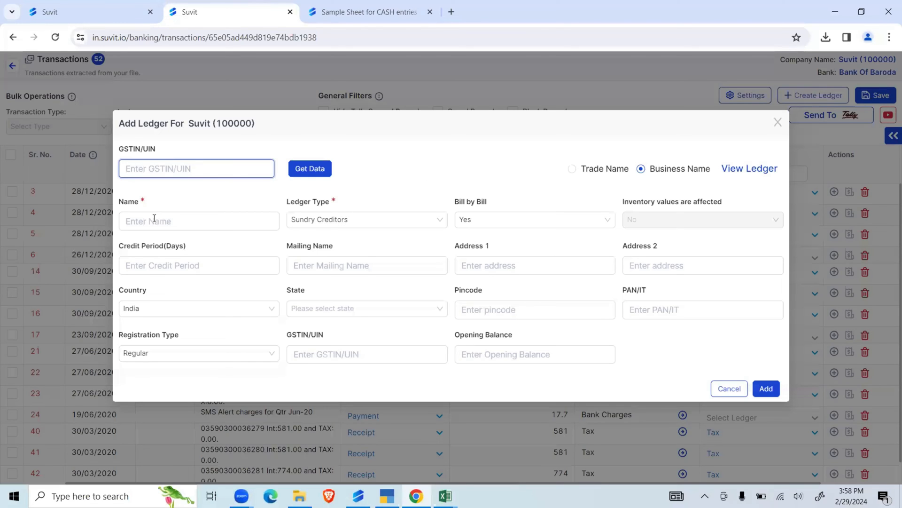
# - Create a new ledger named Suvit Fintech for the company from the transactions page
pyautogui.click(154, 218)
pyautogui.write('SUvit')
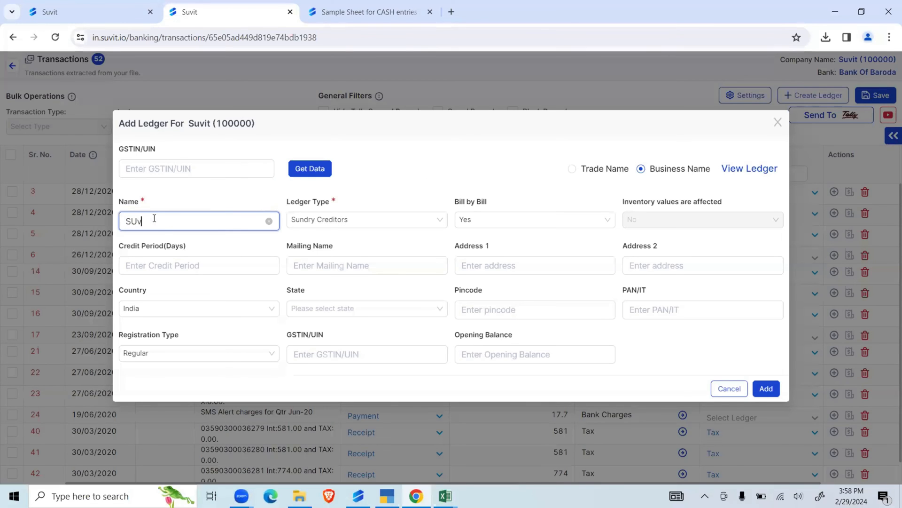
pyautogui.press('BackSpace')
pyautogui.press('BackSpace')
pyautogui.press('BackSpace')
pyautogui.write('uvit Fintech')
pyautogui.click(766, 388)
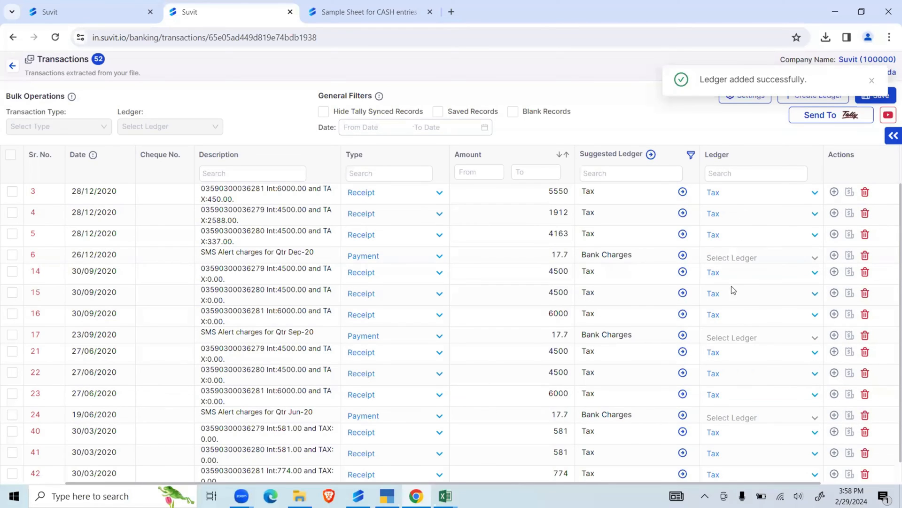
# - Assign the Suvit Fintech ledger to the SMS Alert charges payment dated 26/12/2020
pyautogui.click(724, 258)
pyautogui.write('su')
pyautogui.click(732, 285)
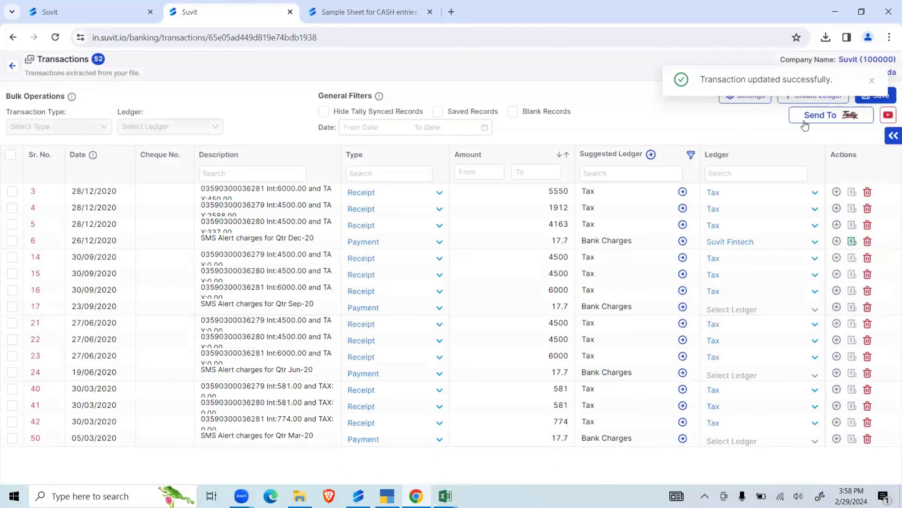
# - Send the saved transactions to Tally, return to the dashboard and bring up the Tally connector's message
pyautogui.click(804, 123)
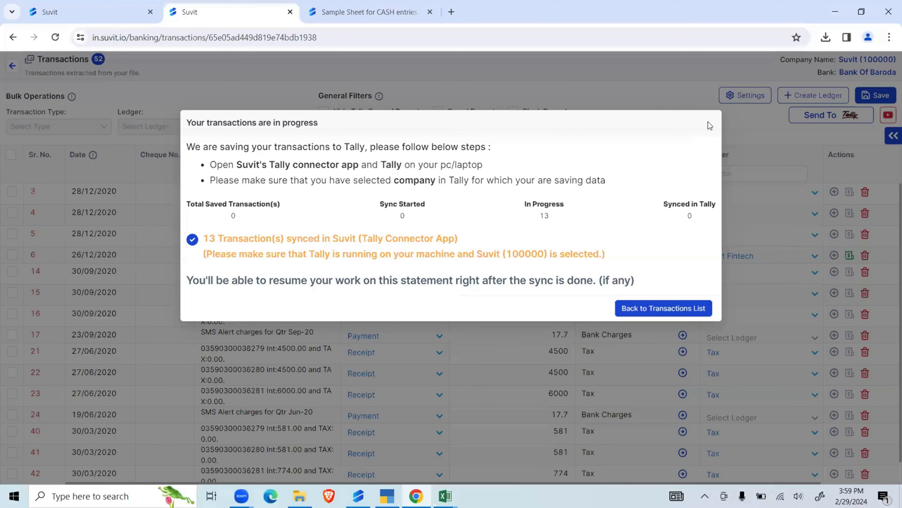
pyautogui.click(13, 38)
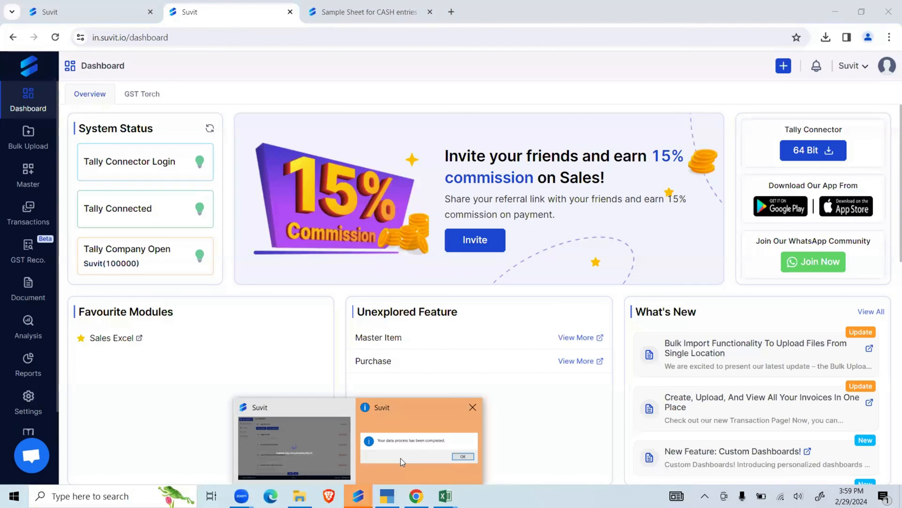
pyautogui.click(402, 462)
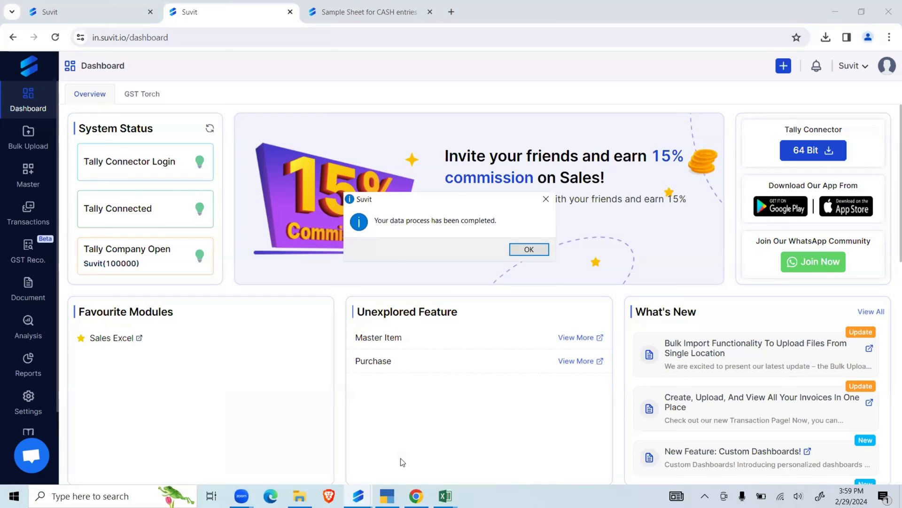
pyautogui.click(401, 458)
# - Open the bulk-uploaded bank statement BOB (OCT TO 23 MARCH 2022.pdf and filter its descriptions by "cas"
pyautogui.moveTo(24, 148)
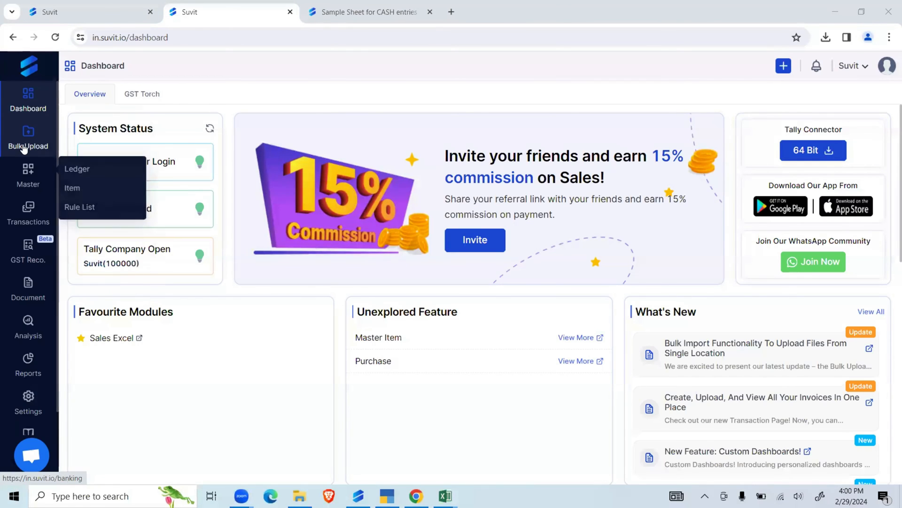
pyautogui.click(26, 143)
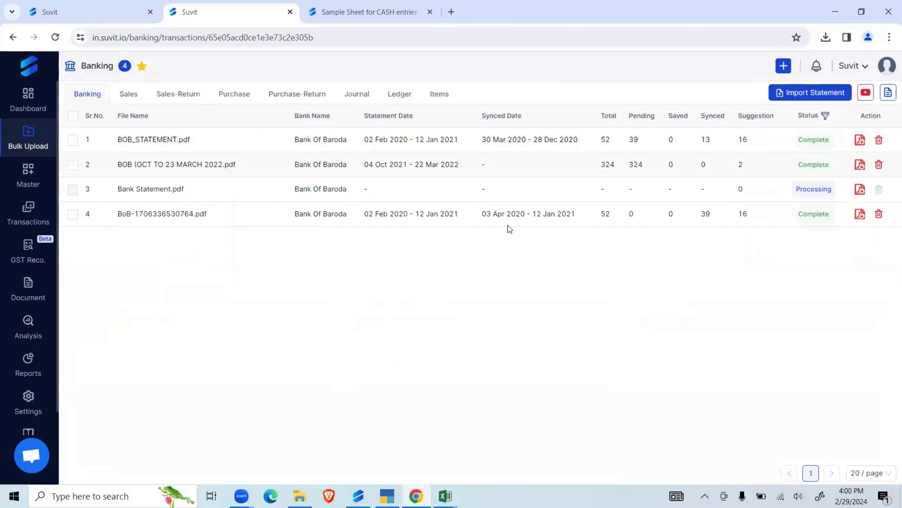
pyautogui.click(550, 207)
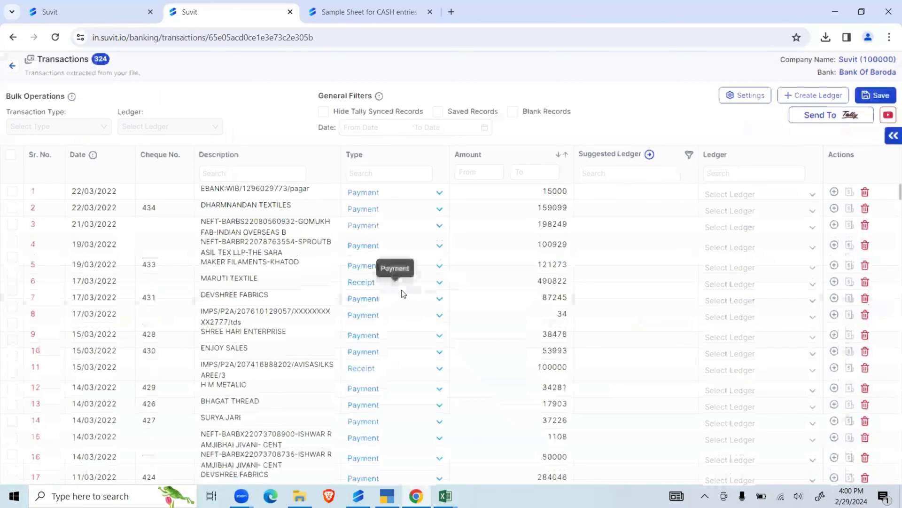
pyautogui.click(266, 170)
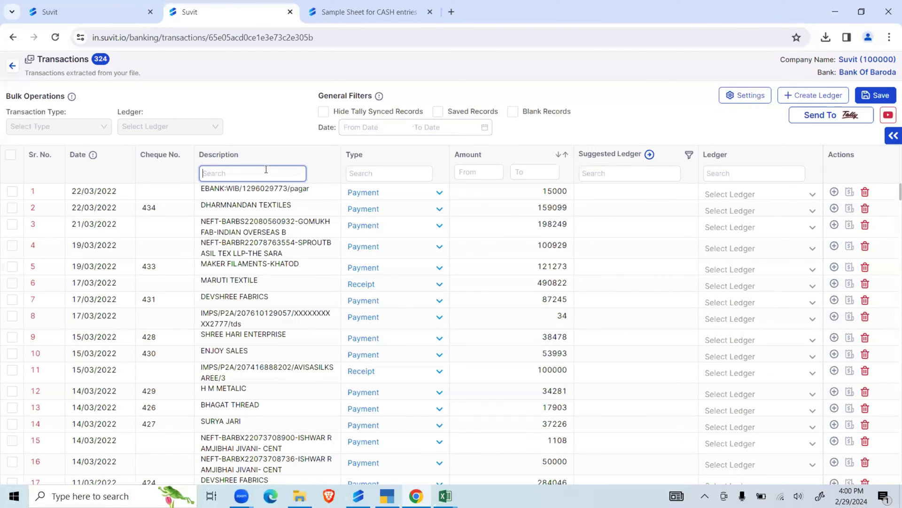
pyautogui.write('cas')
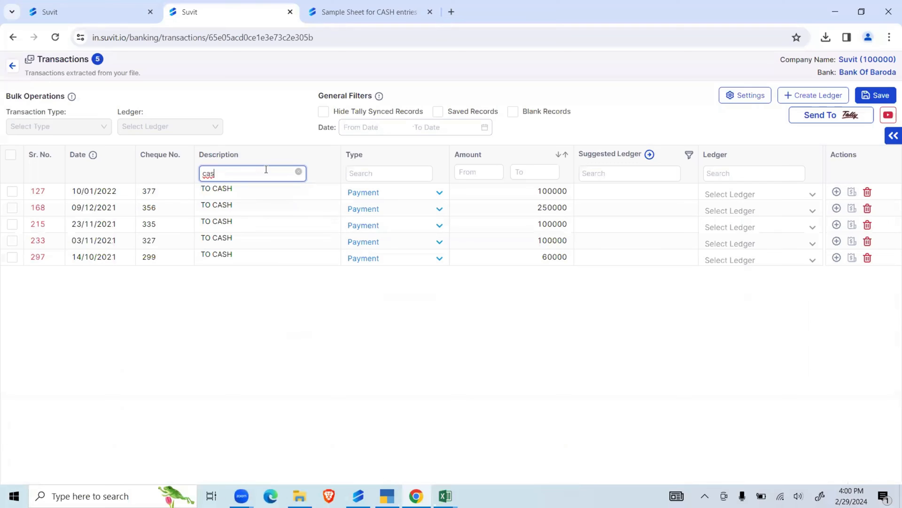
# - Change the type of the TO CASH transaction dated 10/01/2022 to Contra Withdraw
pyautogui.click(445, 193)
pyautogui.write('con')
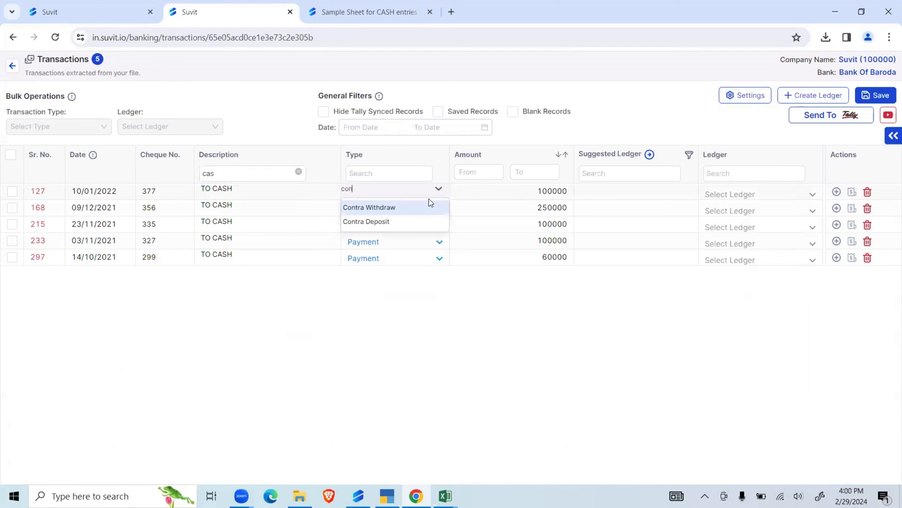
pyautogui.click(413, 209)
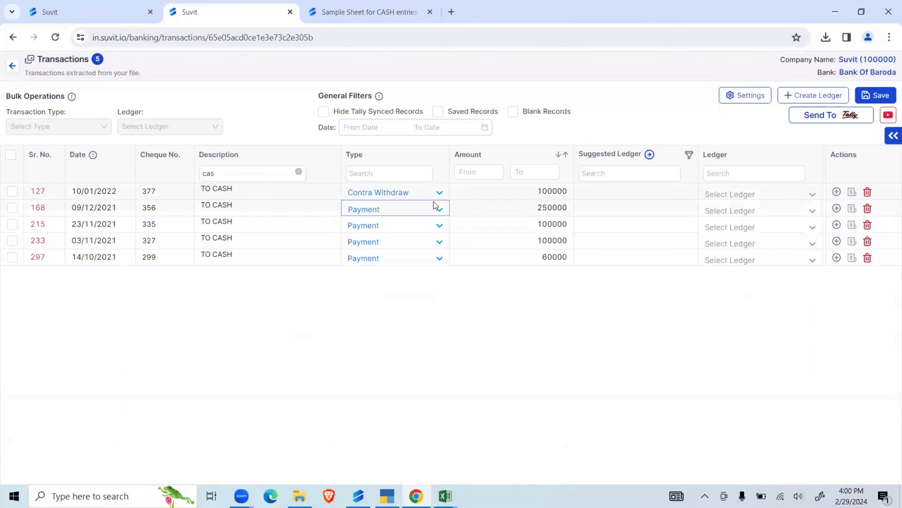
# - Select all filtered TO CASH transactions and change their transaction type to Contra Withdraw in bulk
pyautogui.click(10, 155)
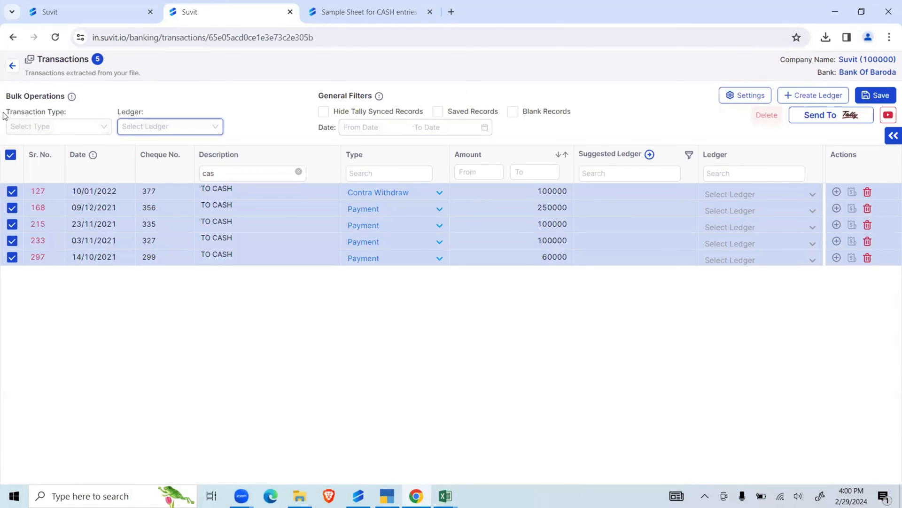
pyautogui.moveTo(5, 113); pyautogui.dragTo(135, 111)
pyautogui.moveTo(3, 113); pyautogui.dragTo(46, 113)
pyautogui.click(57, 125)
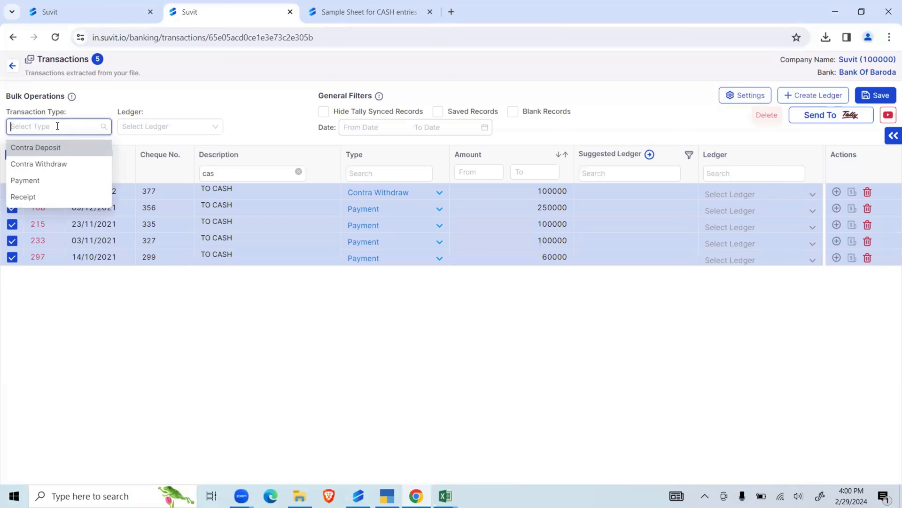
pyautogui.click(56, 164)
pyautogui.press('Return')
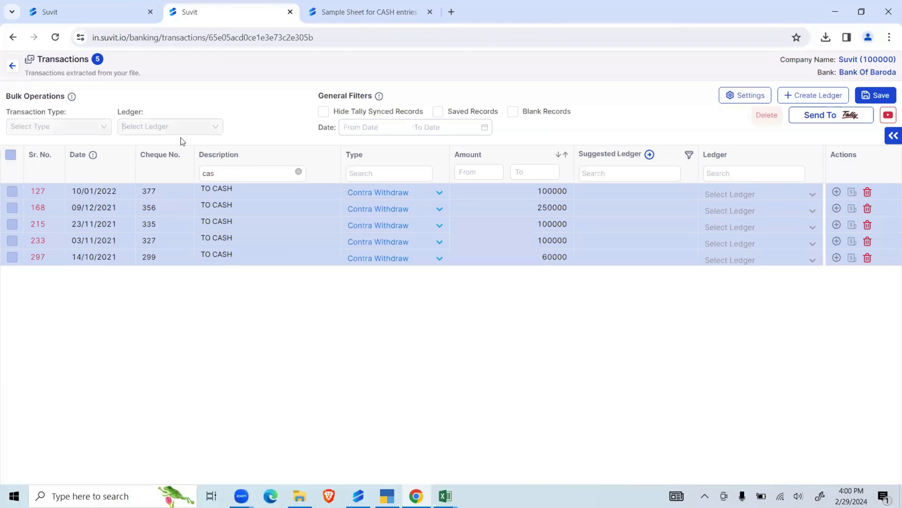
# - Assign the Cash ledger in bulk to all selected TO CASH transactions
pyautogui.click(182, 130)
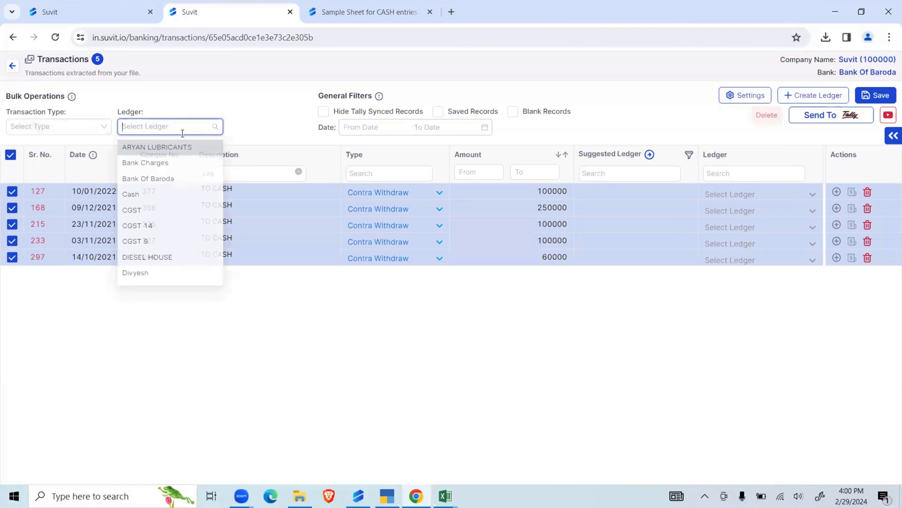
pyautogui.write('cash')
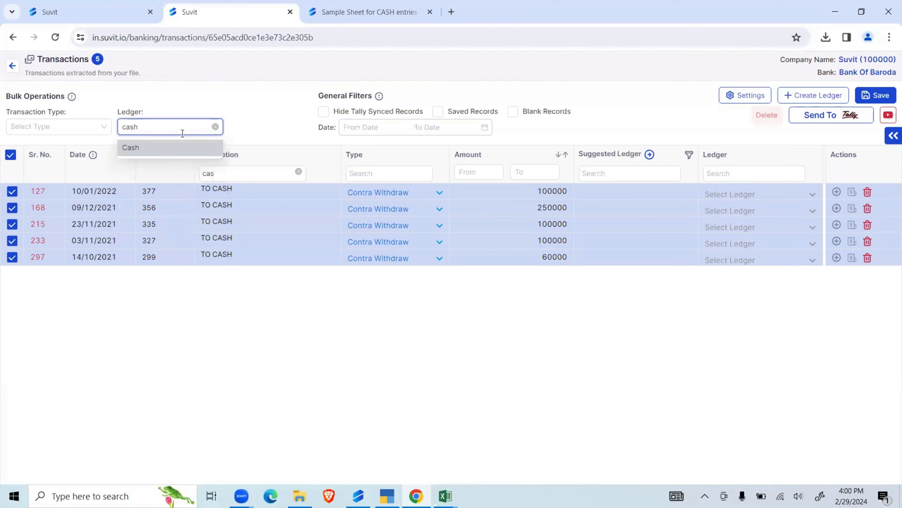
pyautogui.click(182, 148)
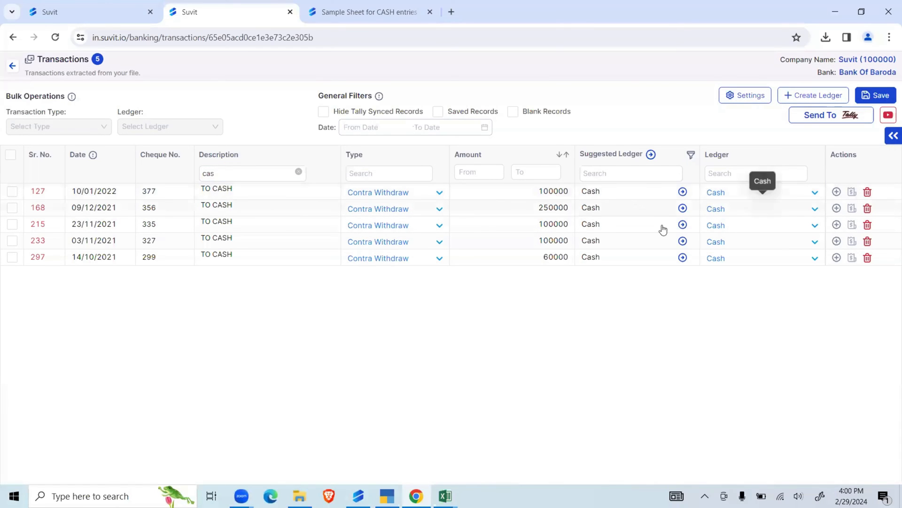
# - Split the TO CASH transaction dated 10/01/2022 by adding a DIESEL HOUSE line of 4000
pyautogui.click(837, 192)
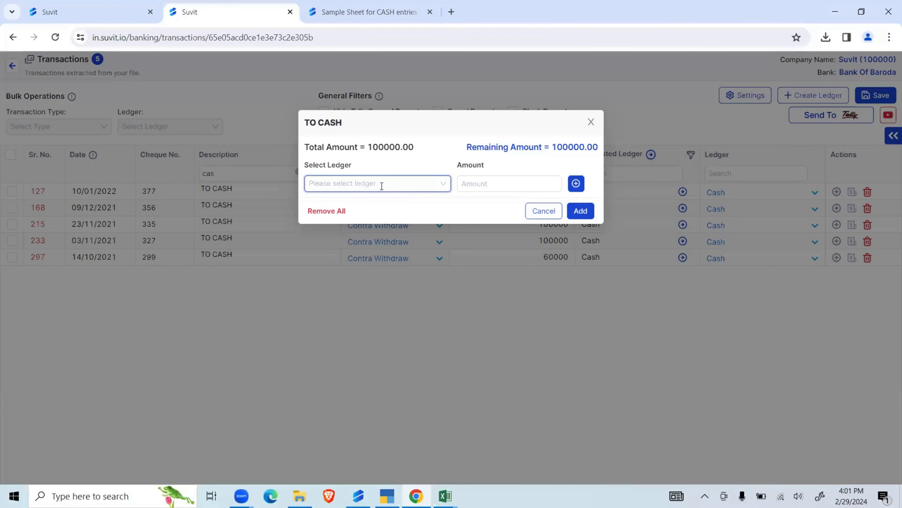
pyautogui.click(382, 184)
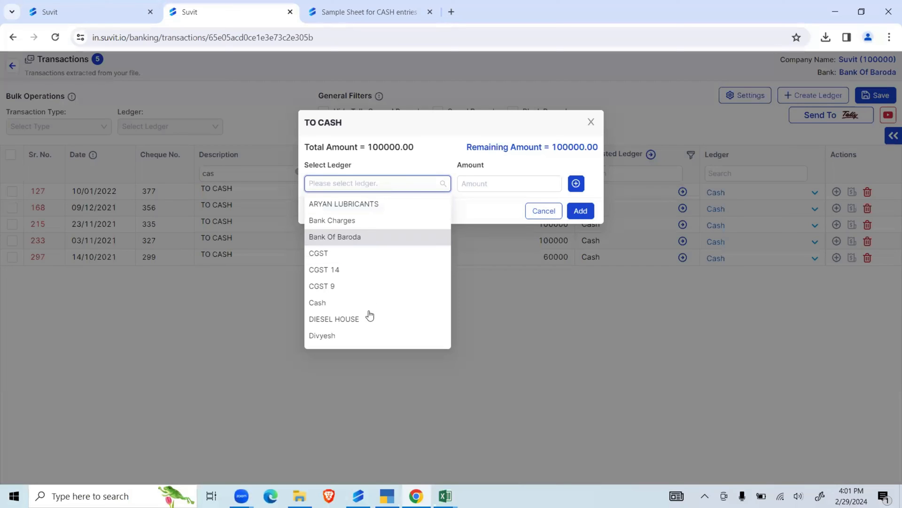
pyautogui.click(371, 320)
pyautogui.write('4000')
pyautogui.click(577, 184)
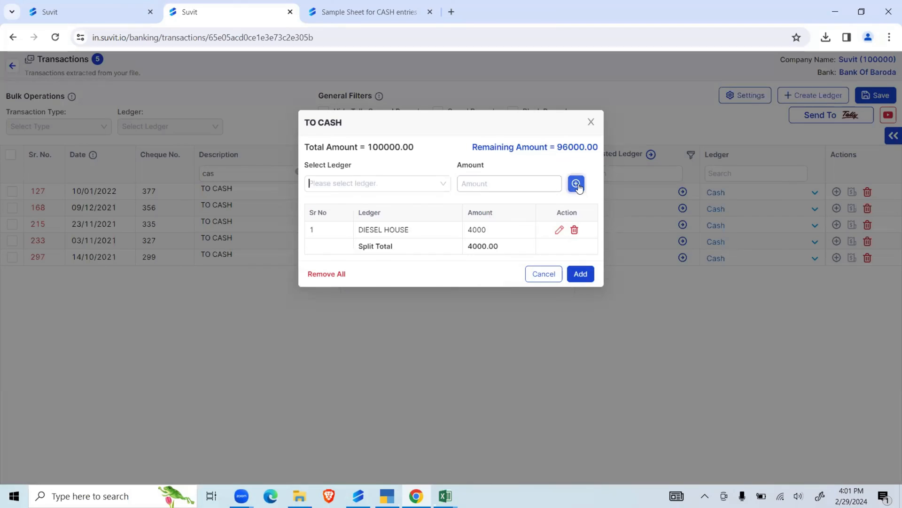
# - Add the remaining 96000 to the split as a Cash ledger line and apply the split to the transaction
pyautogui.moveTo(559, 148); pyautogui.dragTo(586, 149)
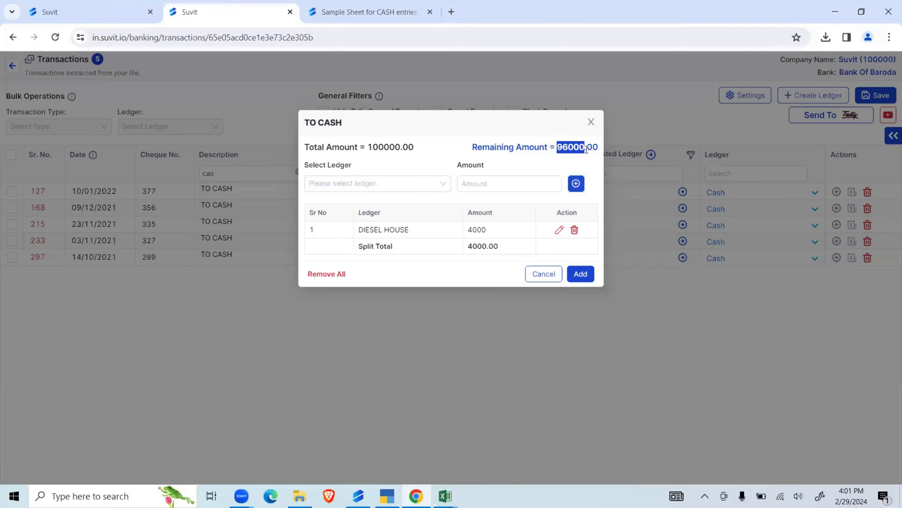
pyautogui.click(382, 183)
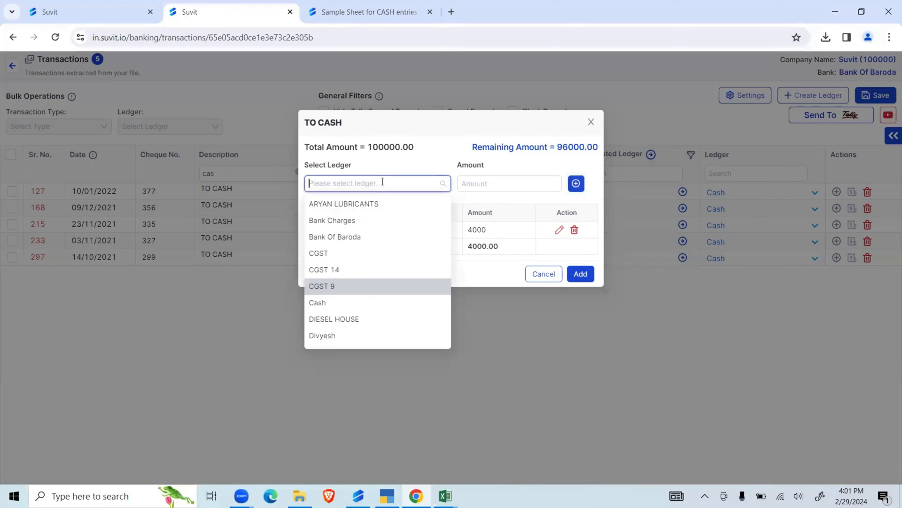
pyautogui.write('s')
pyautogui.press('BackSpace')
pyautogui.write('cas')
pyautogui.click(367, 204)
pyautogui.write('96000.')
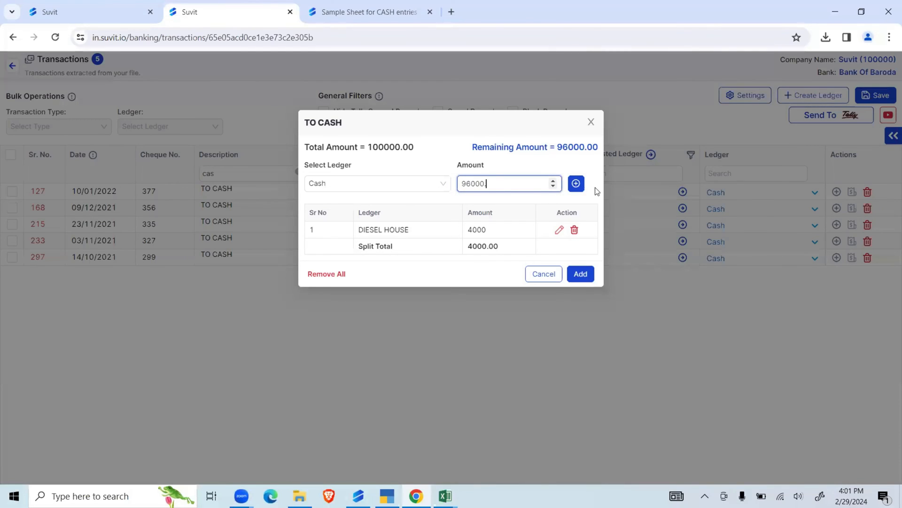
pyautogui.click(577, 185)
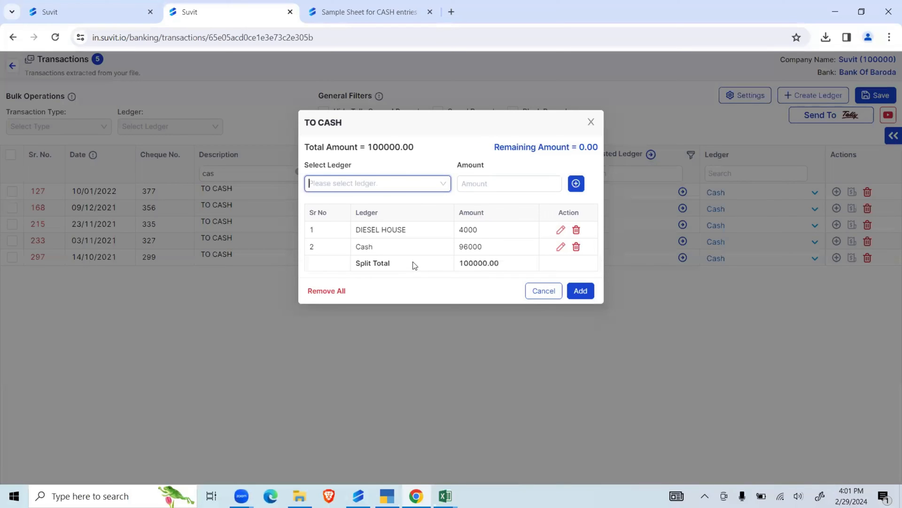
pyautogui.click(581, 291)
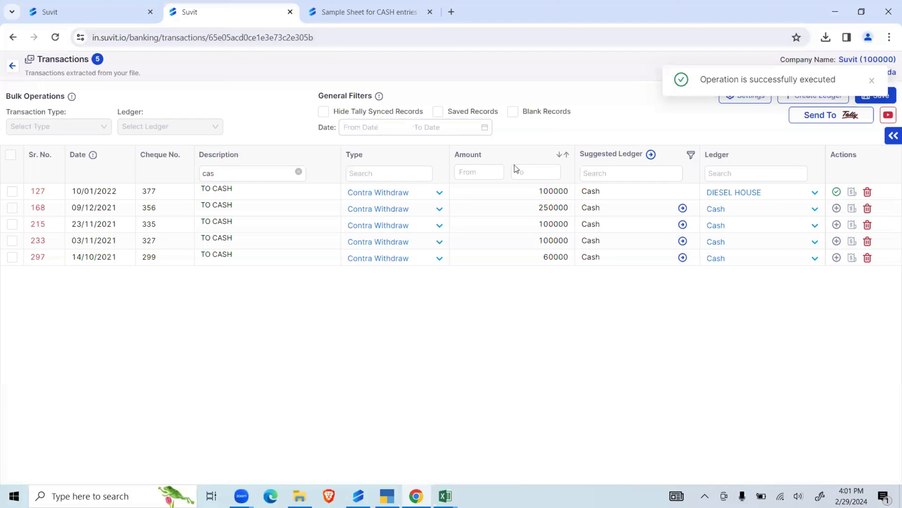
pyautogui.moveTo(837, 197)
pyautogui.moveTo(853, 169); pyautogui.dragTo(810, 150)
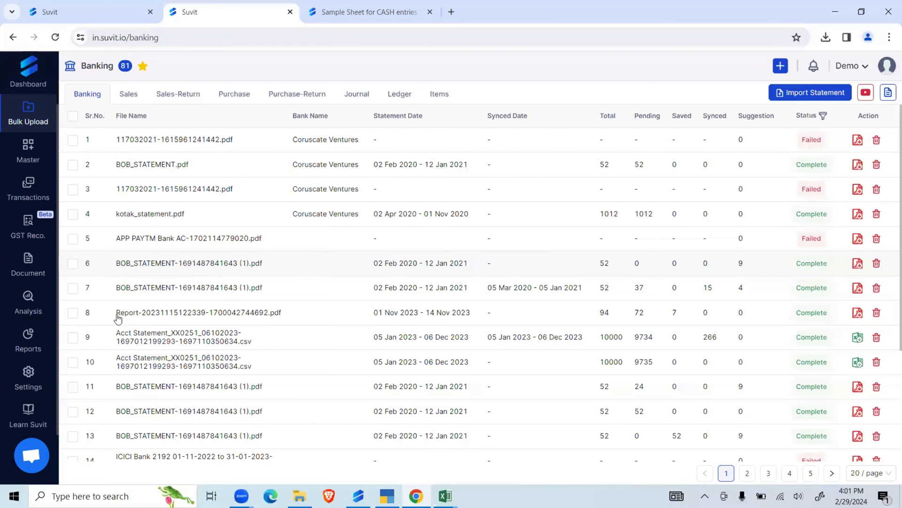
# - Create a new Analysis dashboard named suvit for the NETLINK INFOCARE (2023-2024) company
pyautogui.click(36, 310)
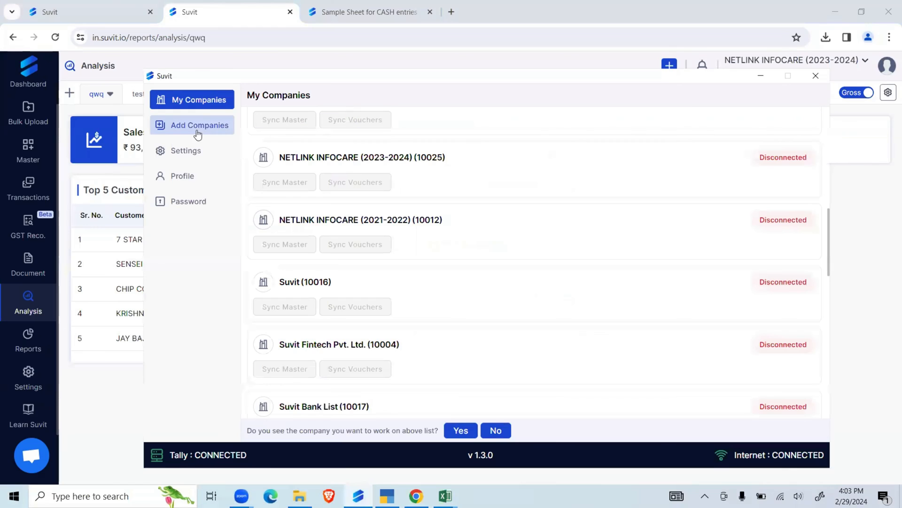
pyautogui.click(761, 75)
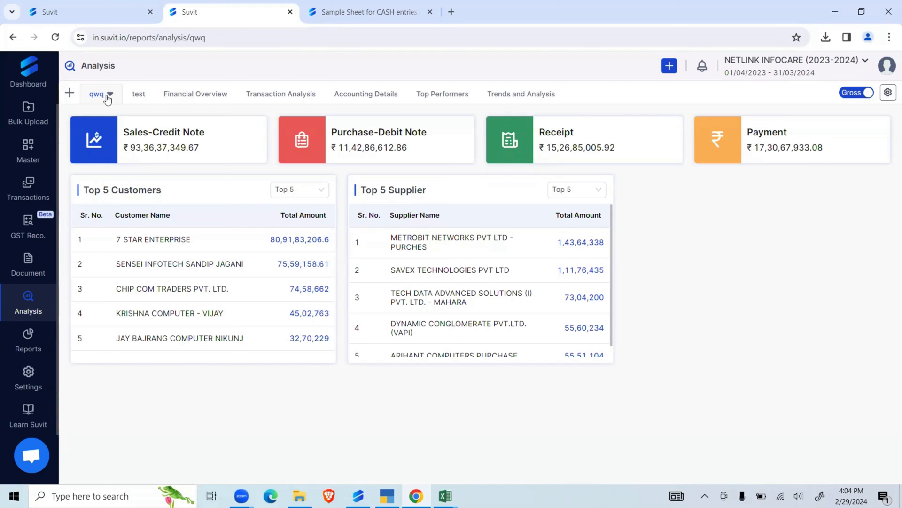
pyautogui.click(69, 96)
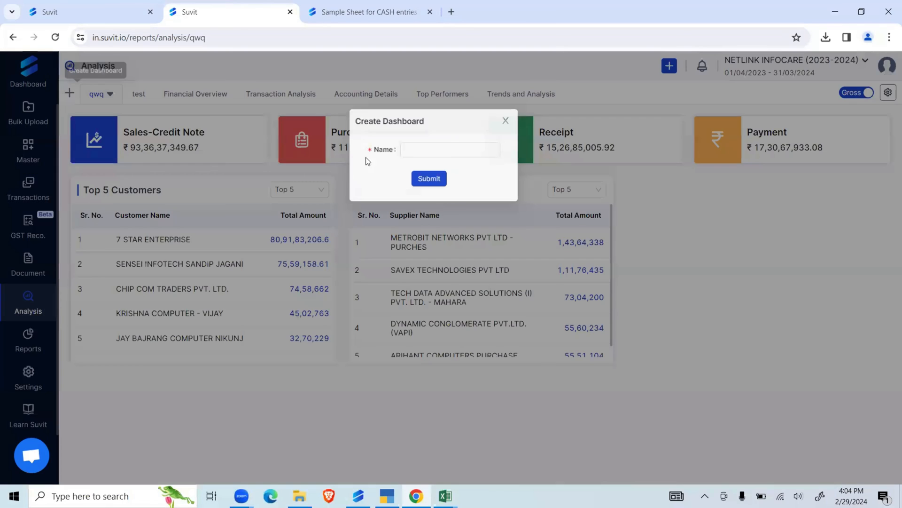
pyautogui.click(452, 151)
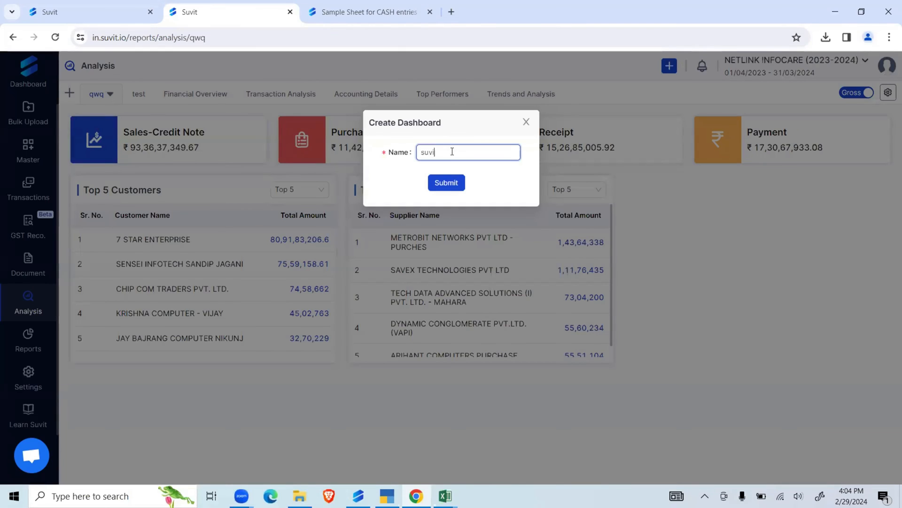
pyautogui.click(454, 182)
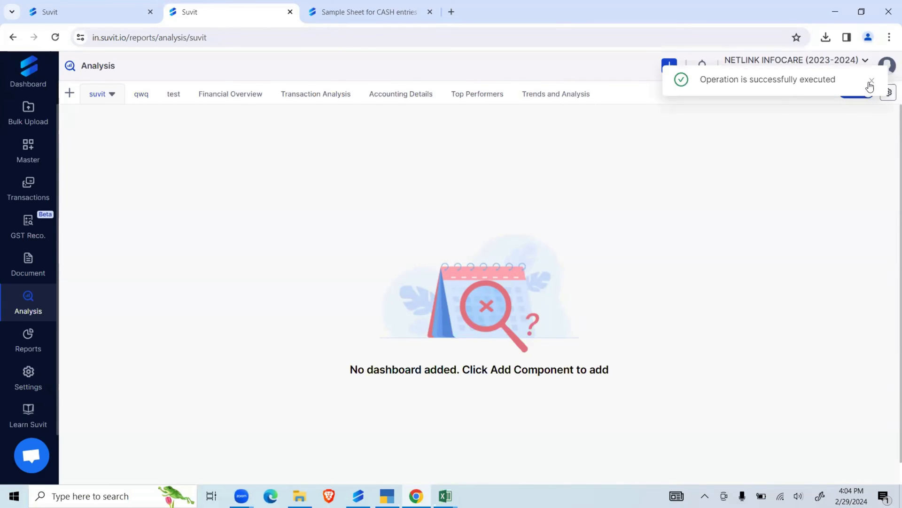
# - Configure the suvit dashboard with the Sales-Credit Note, Purchase-Debit Note, Payment, Purchase and Sales Vs Purchase components and save
pyautogui.click(888, 92)
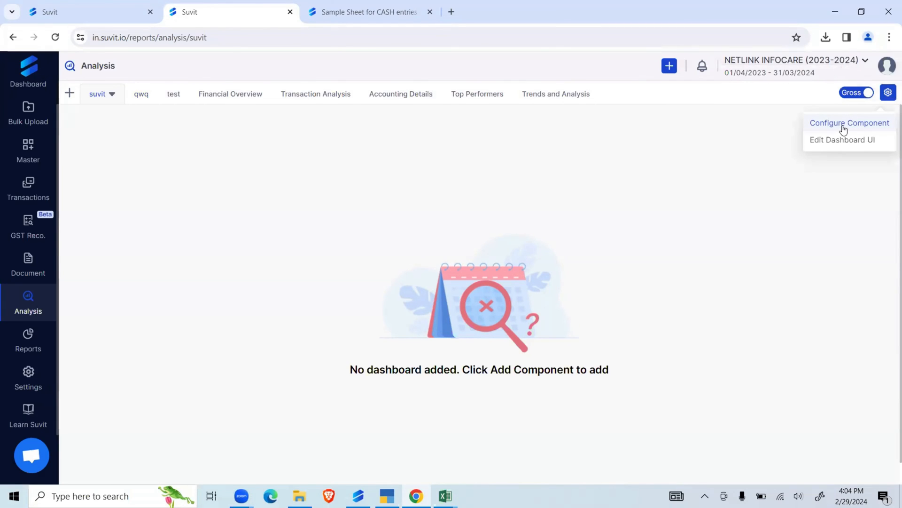
pyautogui.click(847, 125)
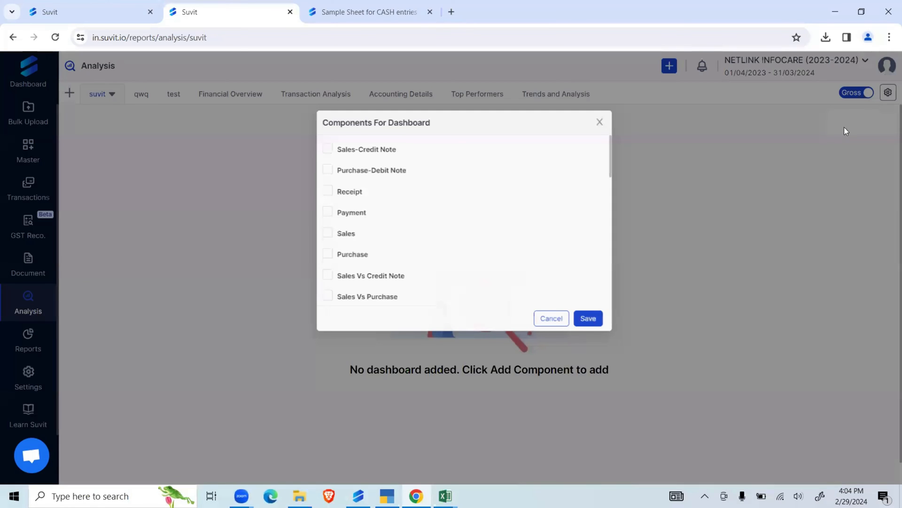
pyautogui.click(310, 149)
pyautogui.click(309, 171)
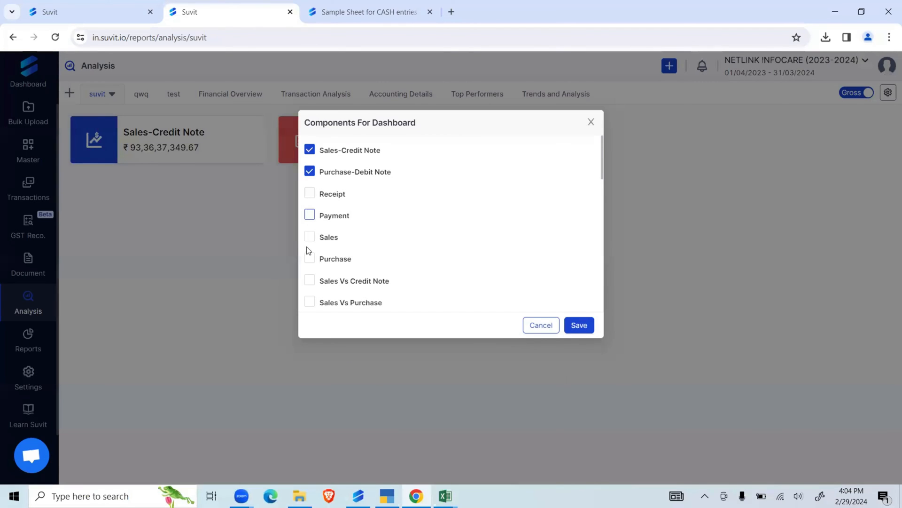
pyautogui.click(309, 214)
pyautogui.click(310, 258)
pyautogui.click(309, 301)
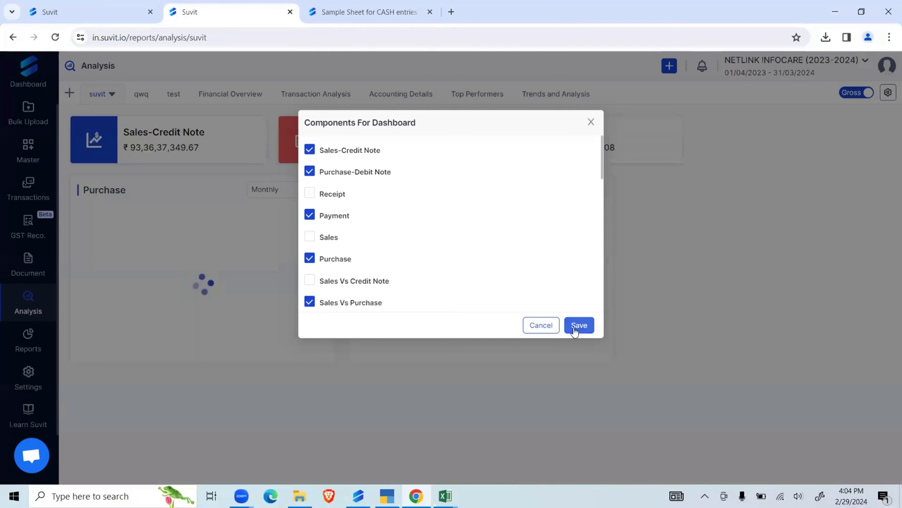
pyautogui.click(574, 328)
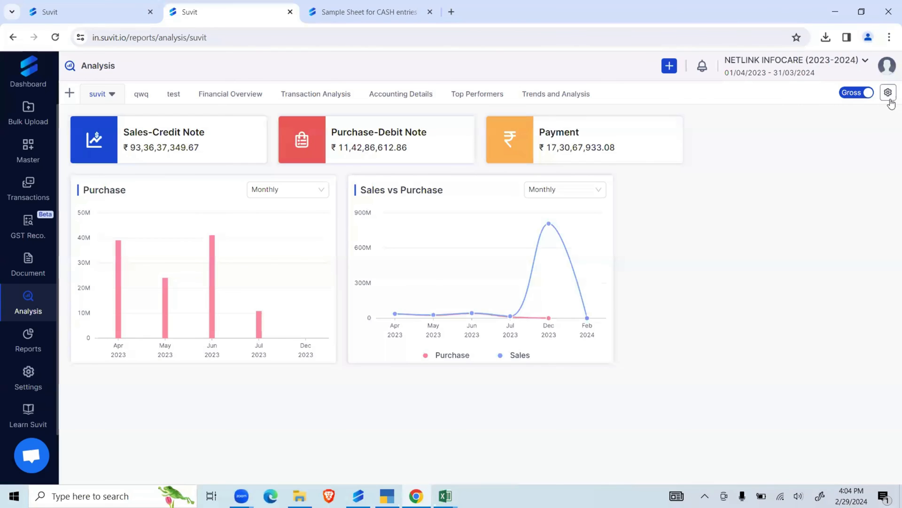
# - Enable dashboard layout editing and enlarge the Sales vs Purchase chart to fill the space beside the Purchase chart
pyautogui.click(888, 93)
pyautogui.click(840, 140)
pyautogui.moveTo(607, 360); pyautogui.dragTo(888, 460)
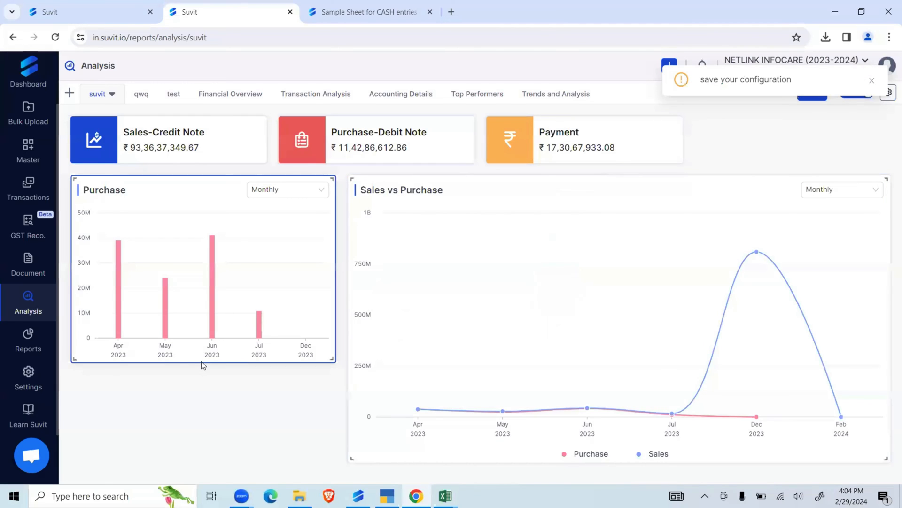
pyautogui.moveTo(202, 362); pyautogui.dragTo(207, 397)
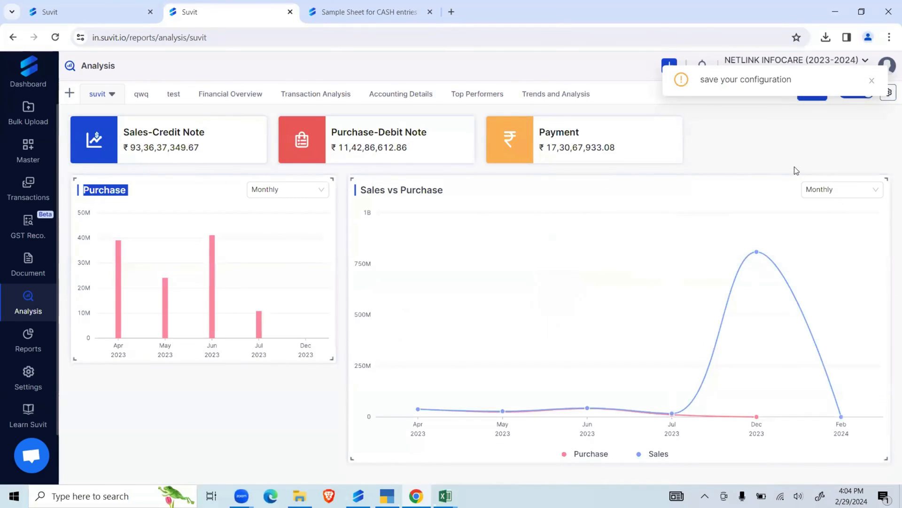
pyautogui.click(779, 151)
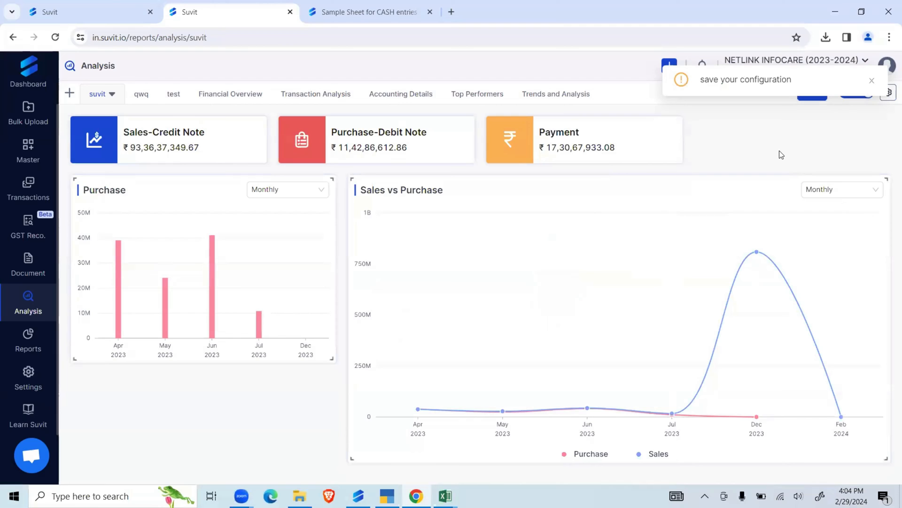
# - Open the Financial Overview dashboard, check the company's date range selector, and switch the figures from Gross to Net
pyautogui.click(208, 96)
pyautogui.moveTo(263, 254)
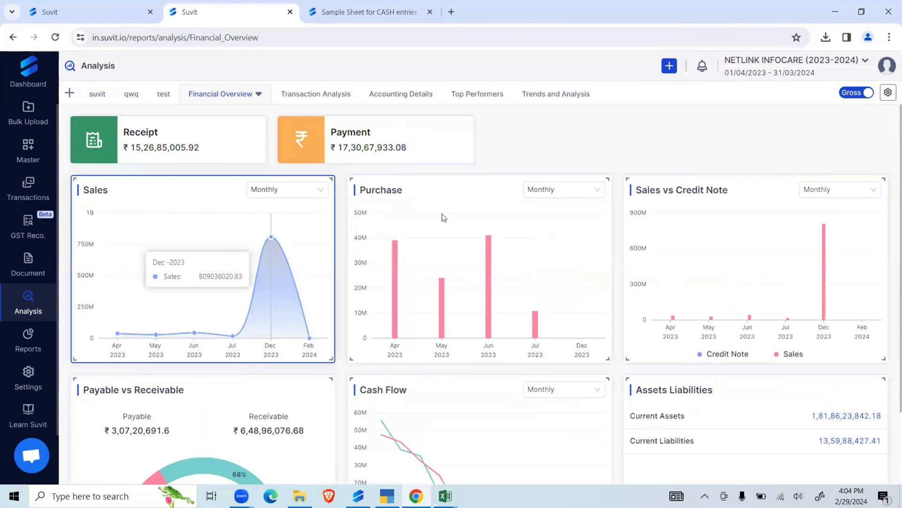
pyautogui.click(764, 70)
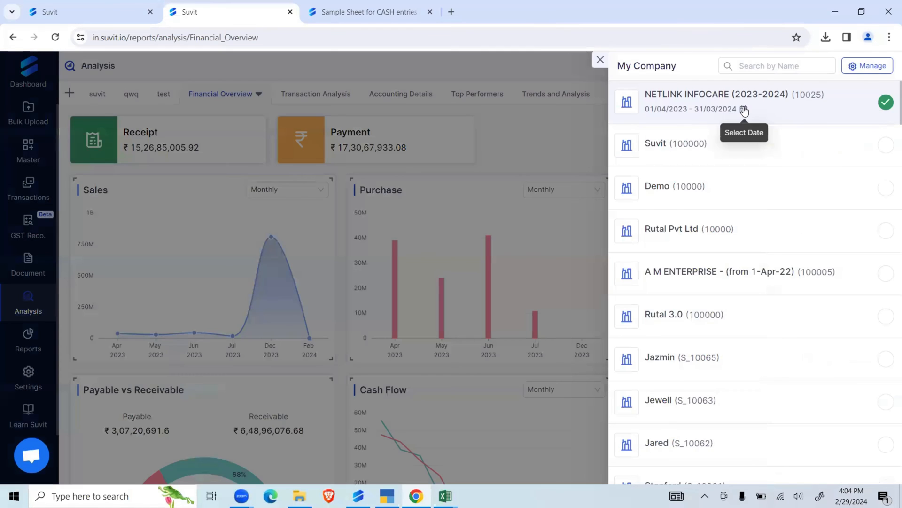
pyautogui.click(744, 110)
pyautogui.click(238, 214)
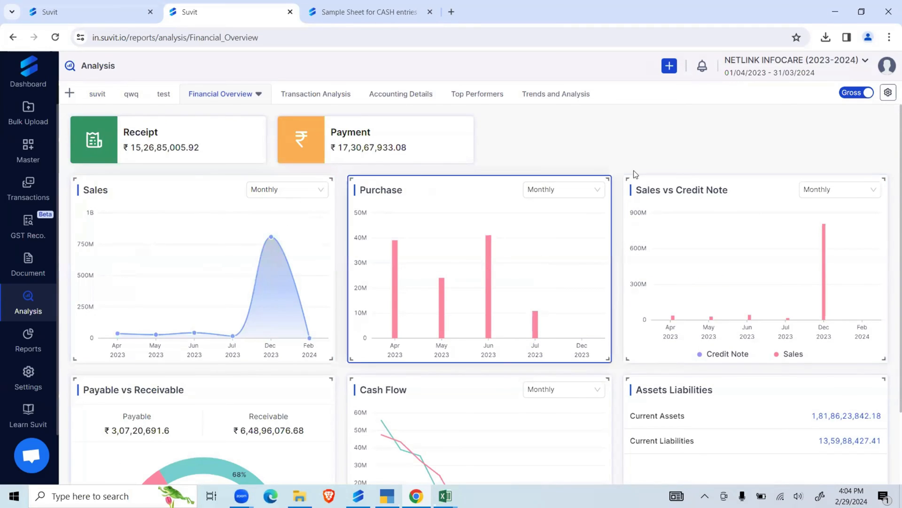
pyautogui.click(859, 97)
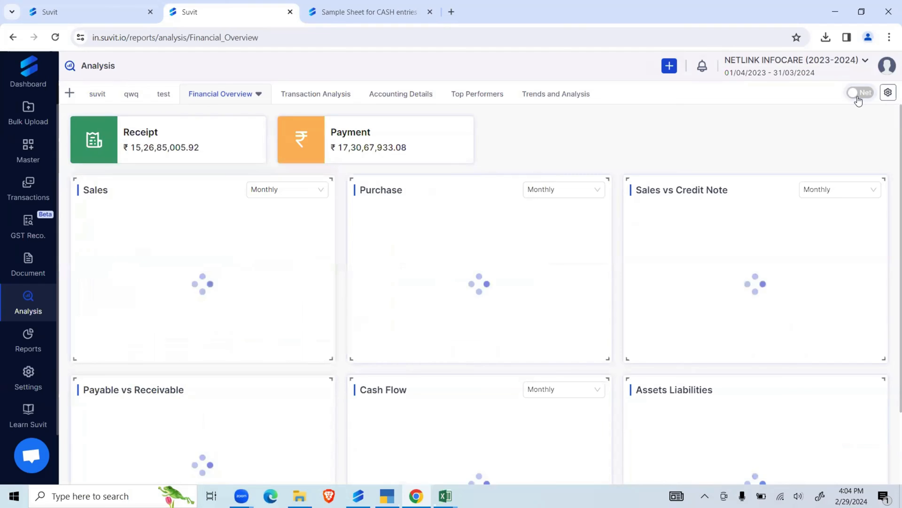
# - Set the Sales chart period to Quarterly, the Purchase chart to Half Yearly and the Sales vs Credit Note chart to Yearly
pyautogui.click(296, 190)
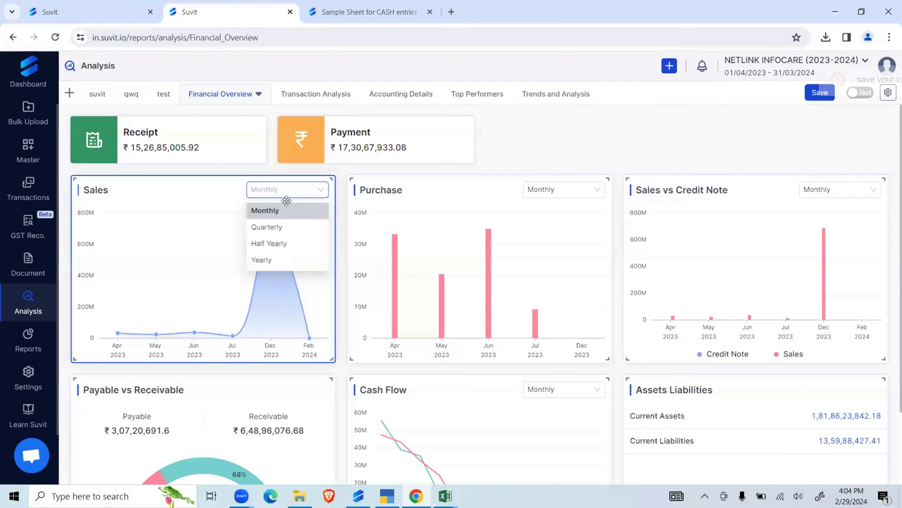
pyautogui.click(266, 227)
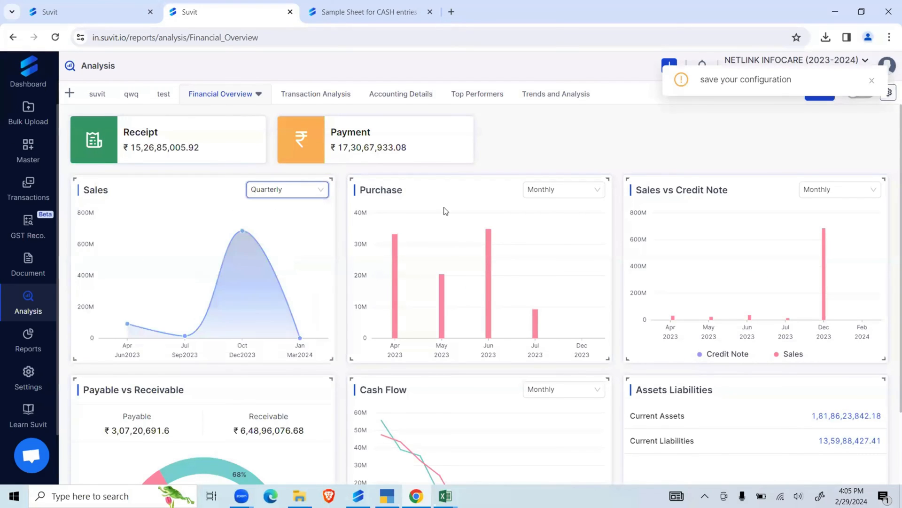
pyautogui.click(564, 193)
pyautogui.click(555, 244)
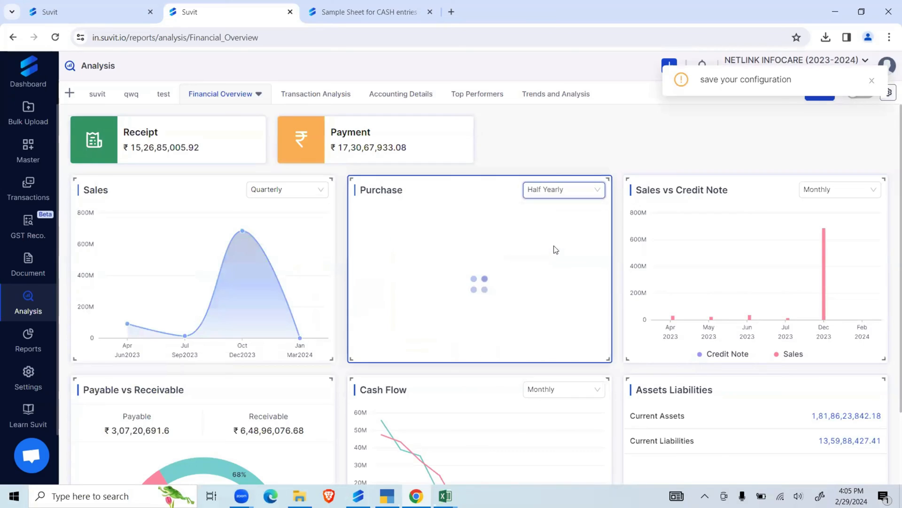
pyautogui.click(846, 193)
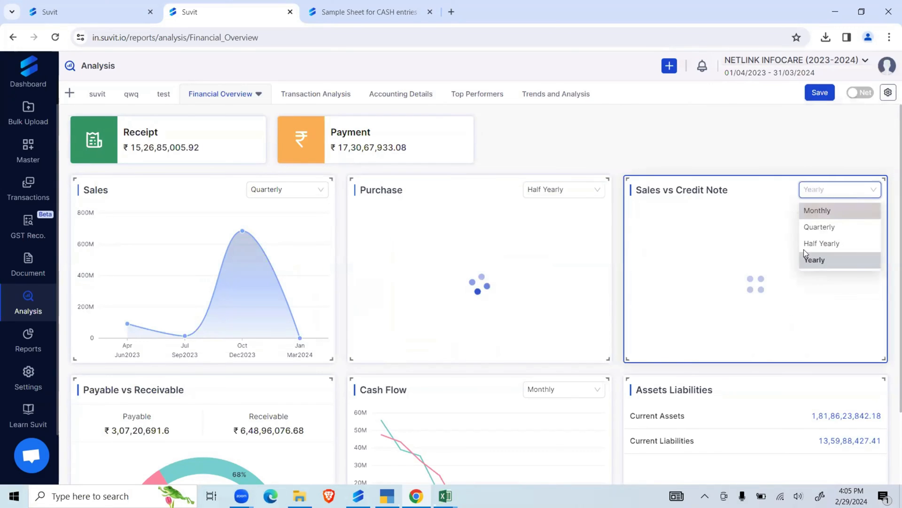
pyautogui.click(839, 260)
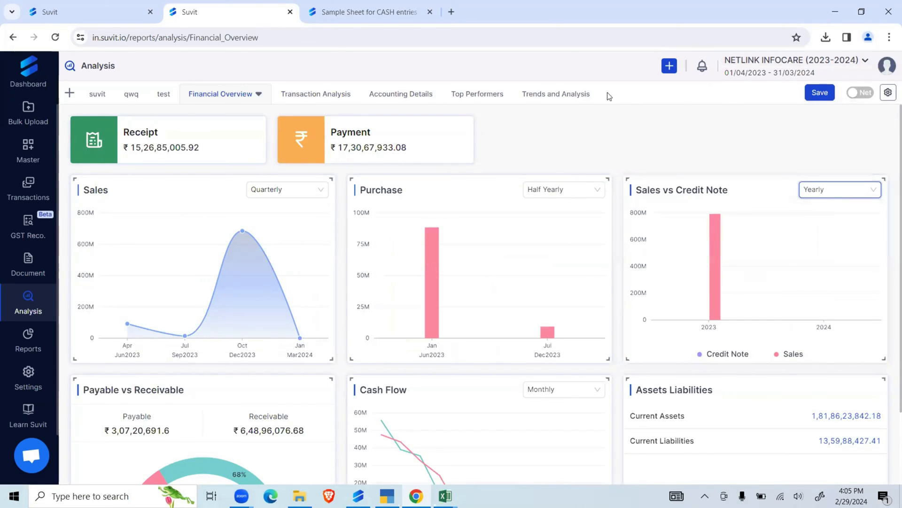
# - Drill into the Oct-Dec 2023 point of the Sales chart and export its sales transactions
pyautogui.click(243, 233)
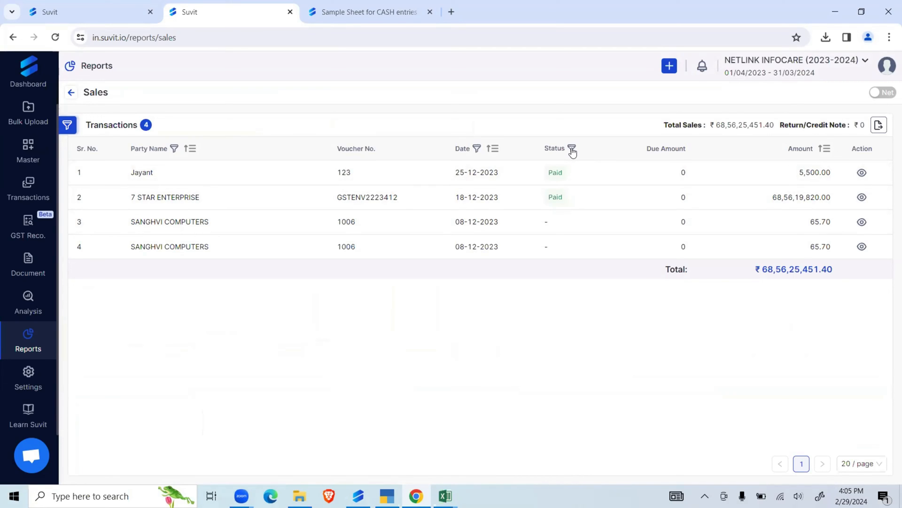
pyautogui.click(878, 126)
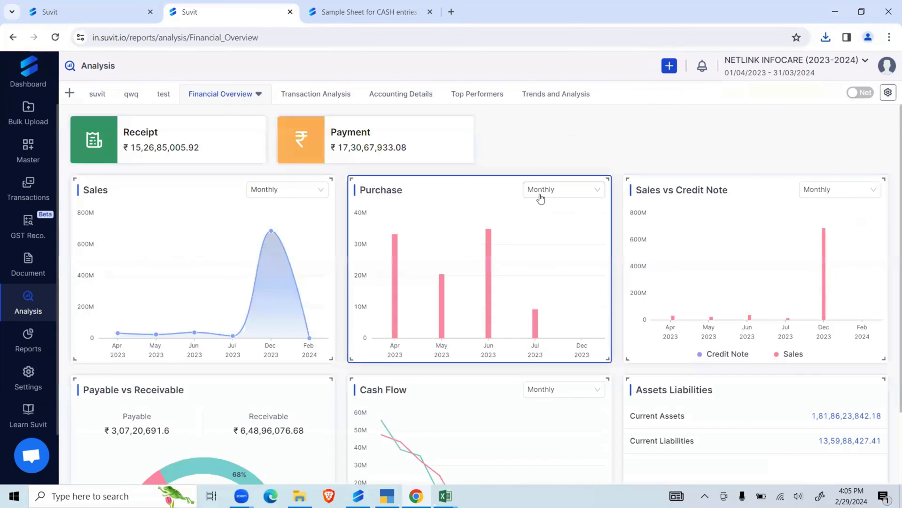
# - Examine the remaining Financial Overview charts and the charts on the Transaction Analysis dashboard
pyautogui.scroll(-2, 540, 197)
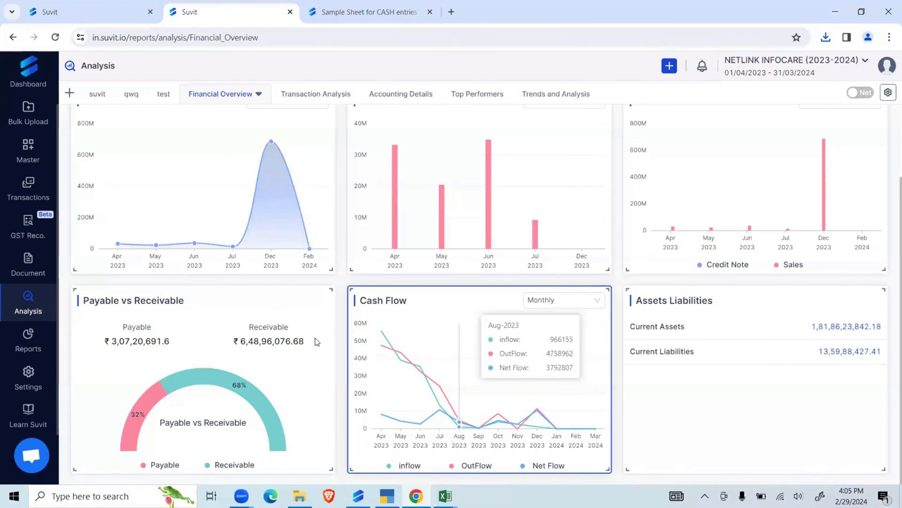
pyautogui.scroll(2, 209, 338)
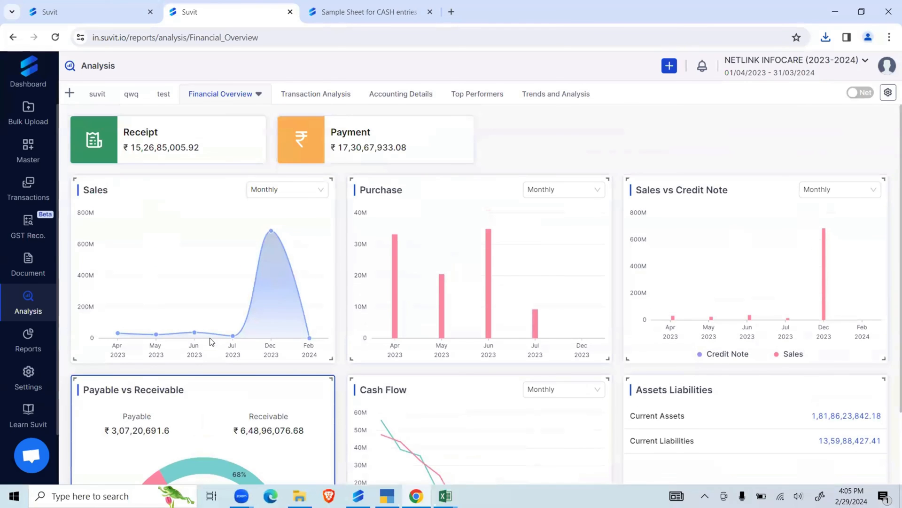
pyautogui.click(325, 95)
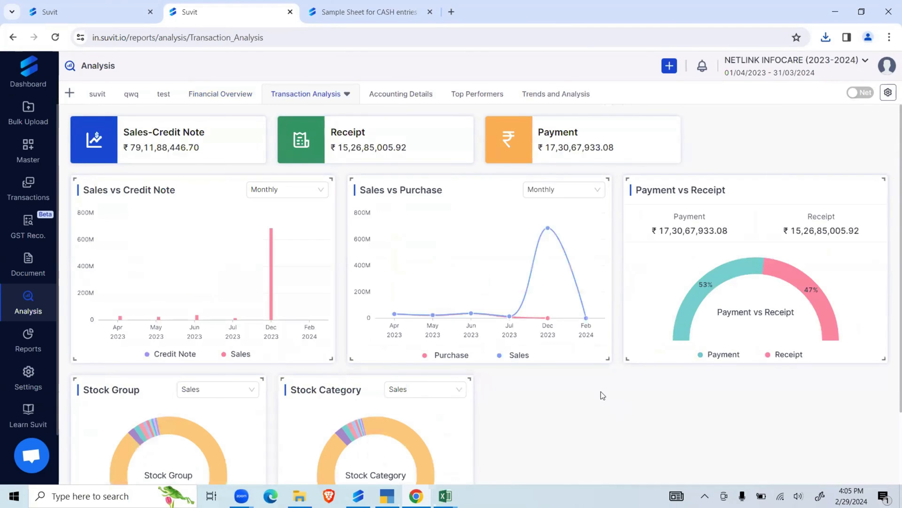
pyautogui.scroll(-2, 560, 371)
pyautogui.scroll(2, 574, 345)
pyautogui.scroll(-2, 667, 212)
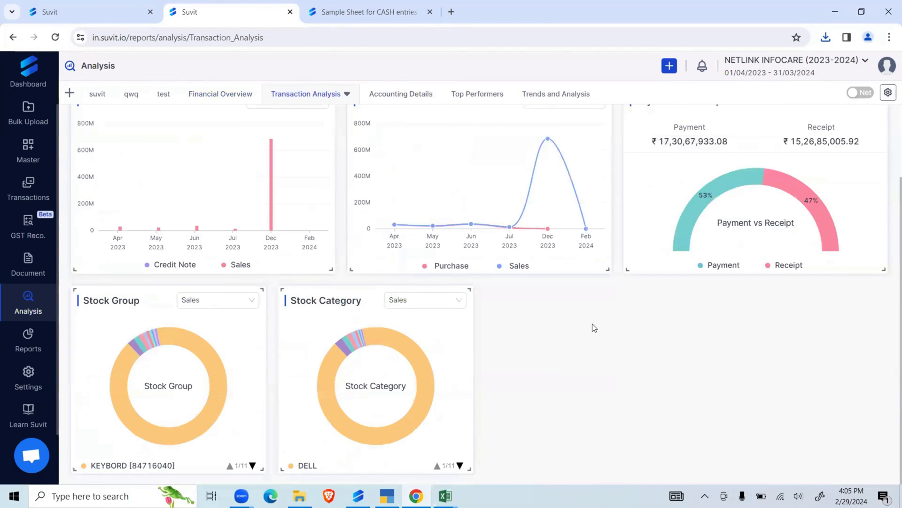
# - Inspect the sales bills behind one of the small segments of the Stock Category chart
pyautogui.click(354, 342)
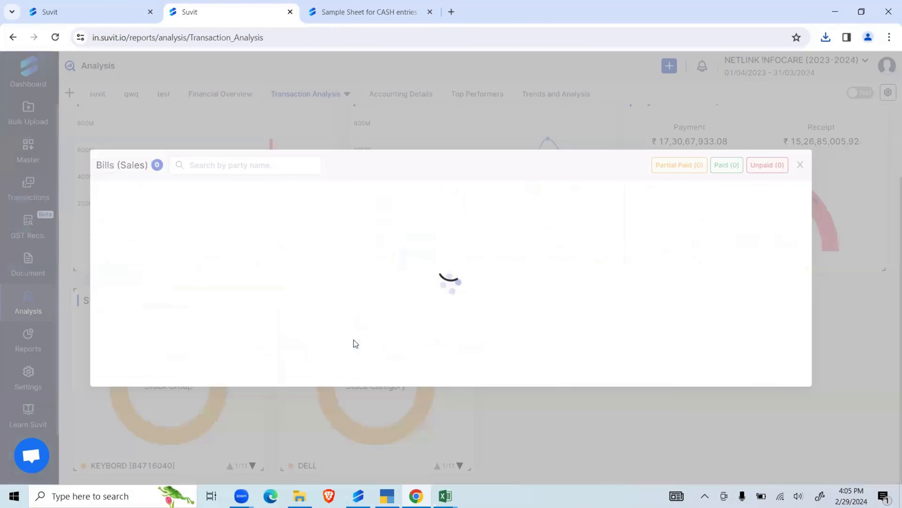
pyautogui.scroll(-5, 582, 259)
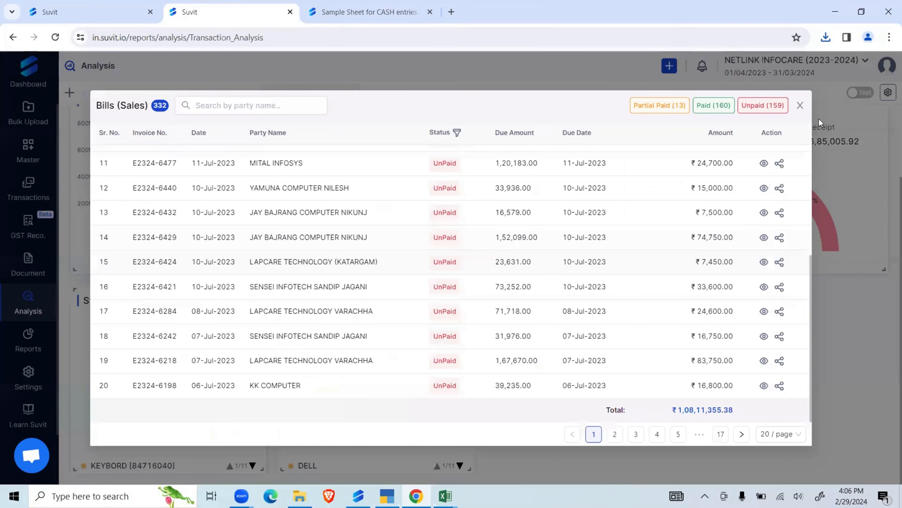
pyautogui.click(801, 106)
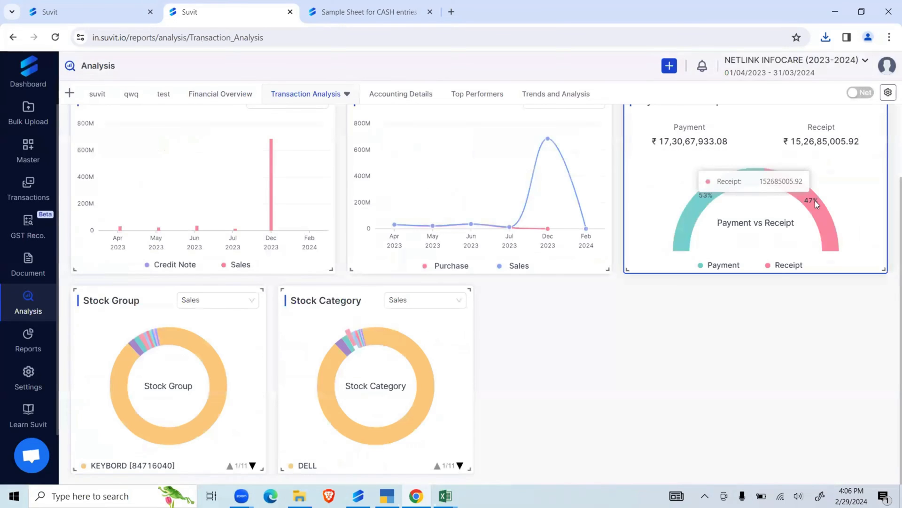
# - Inspect the receipt transactions behind the Receipt share of the Payment vs Receipt chart and return to Analysis
pyautogui.click(815, 201)
pyautogui.scroll(-5, 377, 333)
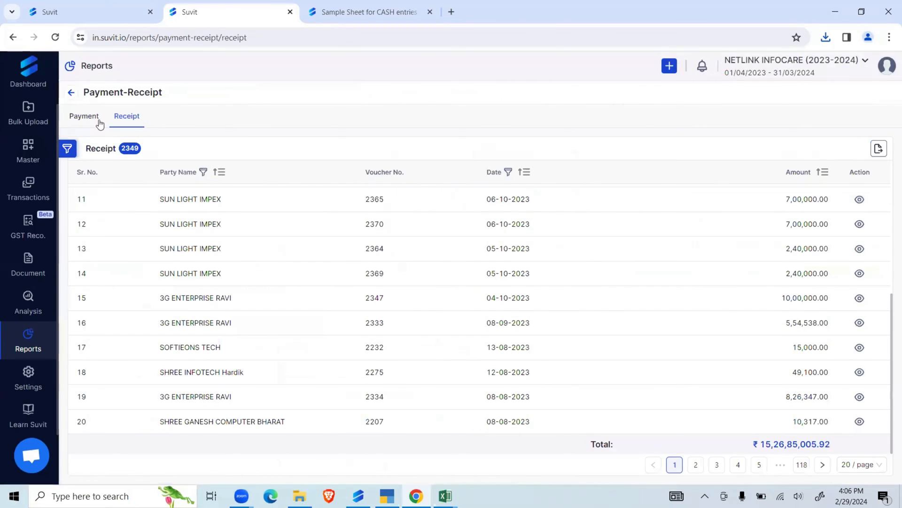
pyautogui.click(28, 303)
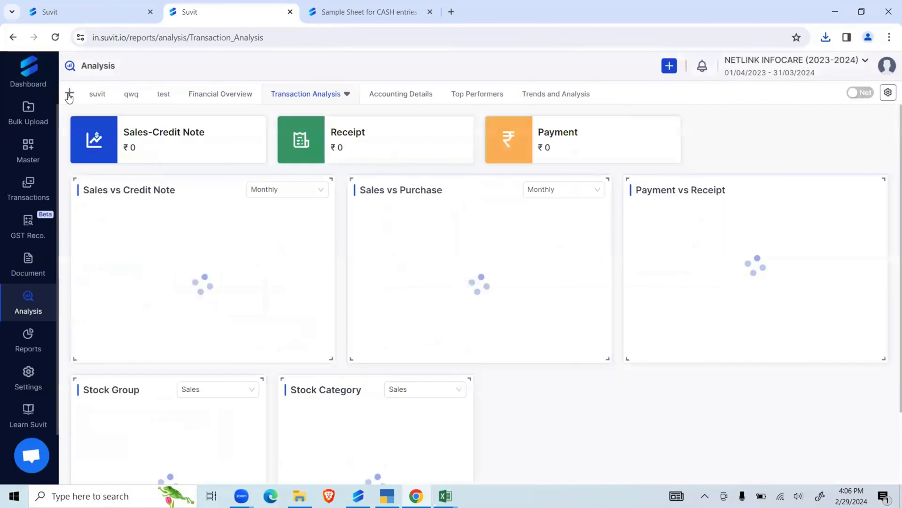
# - Look over the list of available reports and return to the suvit dashboard in Analysis
pyautogui.click(26, 341)
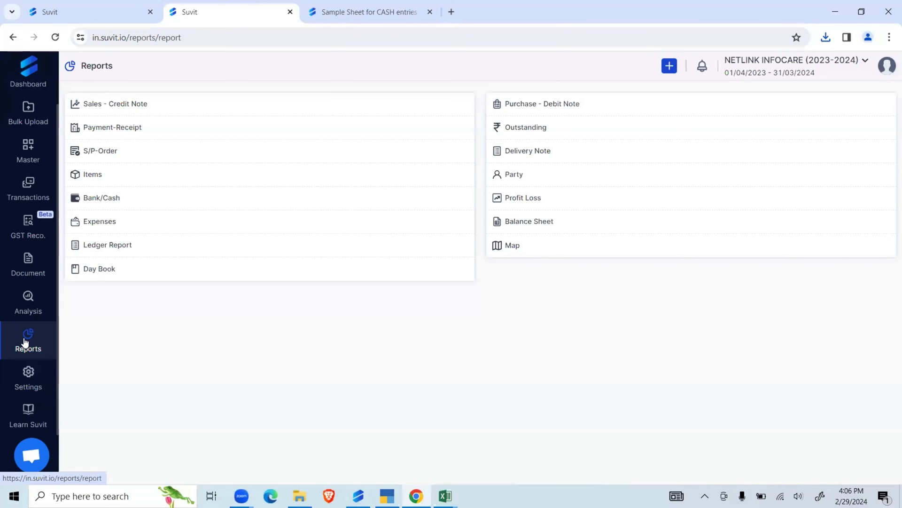
pyautogui.click(29, 306)
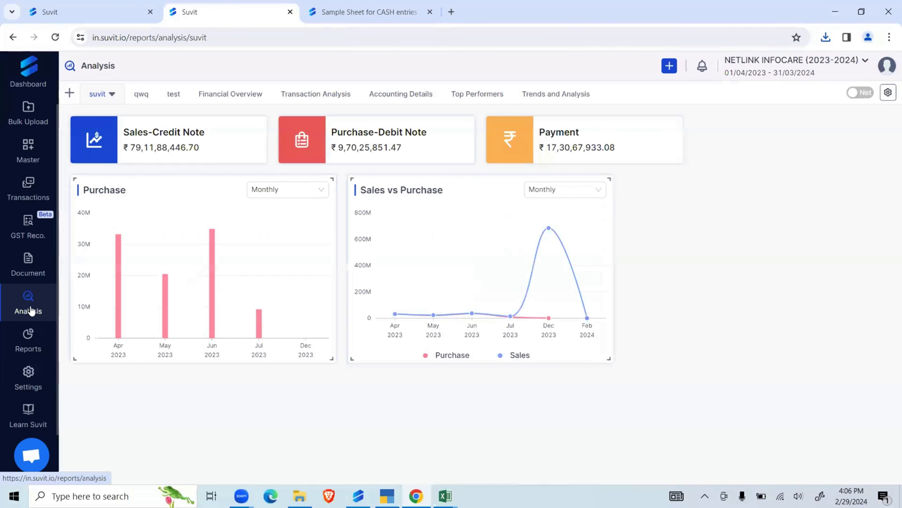
# - Review the Items report and its Last Sale Date filter options, and switch the report from Net to Gross
pyautogui.click(26, 347)
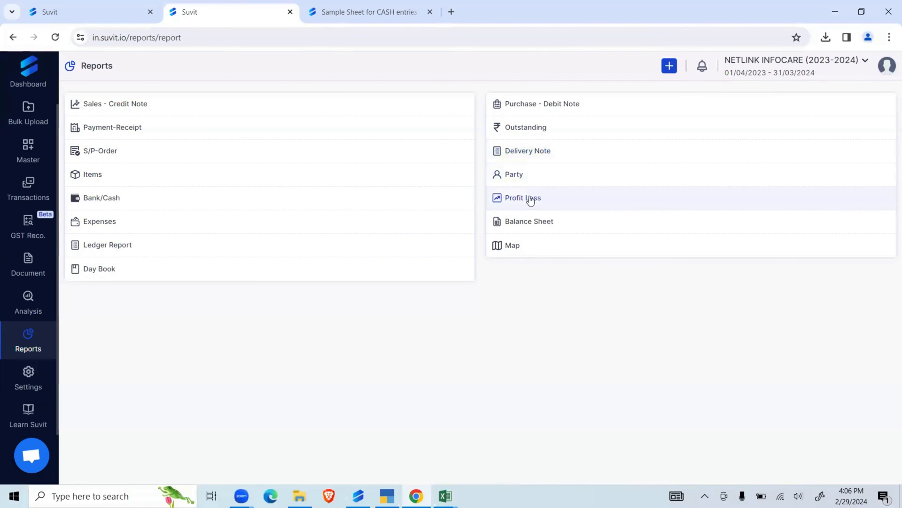
pyautogui.click(150, 177)
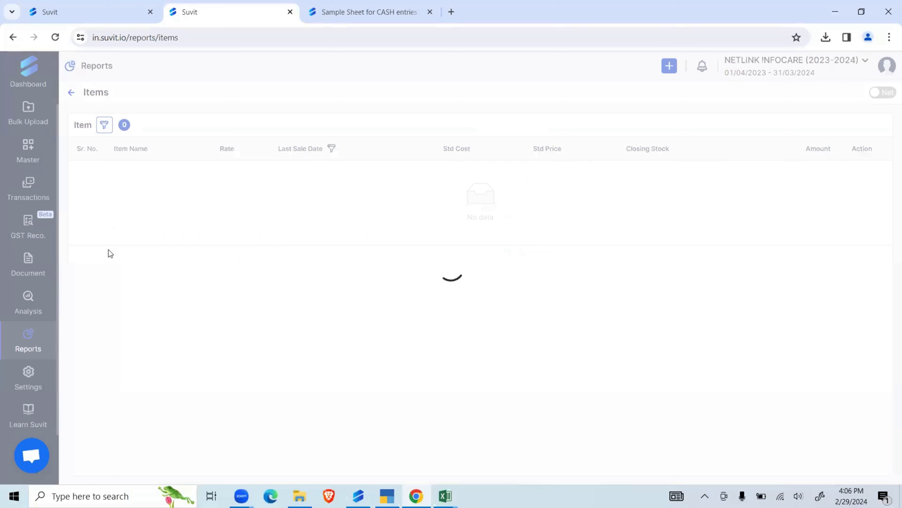
pyautogui.scroll(-4, 375, 352)
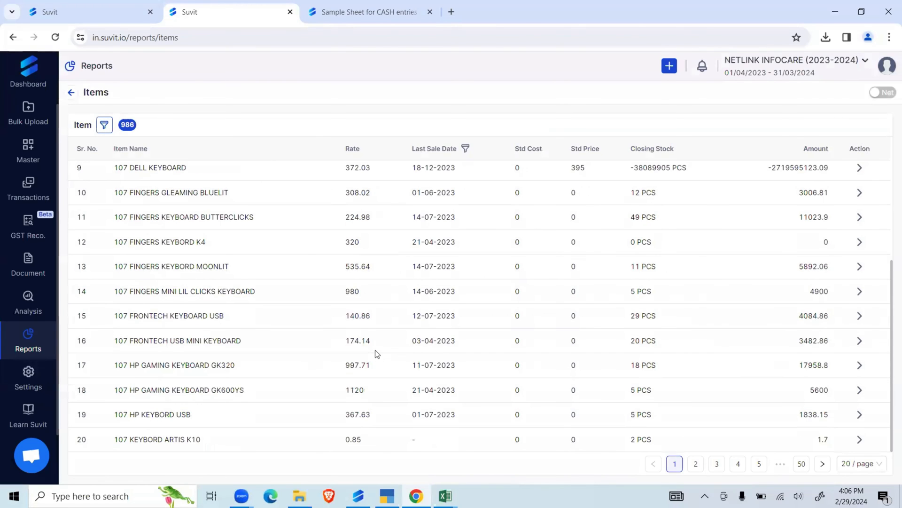
pyautogui.scroll(4, 376, 353)
pyautogui.click(465, 150)
pyautogui.click(450, 173)
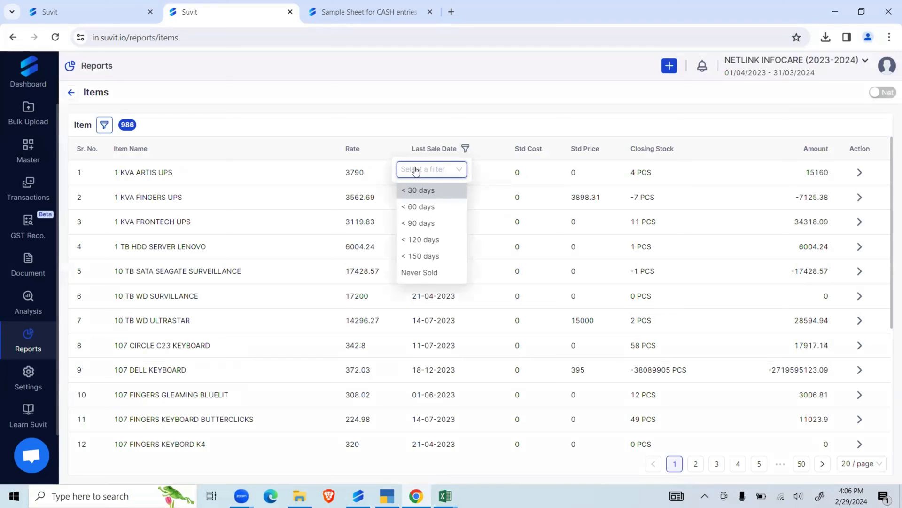
pyautogui.click(454, 116)
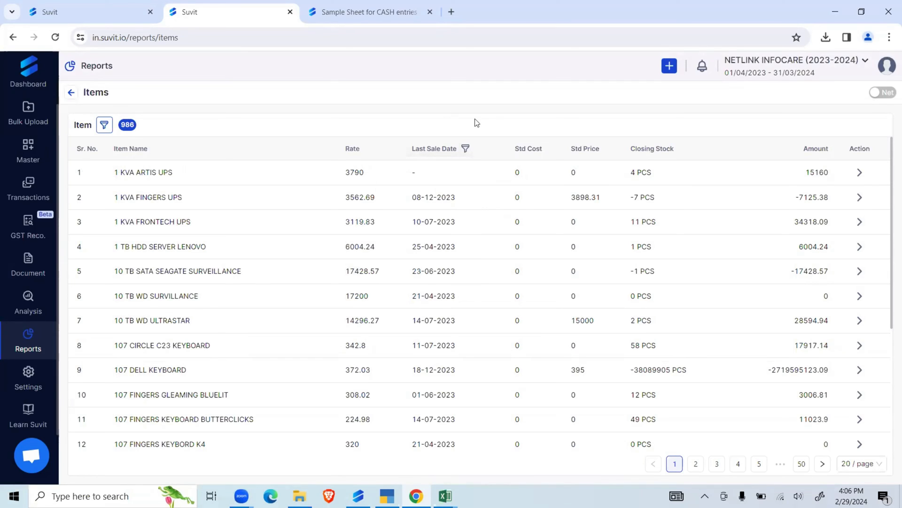
pyautogui.click(882, 93)
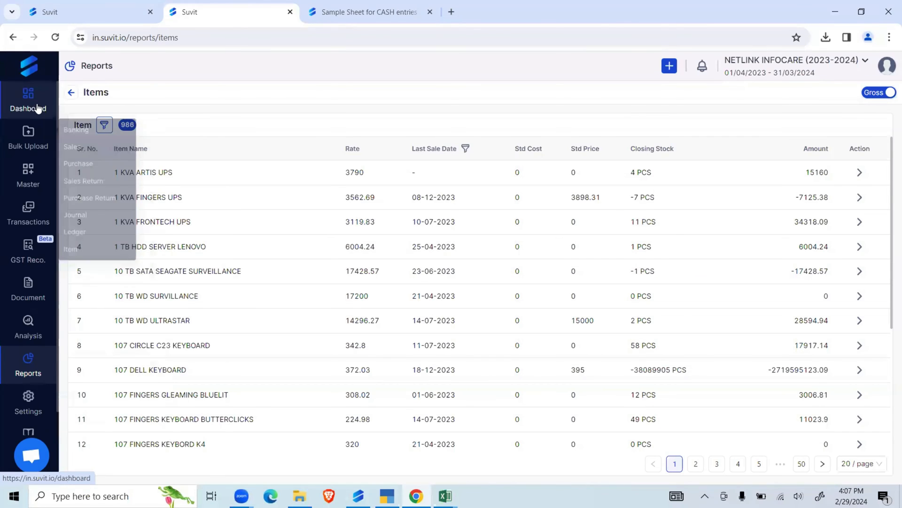
# - Look at the bank statement upload form in document management and view the contents of New Folder
pyautogui.click(29, 282)
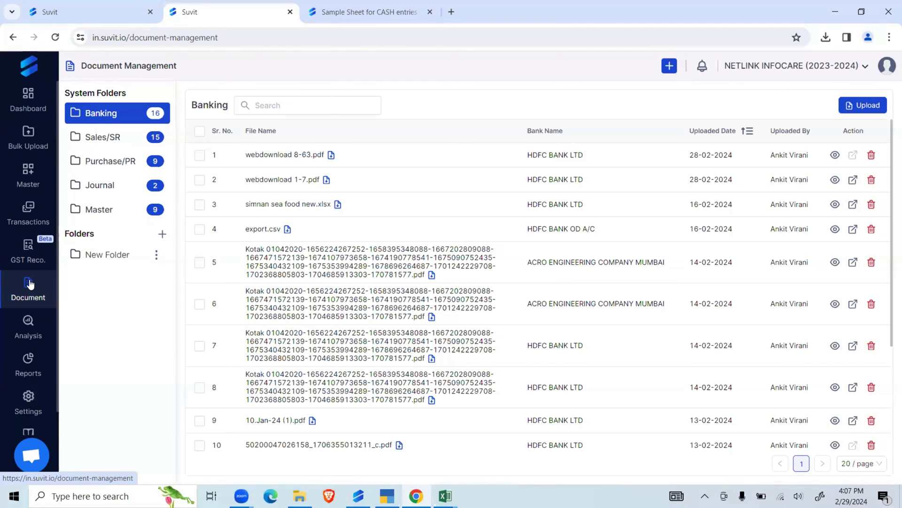
pyautogui.click(862, 106)
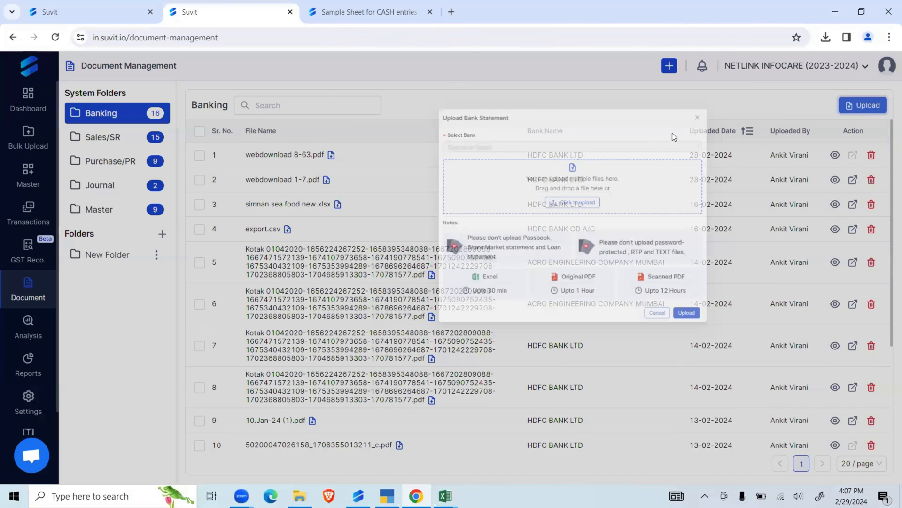
pyautogui.click(223, 229)
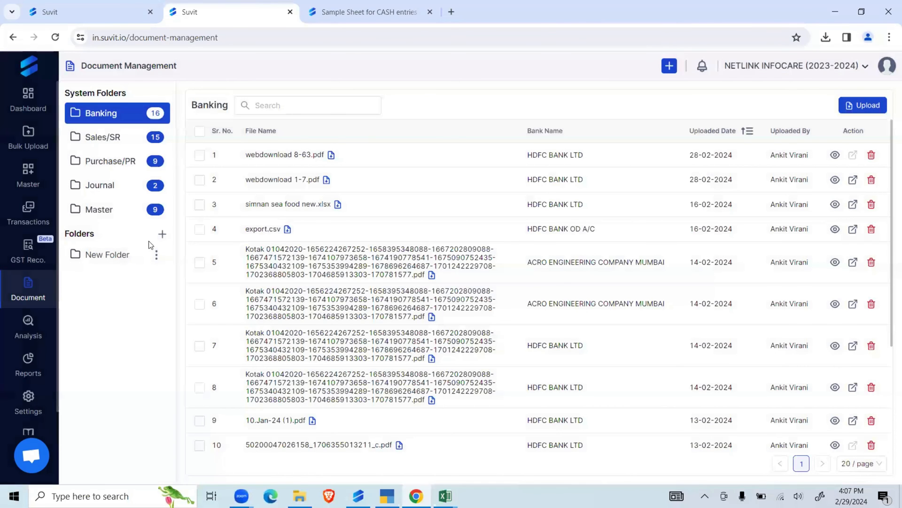
pyautogui.click(119, 256)
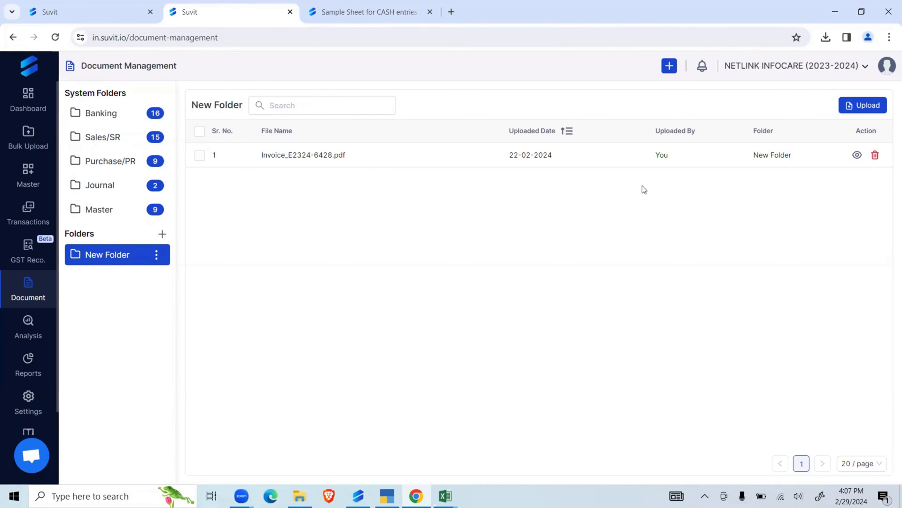
# - Browse the Banking, Sales/SR, Purchase/PR and Journal system folders and return to the Banking files
pyautogui.click(89, 113)
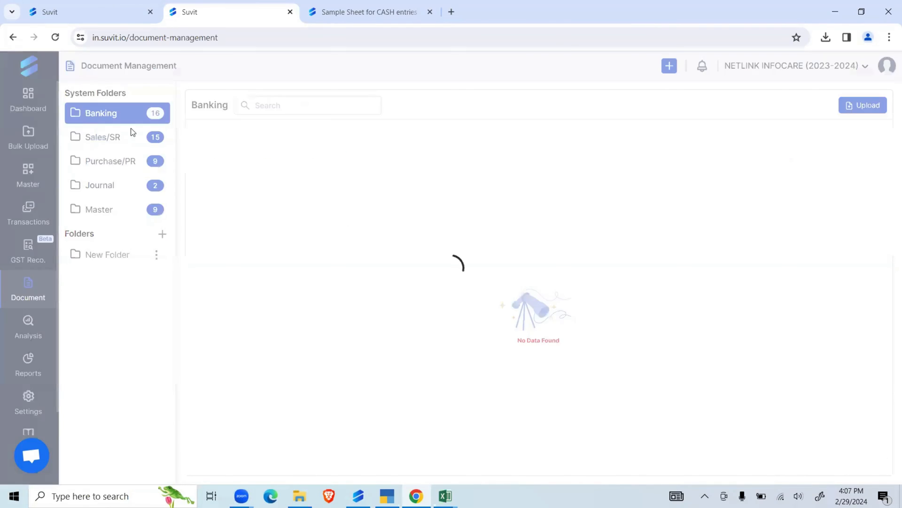
pyautogui.scroll(-3, 421, 173)
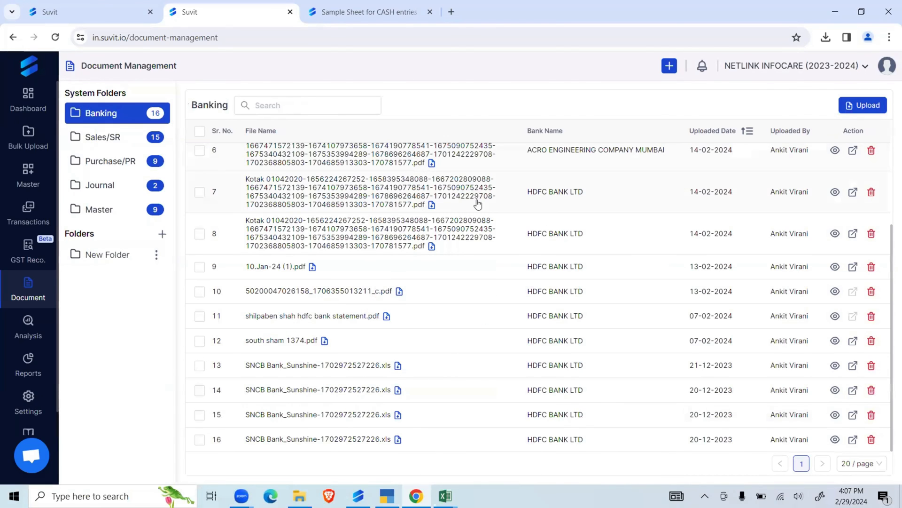
pyautogui.scroll(3, 496, 203)
pyautogui.click(124, 142)
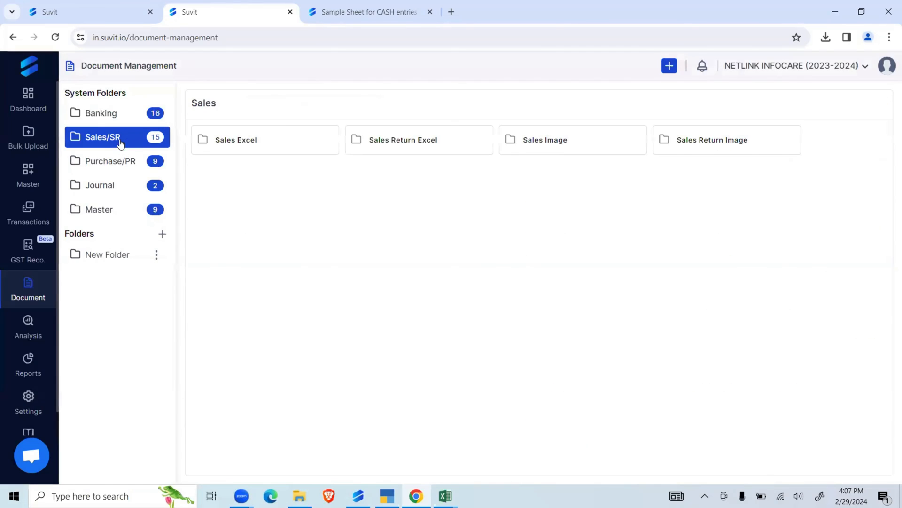
pyautogui.click(131, 165)
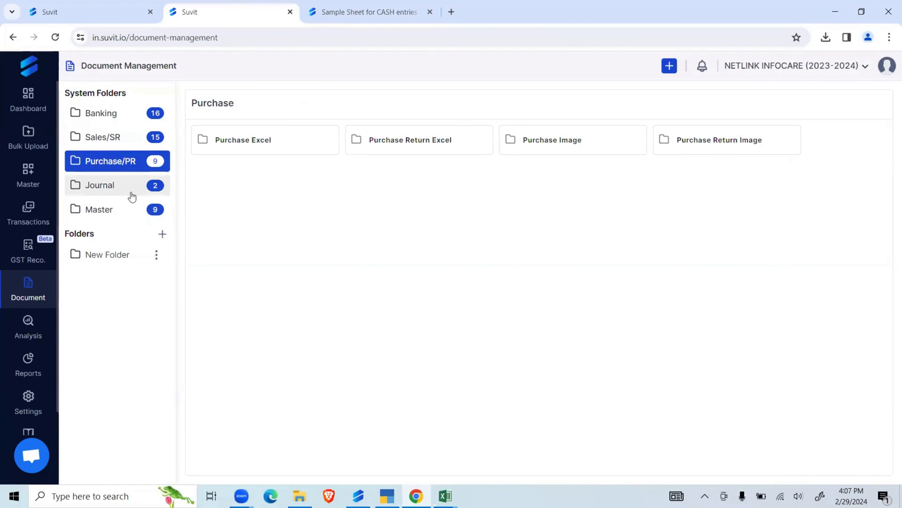
pyautogui.click(132, 188)
pyautogui.click(124, 113)
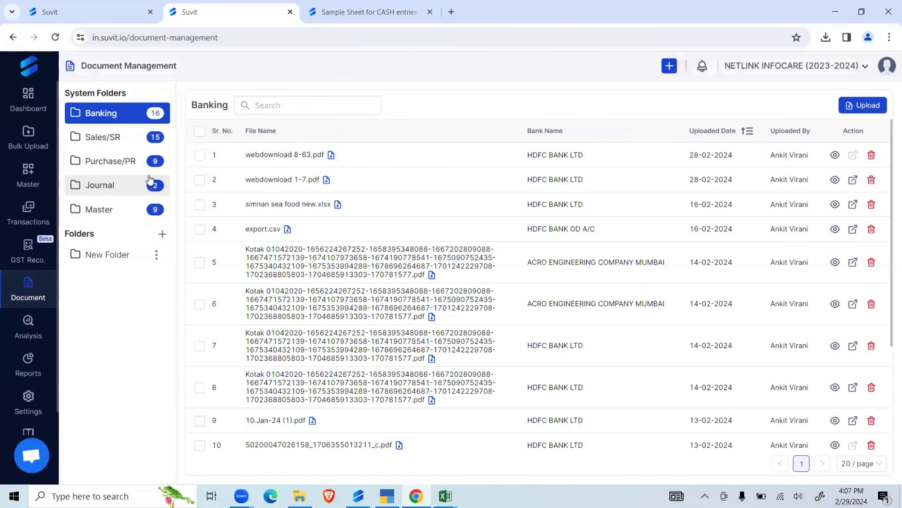
# - Examine the existing companies and the companies available to add in company management, and return to the dashboard
pyautogui.click(28, 102)
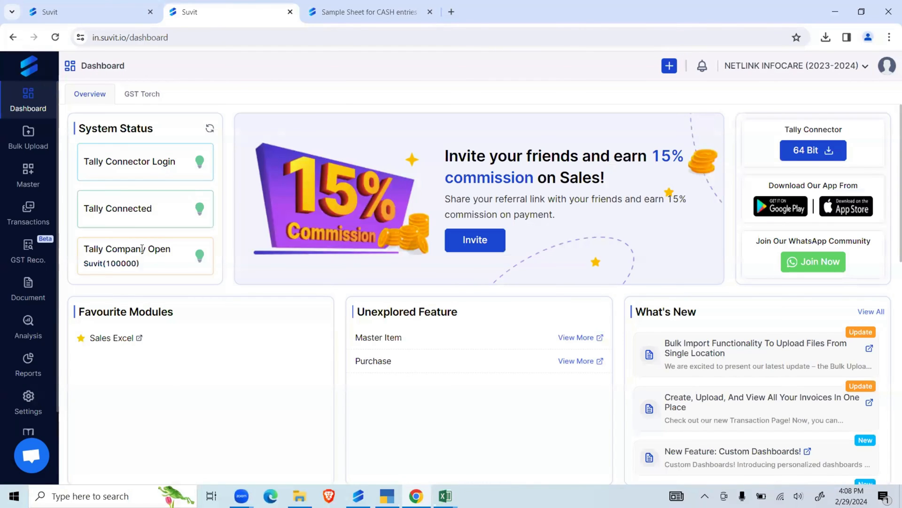
pyautogui.click(834, 68)
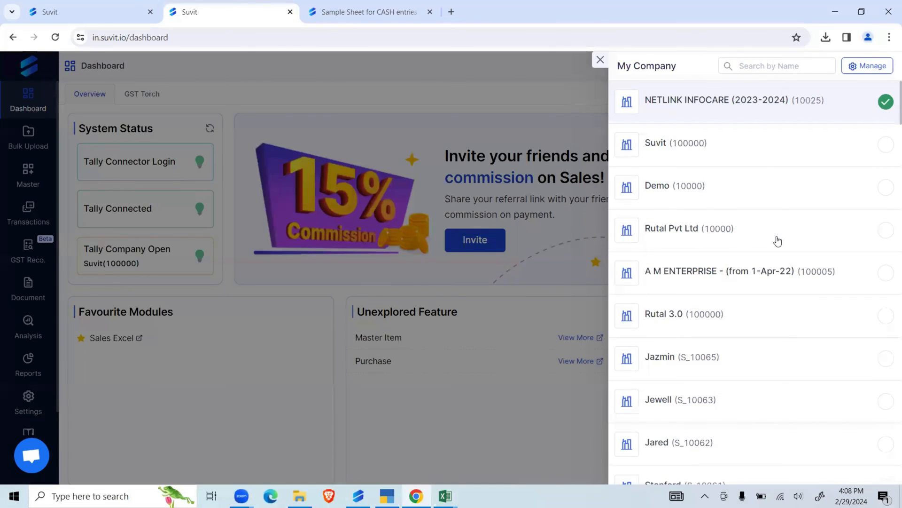
pyautogui.click(870, 69)
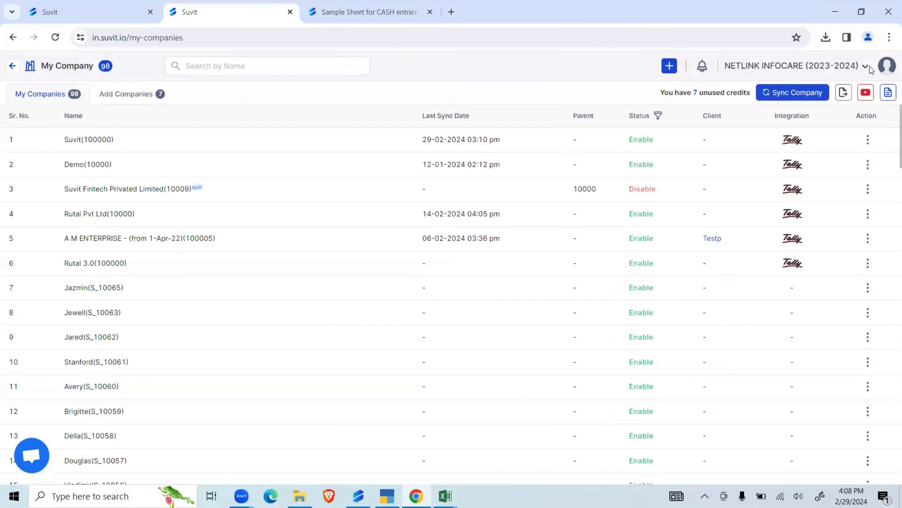
pyautogui.scroll(-5, 438, 268)
pyautogui.scroll(-20, 439, 268)
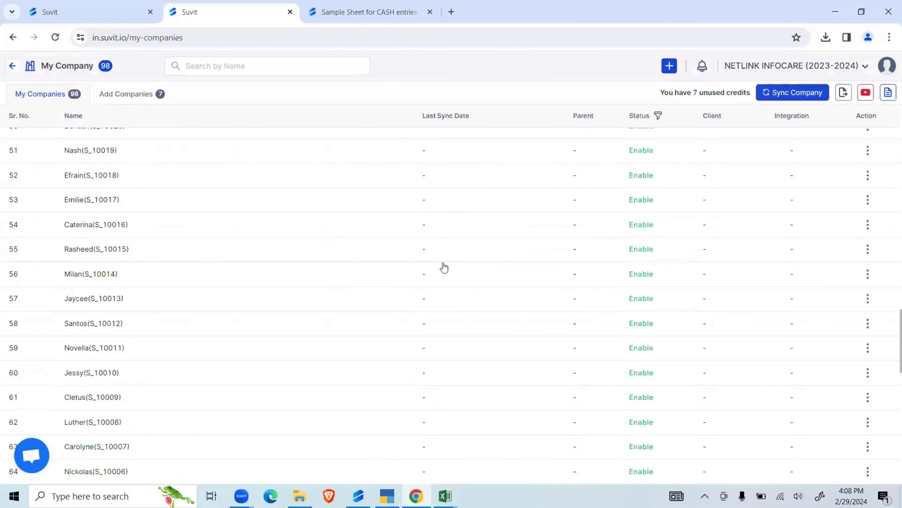
pyautogui.scroll(10, 451, 264)
pyautogui.scroll(15, 451, 264)
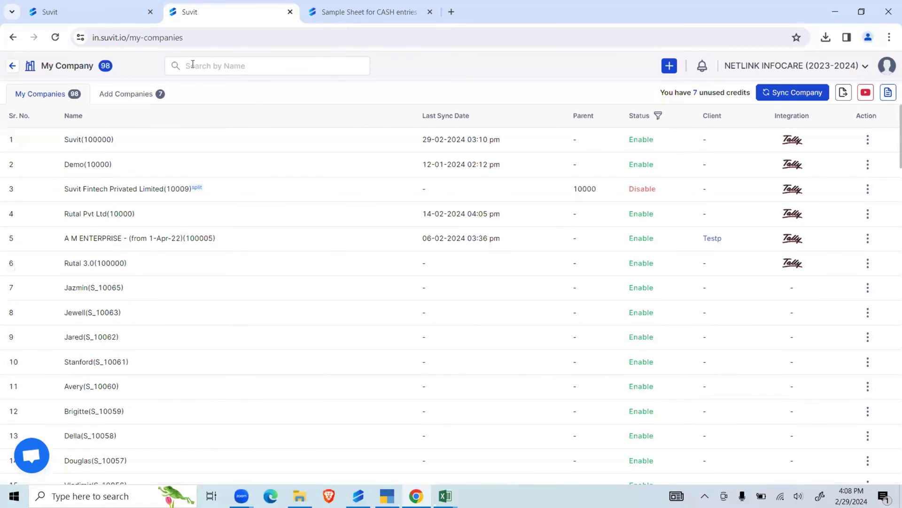
pyautogui.click(155, 94)
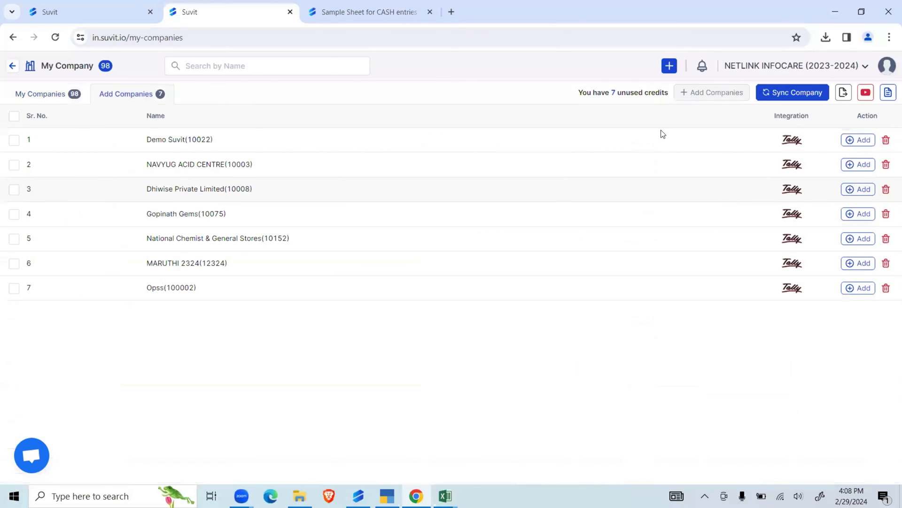
pyautogui.click(12, 66)
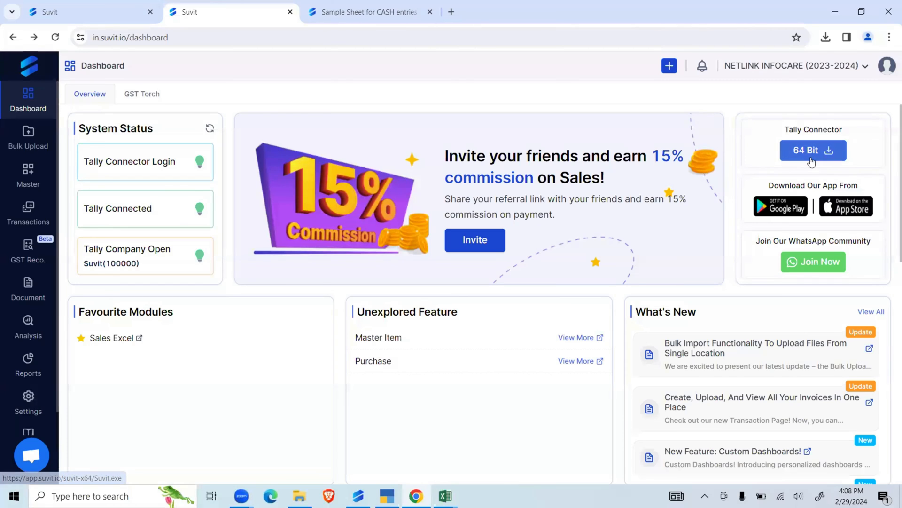
# - Examine the GST Torch dashboard's GSTIN score, status, state, business nature and filing sections
pyautogui.click(143, 94)
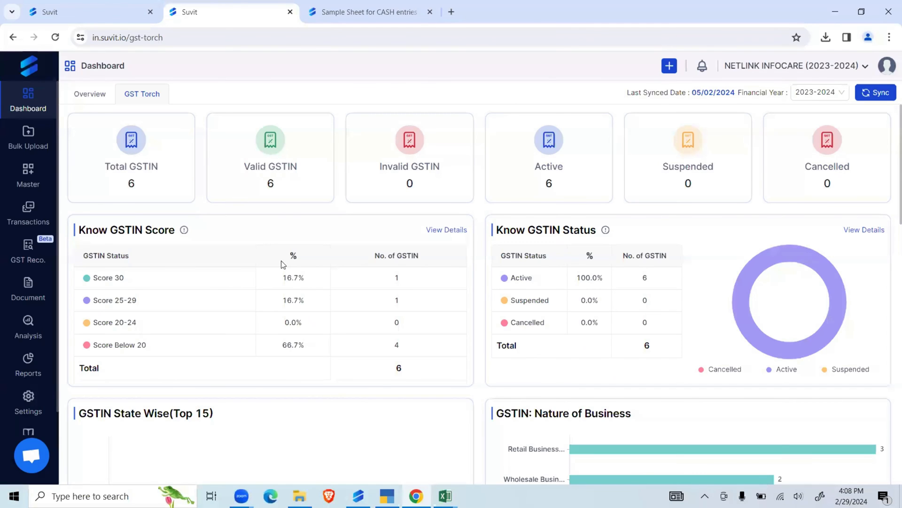
pyautogui.scroll(-5, 281, 260)
pyautogui.scroll(-1, 288, 264)
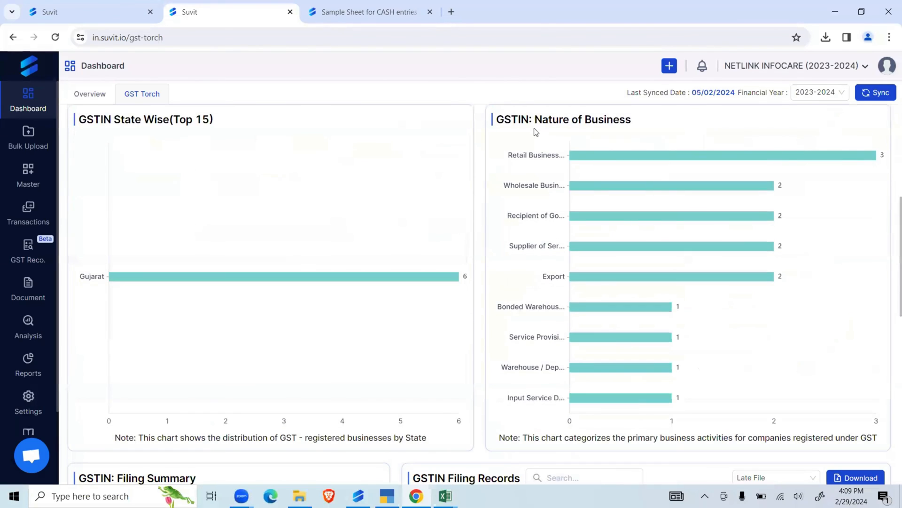
pyautogui.scroll(-5, 423, 188)
pyautogui.moveTo(202, 235)
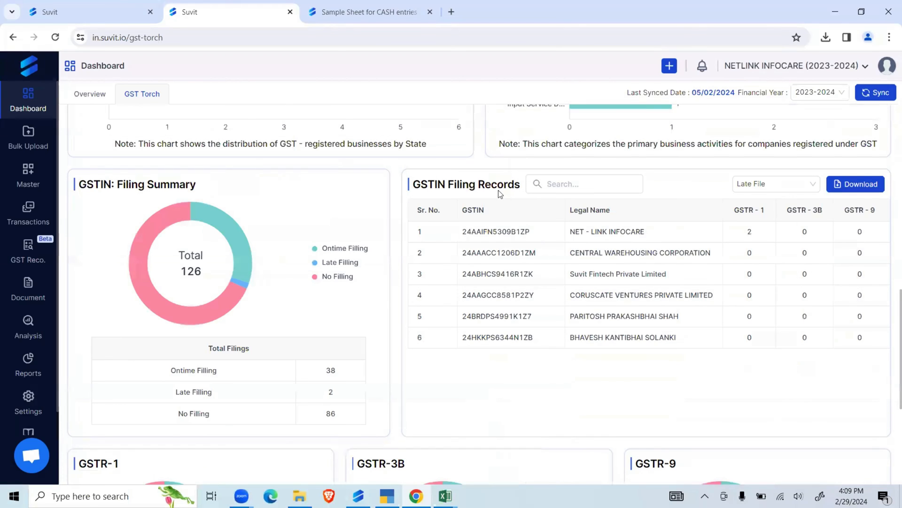
pyautogui.scroll(-4, 526, 373)
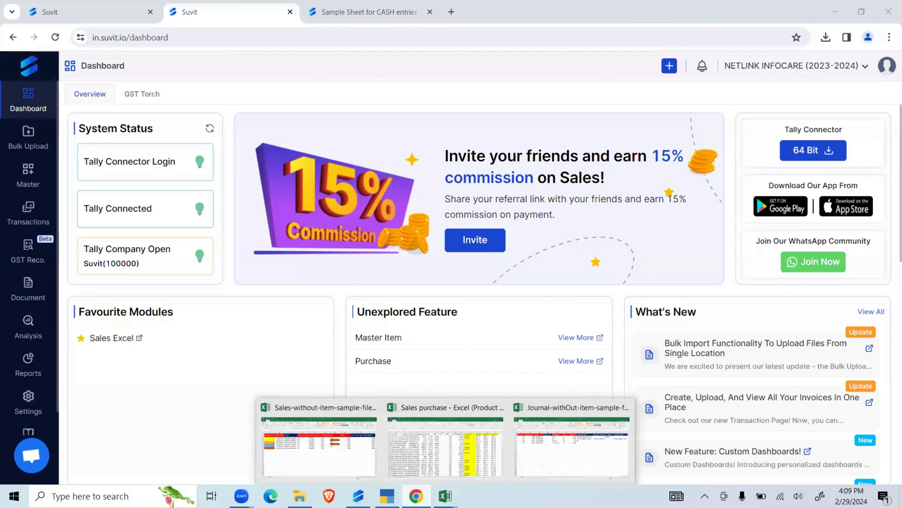
# - Switch to TallyPrime to look at the Gateway of Tally for the Suvit company, and return to Suvit
pyautogui.moveTo(387, 496)
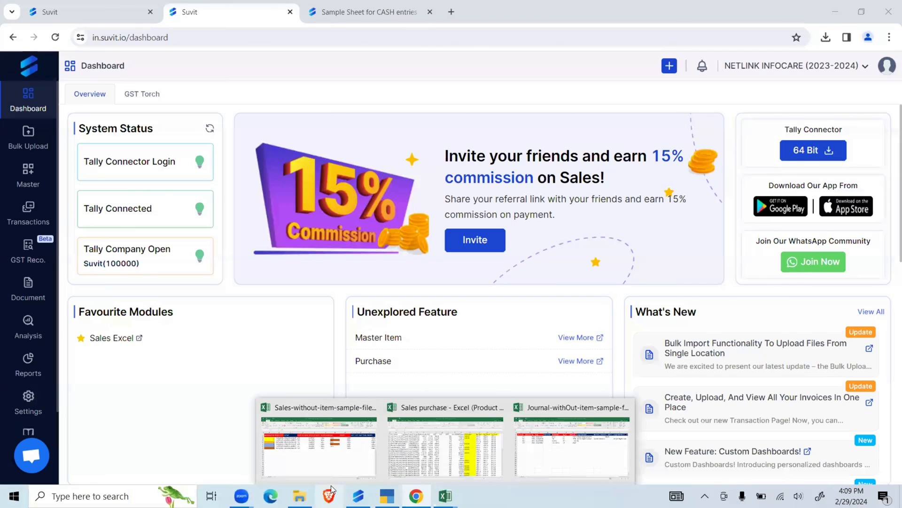
pyautogui.moveTo(358, 495)
pyautogui.click(387, 496)
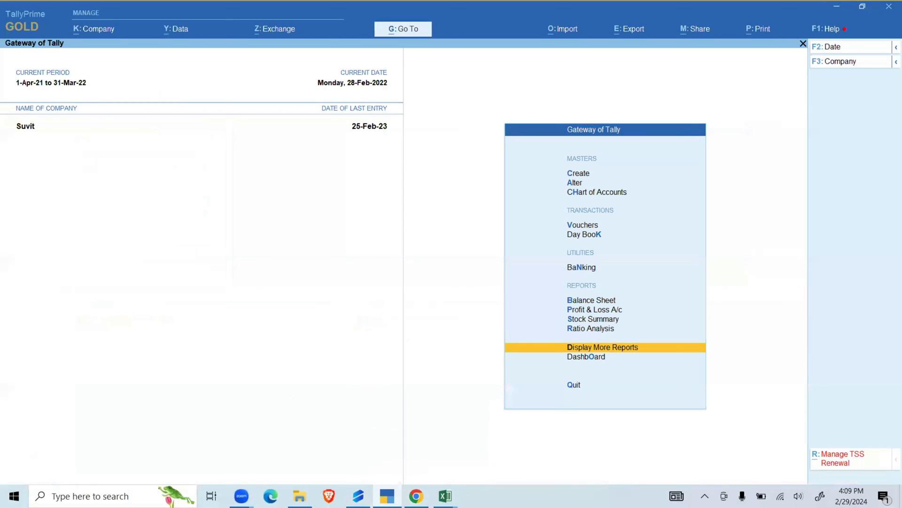
pyautogui.press('d')
pyautogui.hotkey('alt', 'Tab')
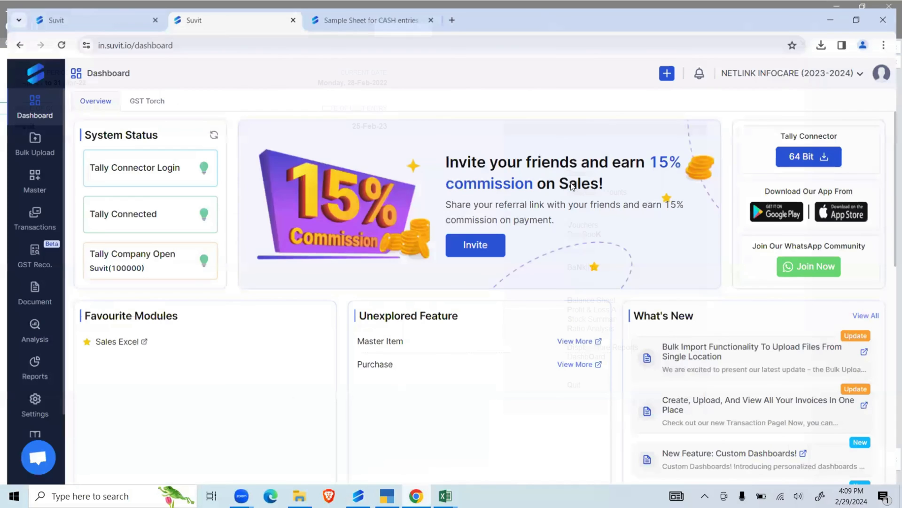
# - Download the sales sample file without items from the bulk upload Sales section and view its columns in Excel
pyautogui.click(33, 157)
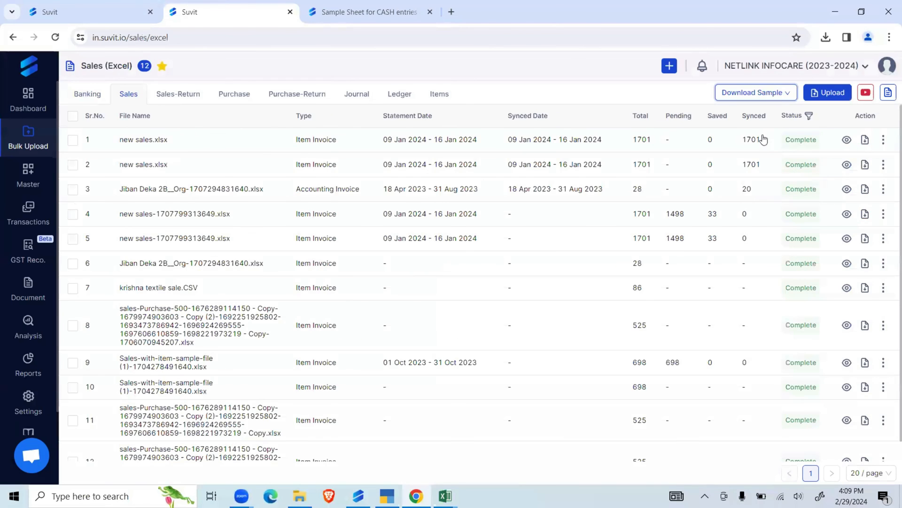
pyautogui.moveTo(766, 94)
pyautogui.click(757, 134)
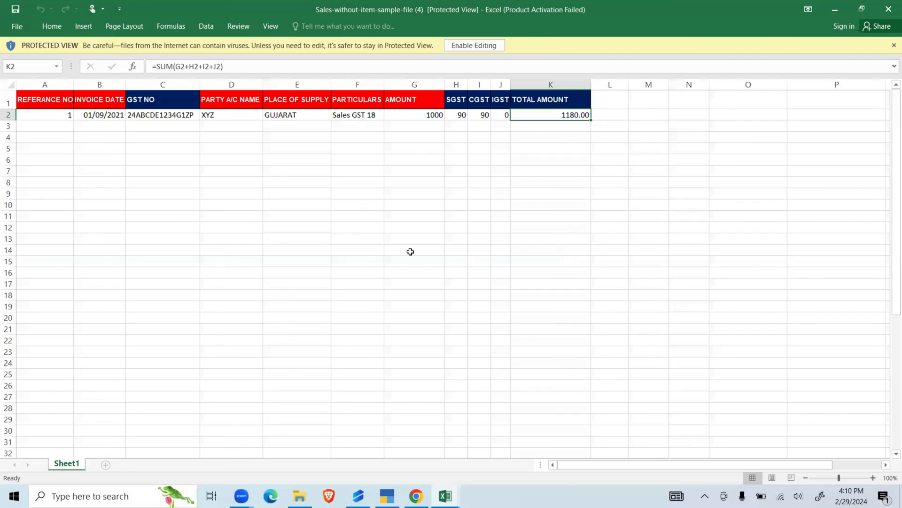
pyautogui.click(411, 252)
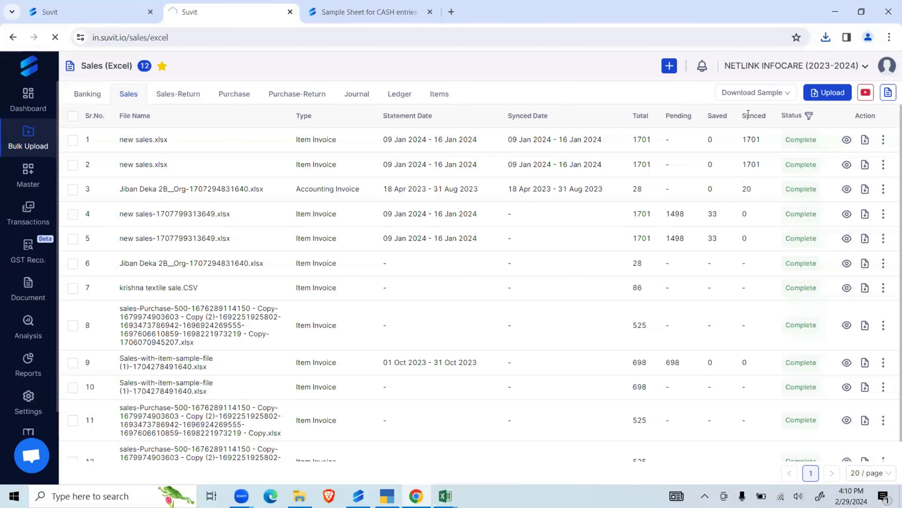
# - Download the sales sample file with items, open it in Excel and enable editing
pyautogui.click(772, 93)
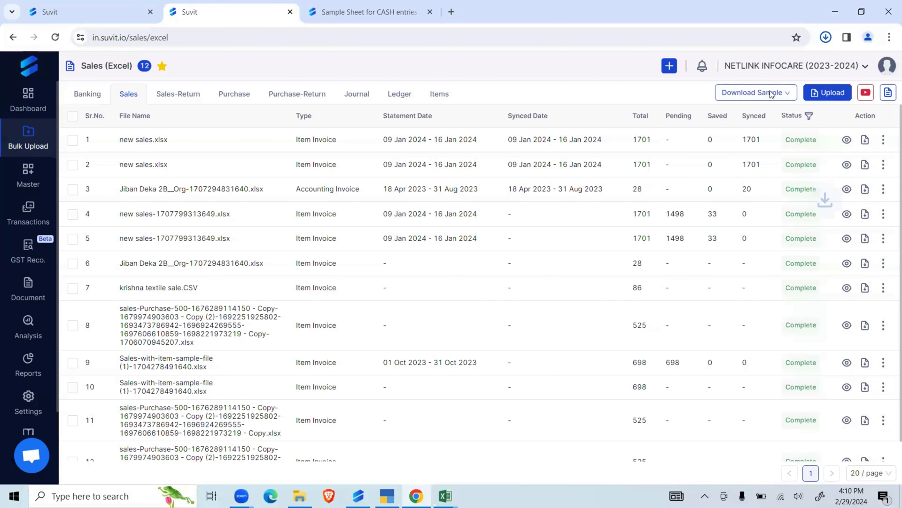
pyautogui.click(720, 75)
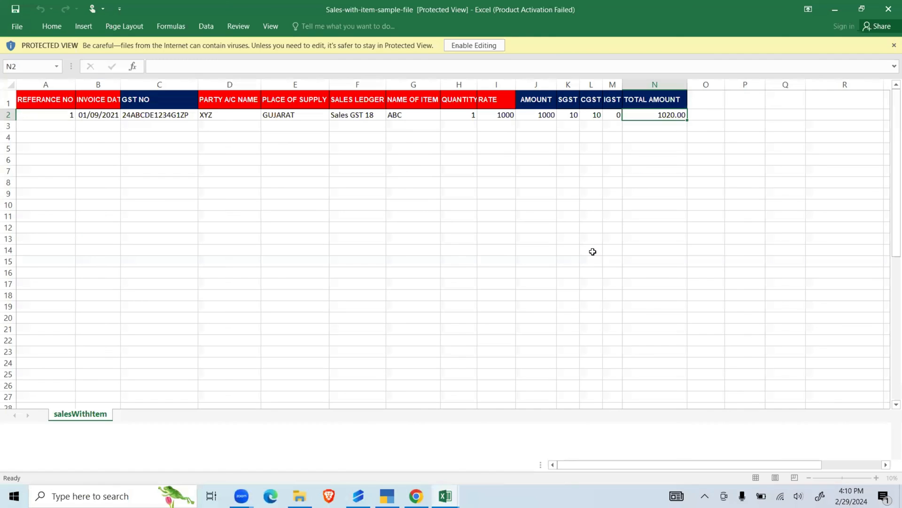
pyautogui.click(466, 49)
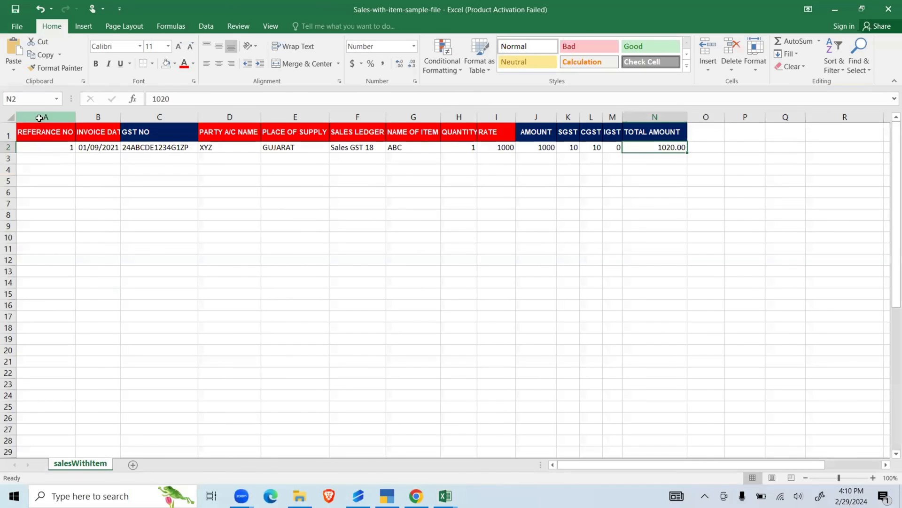
# - Review the sample sales sheet's columns from reference number, invoice date and party name through place of supply, sales ledger, item, quantity and rate
pyautogui.click(40, 116)
pyautogui.moveTo(75, 119); pyautogui.dragTo(98, 118)
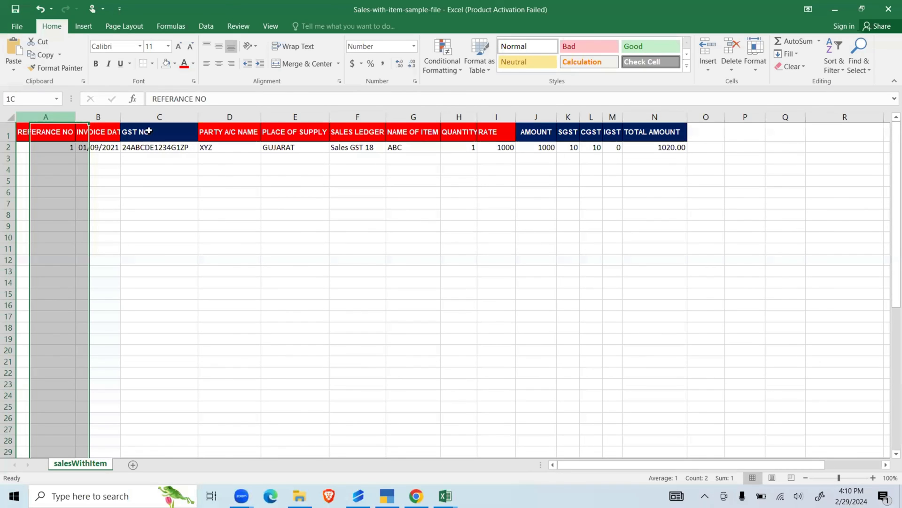
pyautogui.click(235, 117)
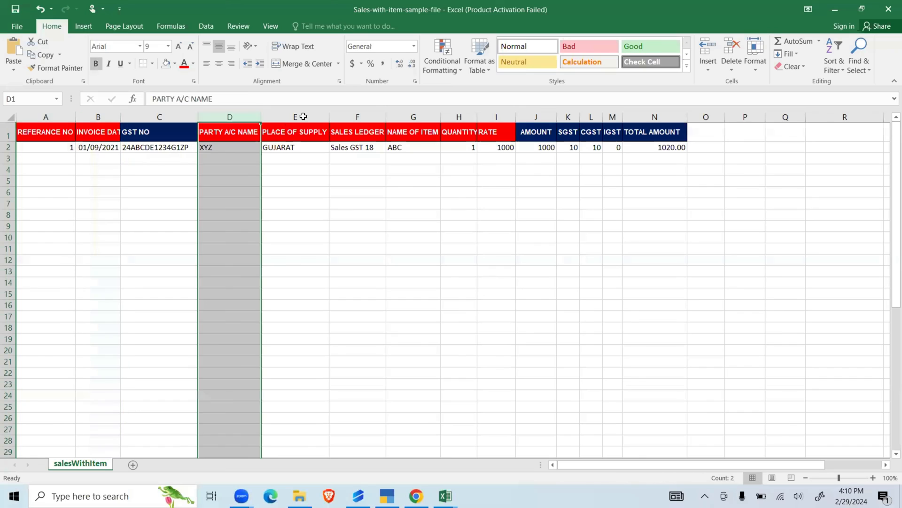
pyautogui.click(303, 115)
pyautogui.click(364, 117)
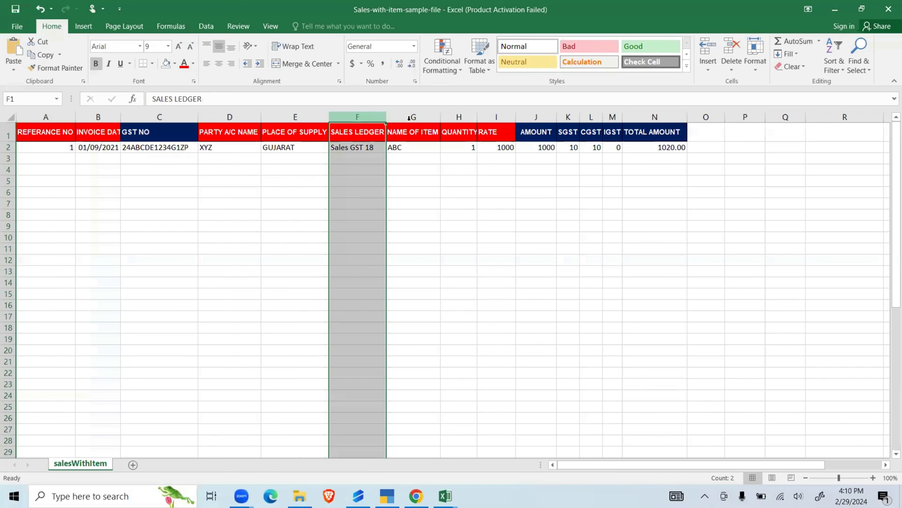
pyautogui.click(414, 117)
pyautogui.click(453, 117)
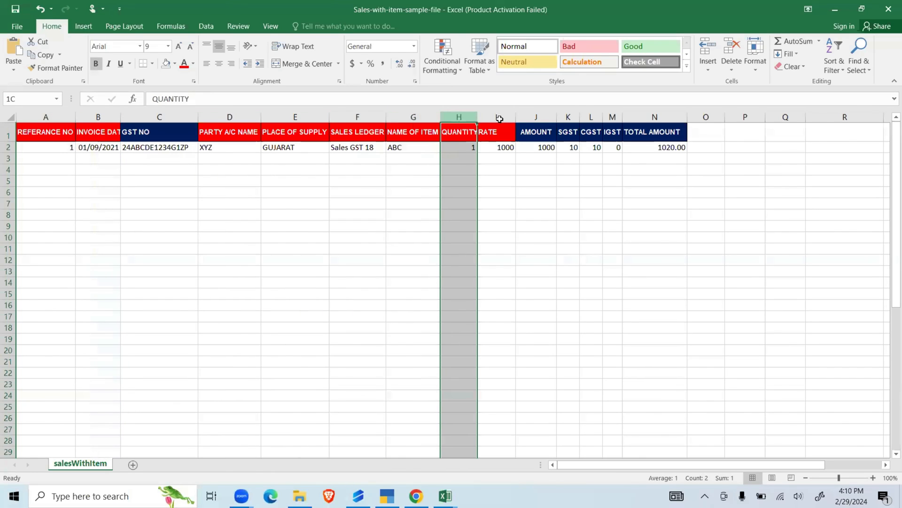
pyautogui.click(497, 117)
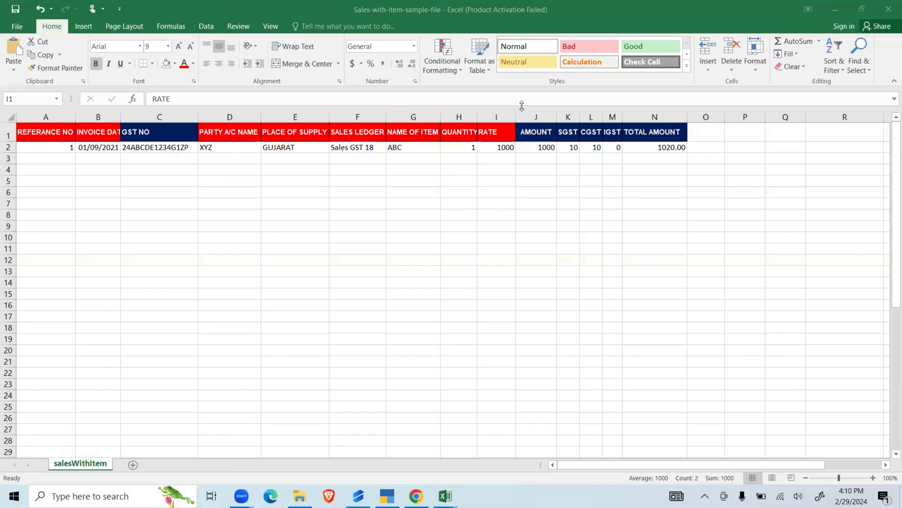
pyautogui.click(558, 366)
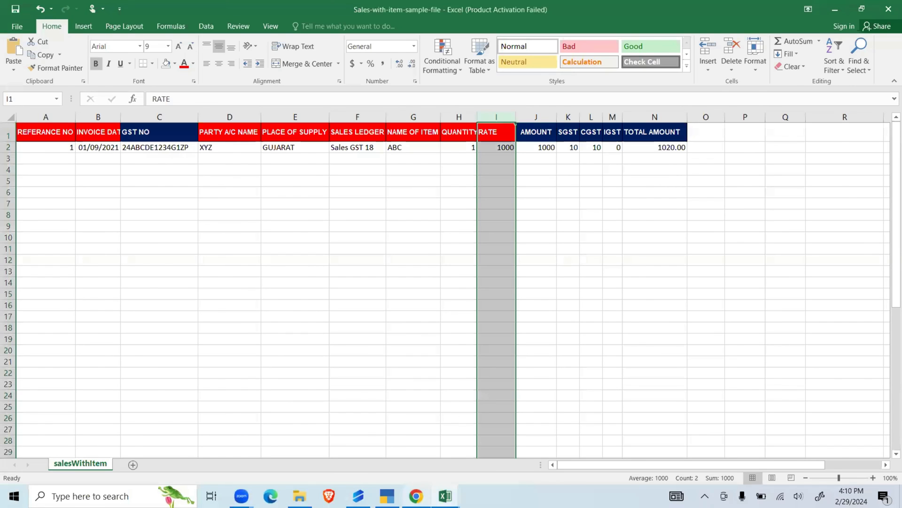
# - Switch to Suvit in the browser and download the Purchase-Return sample file for Accounting Invoice (Without Item)
pyautogui.click(416, 496)
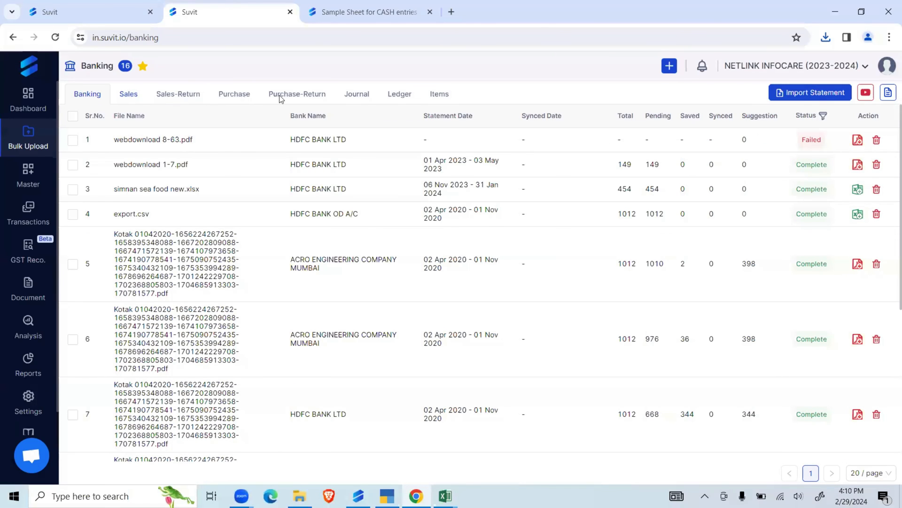
pyautogui.click(300, 96)
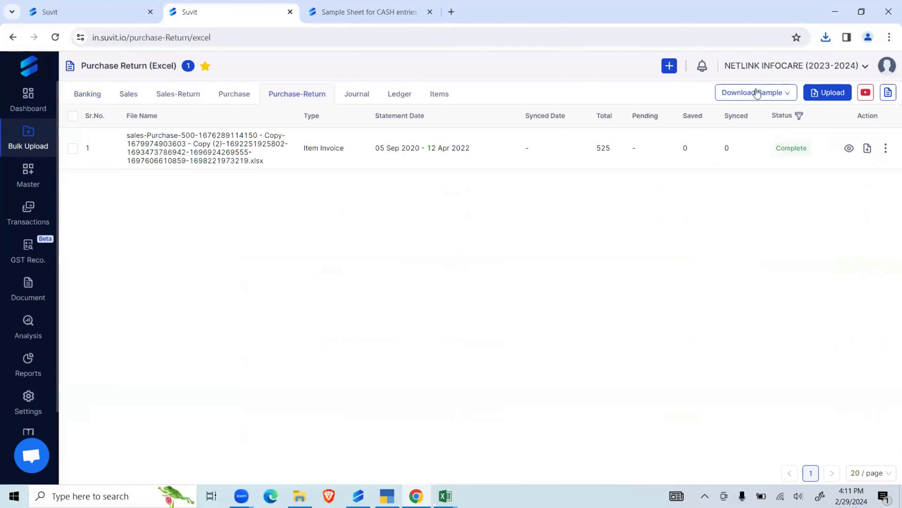
pyautogui.click(764, 95)
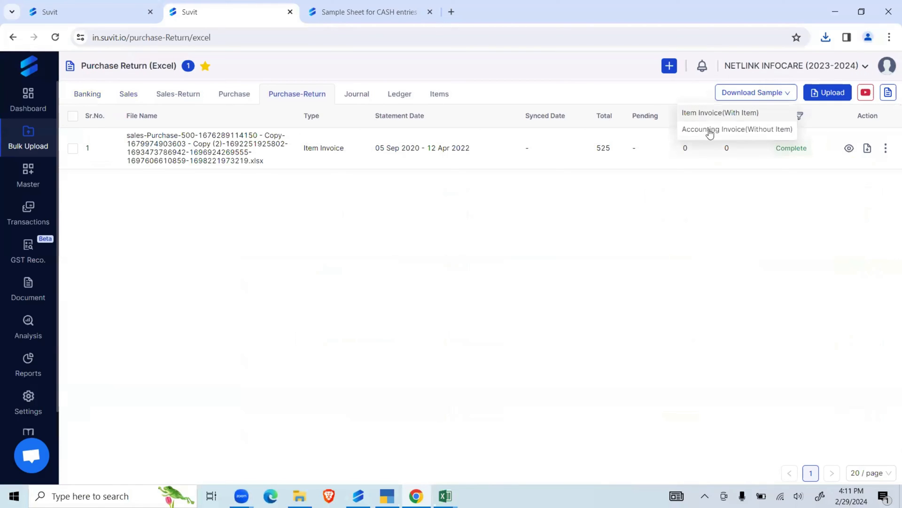
pyautogui.click(711, 131)
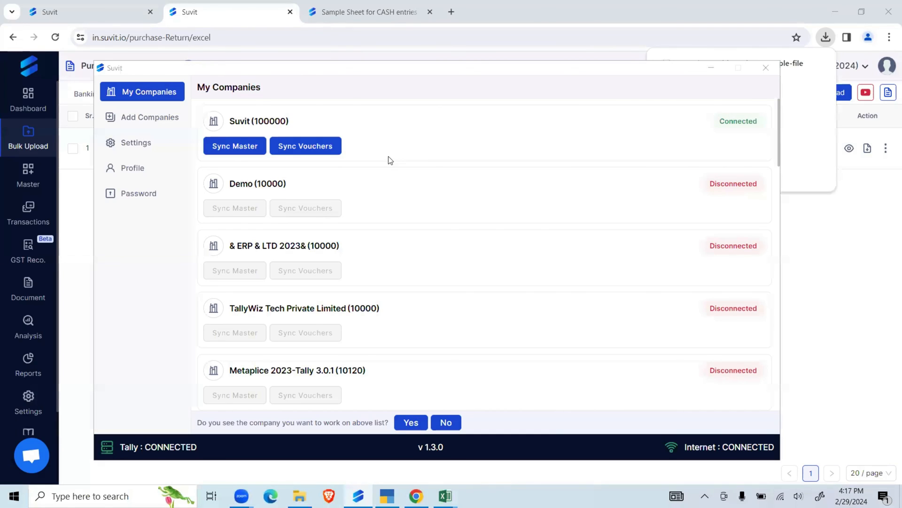
# - Look through the Suvit profile's help options, try the Request Feature page, and return to the Dashboard
pyautogui.click(417, 496)
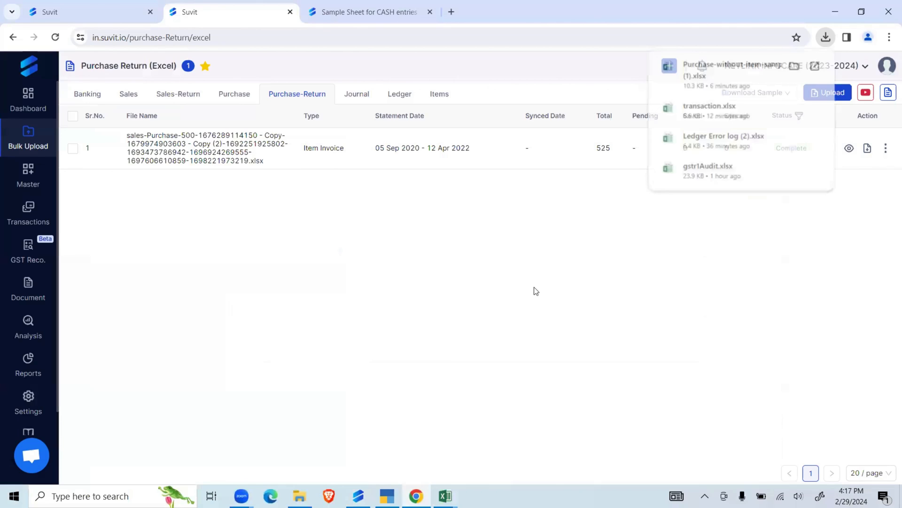
pyautogui.click(887, 66)
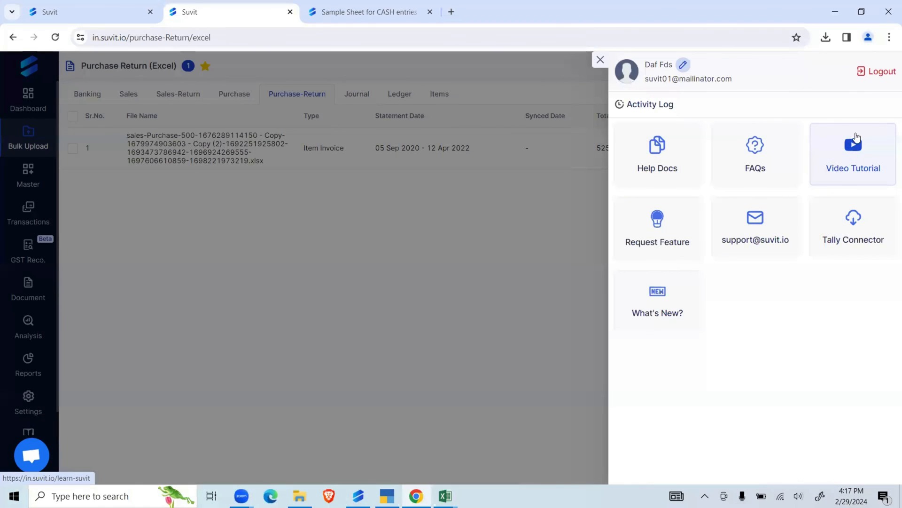
pyautogui.click(671, 225)
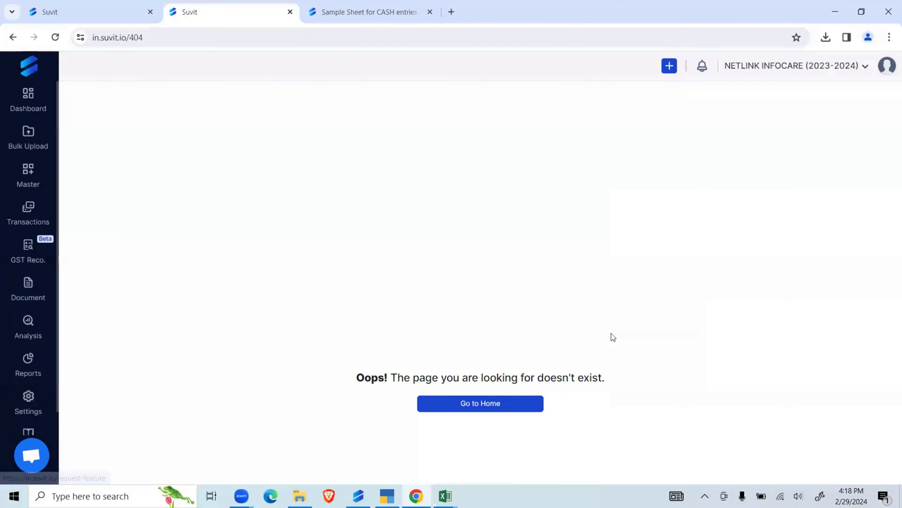
pyautogui.click(888, 71)
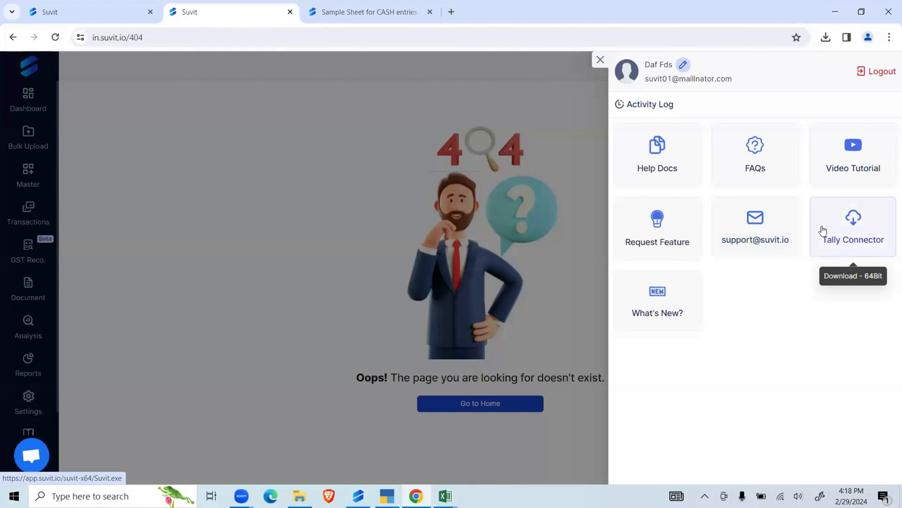
pyautogui.click(26, 108)
pyautogui.click(26, 109)
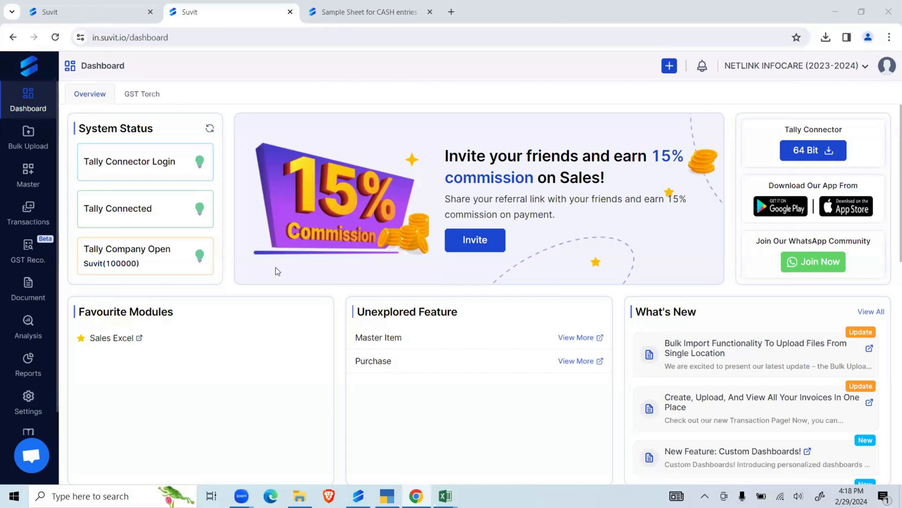
# - Open the Suvit Help Center at help.suvit.io and look through its article collections
pyautogui.click(155, 42)
pyautogui.write('h')
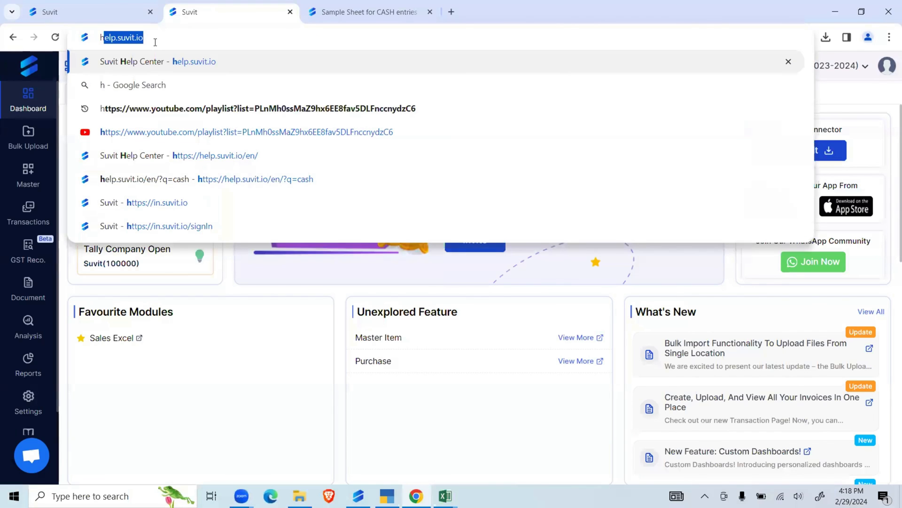
pyautogui.write('elp')
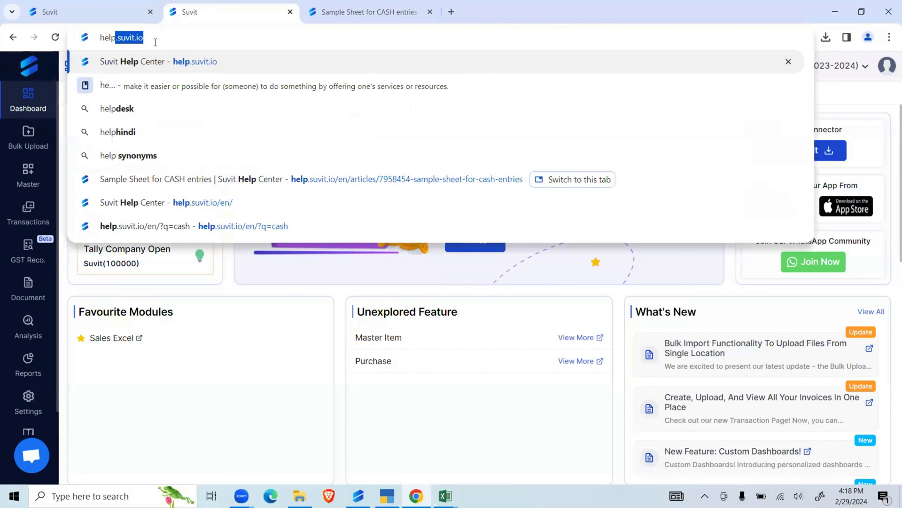
pyautogui.press('Return')
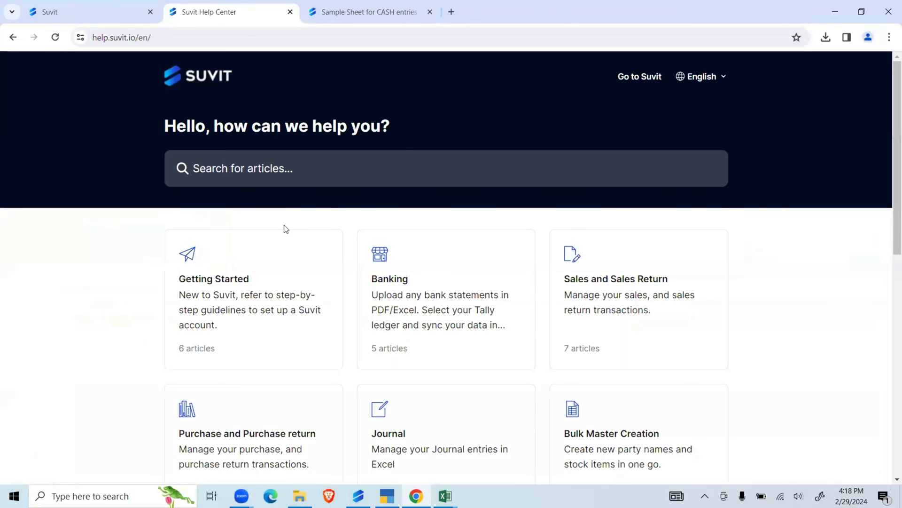
pyautogui.scroll(-5, 286, 282)
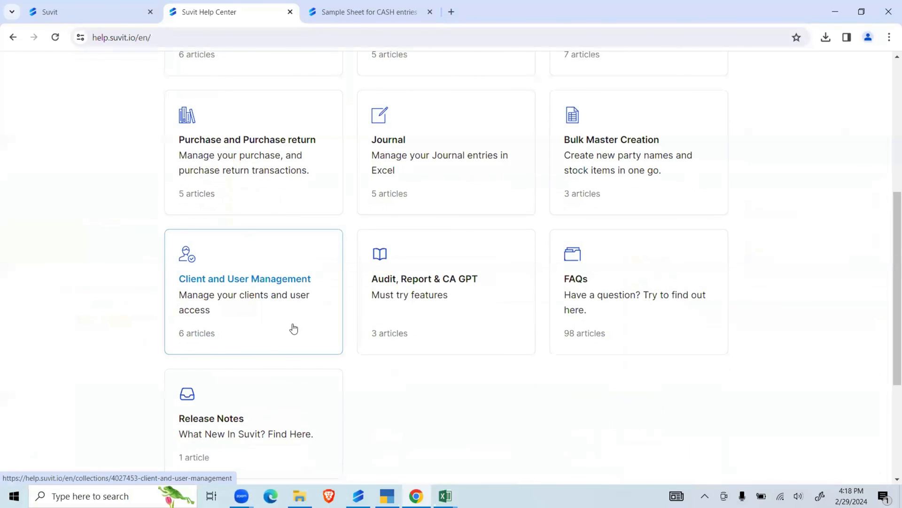
pyautogui.scroll(2, 292, 327)
pyautogui.scroll(-3, 292, 326)
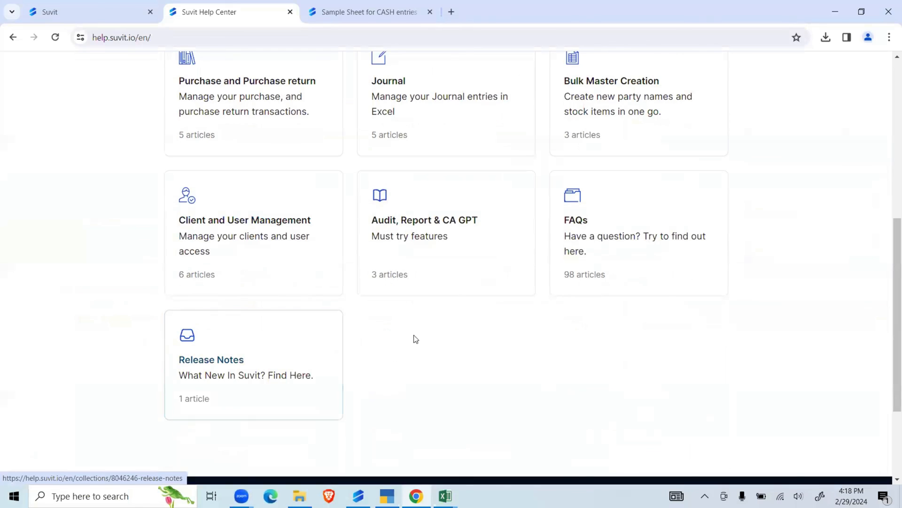
# - View the articles in the Audit, Report & CA GPT help collection, and return to the Suvit dashboard
pyautogui.click(418, 222)
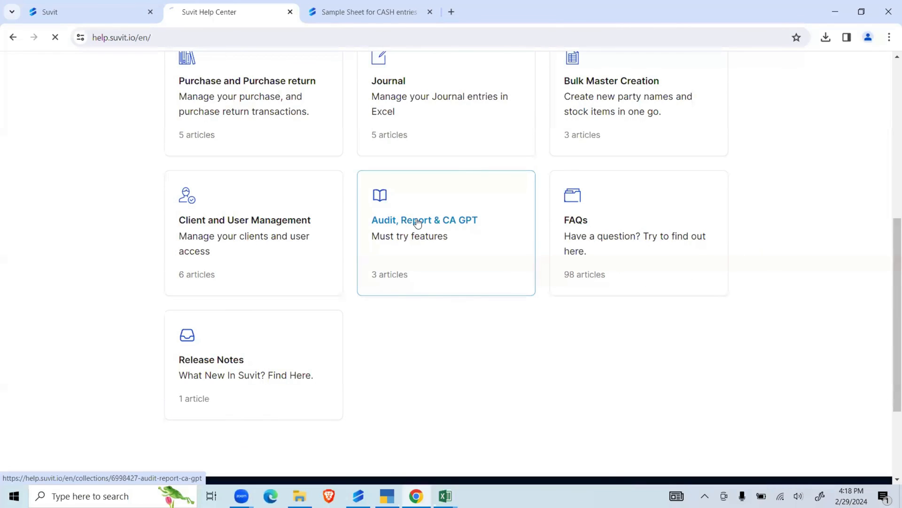
pyautogui.scroll(-3, 427, 293)
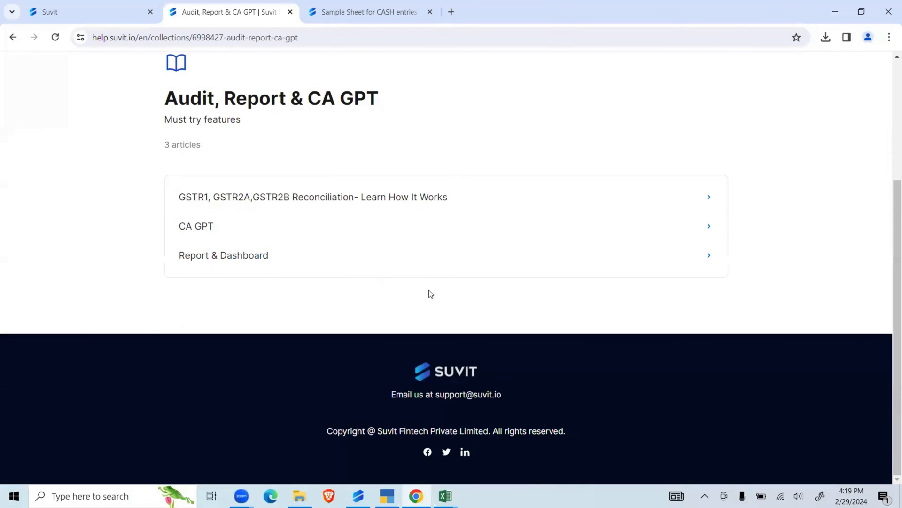
pyautogui.scroll(3, 429, 293)
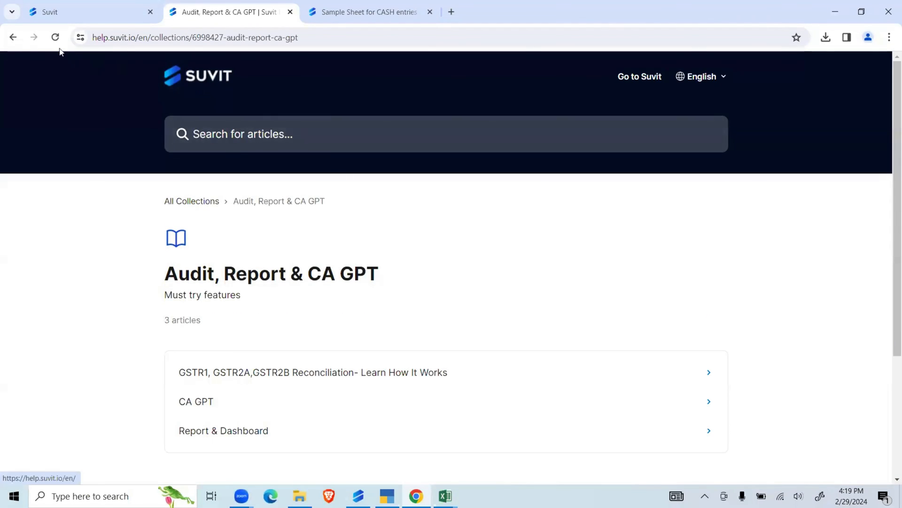
pyautogui.click(13, 37)
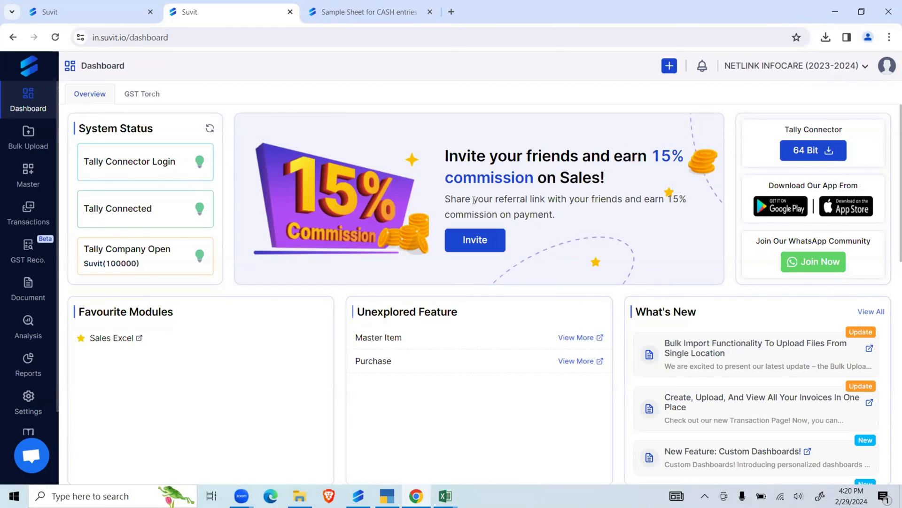
pyautogui.click(499, 251)
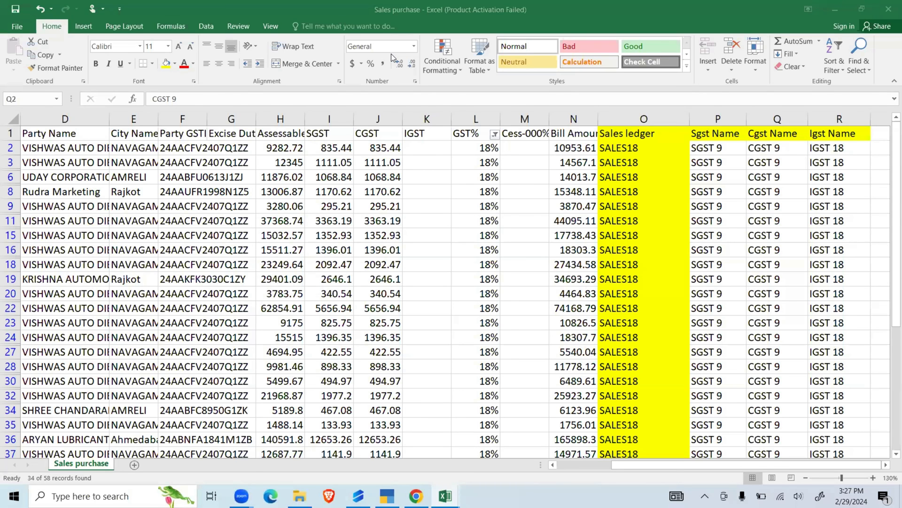
# - Switch to the Sales-without-item sample workbook in Excel and insert a column headed "Item" before the AMOUNT column
pyautogui.moveTo(444, 496)
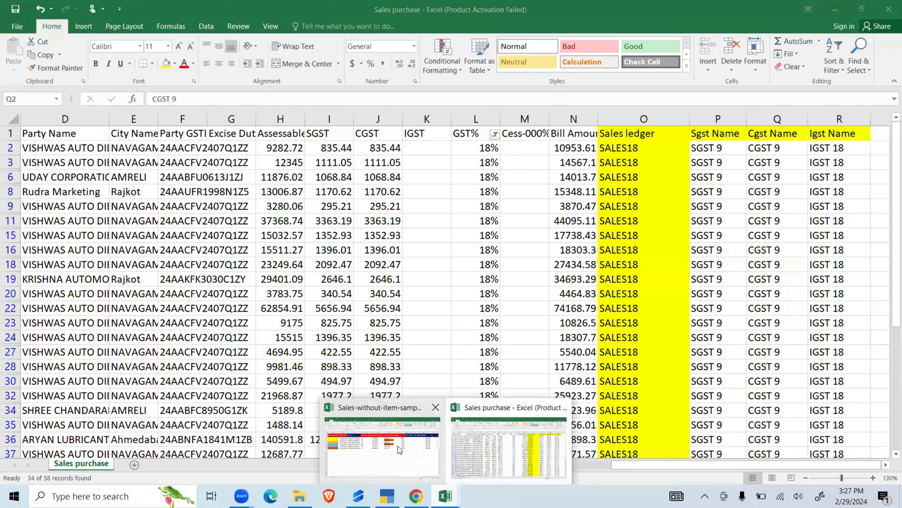
pyautogui.click(399, 445)
pyautogui.click(445, 496)
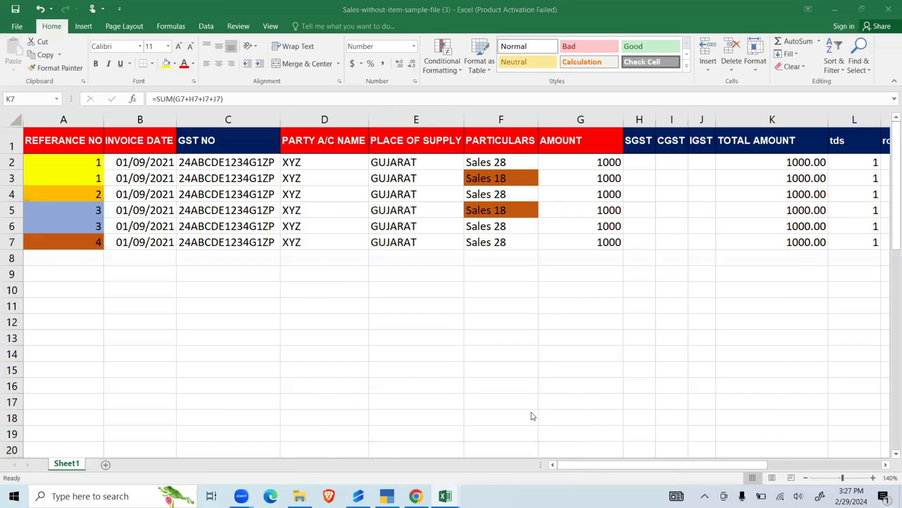
pyautogui.click(500, 327)
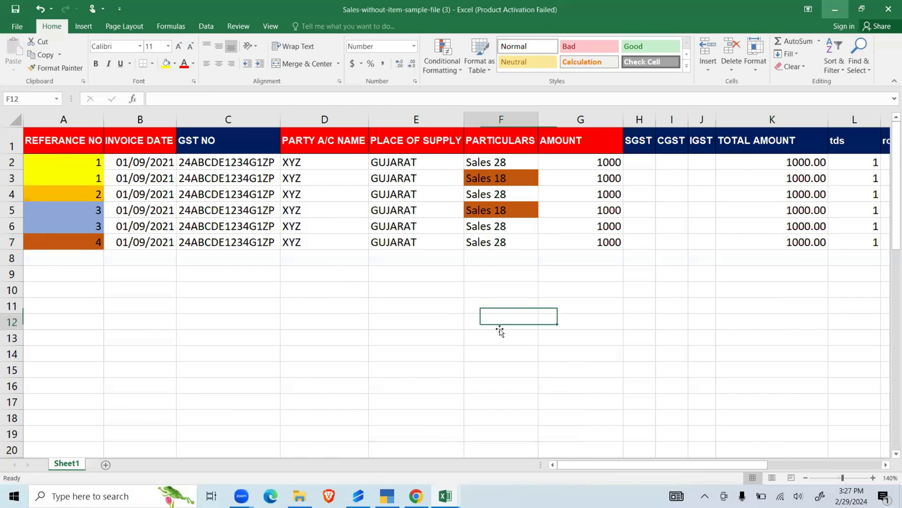
pyautogui.rightClick(578, 115)
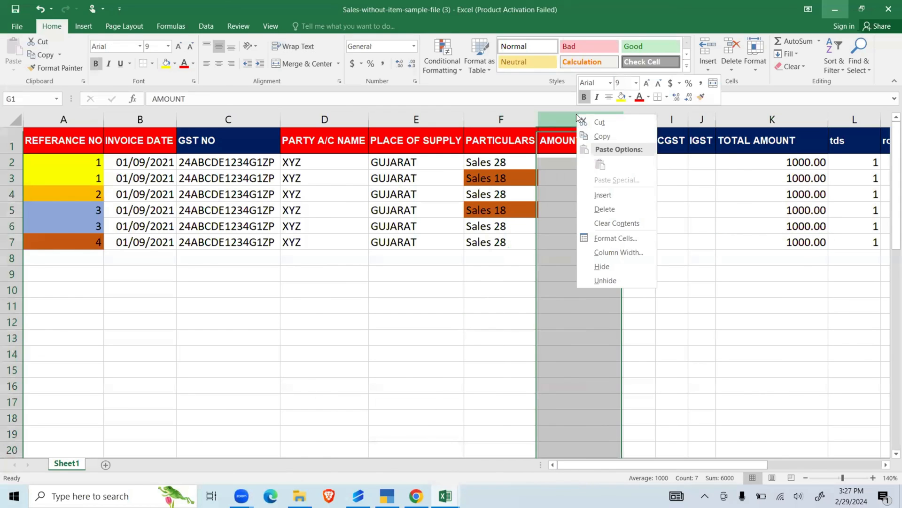
pyautogui.click(624, 198)
pyautogui.click(568, 142)
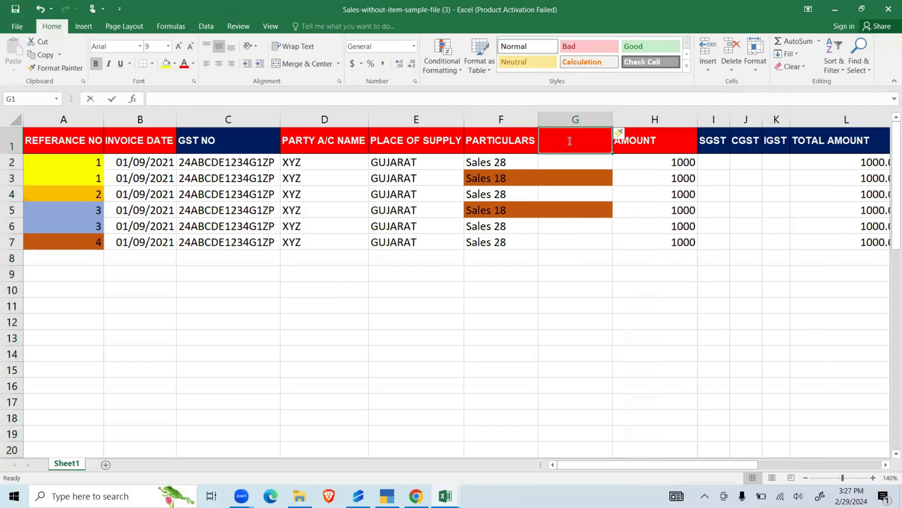
pyautogui.write('Item')
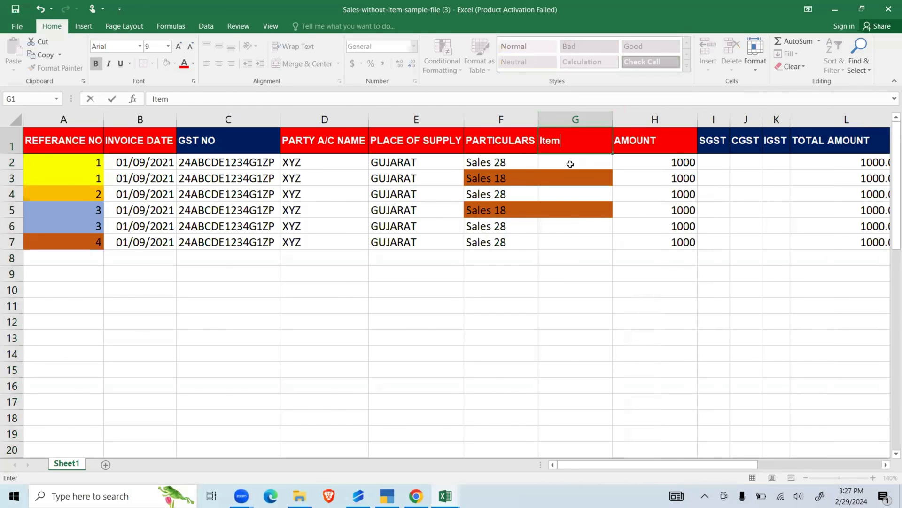
# - Enter "Gold" in G2 and "silver" in G3 as the items for the two lines of reference number 1
pyautogui.click(571, 163)
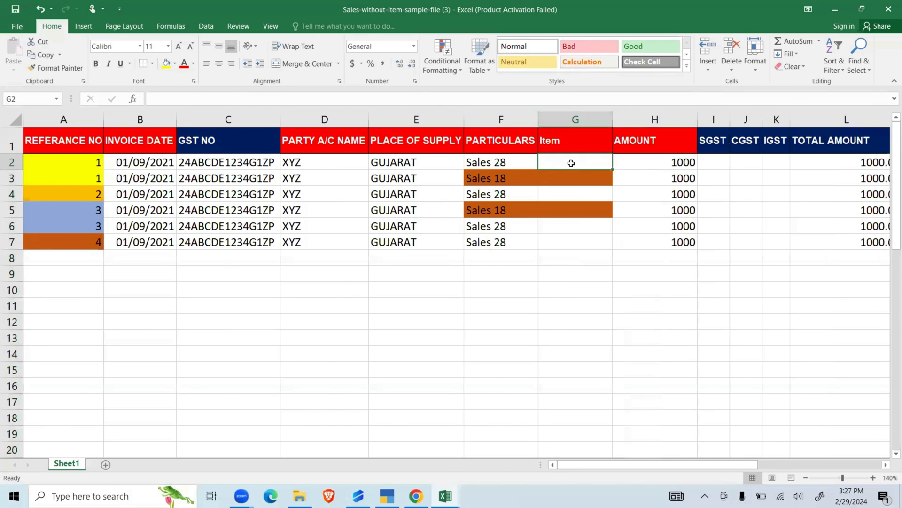
pyautogui.write('Gold')
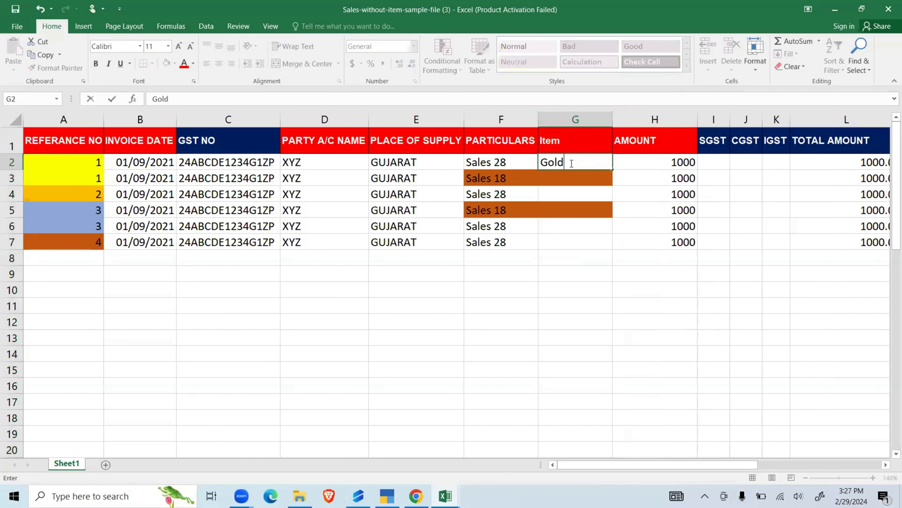
pyautogui.press('Return')
pyautogui.write('si')
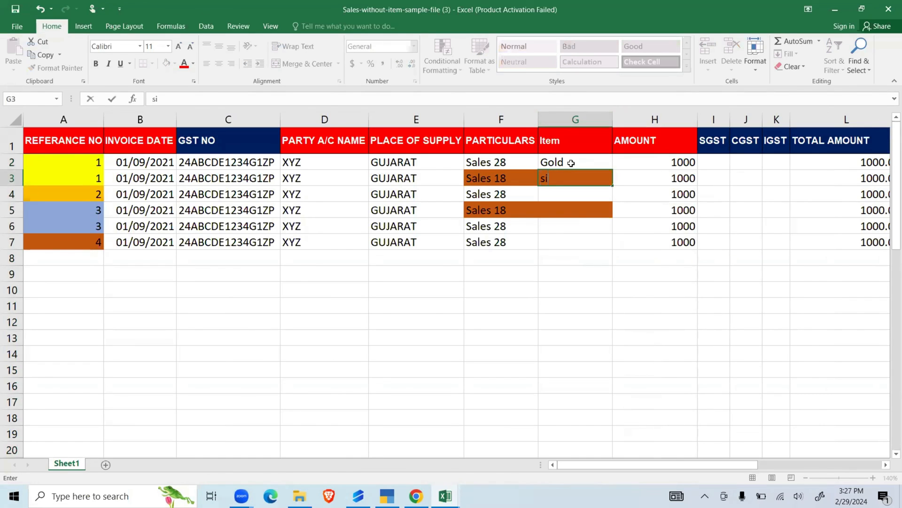
pyautogui.write('lver')
pyautogui.press('Left')
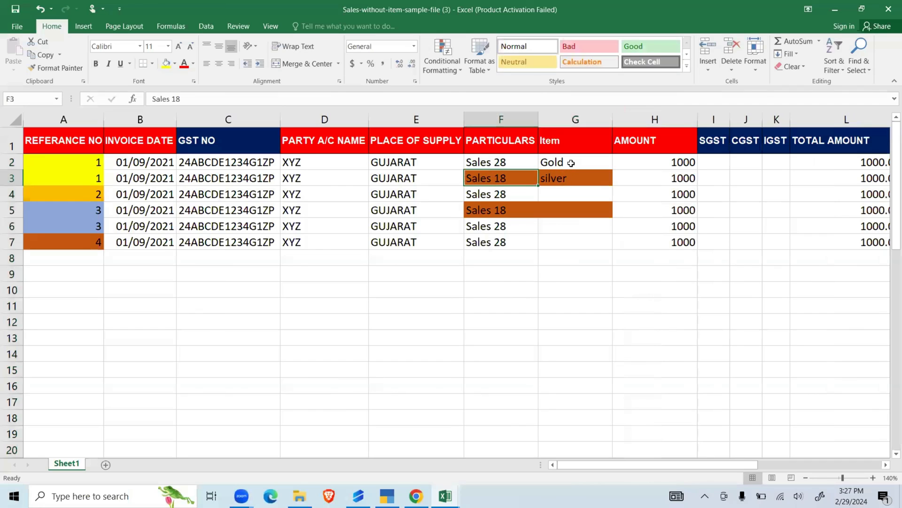
pyautogui.press('Down')
pyautogui.press('Up')
pyautogui.click(575, 118)
pyautogui.click(545, 221)
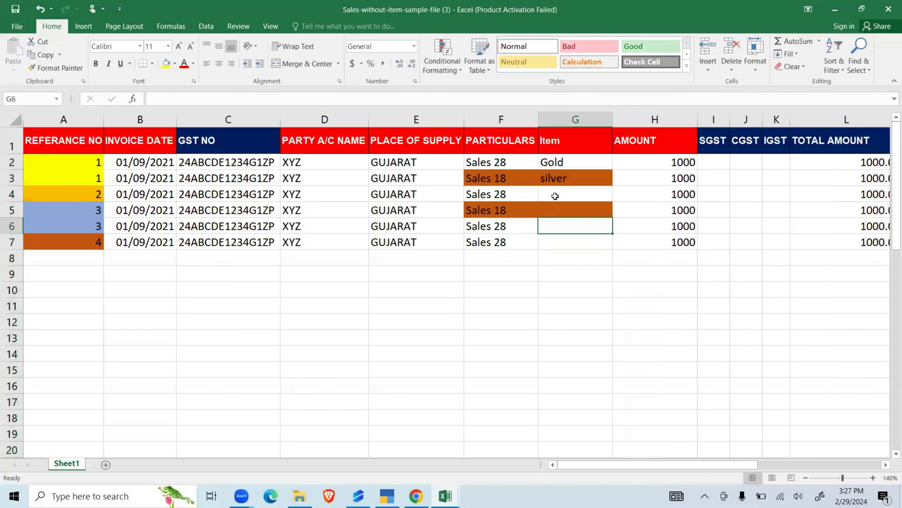
# - Enter "Gold" in G4, "Plat" in G5 and "Gold" in G6 as the items for reference numbers 2 and 3
pyautogui.click(561, 196)
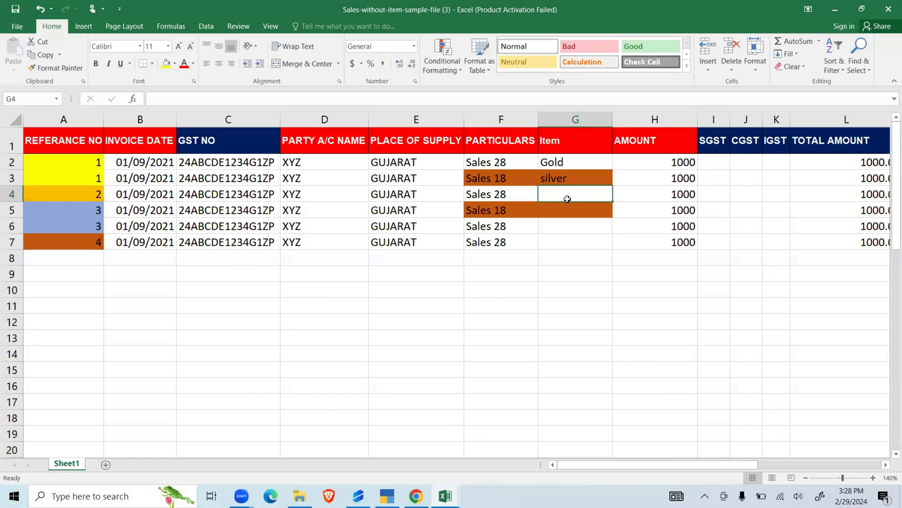
pyautogui.write('Gold')
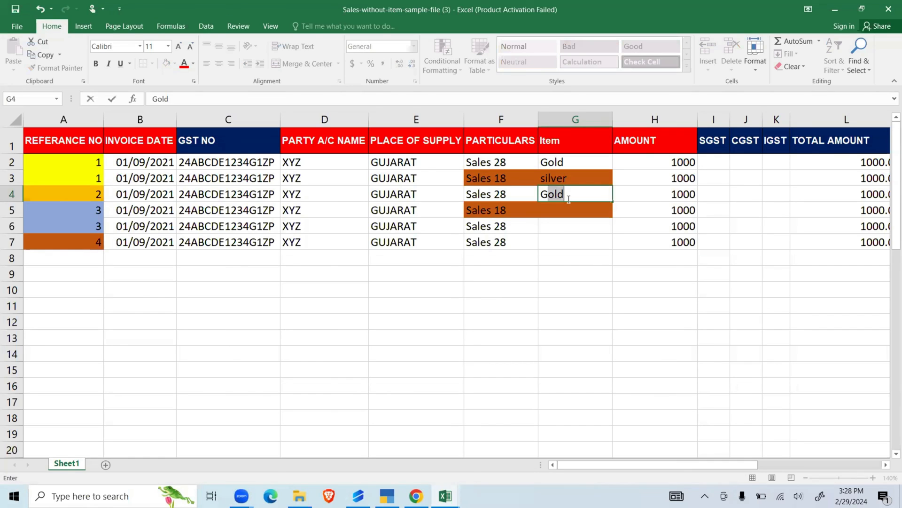
pyautogui.press('Return')
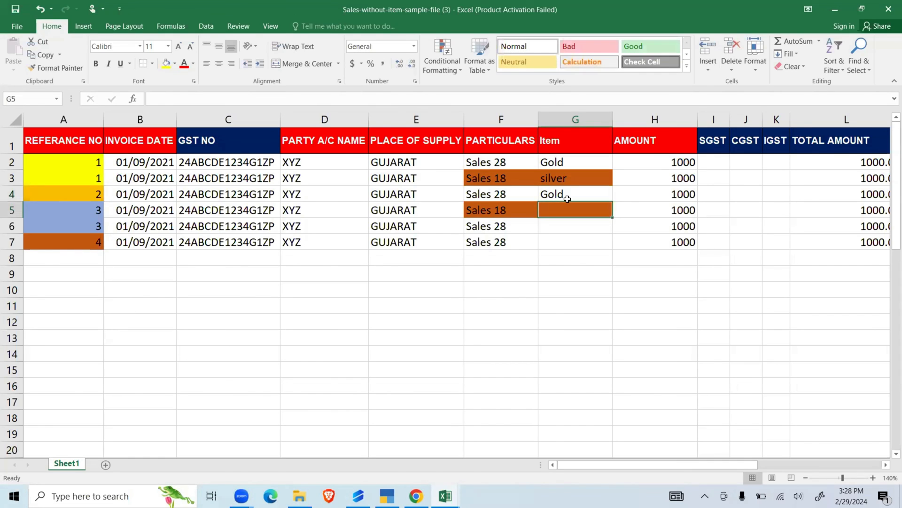
pyautogui.write('Plat')
pyautogui.press('Return')
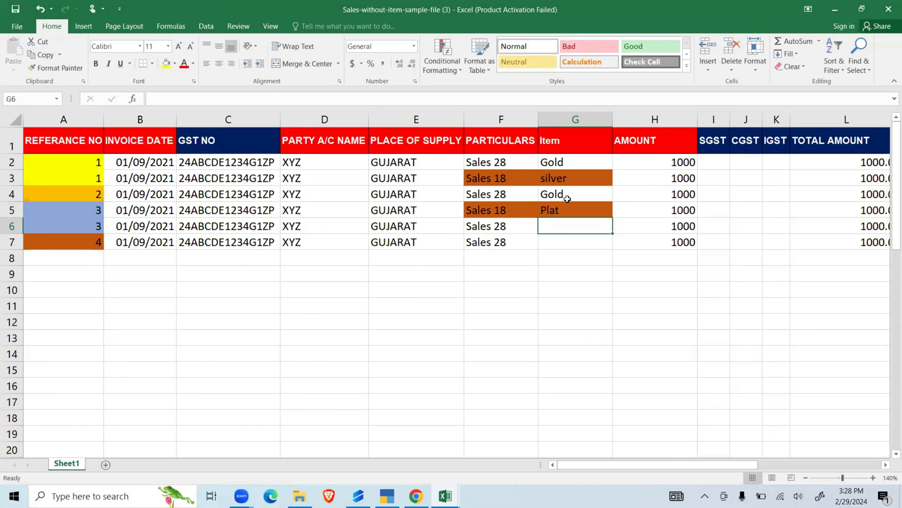
pyautogui.write('Gold')
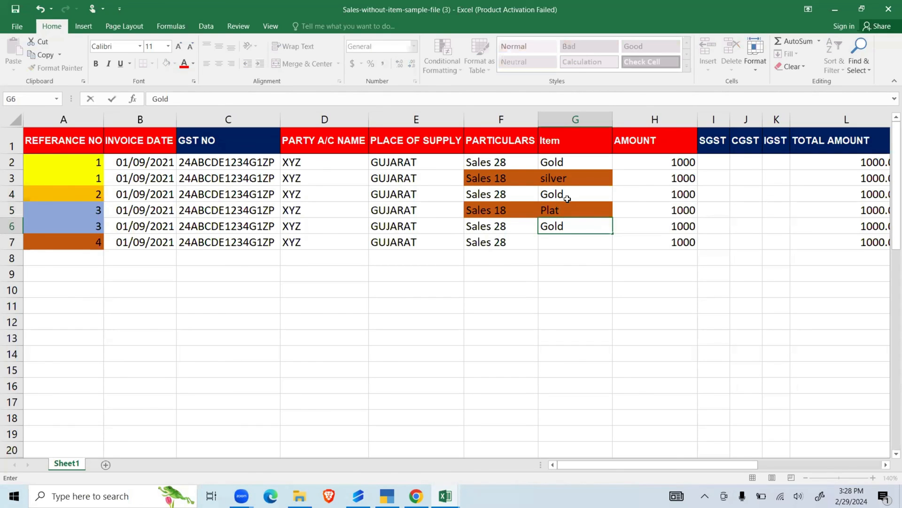
pyautogui.press('Return')
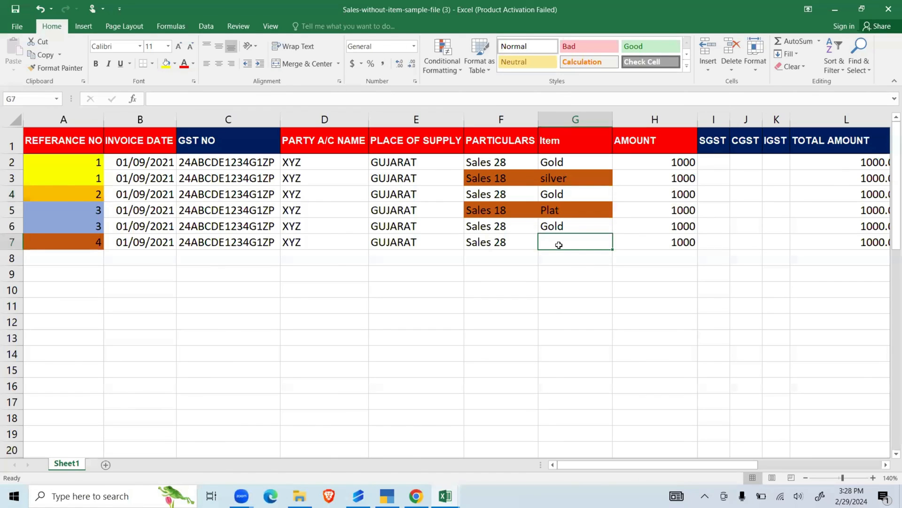
pyautogui.click(501, 119)
pyautogui.click(555, 119)
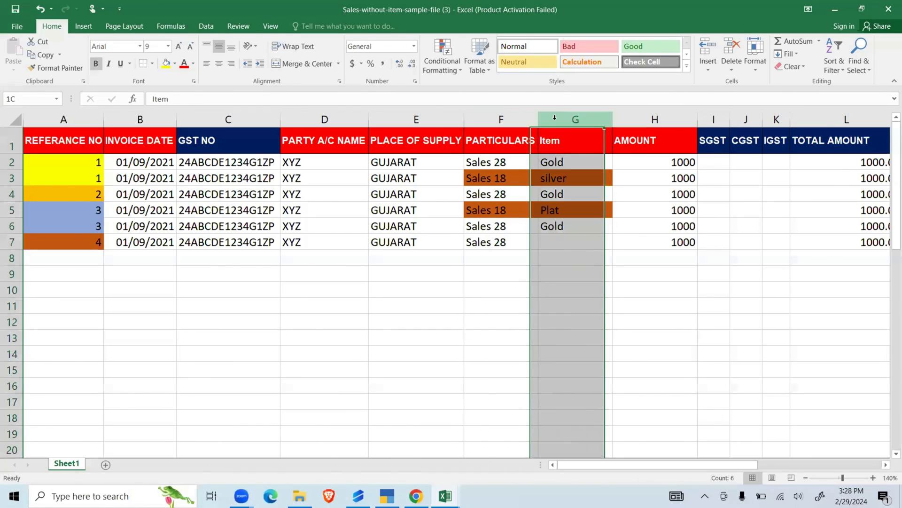
pyautogui.click(552, 256)
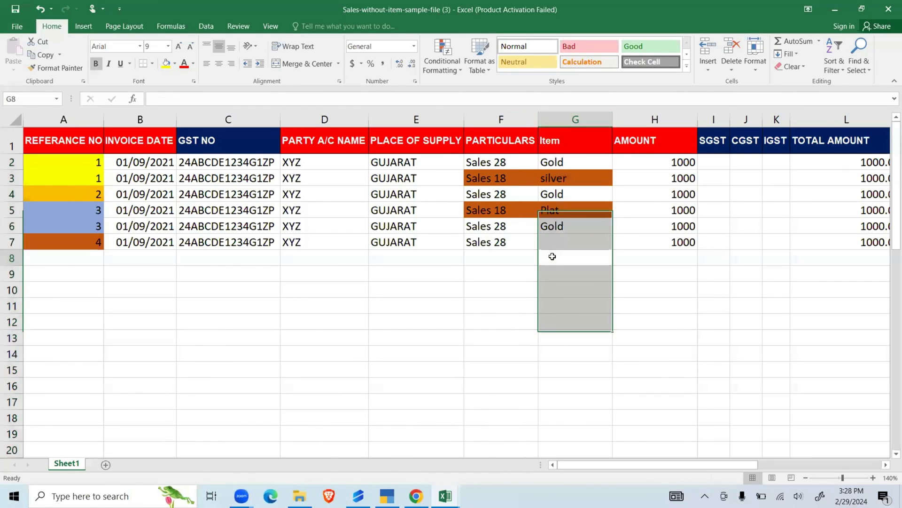
# - Clear the PARTICULARS entries in F2:F7 and remove the fill colour from those cells
pyautogui.click(508, 163)
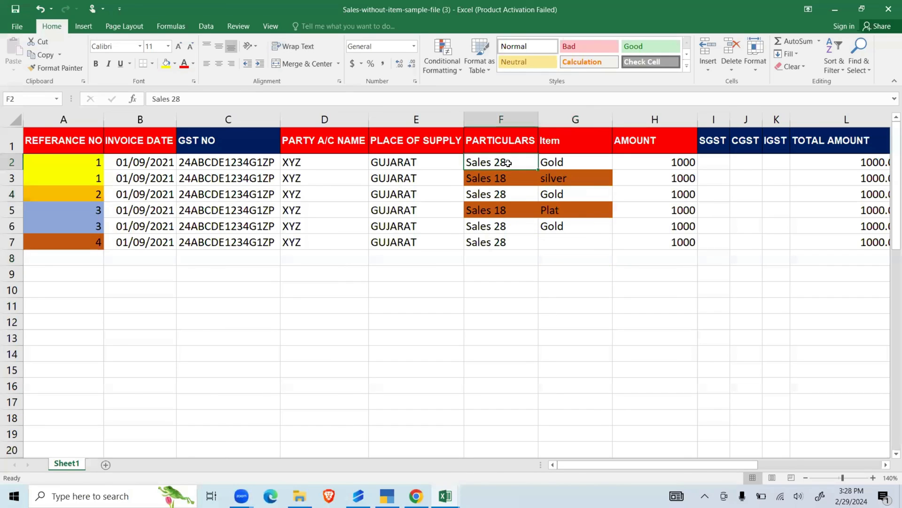
pyautogui.hotkey('ctrl', 'shift', 'Down')
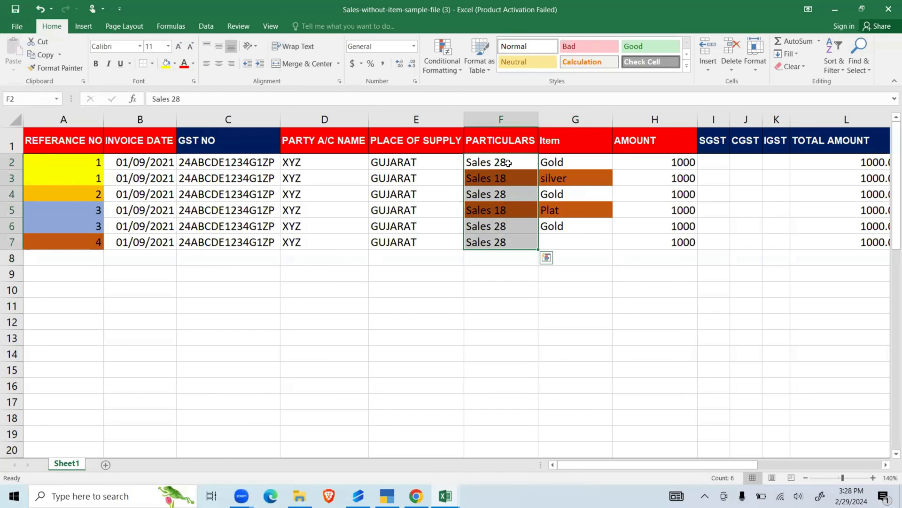
pyautogui.press('Delete')
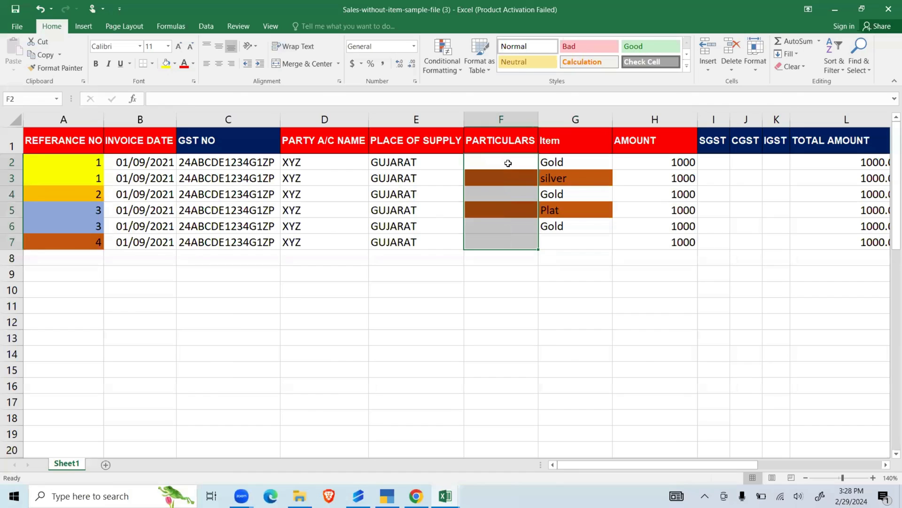
pyautogui.click(175, 64)
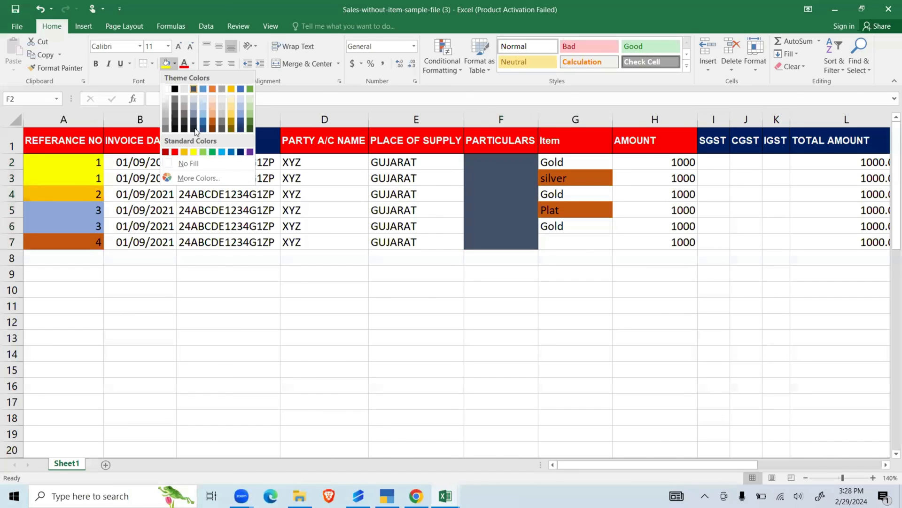
pyautogui.click(205, 164)
# - Enter "Sales" in F2 and copy it down through F7 in the PARTICULARS column
pyautogui.click(502, 174)
pyautogui.click(500, 163)
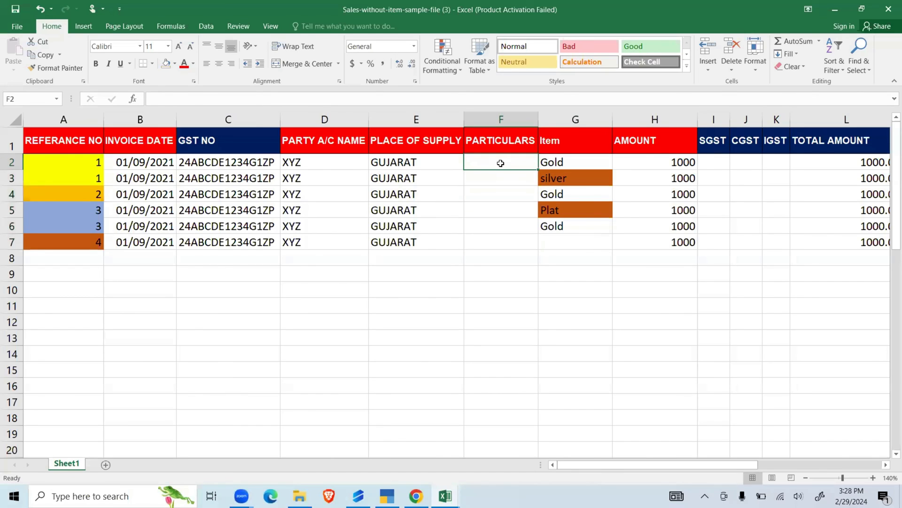
pyautogui.write('Sales')
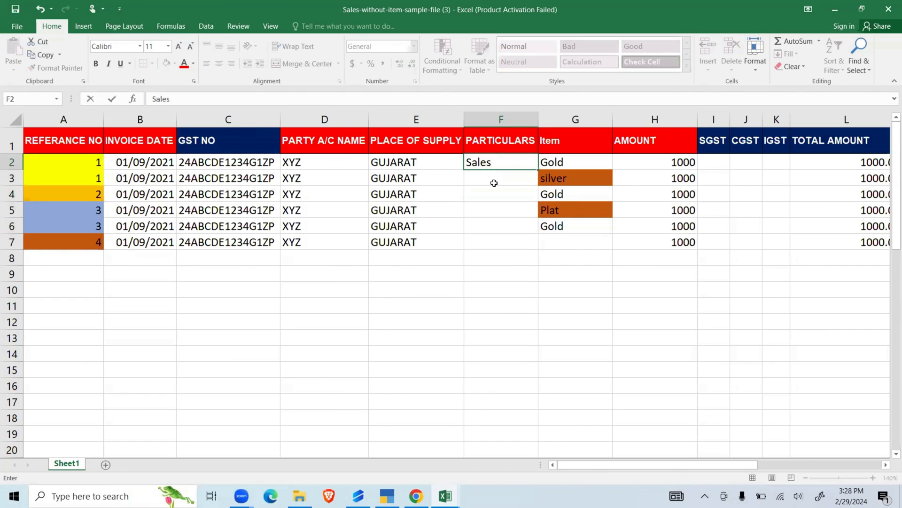
pyautogui.press('Return')
pyautogui.click(494, 163)
pyautogui.hotkey('ctrl', 'c')
pyautogui.press('Down')
pyautogui.hotkey('shift', 'Down')
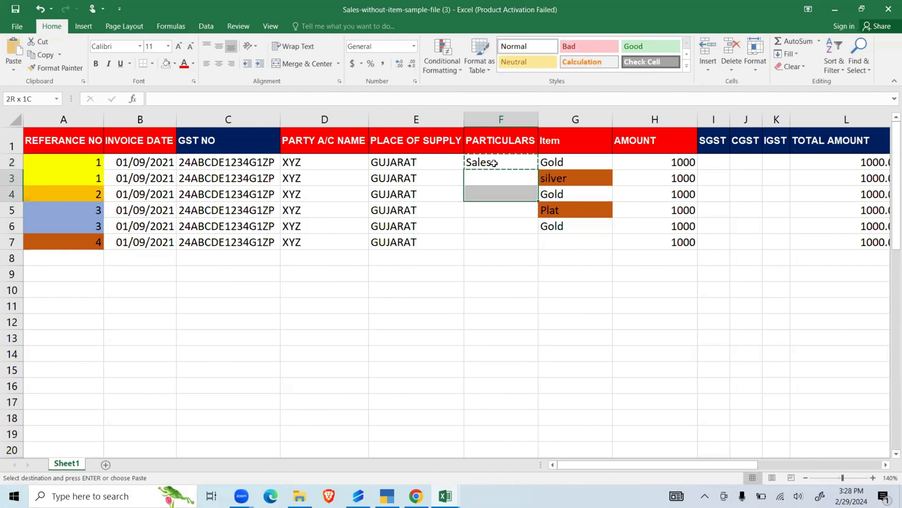
pyautogui.hotkey('shift', 'Down')
pyautogui.hotkey('shift', 'Down')
pyautogui.hotkey('shift', 'Down')
pyautogui.hotkey('shift', 'Down')
pyautogui.hotkey('shift', 'Up')
pyautogui.hotkey('ctrl', 'v')
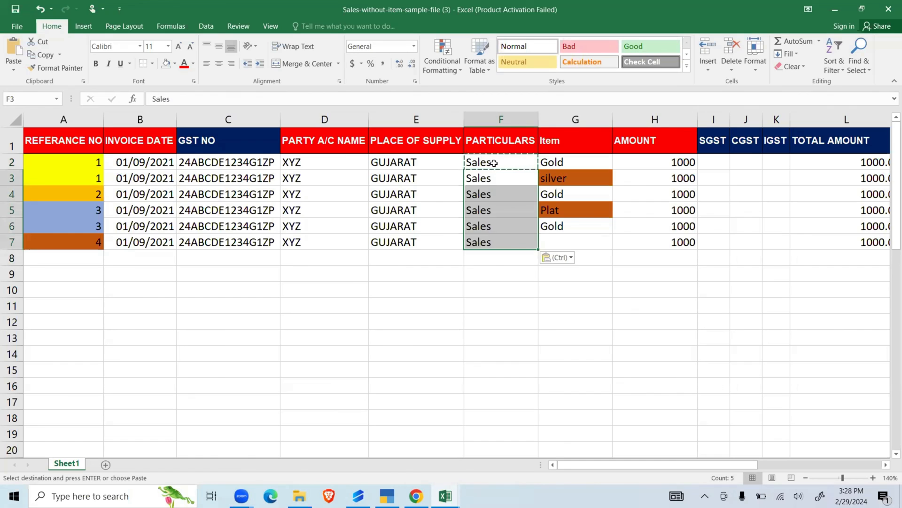
pyautogui.click(516, 240)
# - Switch to TallyPrime, leave the ledger alteration list, and open the creation form for a new stock item
pyautogui.click(387, 496)
pyautogui.press('Escape')
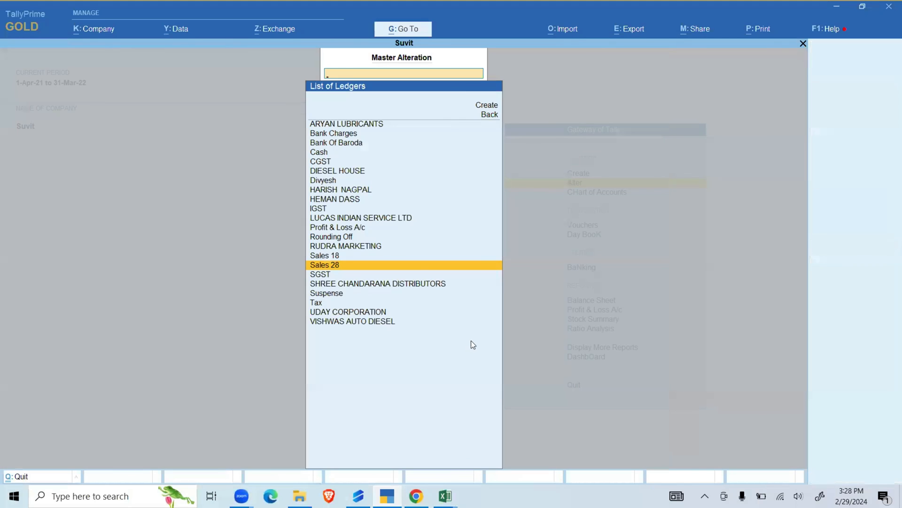
pyautogui.press('Escape')
pyautogui.press('Escape')
pyautogui.press('Up')
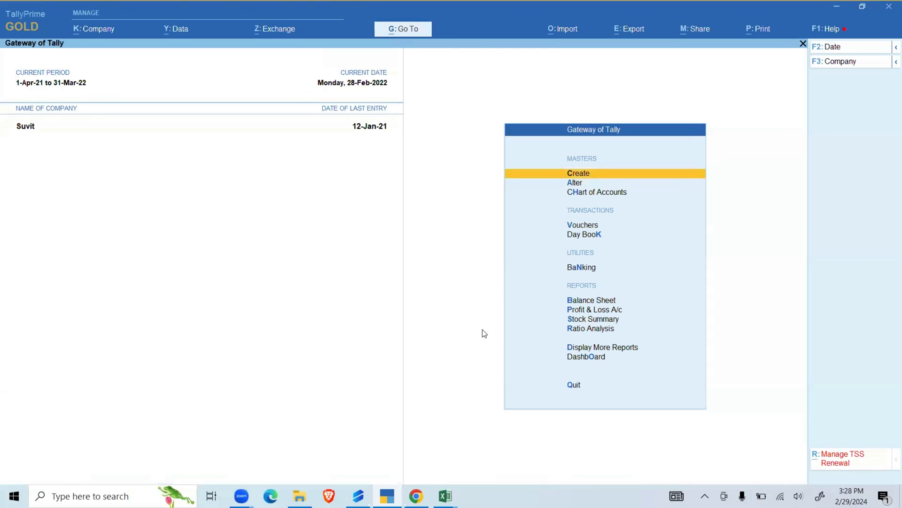
pyautogui.press('Return')
pyautogui.press('Down')
pyautogui.press('Down')
pyautogui.press('Down')
pyautogui.press('Down')
pyautogui.press('Down')
pyautogui.press('Down')
pyautogui.press('Return')
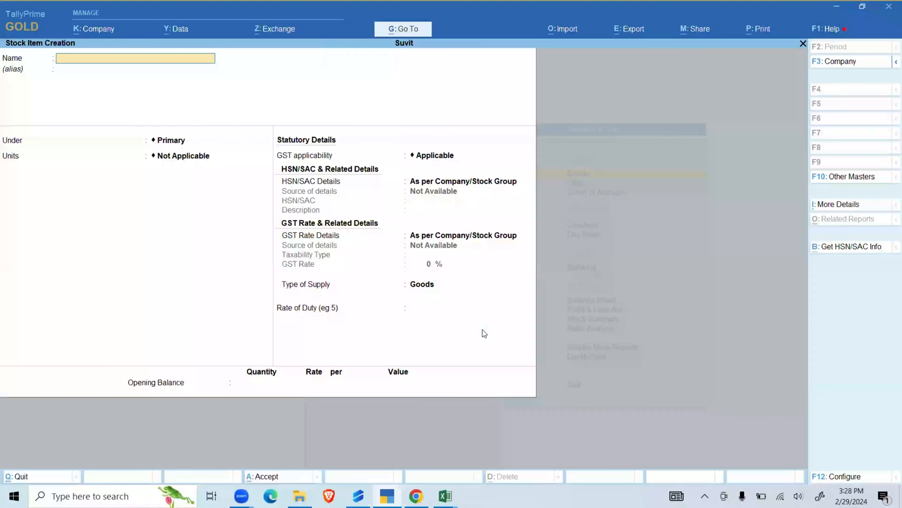
# - Name the new stock item "GOld", keep it under Primary, and set its units to Nos
pyautogui.write('GOld')
pyautogui.press('Return')
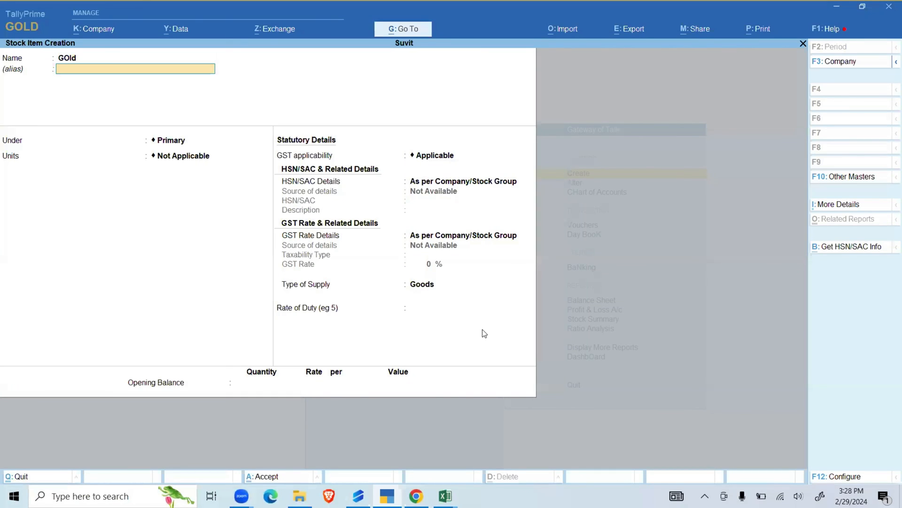
pyautogui.press('Return')
pyautogui.press('Return')
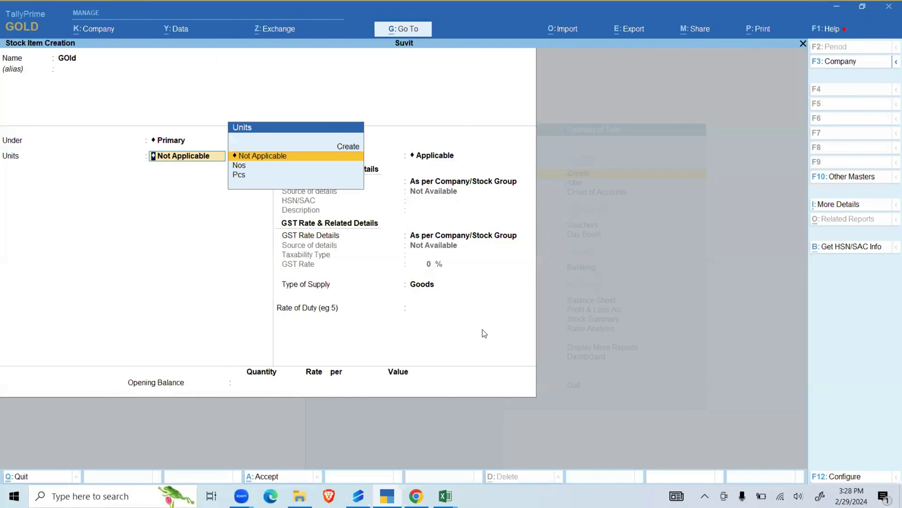
pyautogui.press('Down')
pyautogui.press('Down')
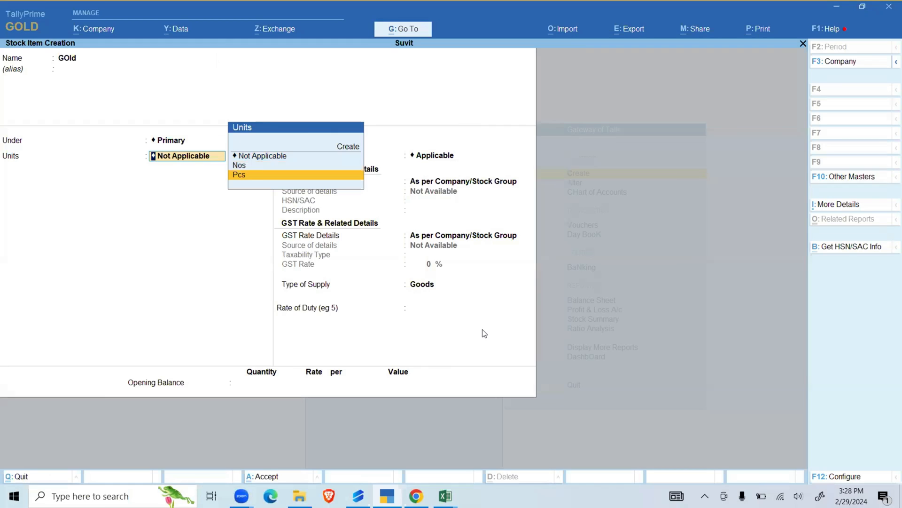
pyautogui.press('Up')
pyautogui.press('Return')
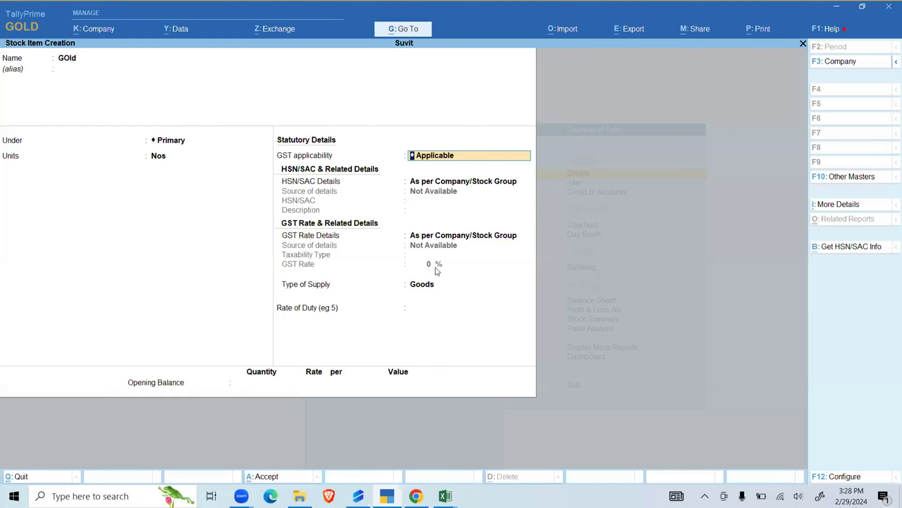